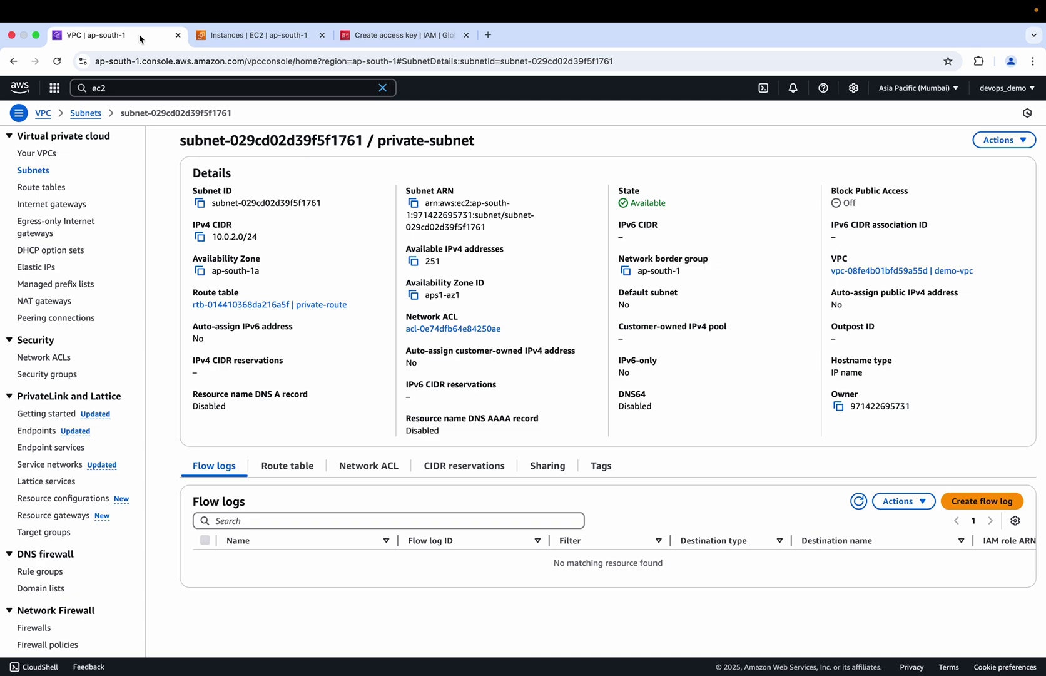
# - Review the VPC list, refresh the subnet list, and view the route table of public-subnet
pyautogui.click(42, 235)
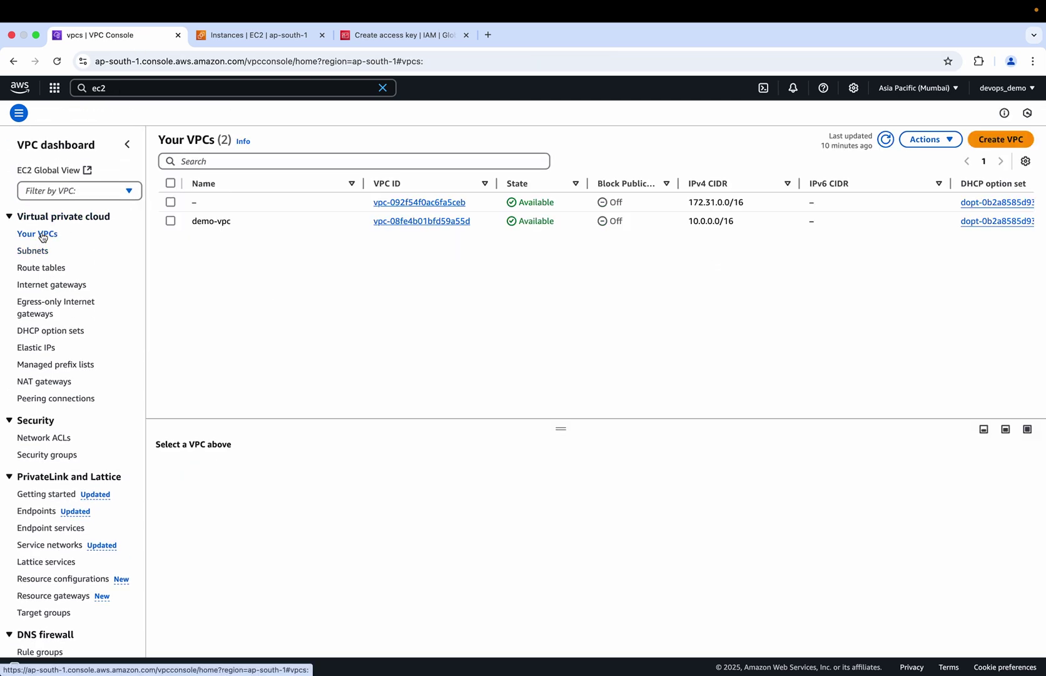
pyautogui.click(36, 250)
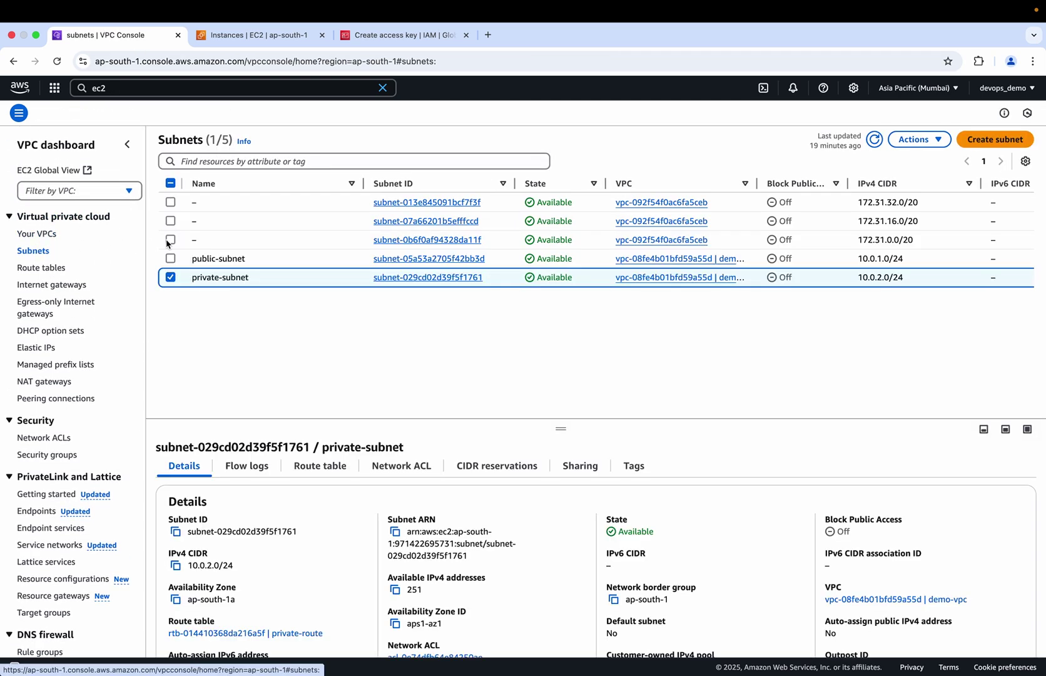
pyautogui.click(875, 139)
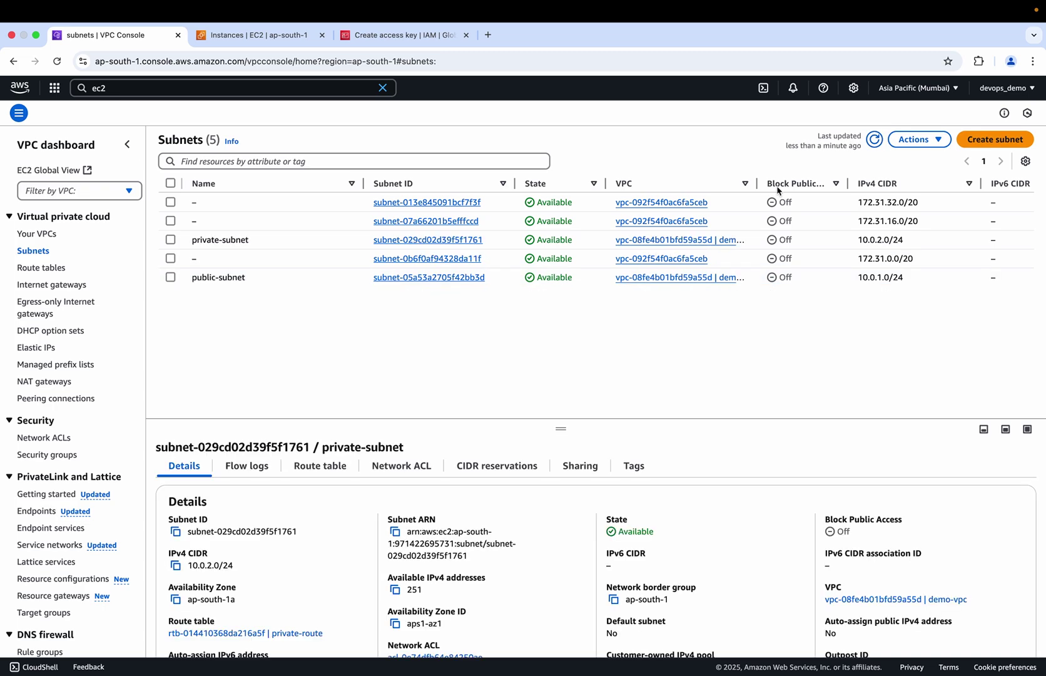
pyautogui.click(434, 277)
pyautogui.click(288, 471)
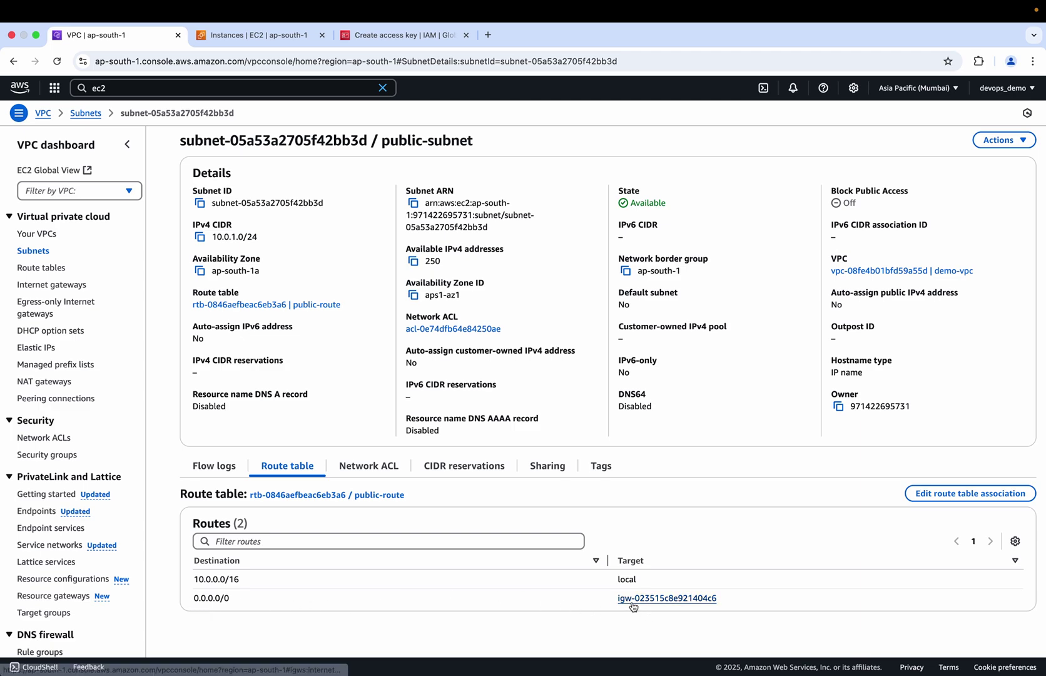
# - Examine the routes of the public-route and private-route route tables
pyautogui.click(43, 270)
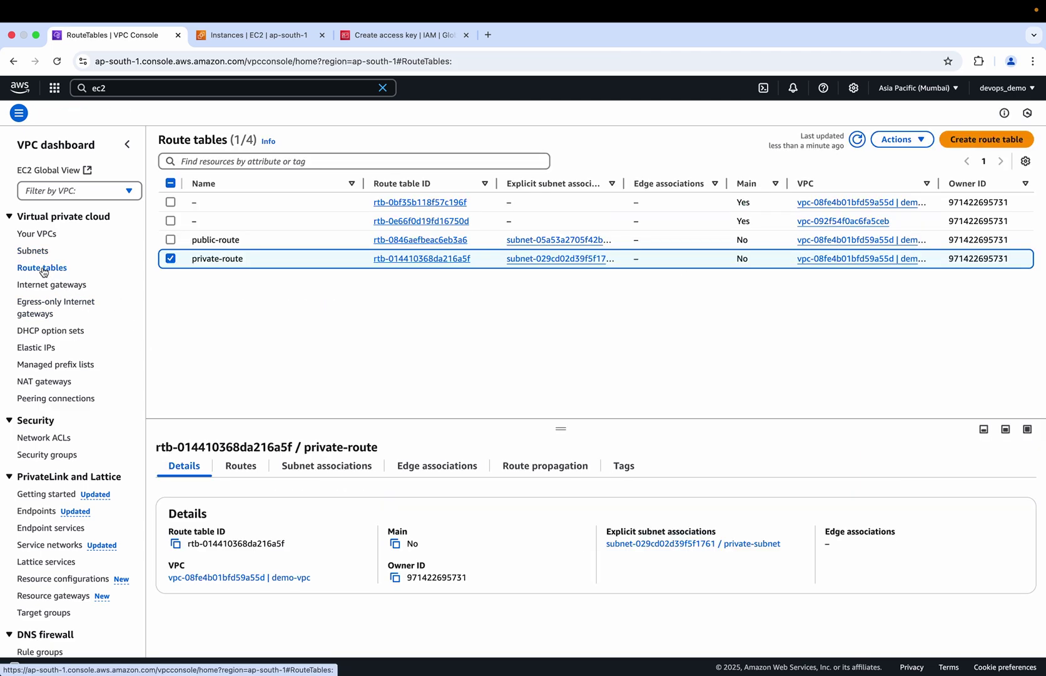
pyautogui.click(401, 242)
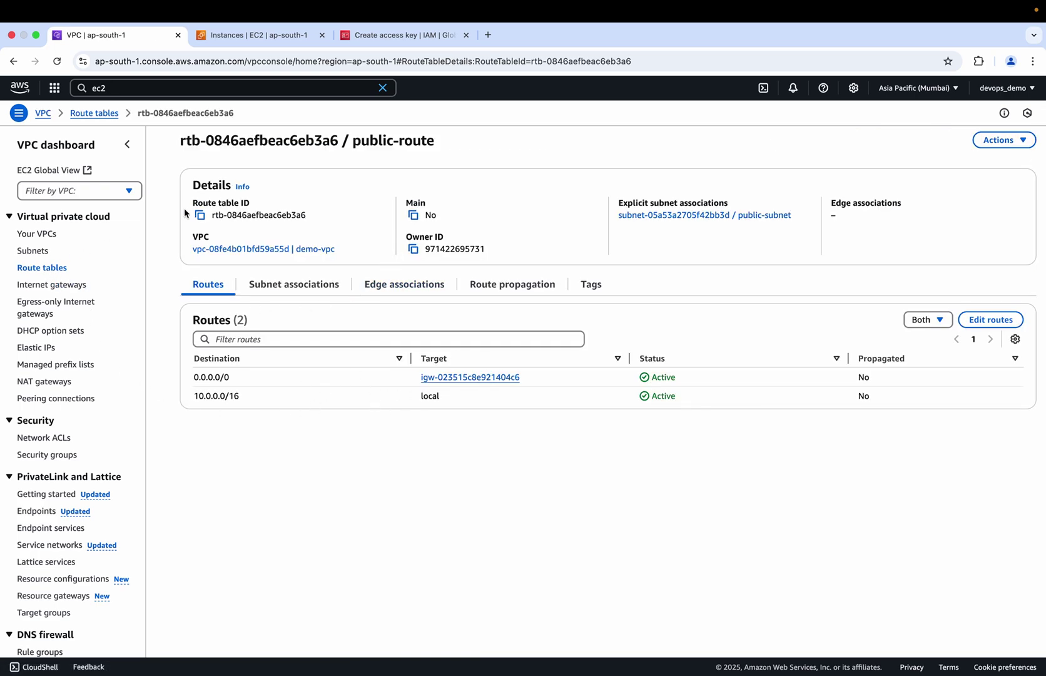
pyautogui.click(103, 115)
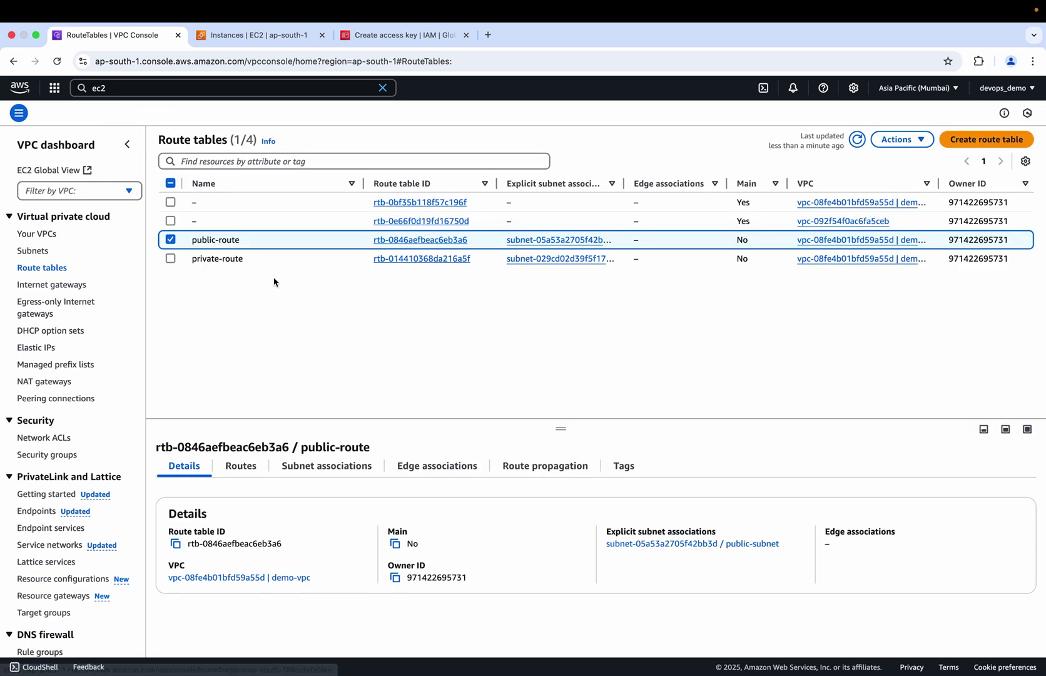
pyautogui.click(398, 263)
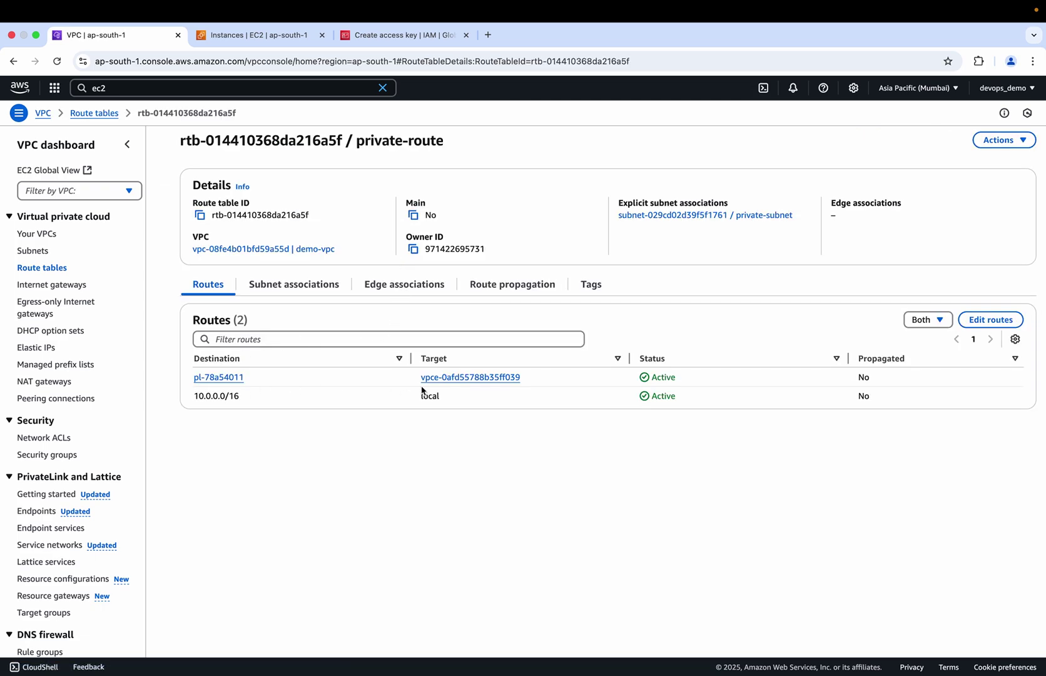
pyautogui.click(982, 321)
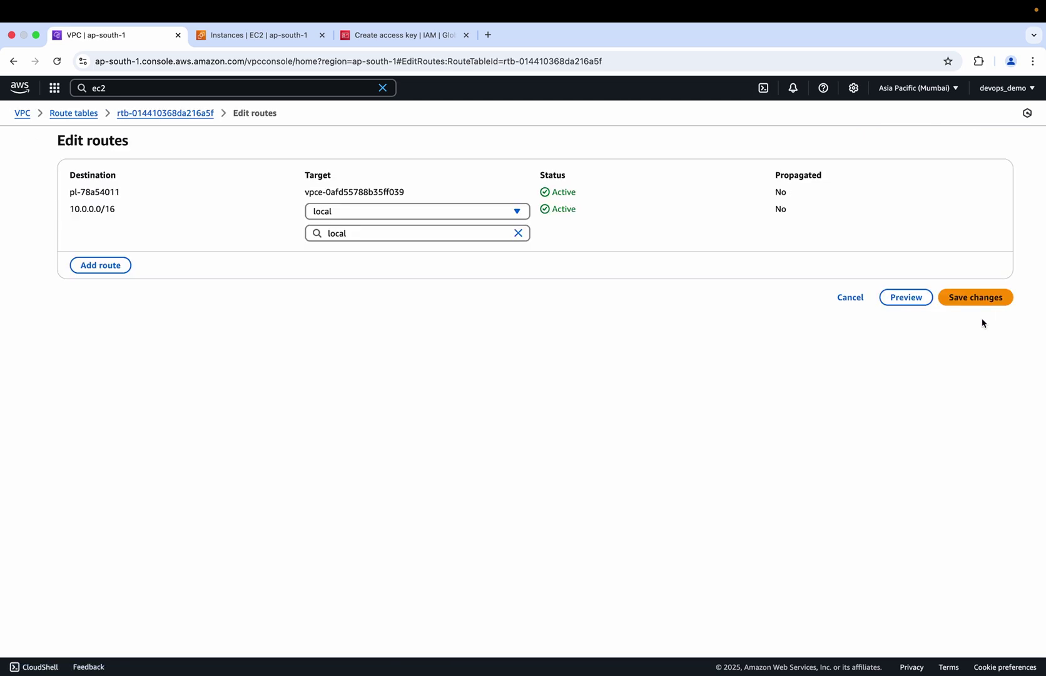
pyautogui.click(518, 232)
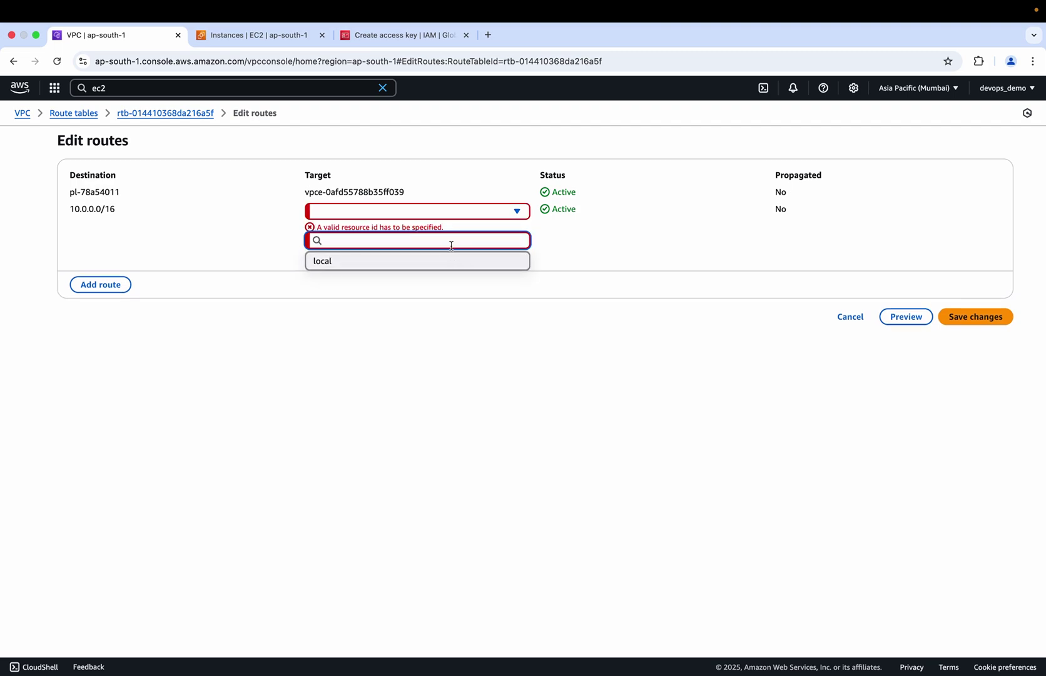
pyautogui.click(839, 315)
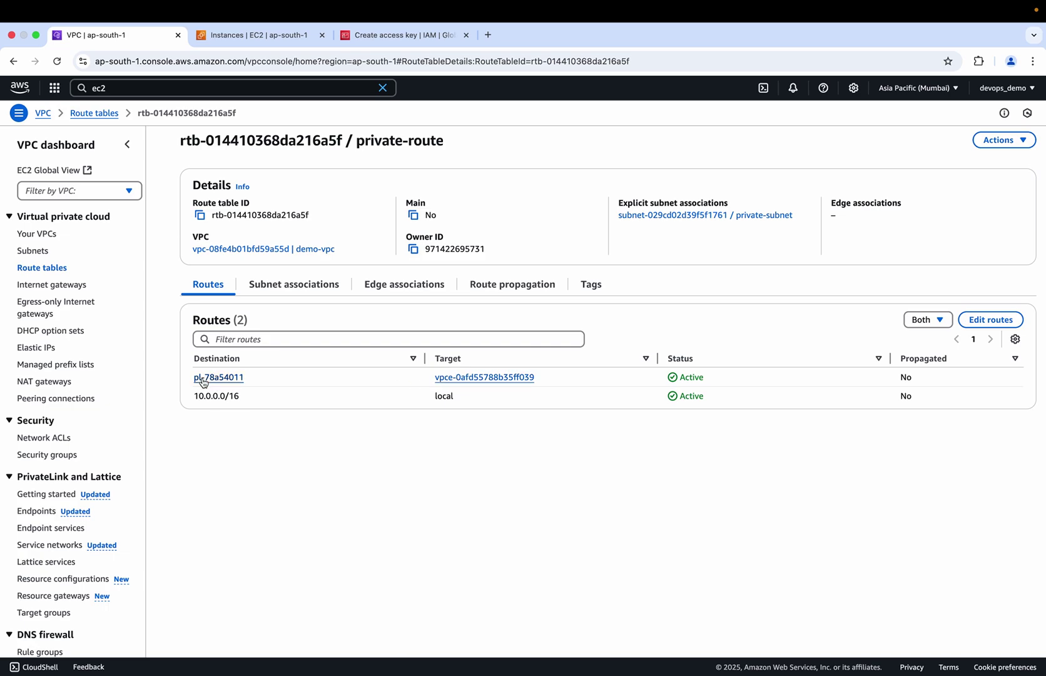
pyautogui.click(963, 321)
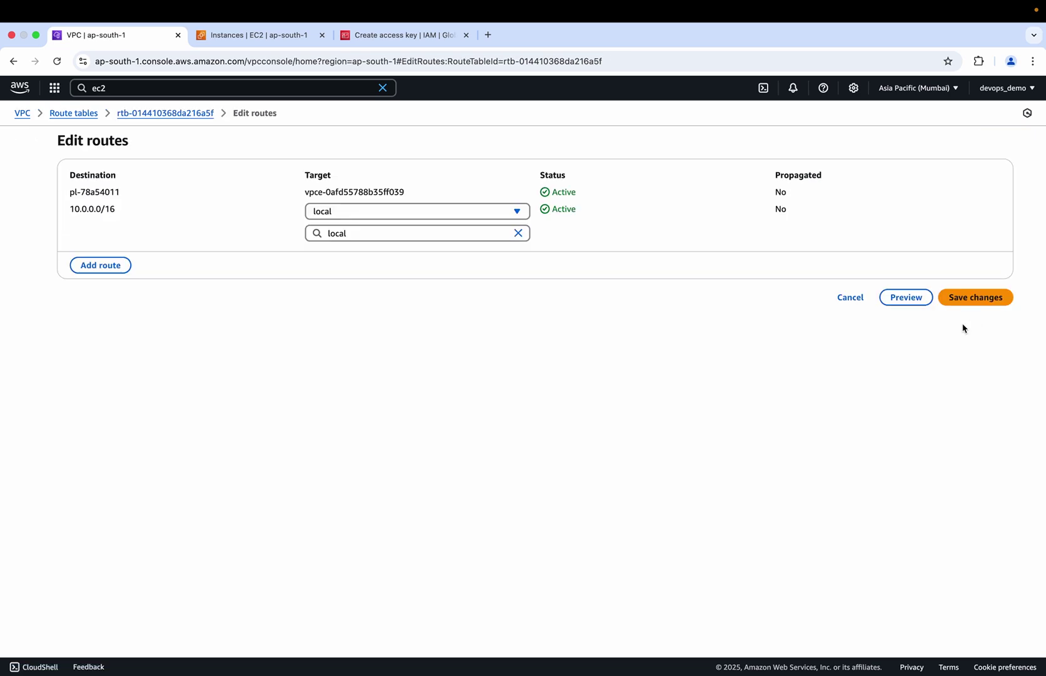
pyautogui.click(518, 232)
pyautogui.click(580, 250)
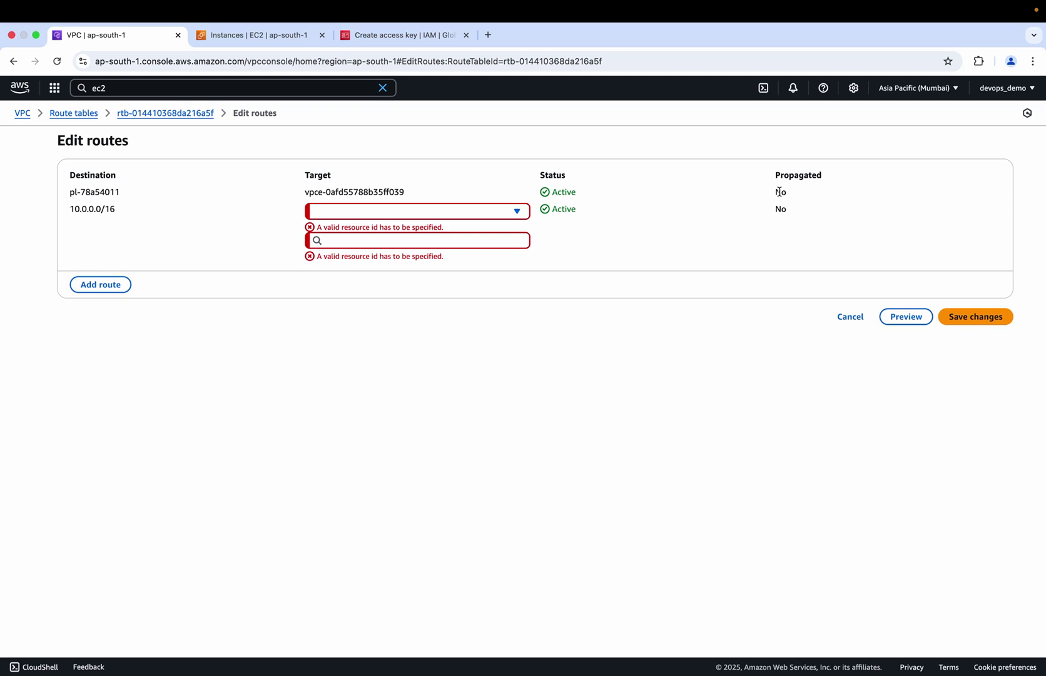
pyautogui.click(850, 317)
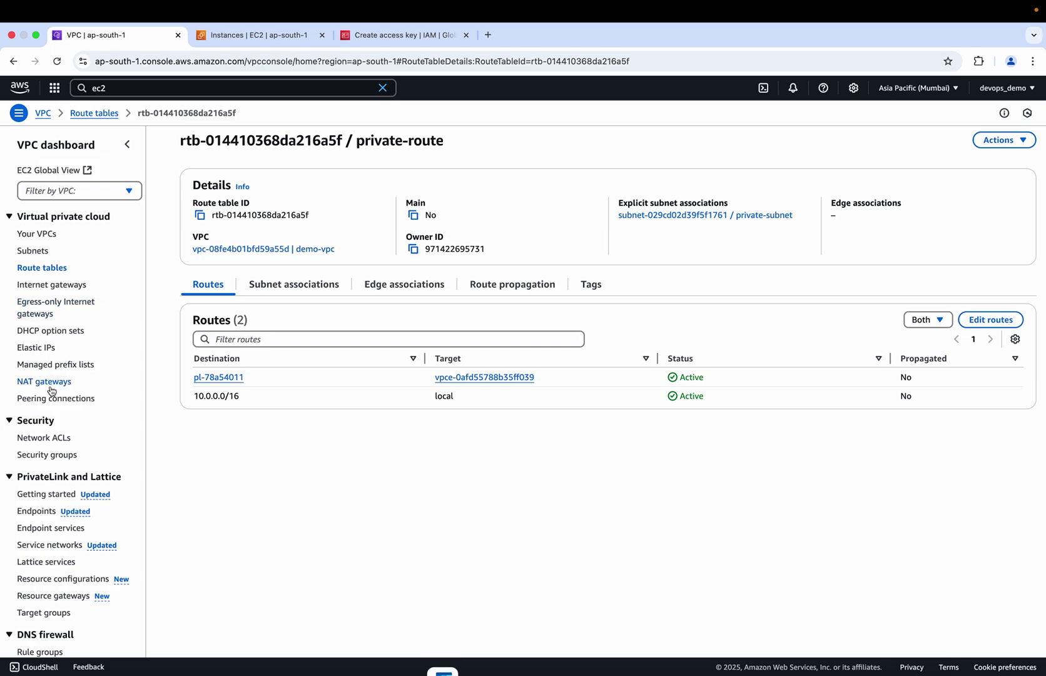
# - Delete the VPC endpoint demo-endpoint, confirming the deletion with "delete"
pyautogui.scroll(-3, 39, 456)
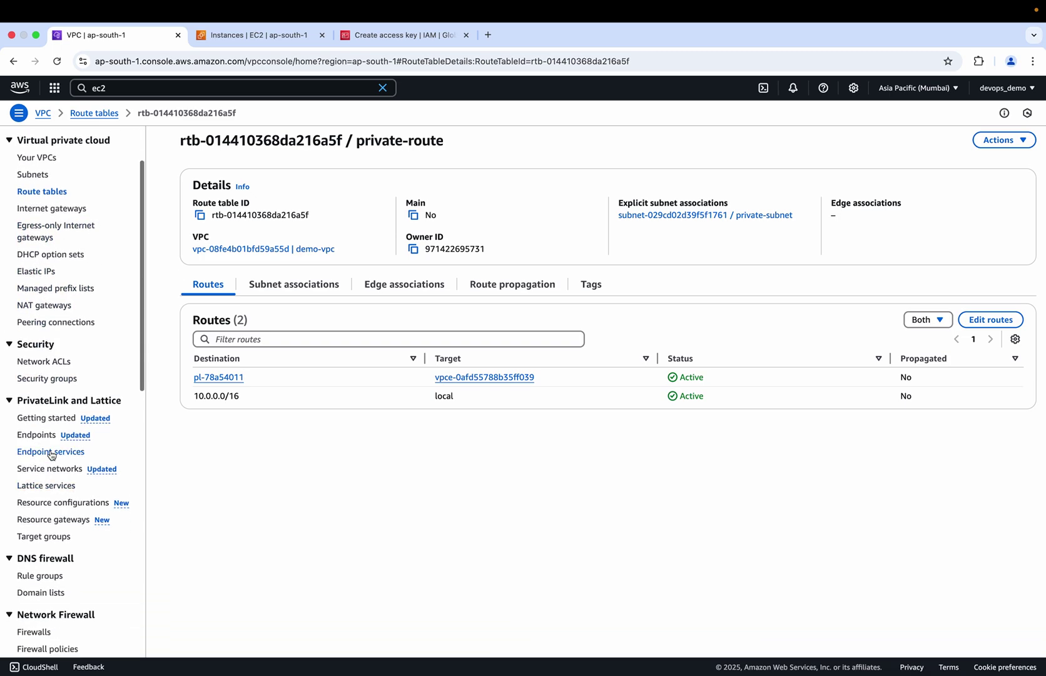
pyautogui.click(40, 436)
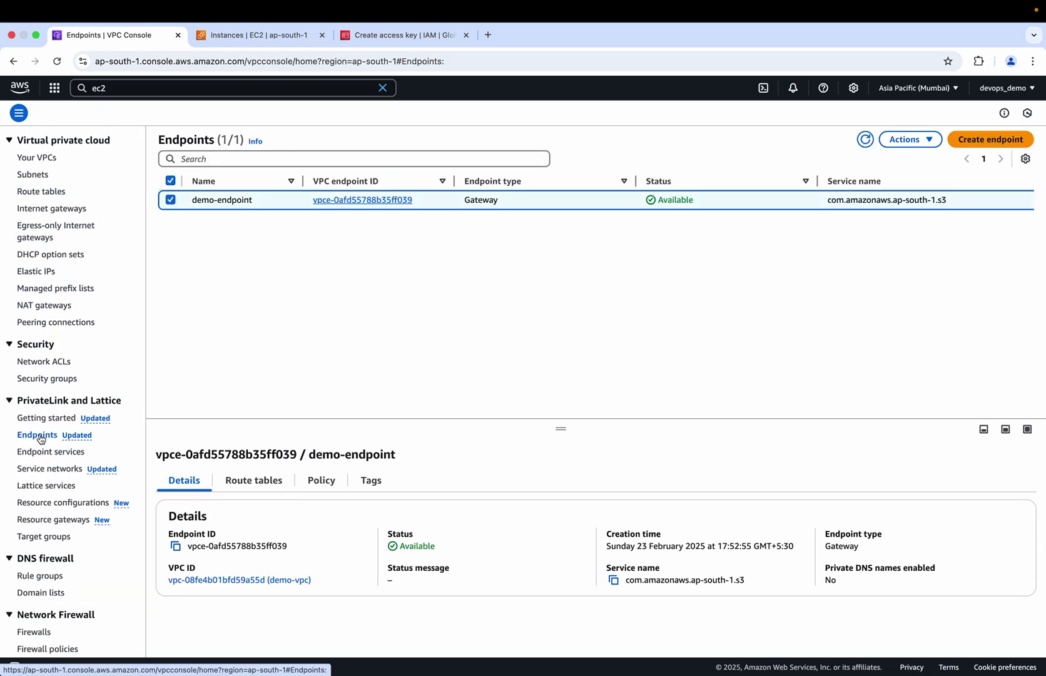
pyautogui.click(908, 139)
pyautogui.click(916, 305)
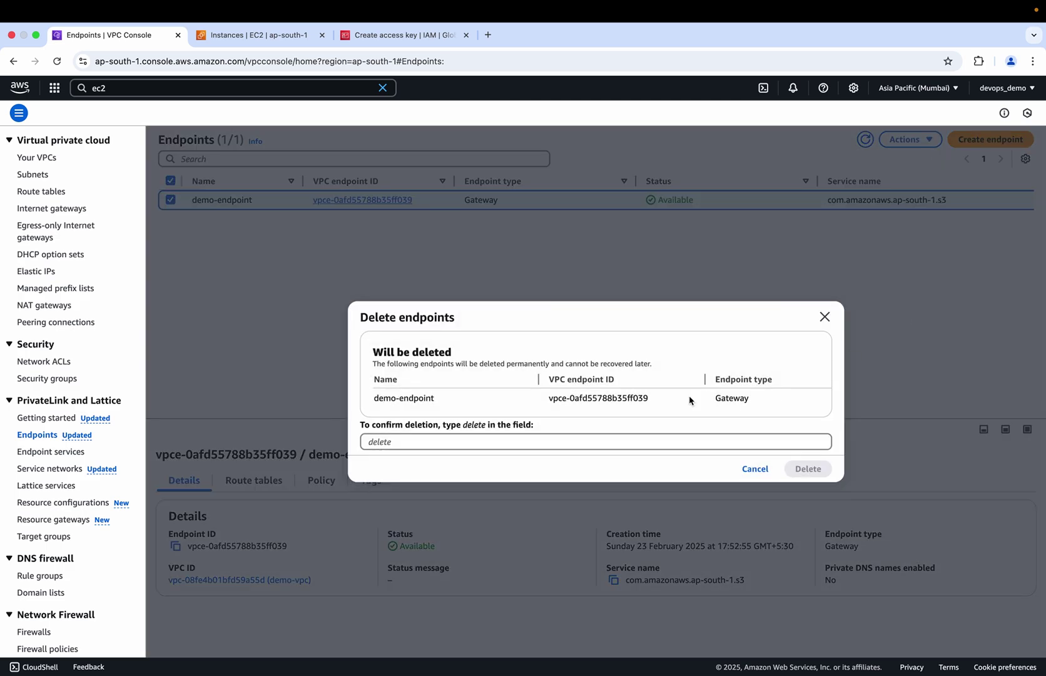
pyautogui.click(520, 438)
pyautogui.write('delet')
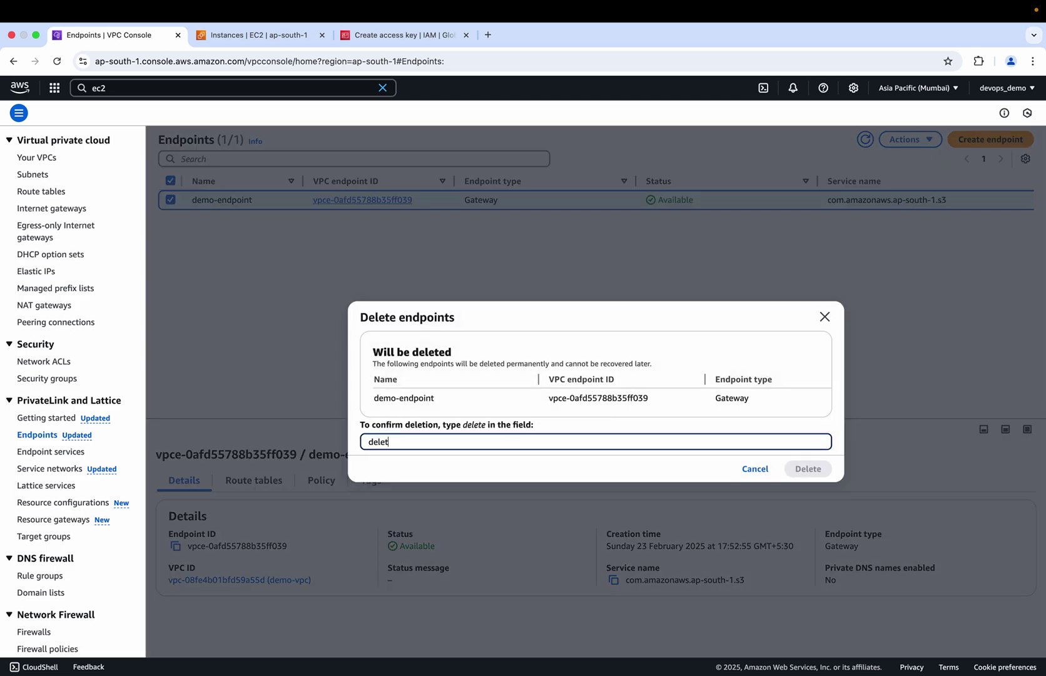
pyautogui.write('e')
pyautogui.click(809, 468)
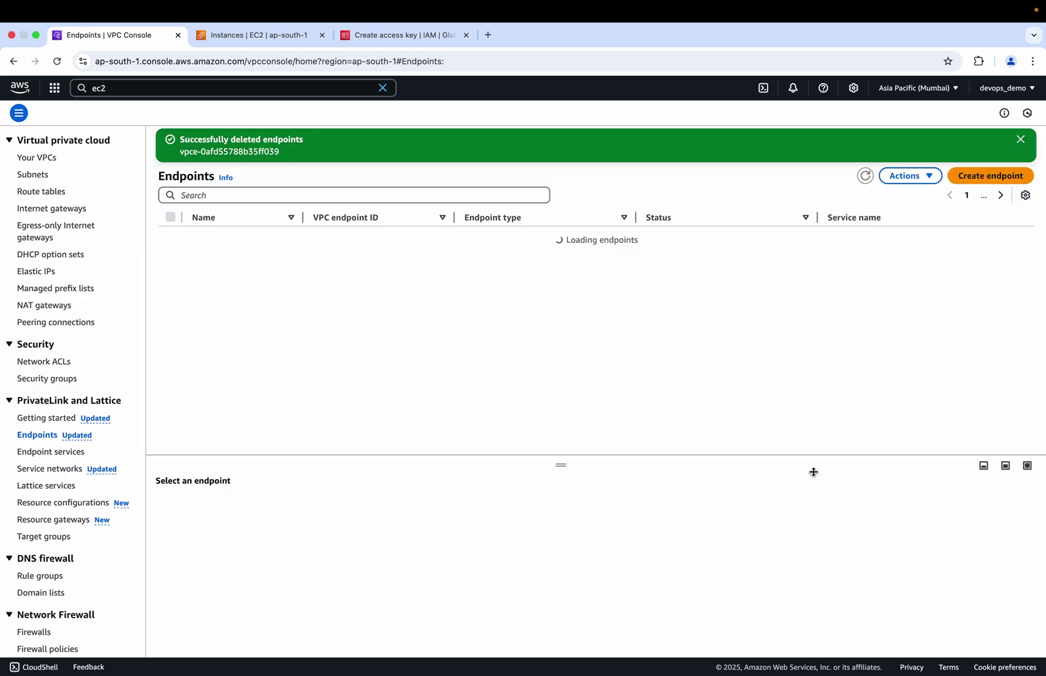
# - Check the routes of the private-route table after a page reload and return to the route table list
pyautogui.click(46, 193)
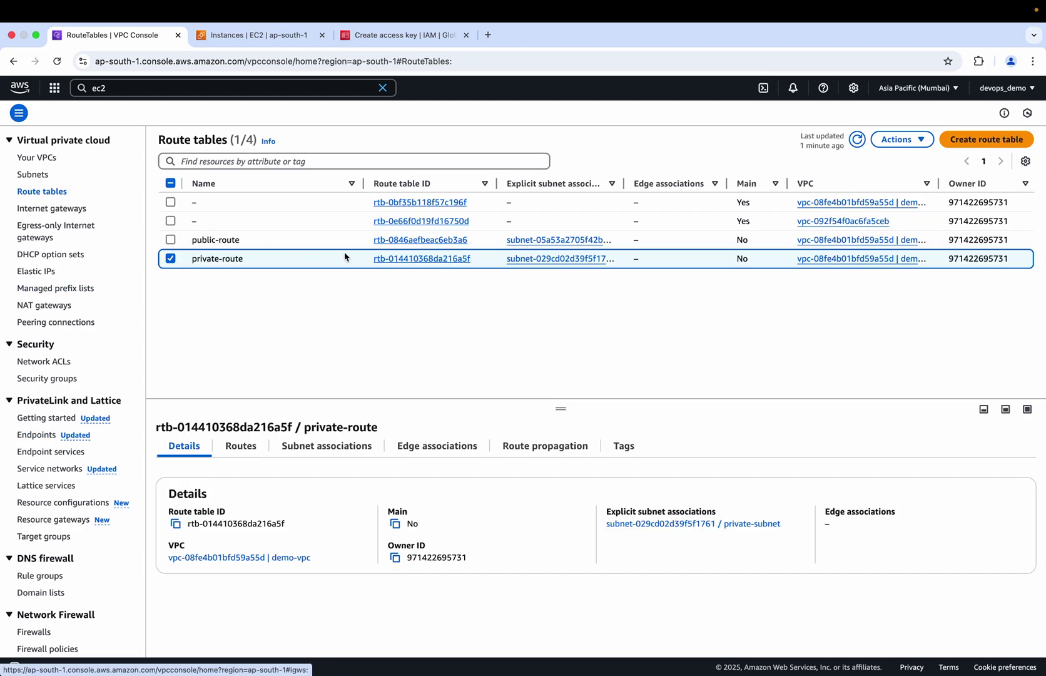
pyautogui.click(410, 258)
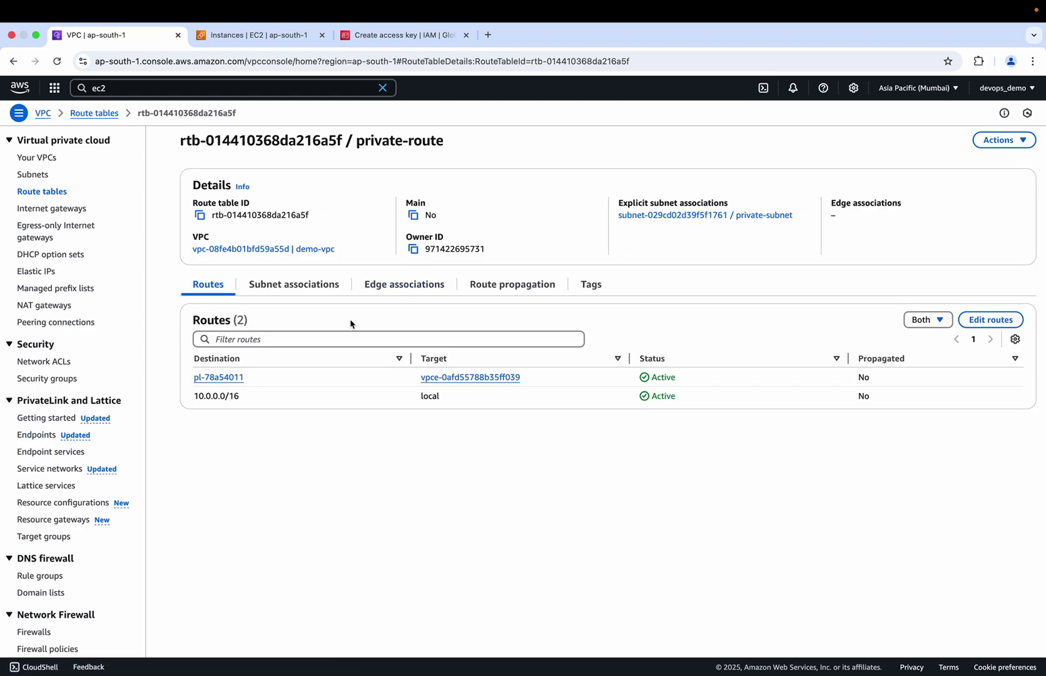
pyautogui.click(57, 63)
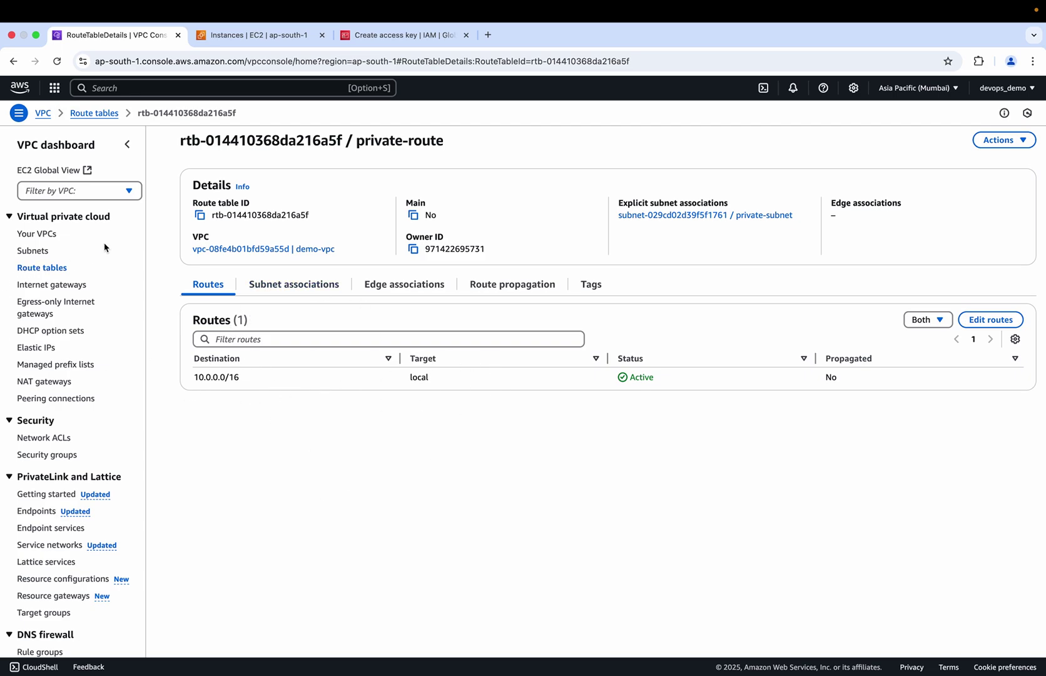
pyautogui.click(94, 112)
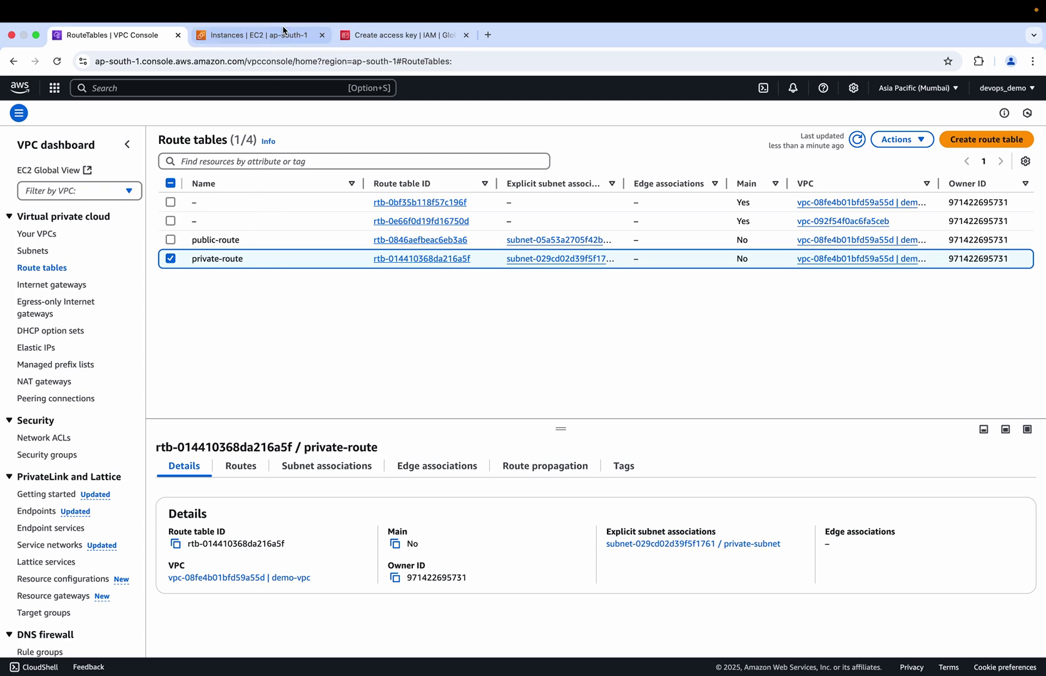
# - Start launching a new EC2 instance and name it private-server
pyautogui.click(260, 35)
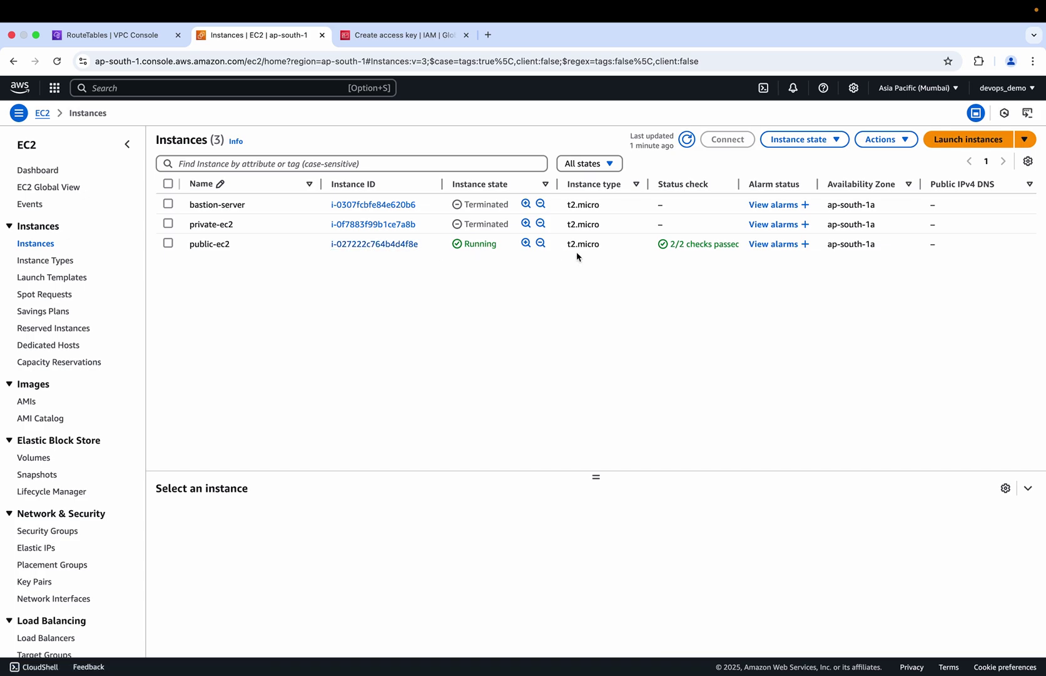
pyautogui.click(968, 139)
pyautogui.click(245, 234)
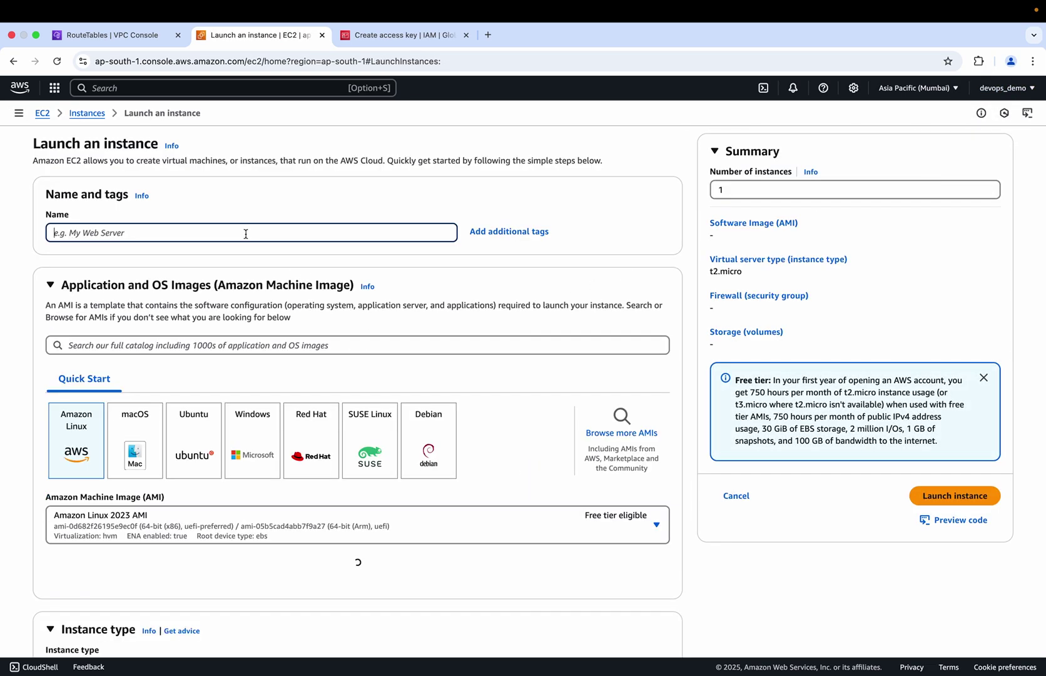
pyautogui.write('private-server')
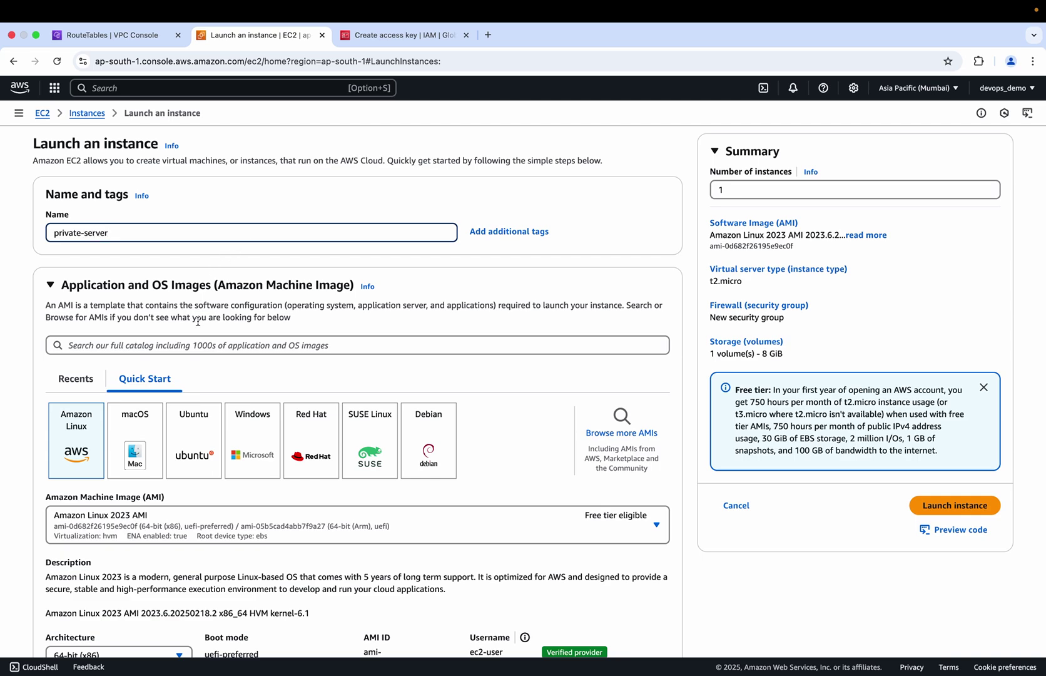
# - Choose the key pair named public for the new instance's login
pyautogui.scroll(-4, 198, 321)
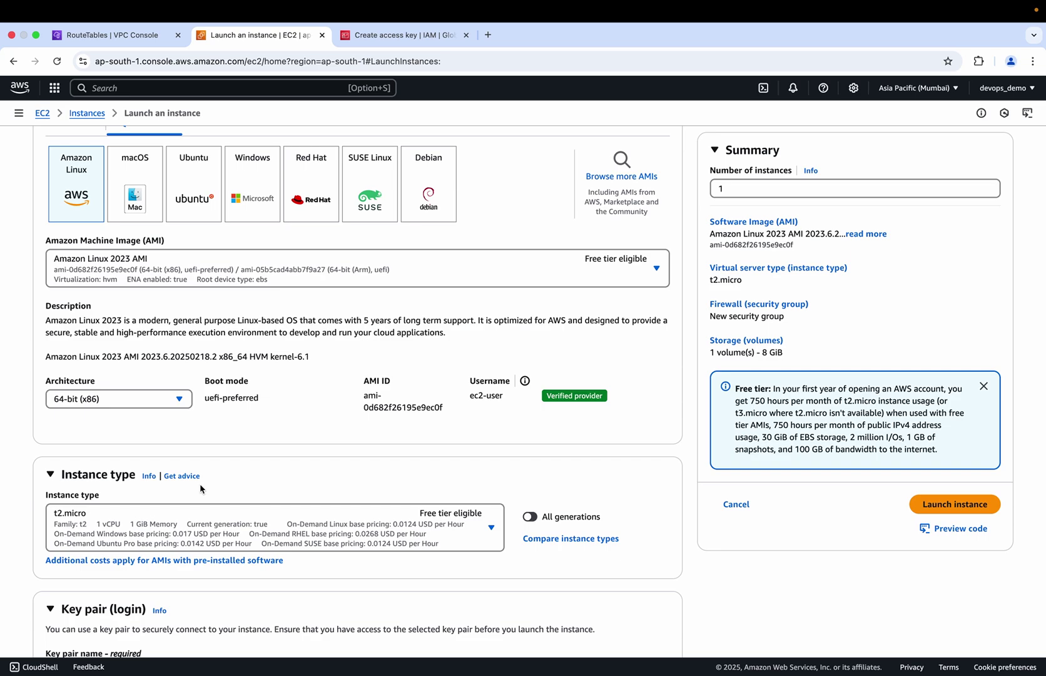
pyautogui.scroll(-3, 200, 488)
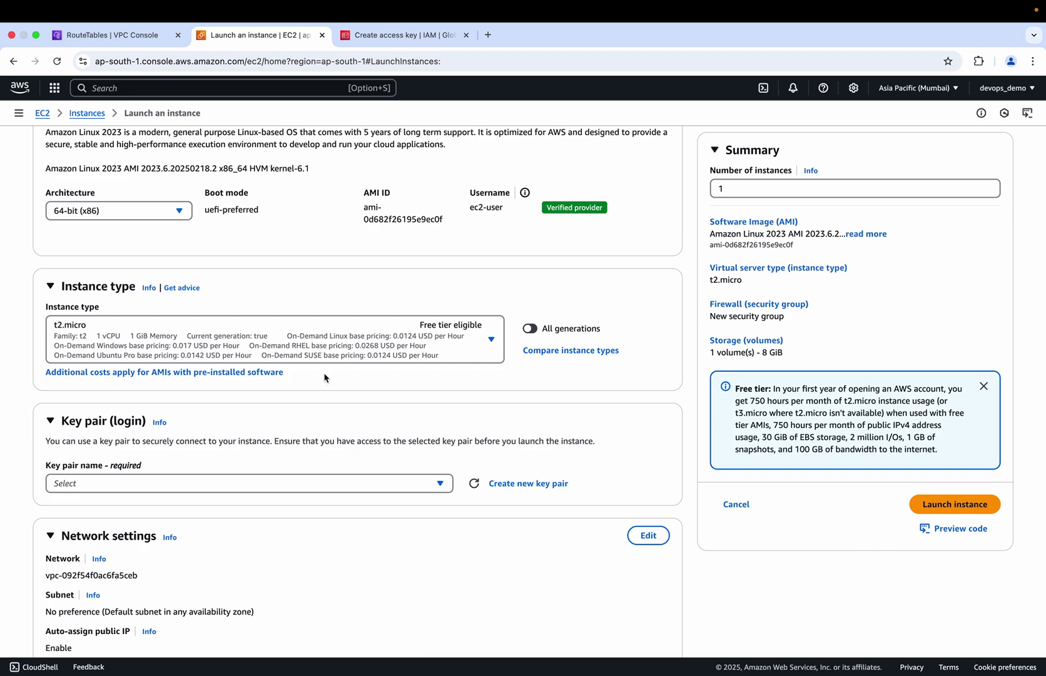
pyautogui.click(175, 480)
pyautogui.scroll(-1, 112, 597)
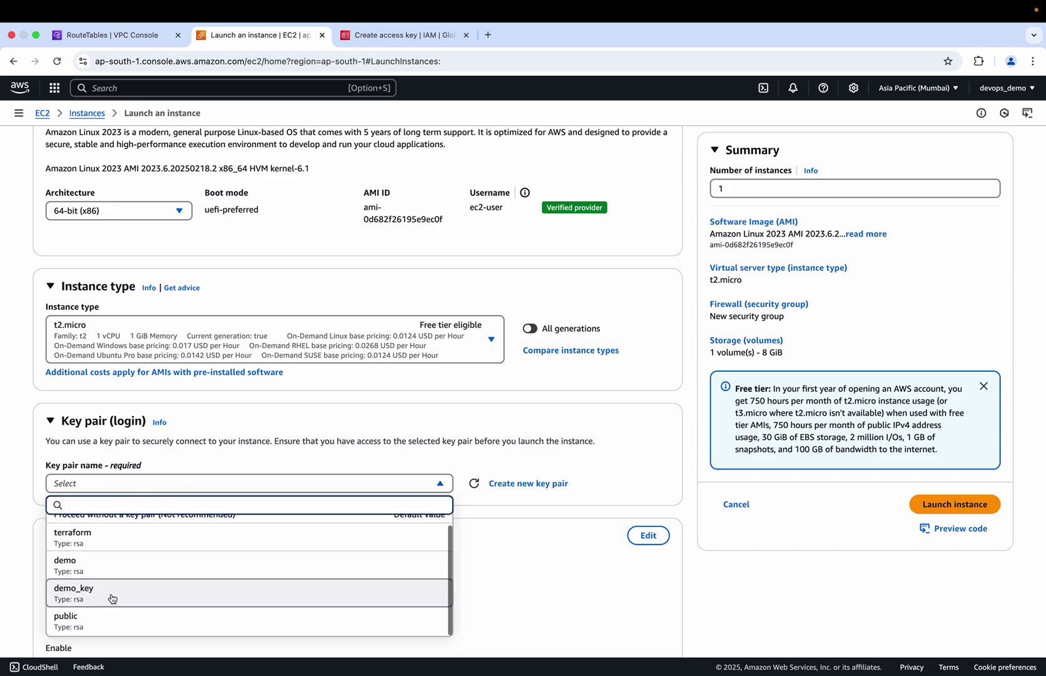
pyautogui.click(79, 621)
# - Edit the network settings to use demo-vpc as the VPC, with private-subnet as the subnet
pyautogui.scroll(-5, 229, 535)
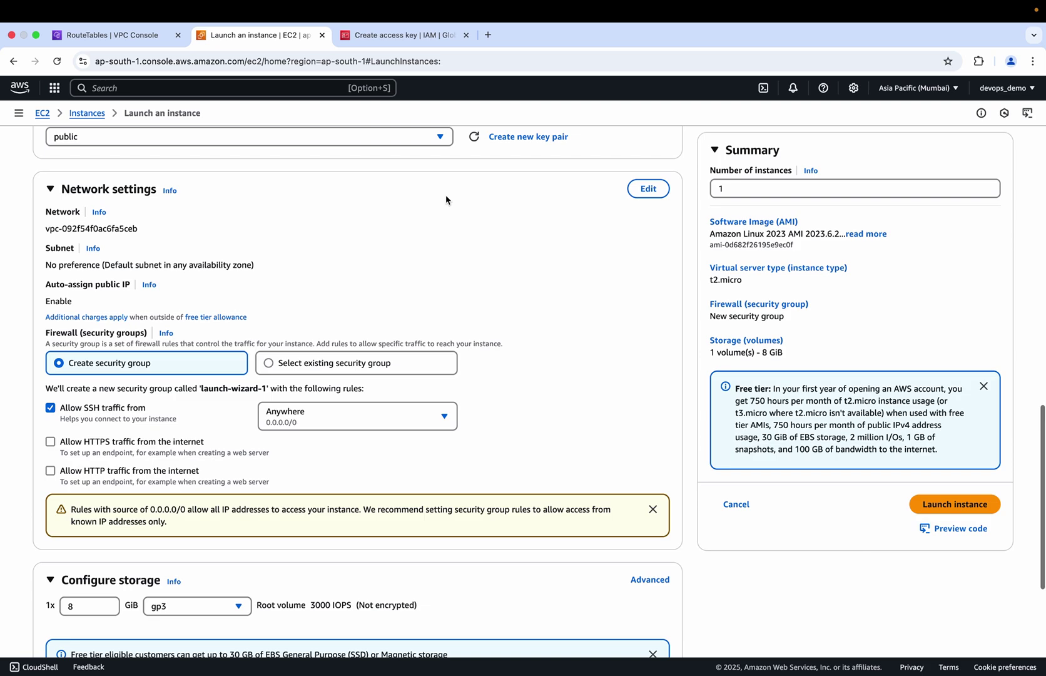
pyautogui.click(633, 187)
pyautogui.click(378, 227)
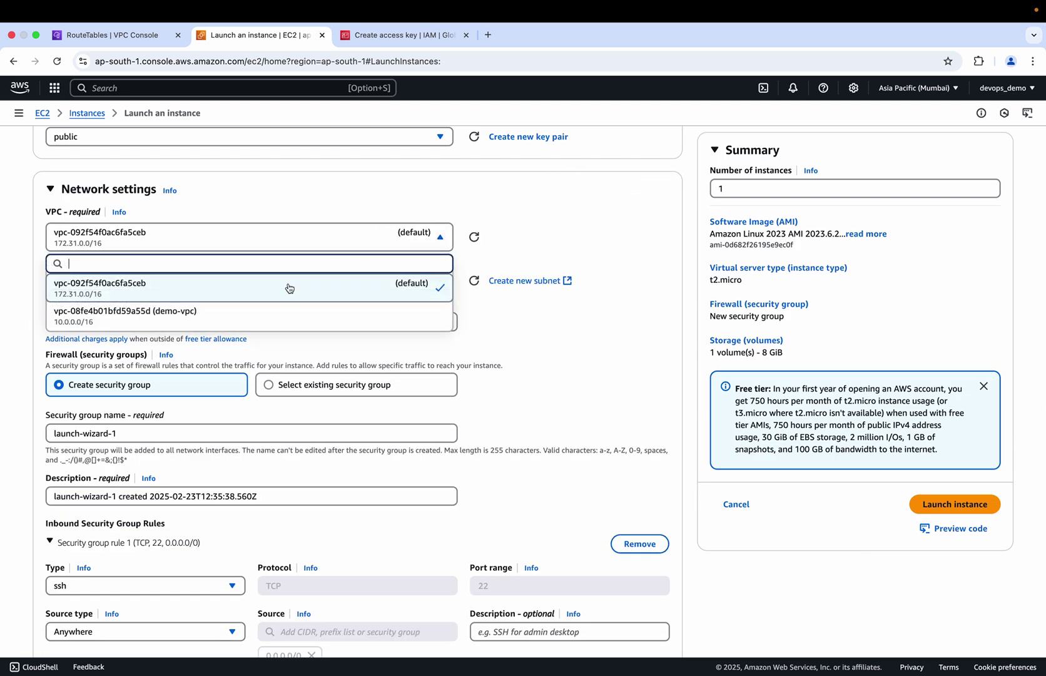
pyautogui.click(216, 315)
pyautogui.click(295, 303)
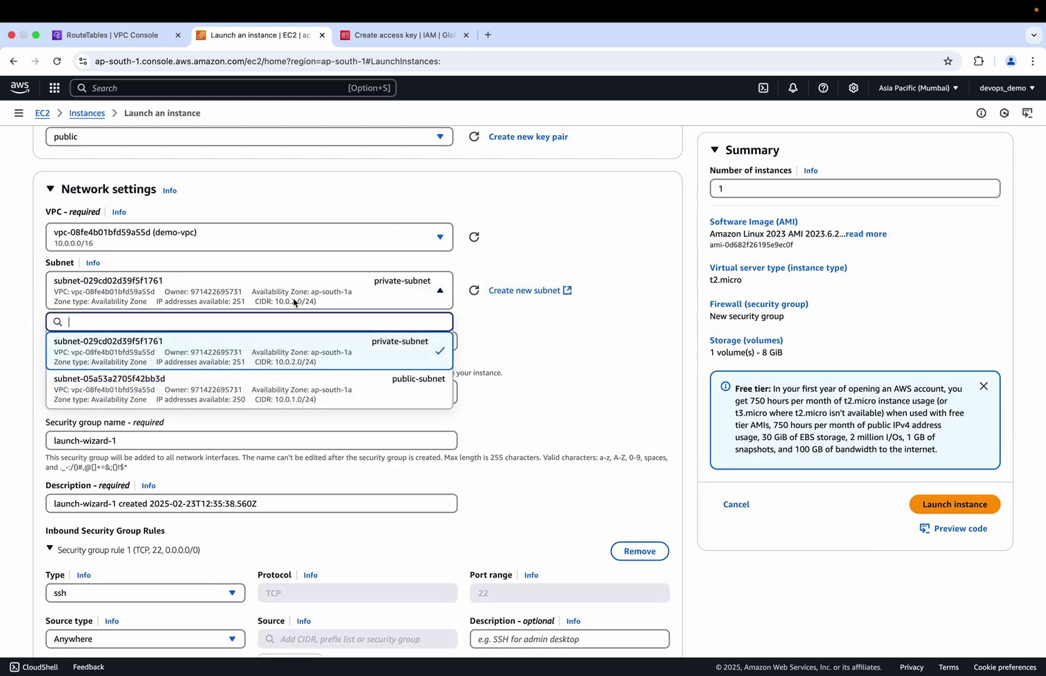
pyautogui.click(533, 345)
# - Review the new instance's settings from its name down to the network section, including the auto-assign public IP options
pyautogui.scroll(15, 446, 247)
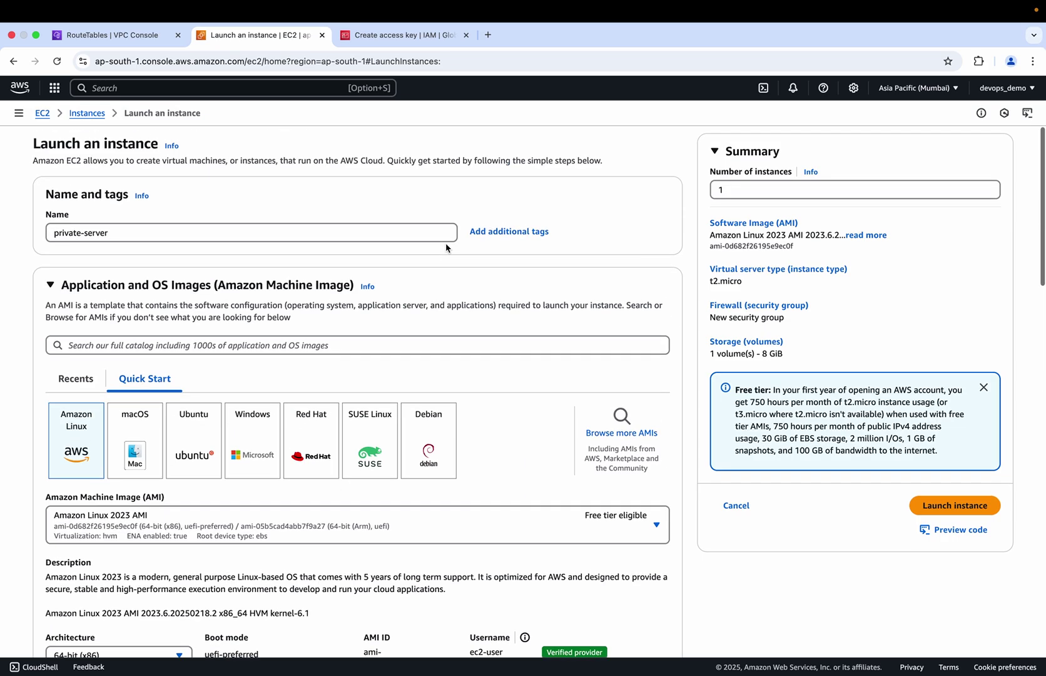
pyautogui.scroll(-14, 193, 383)
pyautogui.scroll(-3, 220, 451)
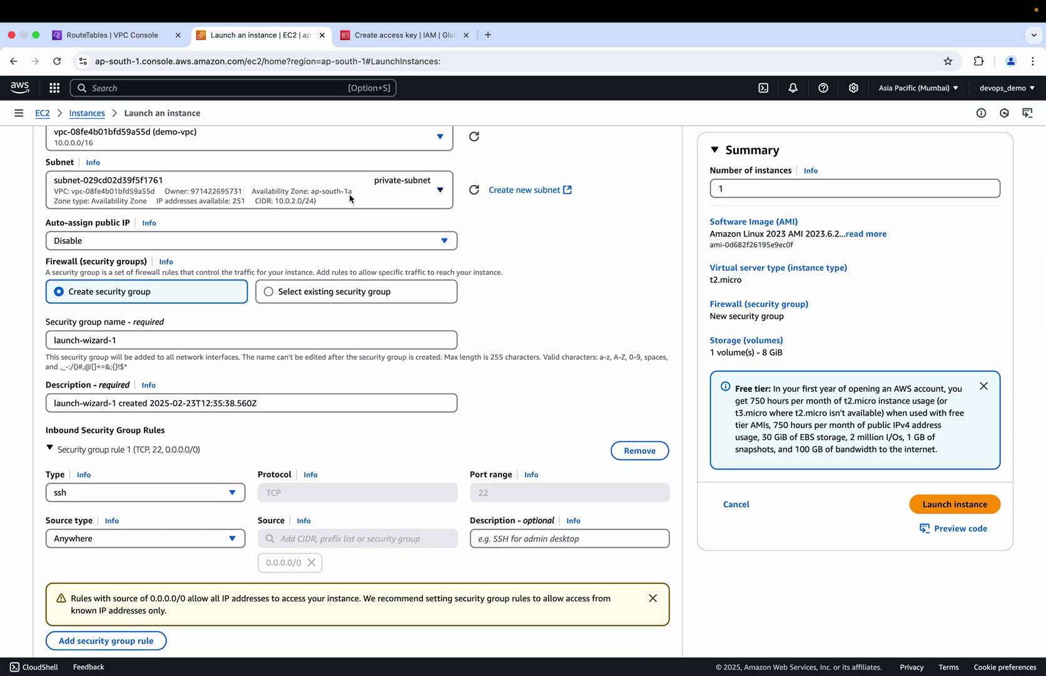
pyautogui.click(132, 241)
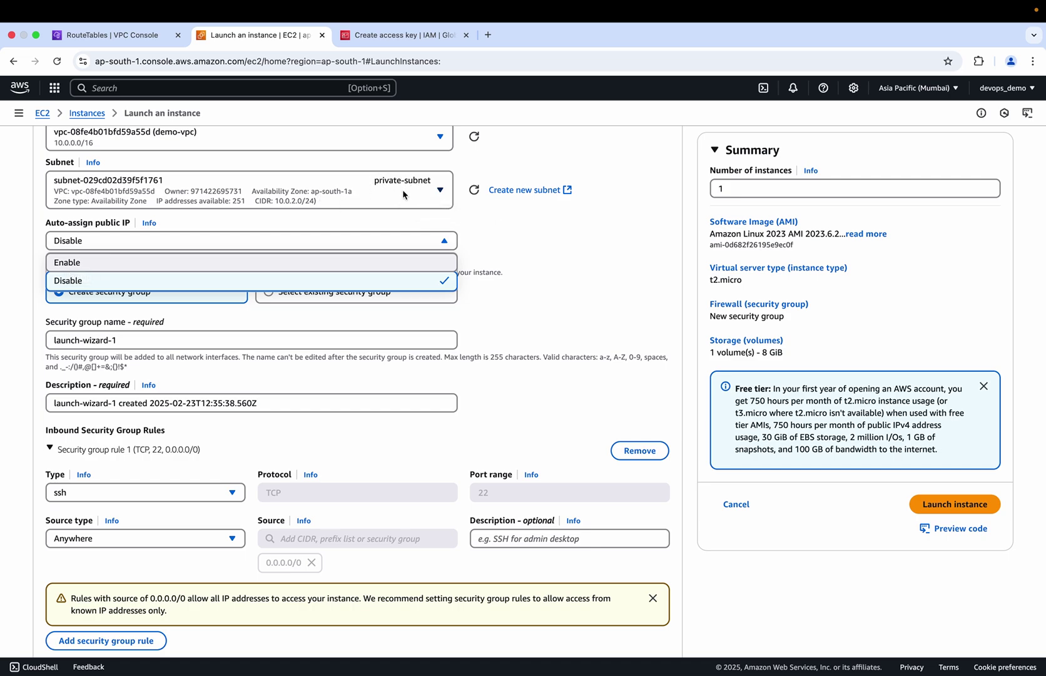
pyautogui.click(532, 263)
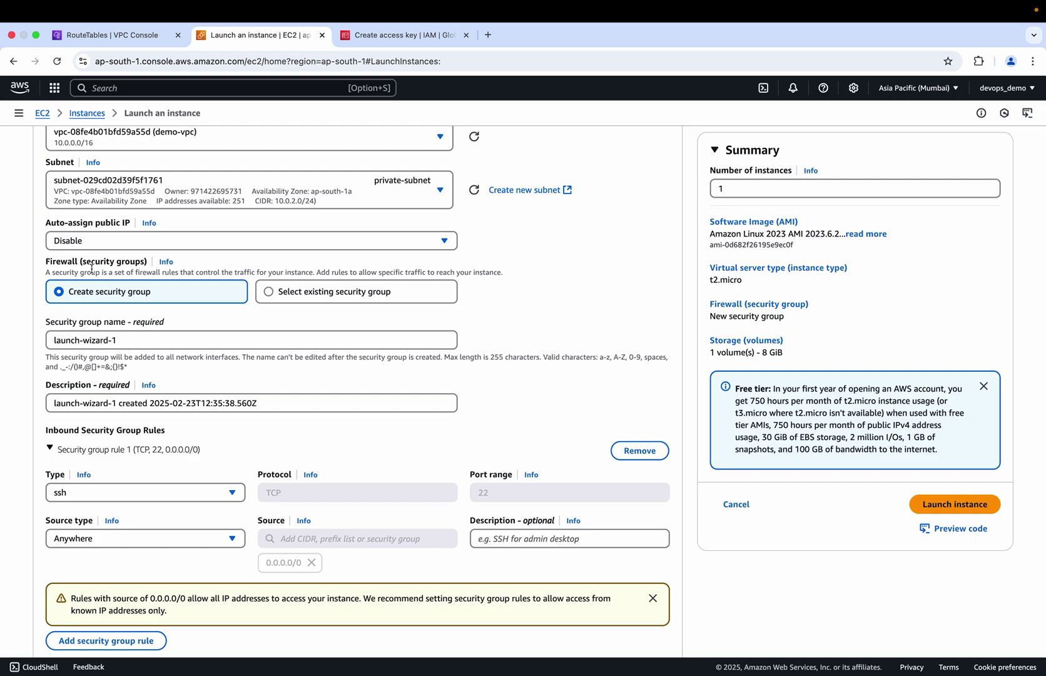
# - Use the existing security group private-sg as the firewall for the new instance
pyautogui.click(126, 343)
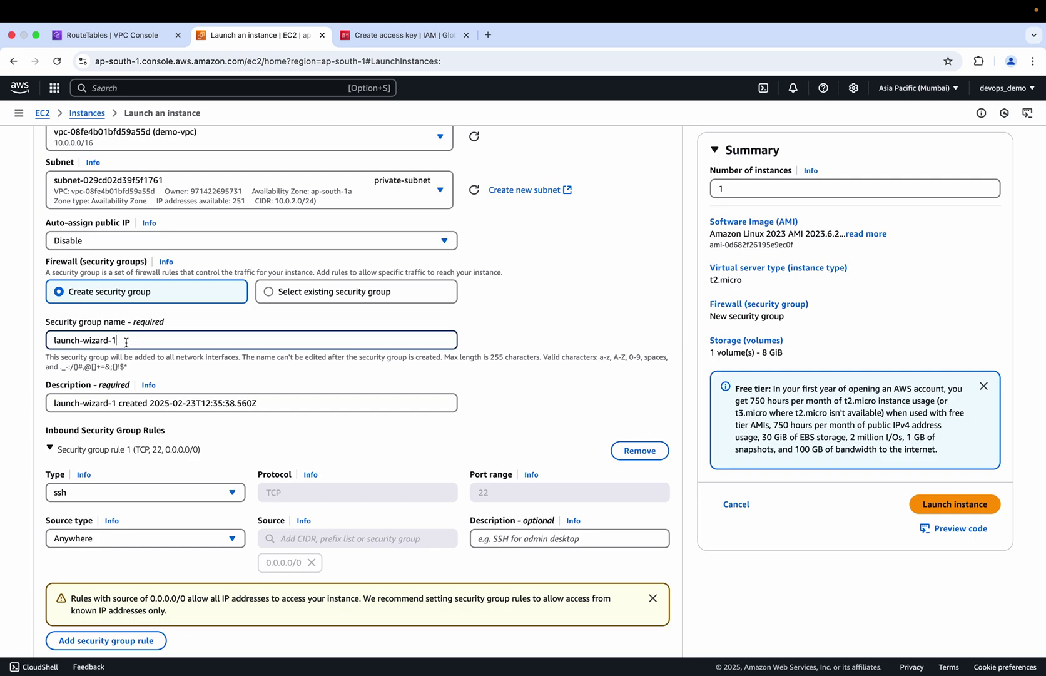
pyautogui.click(279, 297)
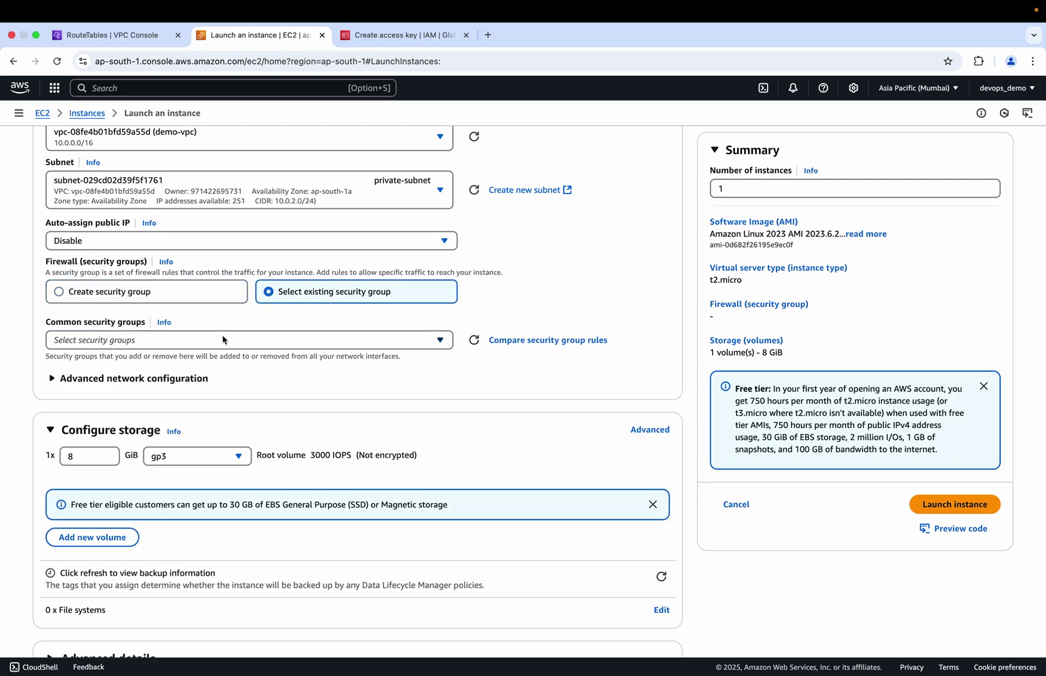
pyautogui.click(222, 339)
pyautogui.click(114, 394)
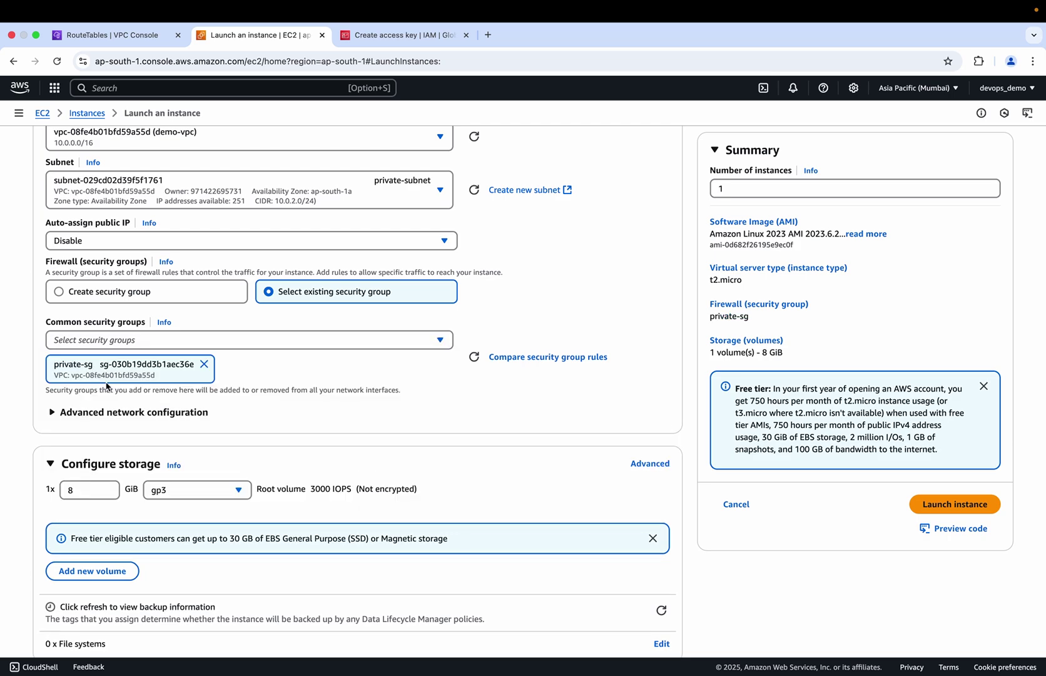
# - Launch the private-server instance and return to the list of instances
pyautogui.scroll(-2, 199, 460)
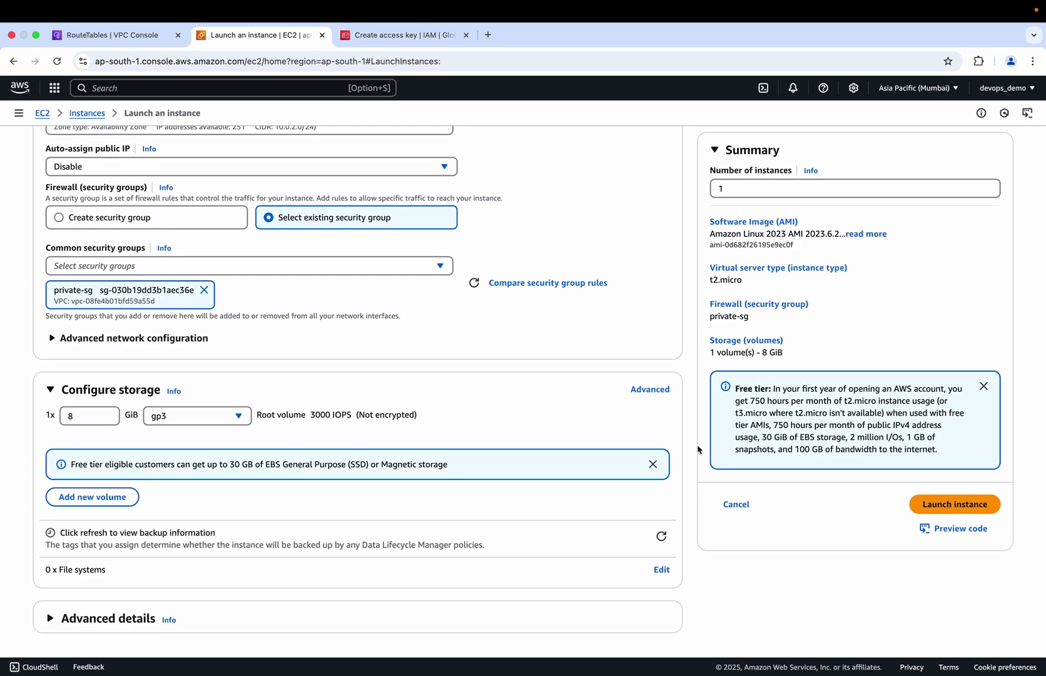
pyautogui.click(978, 508)
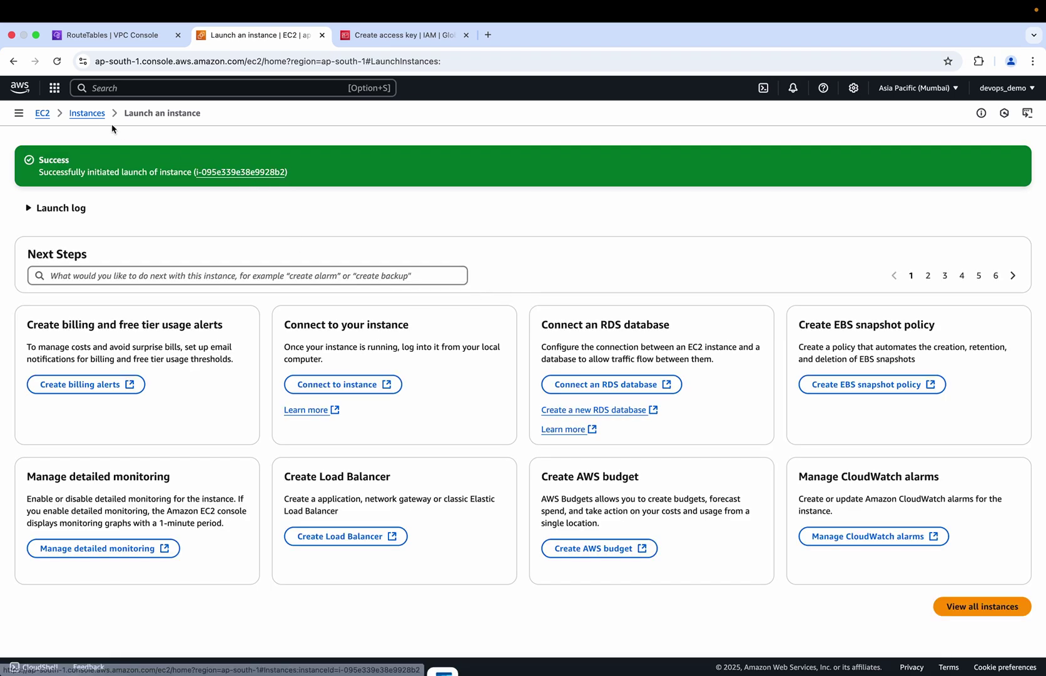
pyautogui.click(97, 115)
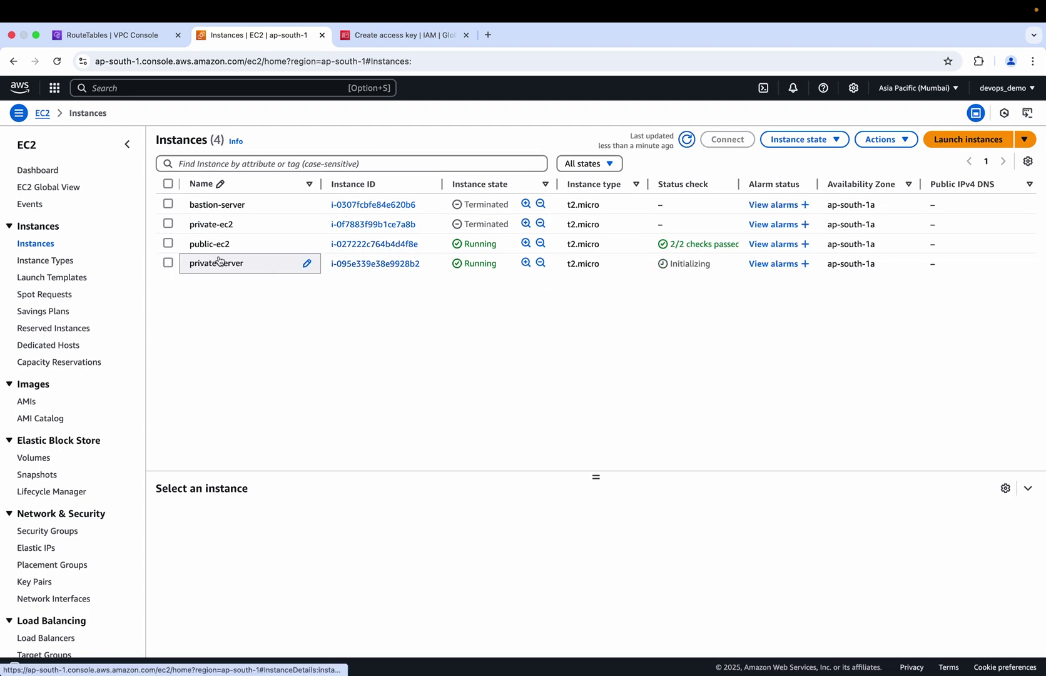
# - Connect to the public-ec2 instance through EC2 Instance Connect and bring up its terminal session
pyautogui.click(167, 244)
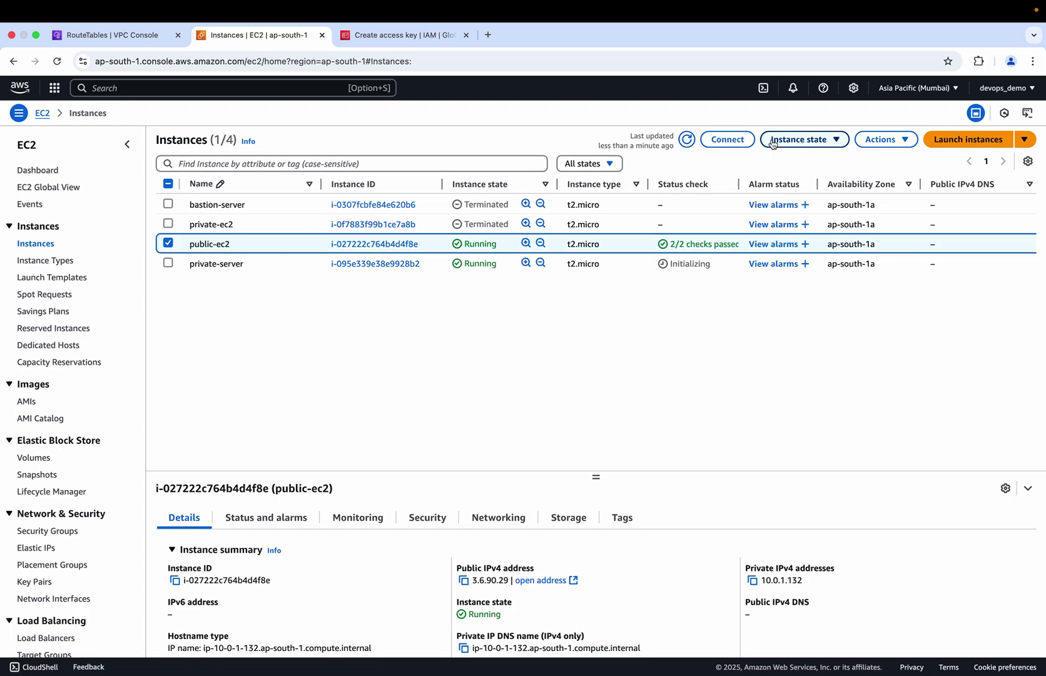
pyautogui.click(726, 141)
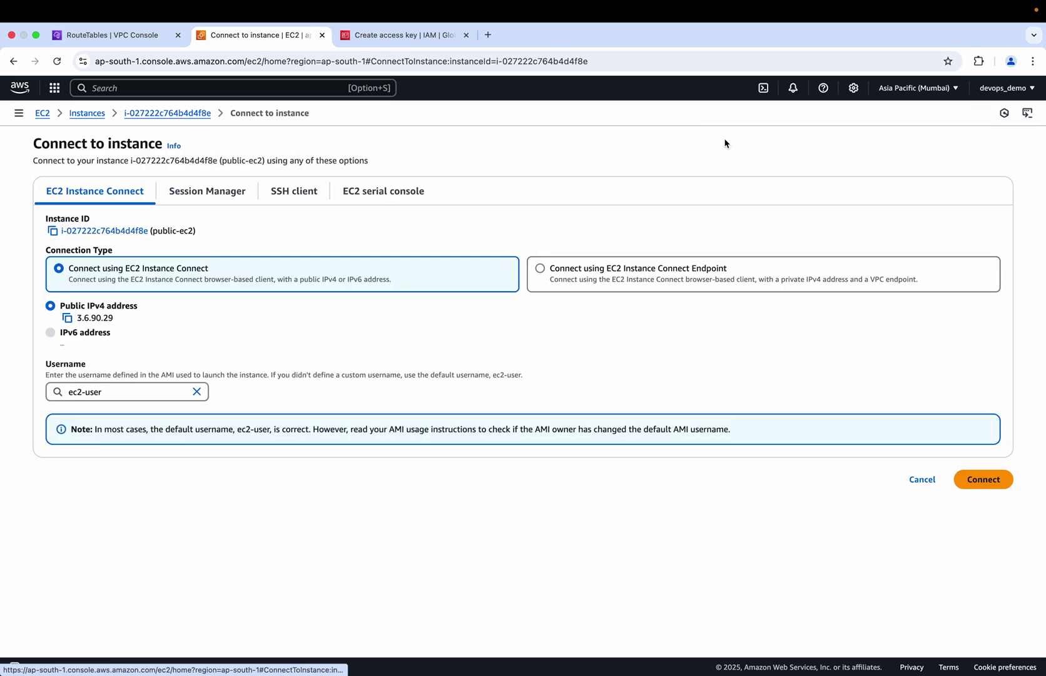
pyautogui.click(972, 478)
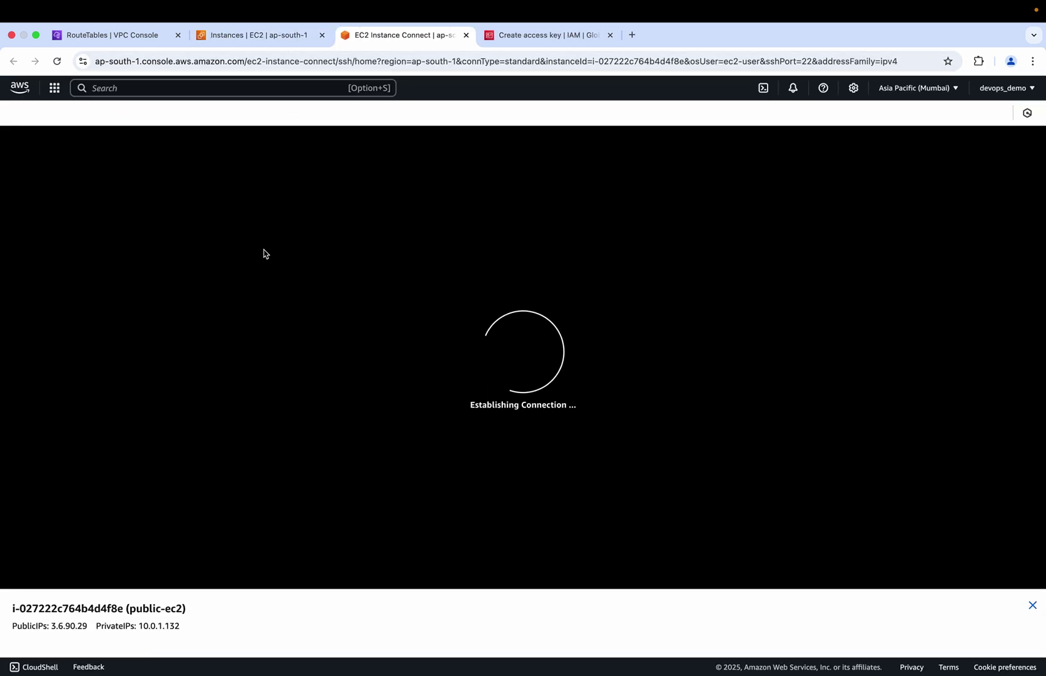
pyautogui.click(268, 39)
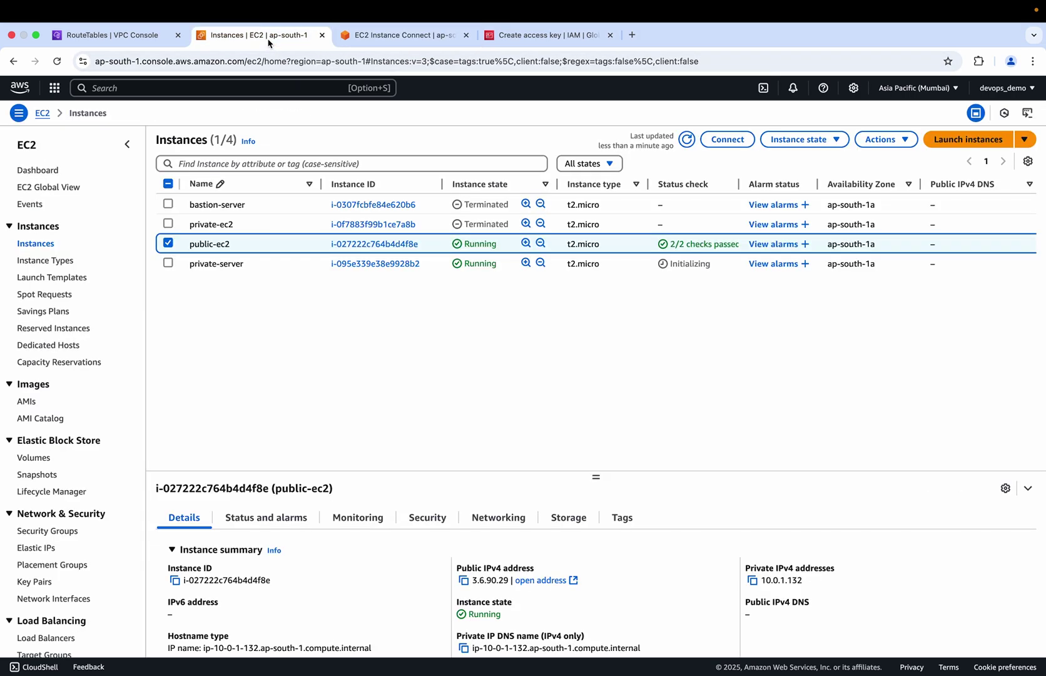
pyautogui.click(378, 36)
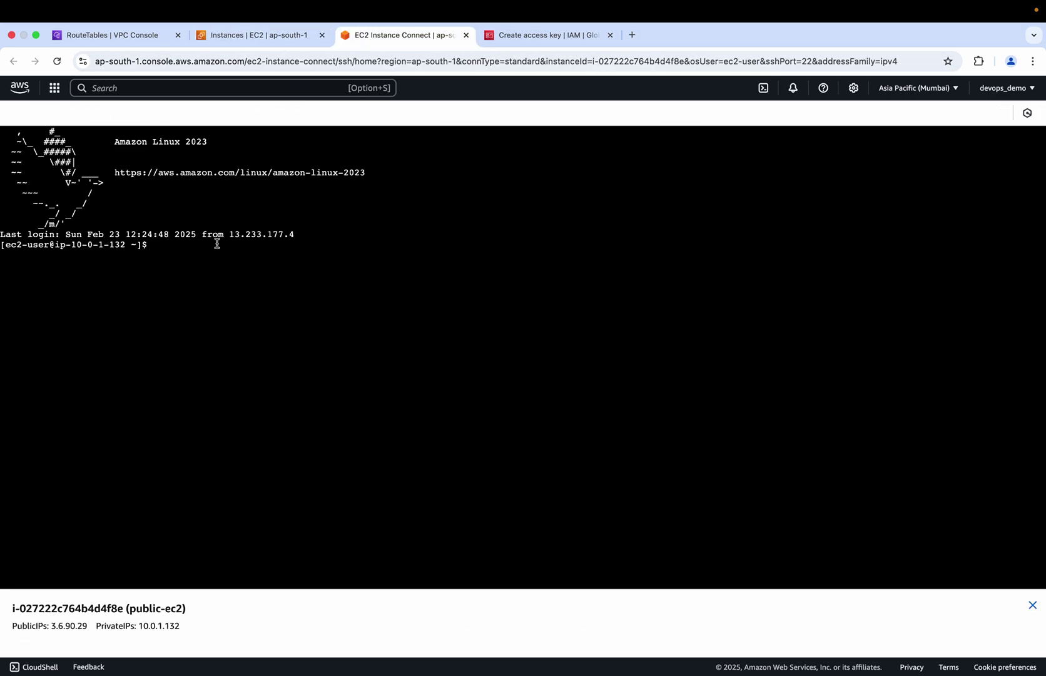
# - Become root with sudo su and list the files with ll to locate public.pem
pyautogui.write('sudo s')
pyautogui.write('u')
pyautogui.press('Return')
pyautogui.write('ll')
pyautogui.press('Return')
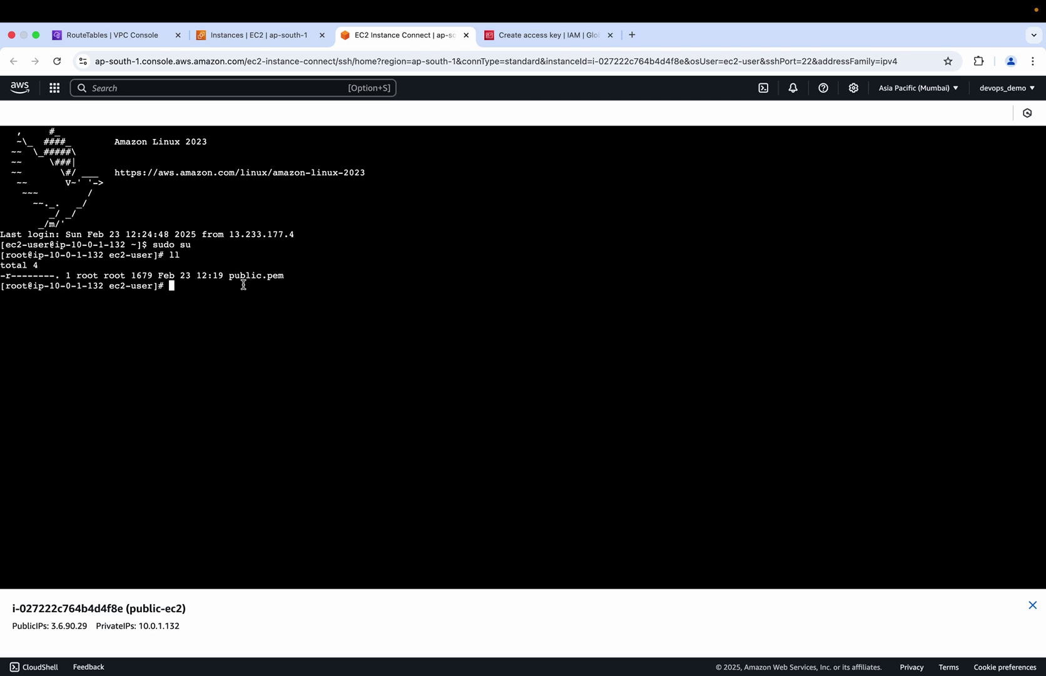
pyautogui.moveTo(232, 275); pyautogui.dragTo(282, 272)
# - Check which key pair private-server was launched with and look at the matching private key text in the text editor
pyautogui.click(262, 36)
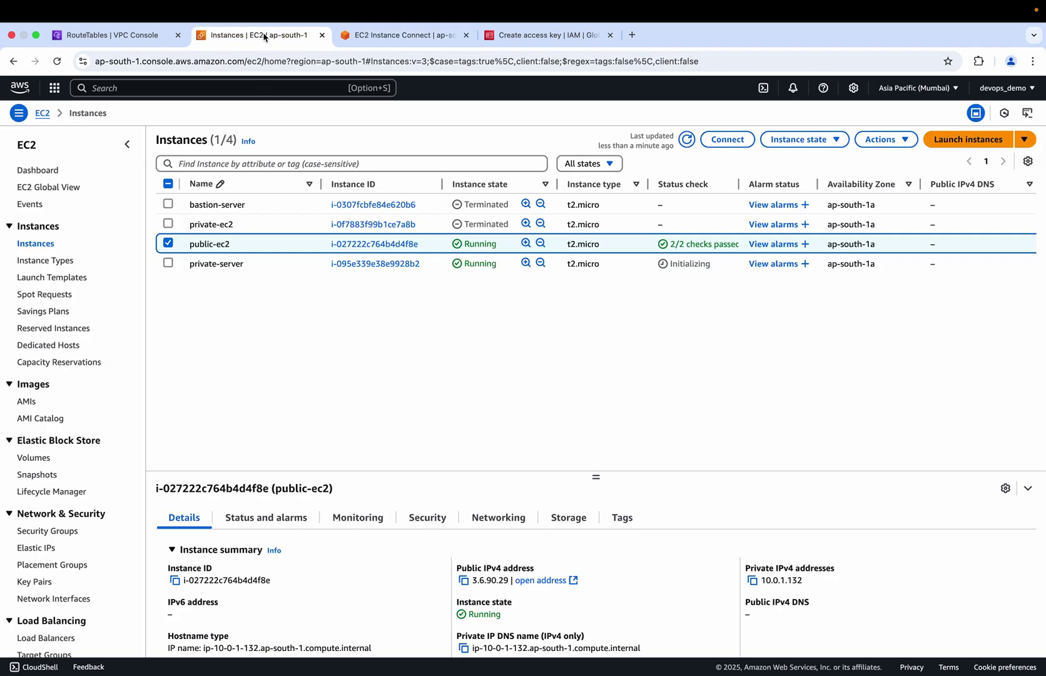
pyautogui.click(358, 264)
pyautogui.scroll(-5, 564, 479)
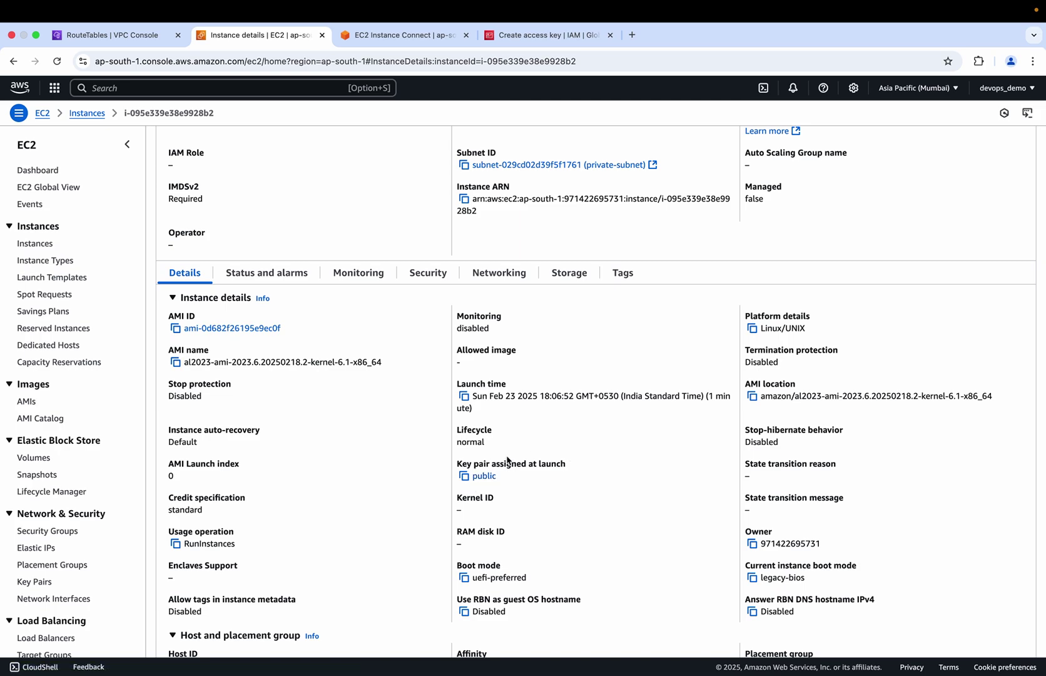
pyautogui.scroll(4, 464, 382)
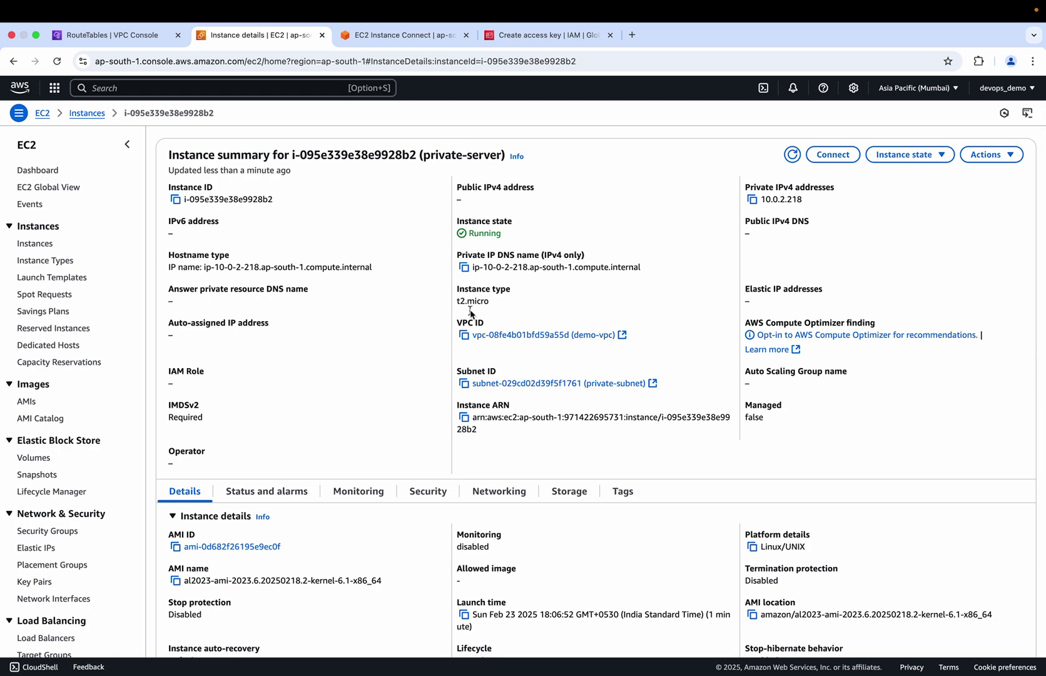
pyautogui.scroll(-6, 471, 312)
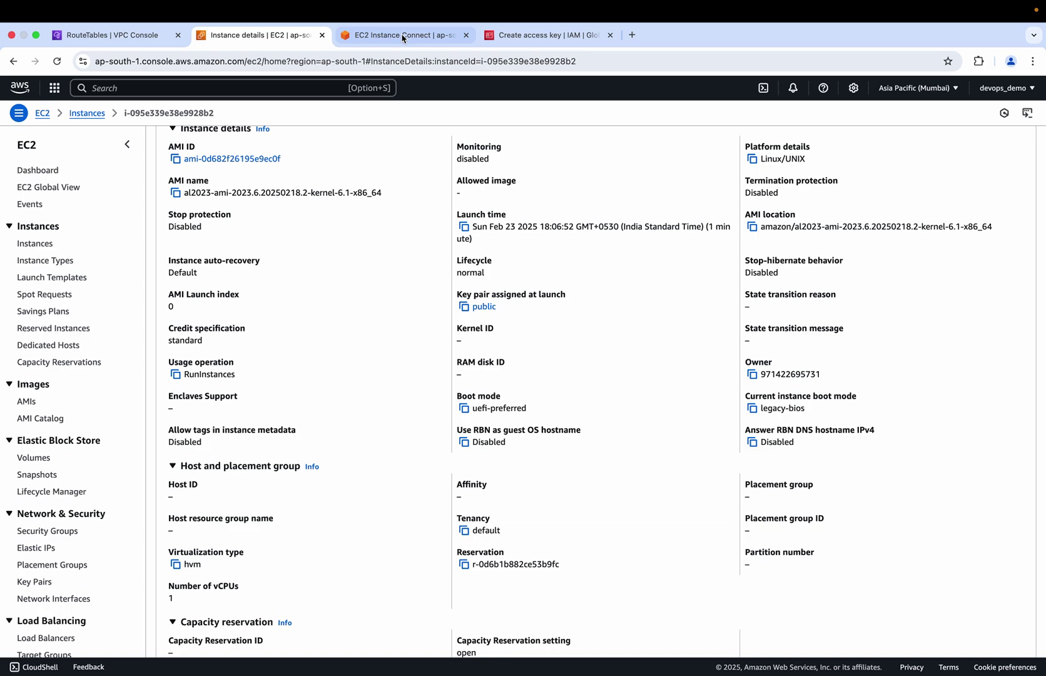
pyautogui.click(402, 36)
pyautogui.press('super+Tab')
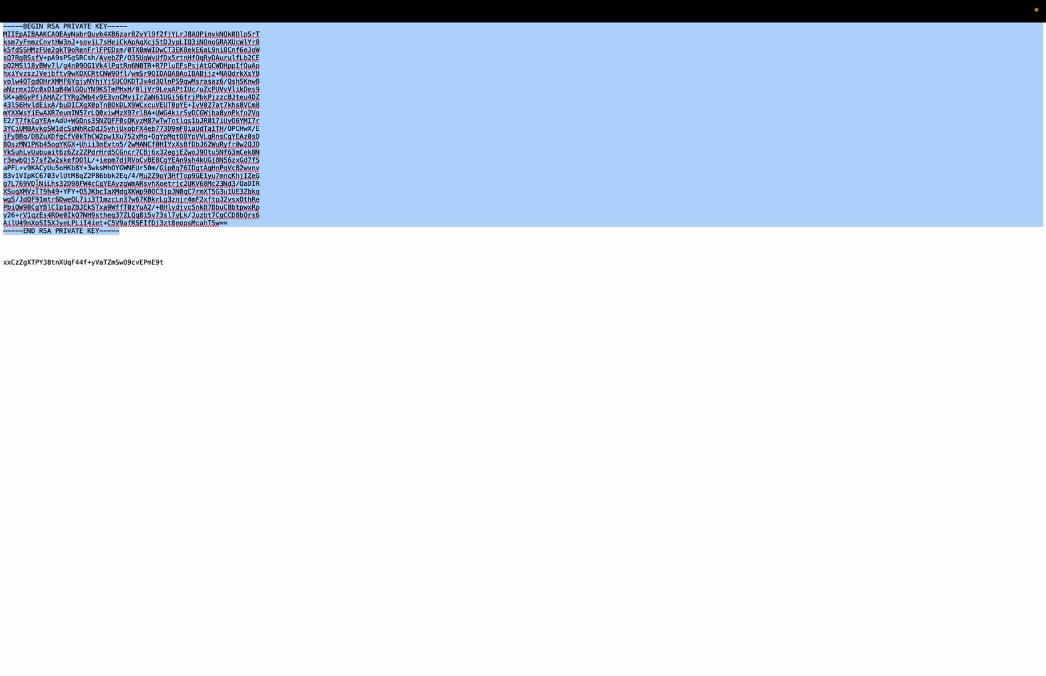
pyautogui.press('super+Tab')
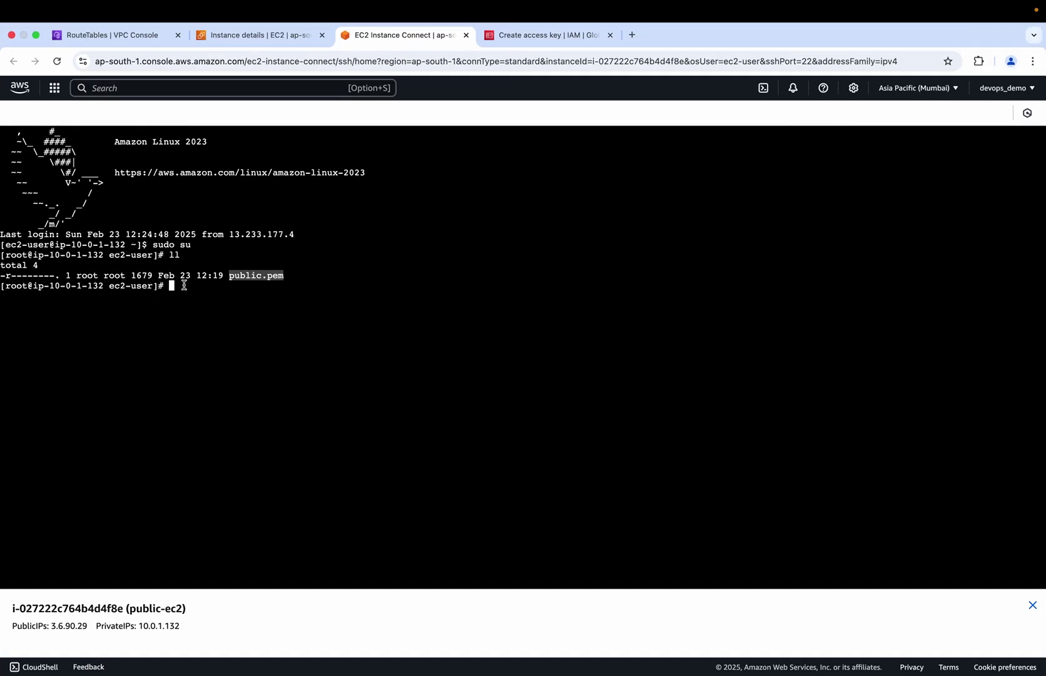
# - Begin the SSH command in the public-ec2 terminal with ssh -i "public.pem" ec2-user@
pyautogui.click(181, 289)
pyautogui.write('ssh ')
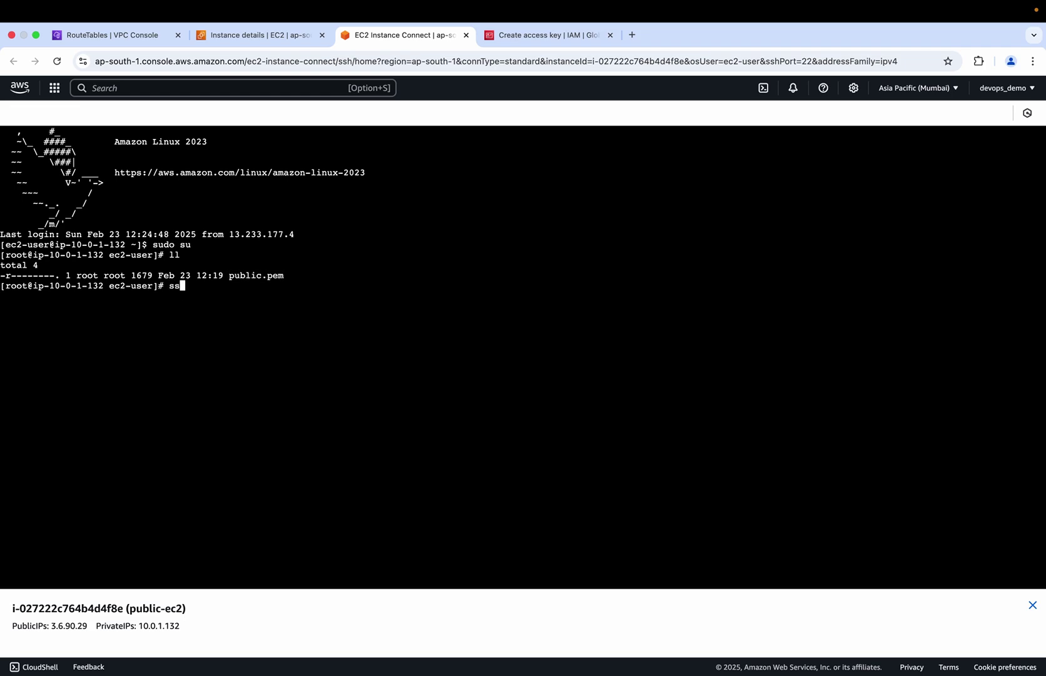
pyautogui.write('-i ""')
pyautogui.press('Left')
pyautogui.write('public.pem')
pyautogui.press('Right')
pyautogui.write('ec2-u')
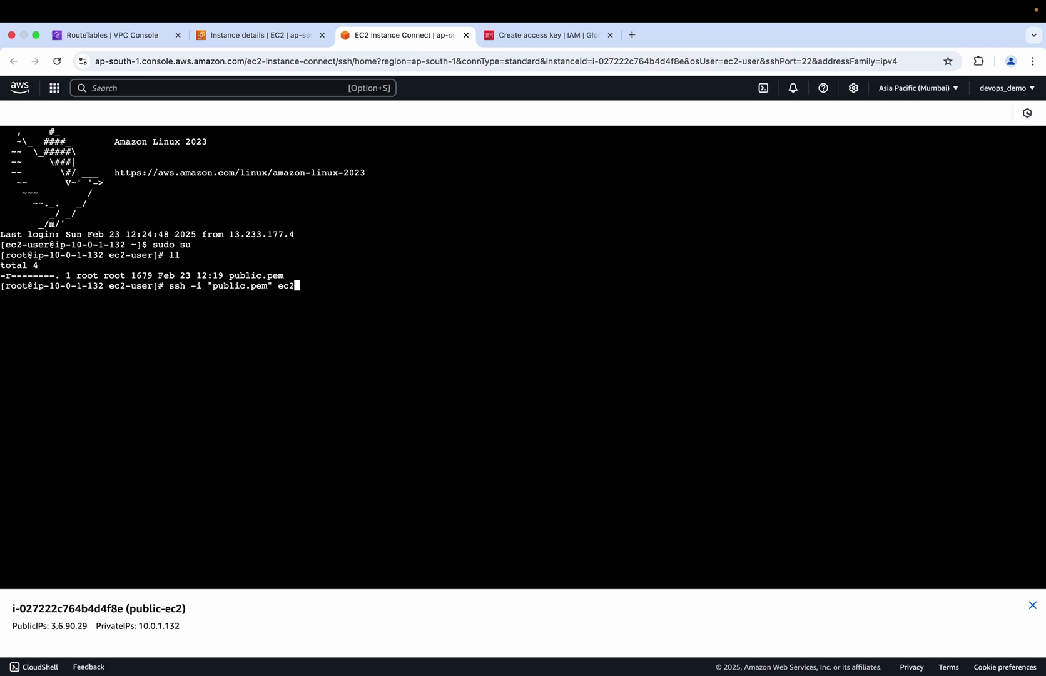
pyautogui.write('ser@')
# - Copy private-server's private IPv4 address into the SSH command, run it and accept the host fingerprint with yes
pyautogui.click(260, 35)
pyautogui.scroll(3, 655, 219)
pyautogui.scroll(5, 655, 219)
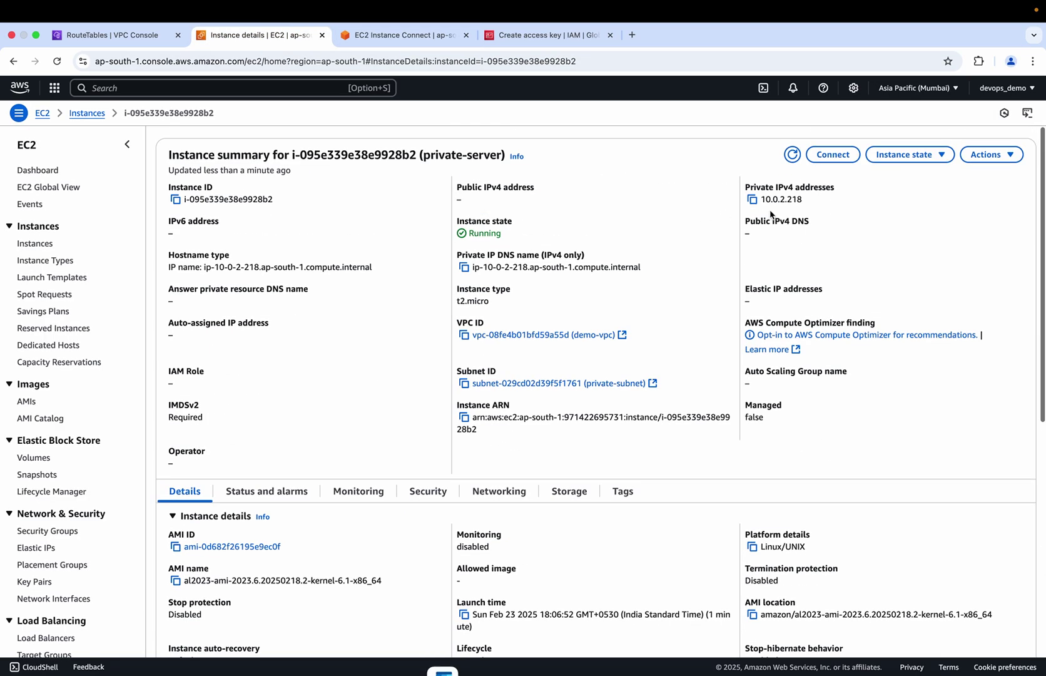
pyautogui.click(752, 199)
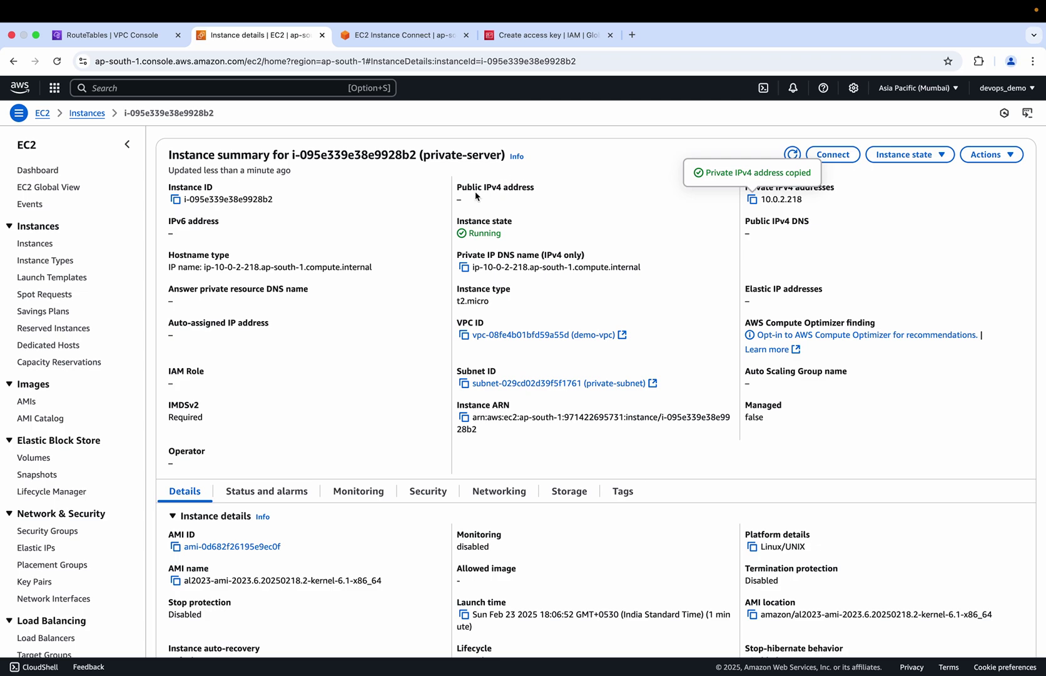
pyautogui.click(409, 37)
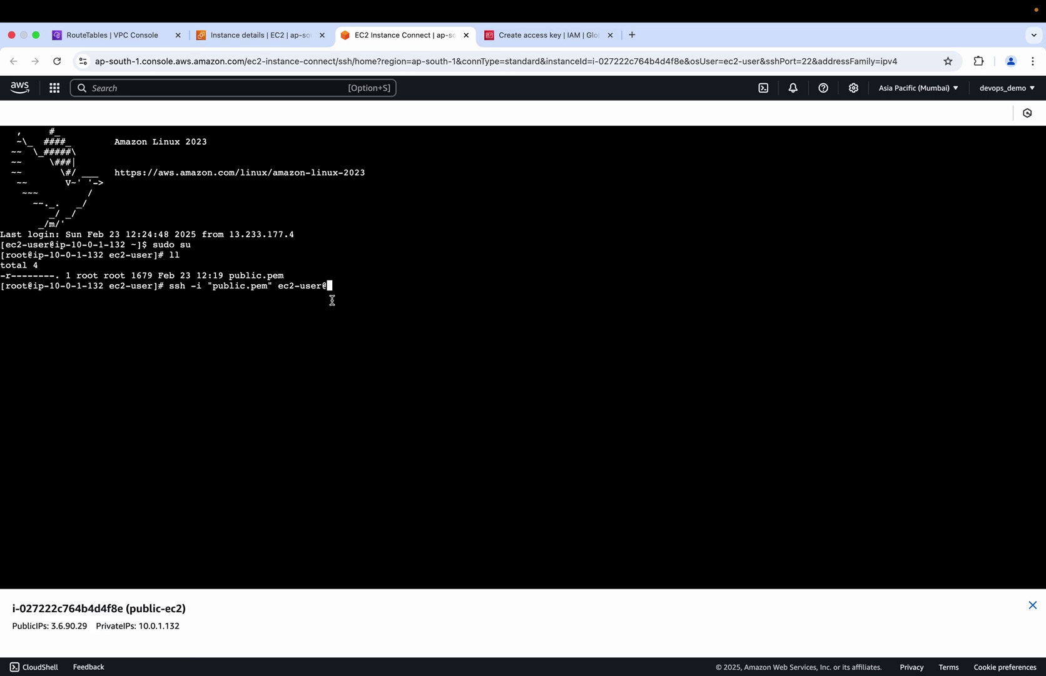
pyautogui.press('super+v')
pyautogui.press('Return')
pyautogui.write('yes')
pyautogui.press('Return')
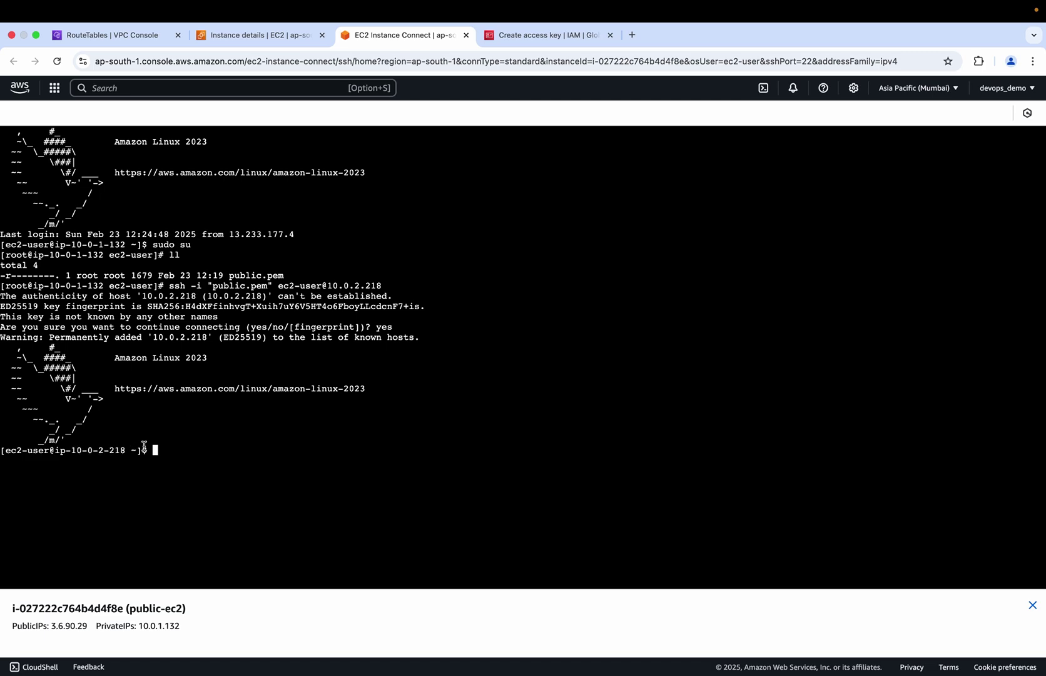
# - Compare the terminal's host with private-server's private IP address, and run aws s3 ls in the session
pyautogui.click(260, 36)
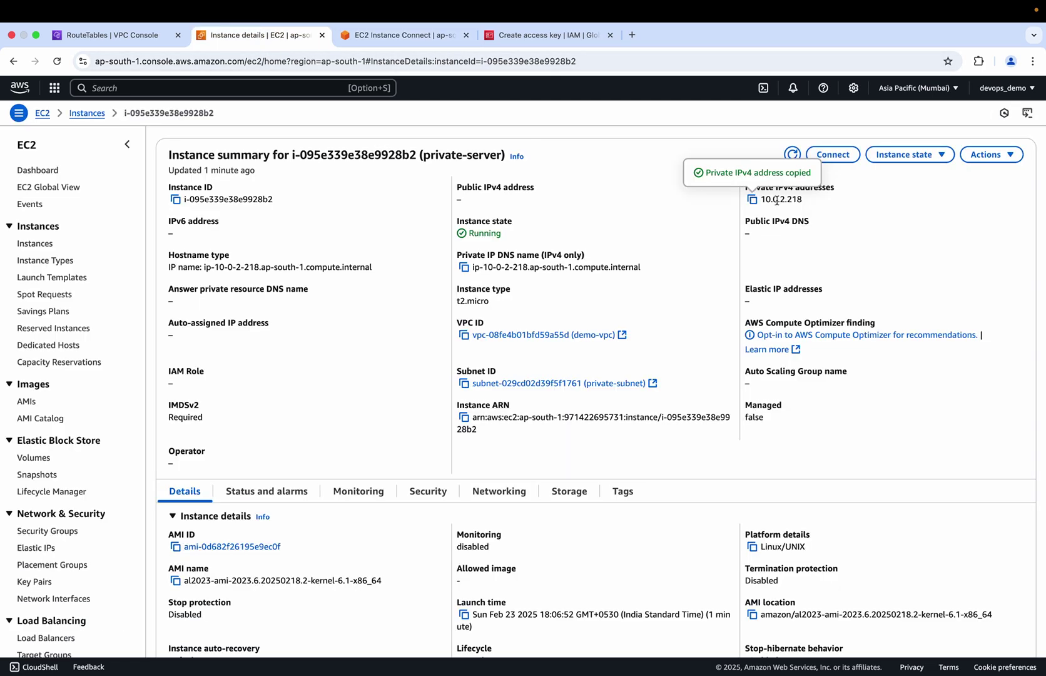
pyautogui.click(406, 36)
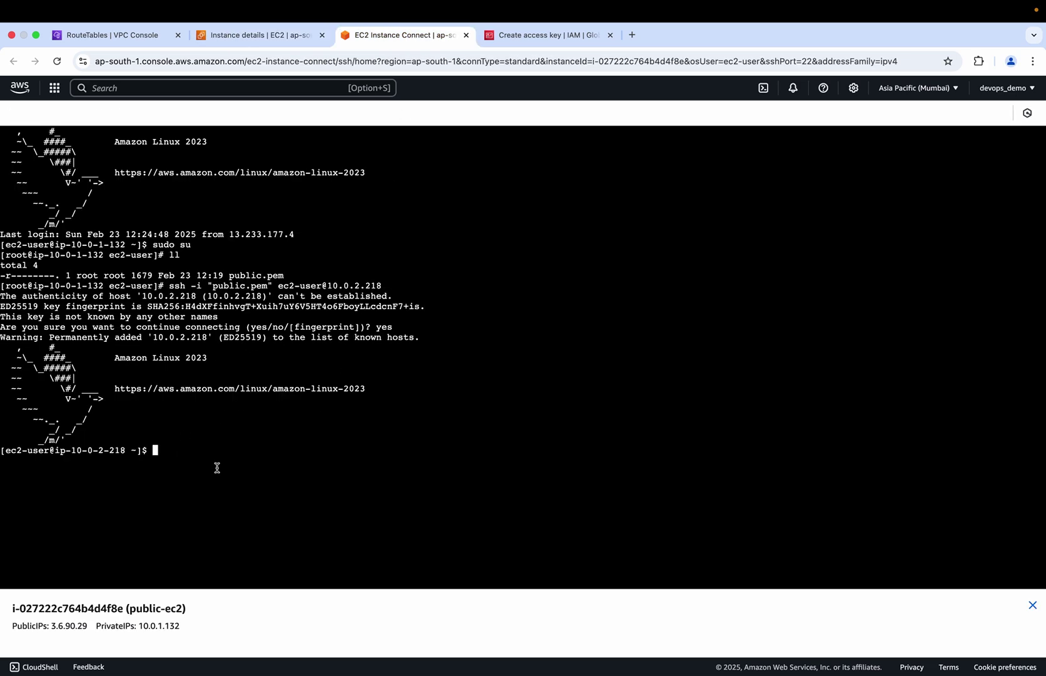
pyautogui.write('aws s3 ls')
pyautogui.press('Return')
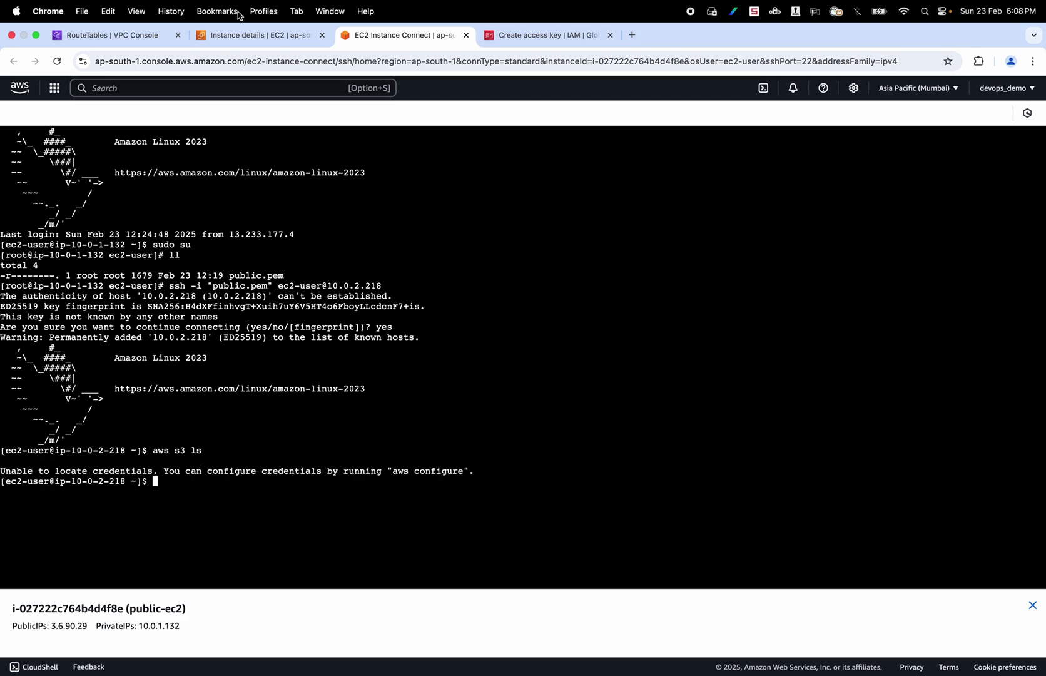
# - Open the IAM role settings for private-server and select demo_role as its role
pyautogui.click(244, 36)
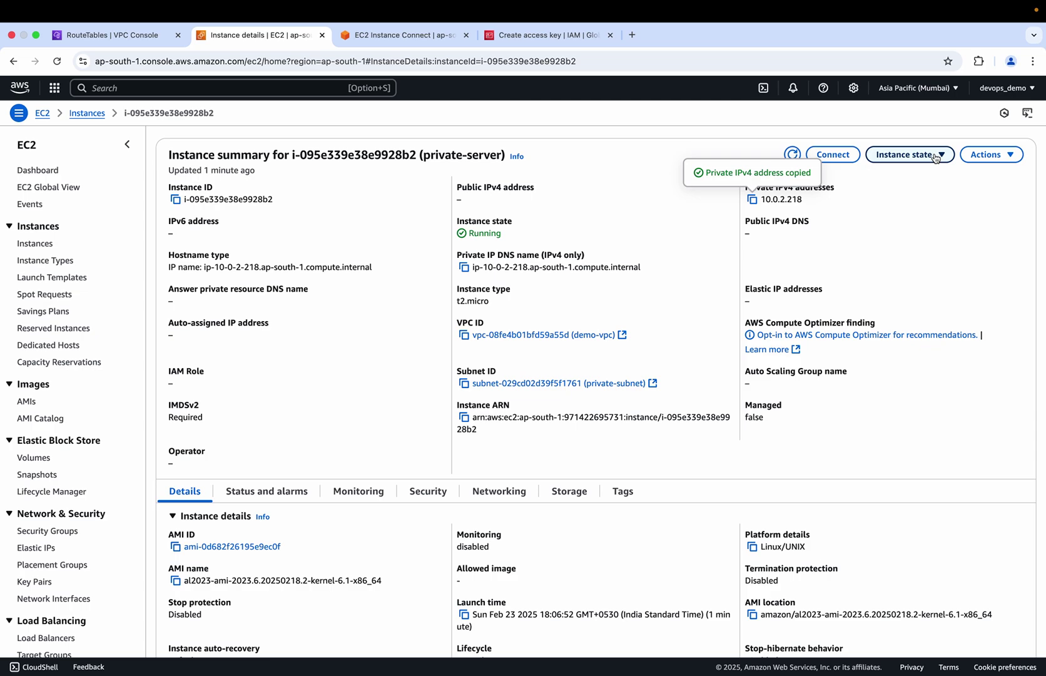
pyautogui.click(987, 154)
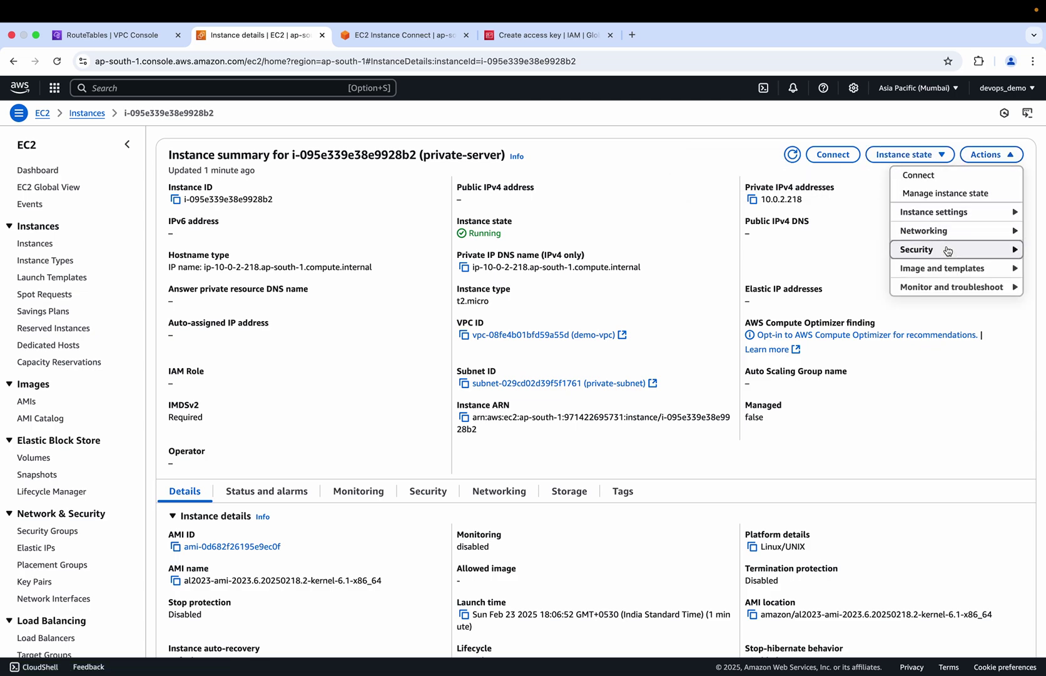
pyautogui.moveTo(948, 251)
pyautogui.click(835, 288)
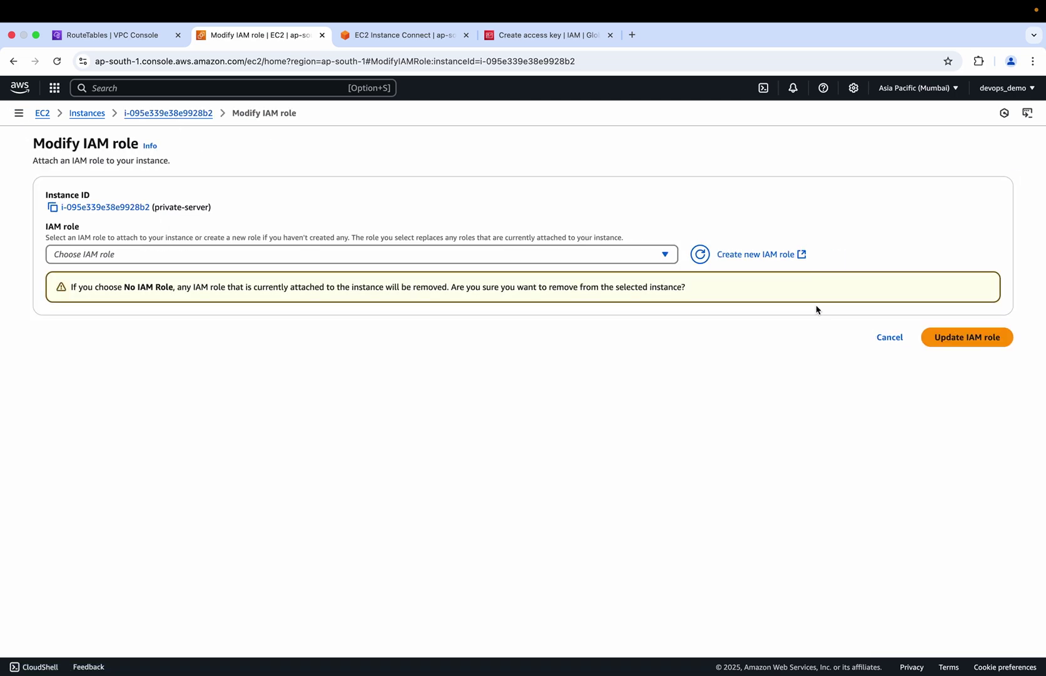
pyautogui.click(638, 257)
pyautogui.click(277, 333)
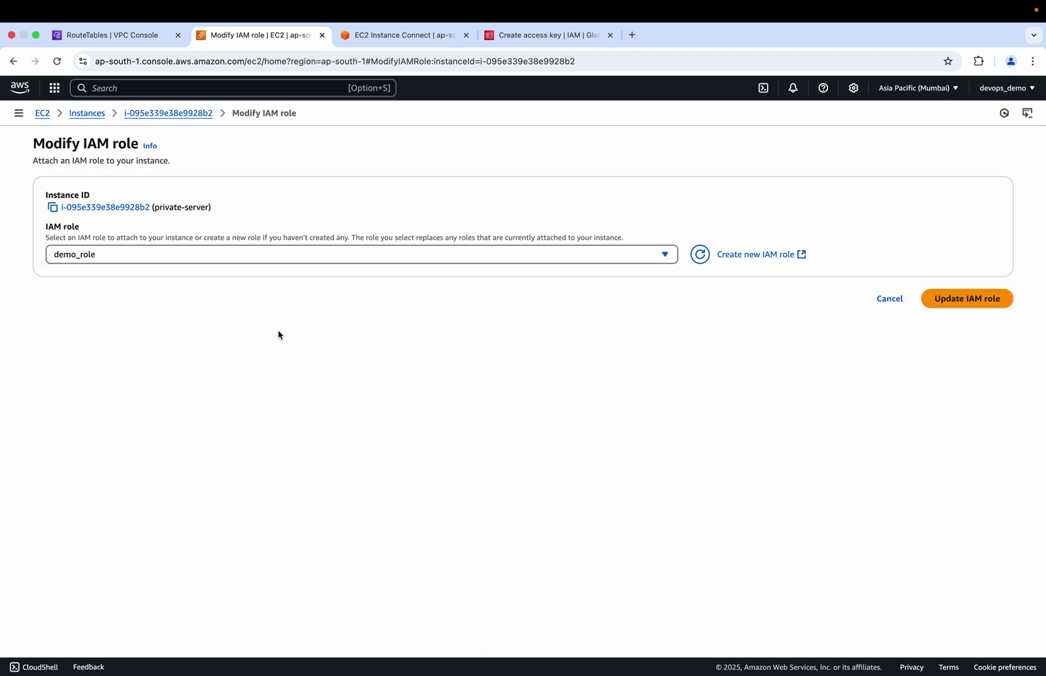
# - Open IAM in a separate browser tab and examine the policy JSON attached to demo_role, especially its S3 actions
pyautogui.click(195, 91)
pyautogui.write('iam')
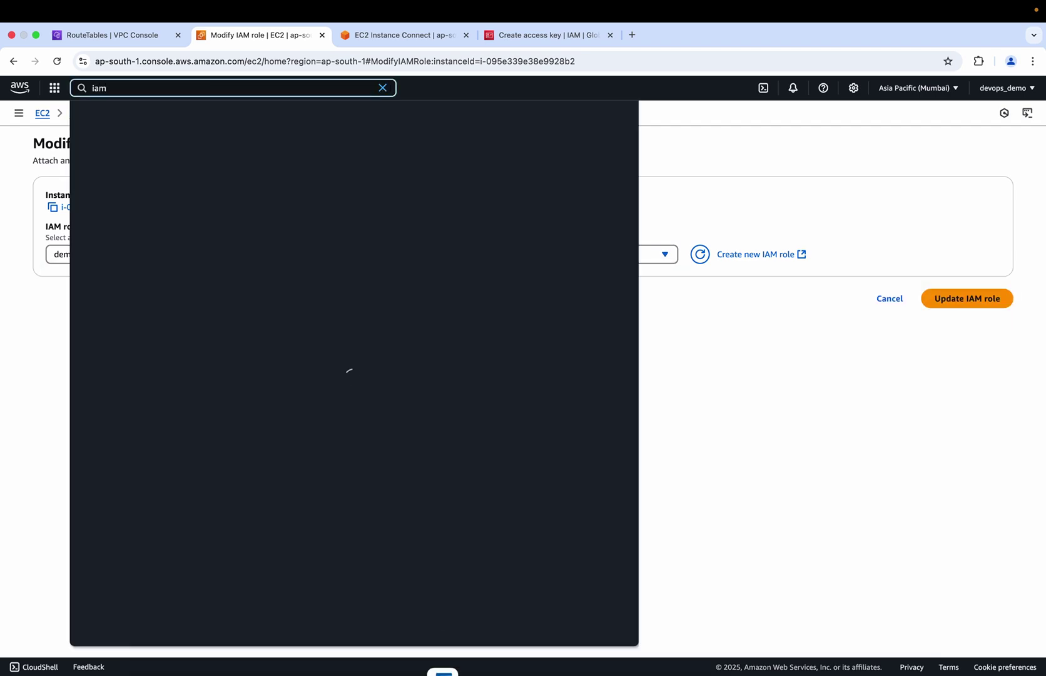
pyautogui.keyDown('super'); pyautogui.click(258, 154); pyautogui.keyUp('super')
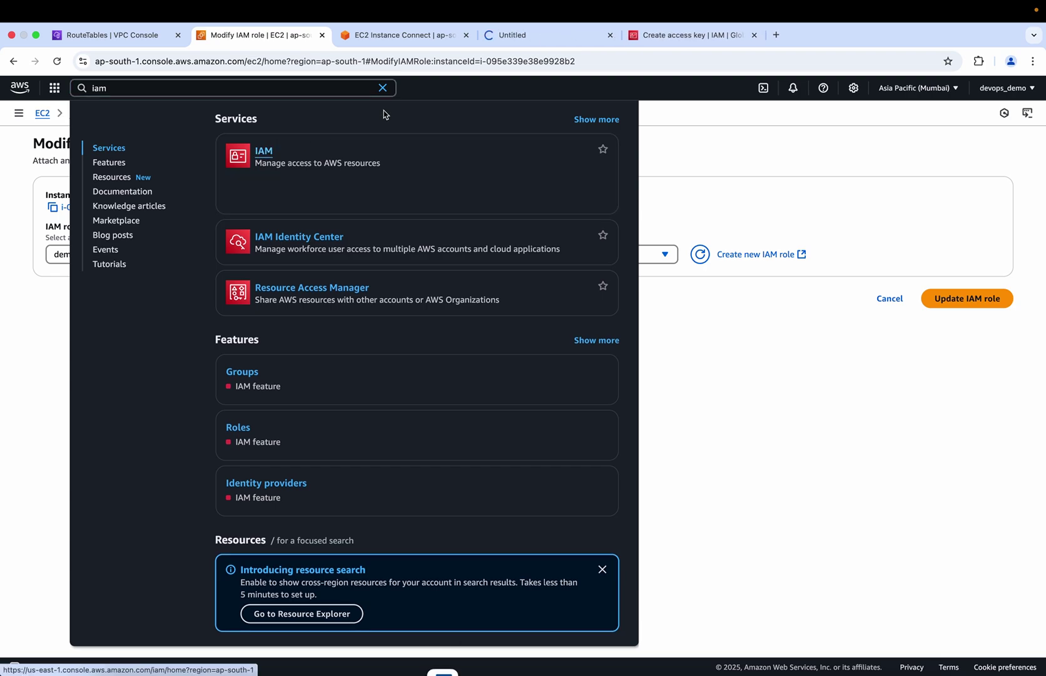
pyautogui.click(527, 35)
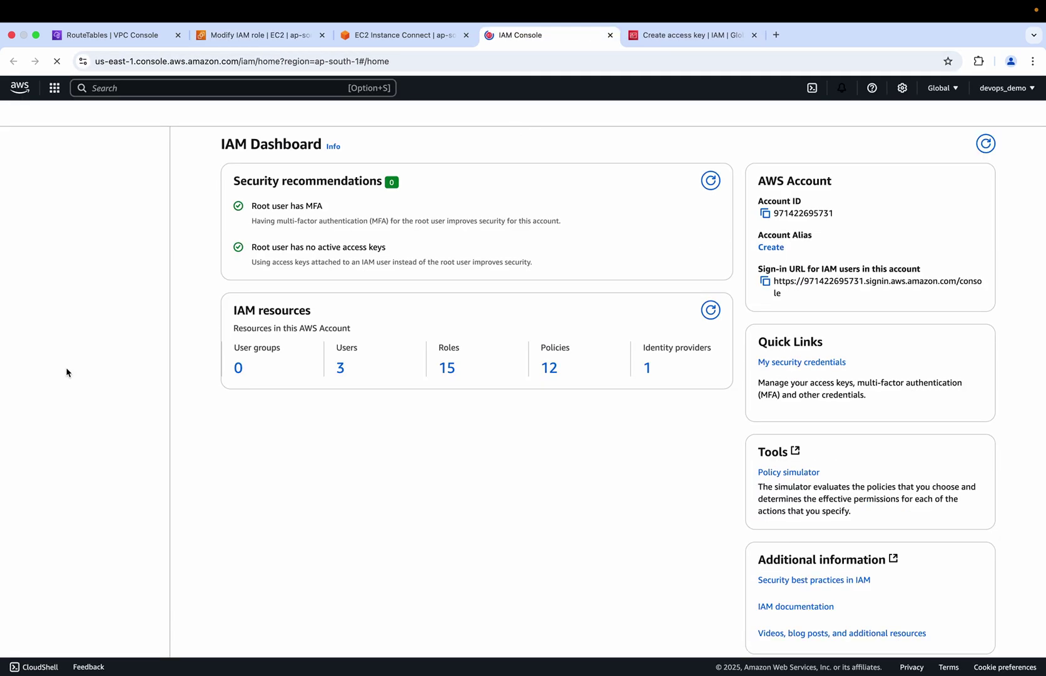
pyautogui.click(26, 305)
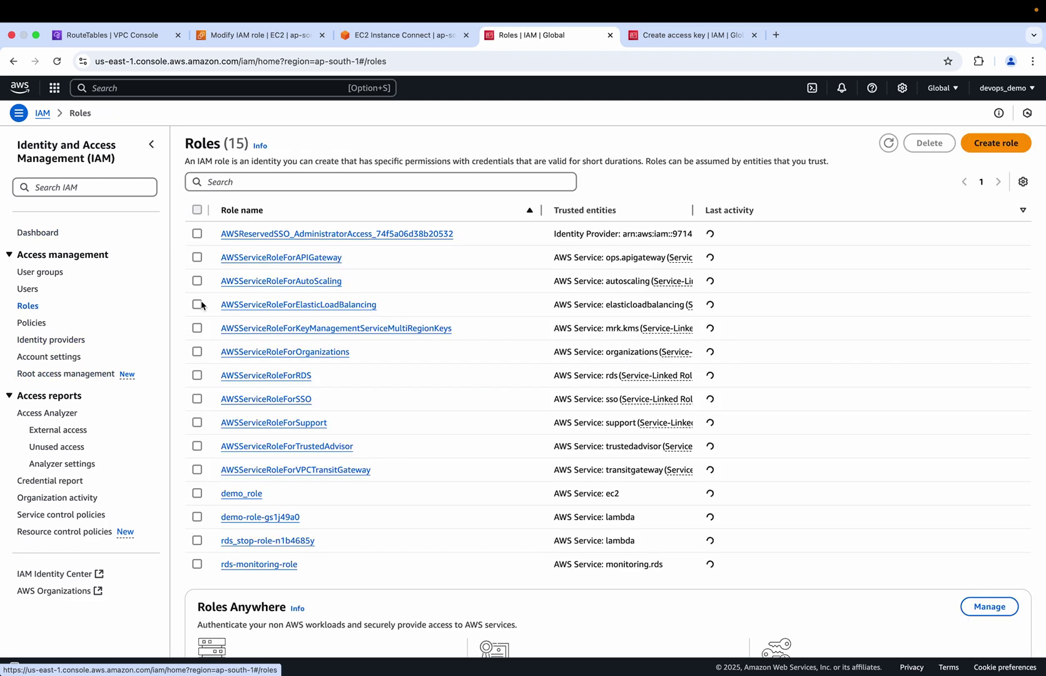
pyautogui.scroll(-3, 243, 394)
pyautogui.click(243, 397)
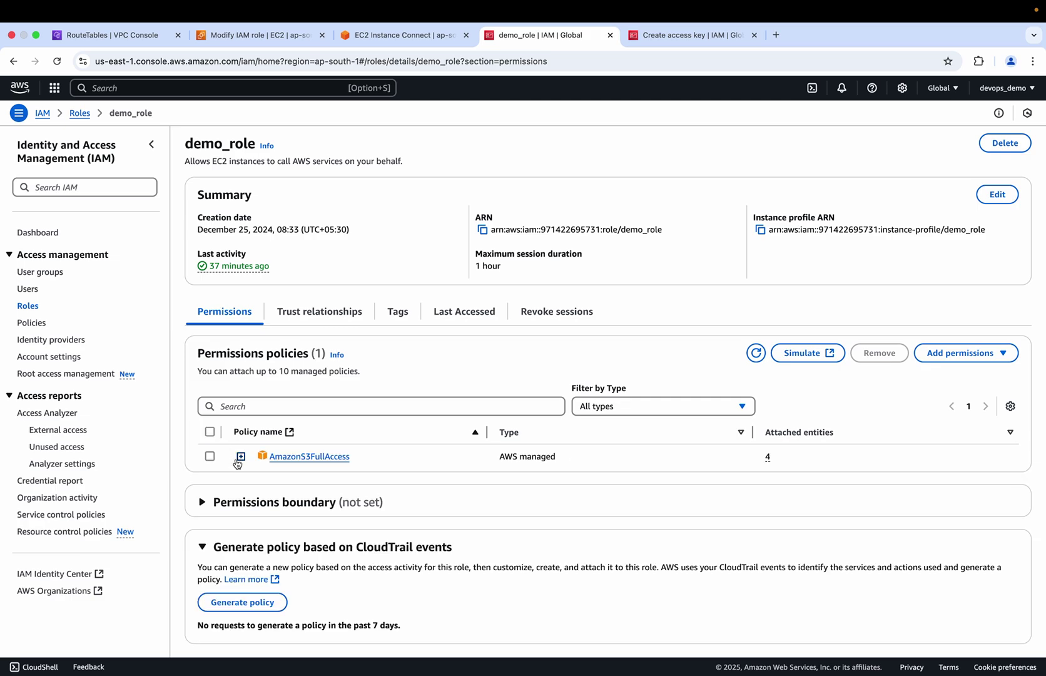
pyautogui.click(241, 456)
pyautogui.scroll(-3, 323, 472)
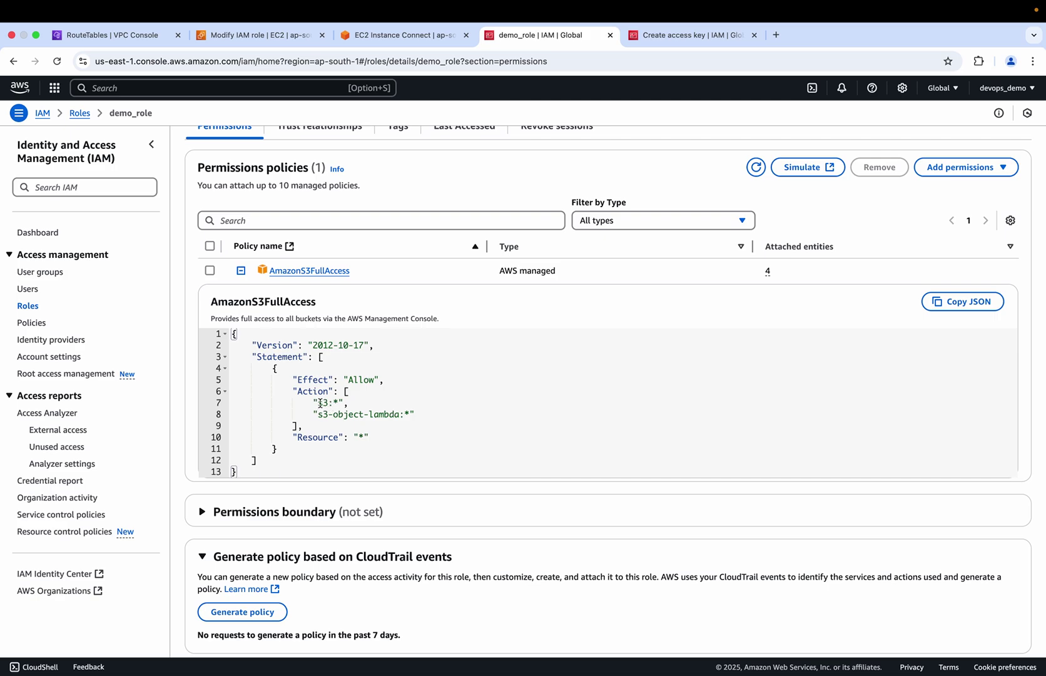
pyautogui.moveTo(319, 403); pyautogui.dragTo(341, 402)
# - Return to private-server's IAM role settings and apply the update with demo_role selected
pyautogui.click(287, 35)
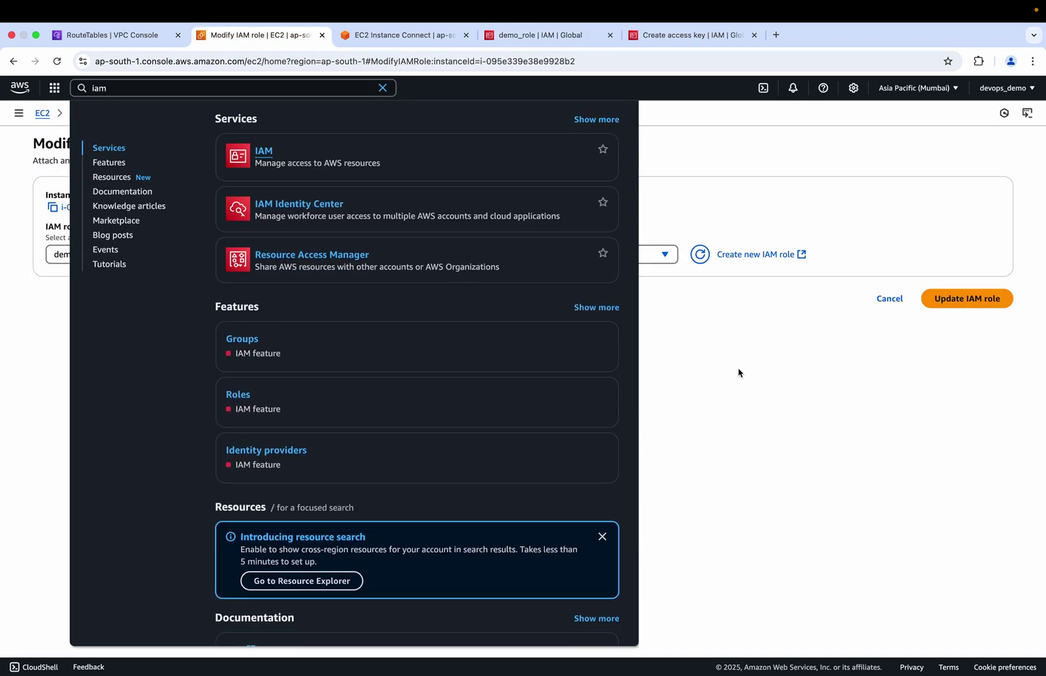
pyautogui.click(738, 372)
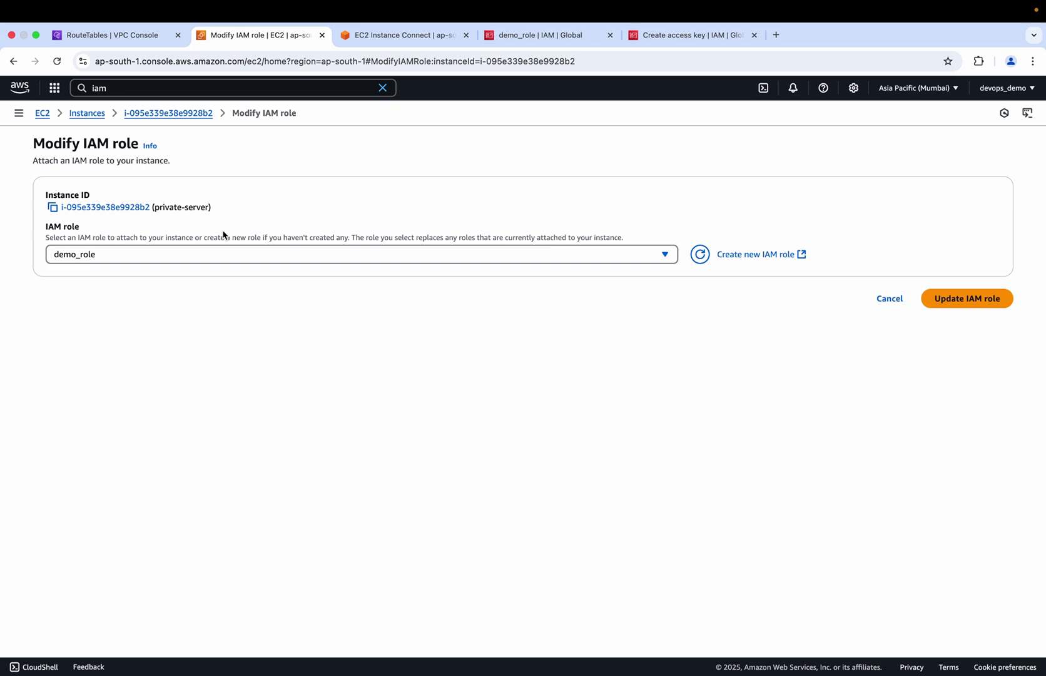
pyautogui.click(939, 296)
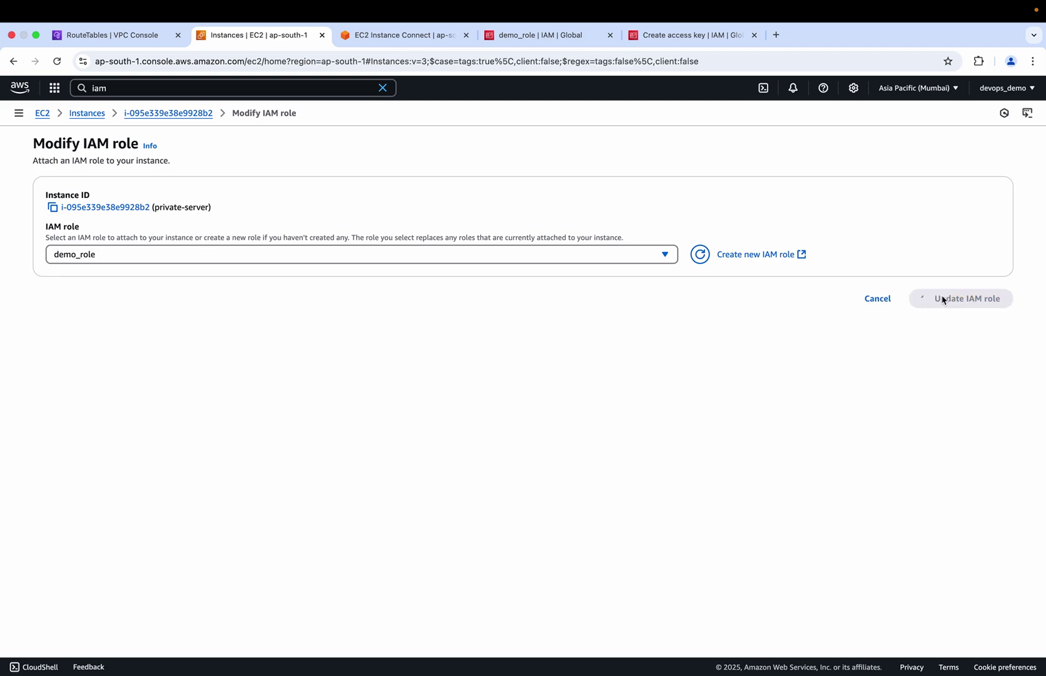
# - Run aws s3 ls again in the private-server SSH session and interrupt the command
pyautogui.click(538, 35)
pyautogui.click(400, 35)
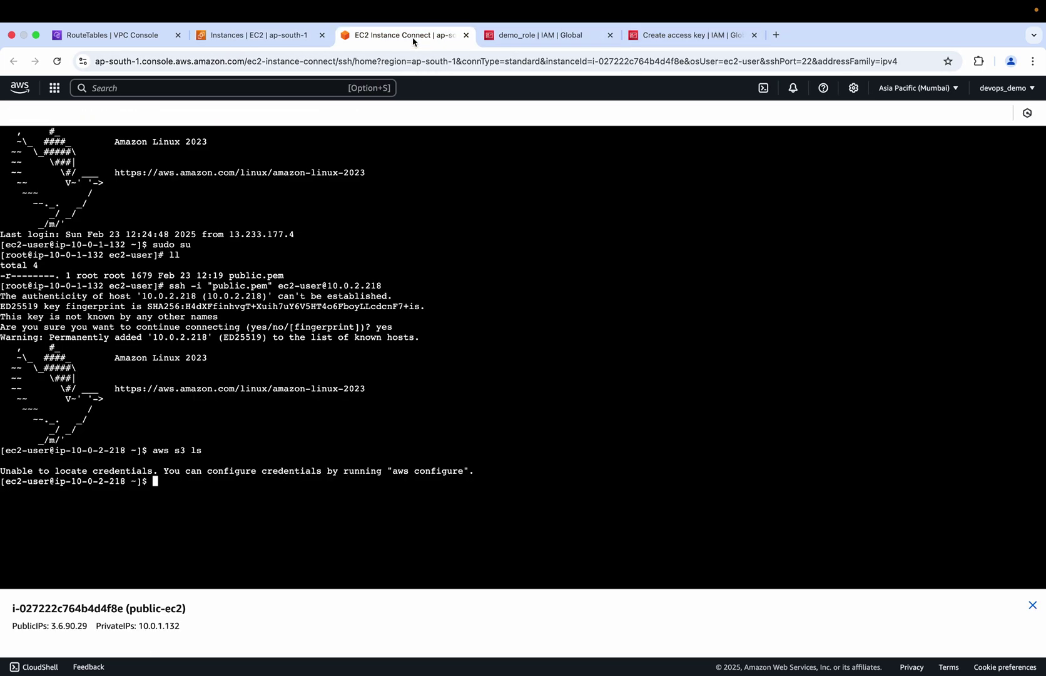
pyautogui.write('aws s3 ls')
pyautogui.press('Return')
pyautogui.hotkey('ctrl', 'c')
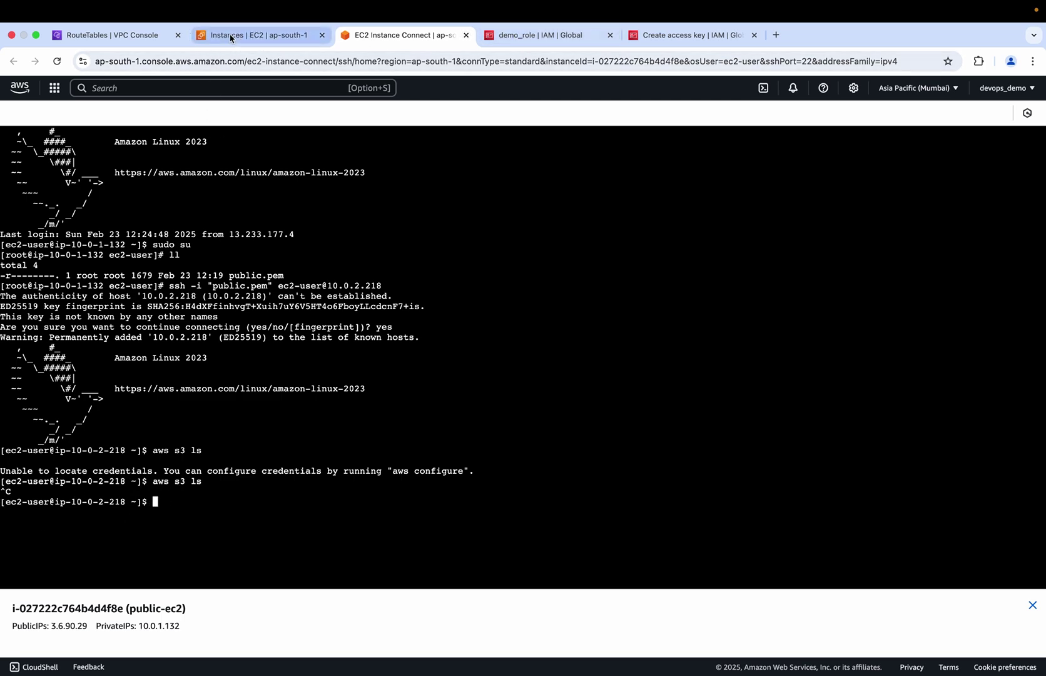
# - Start creating a new endpoint in the VPC console and name it demo-endpoint
pyautogui.click(104, 33)
pyautogui.scroll(-5, 117, 436)
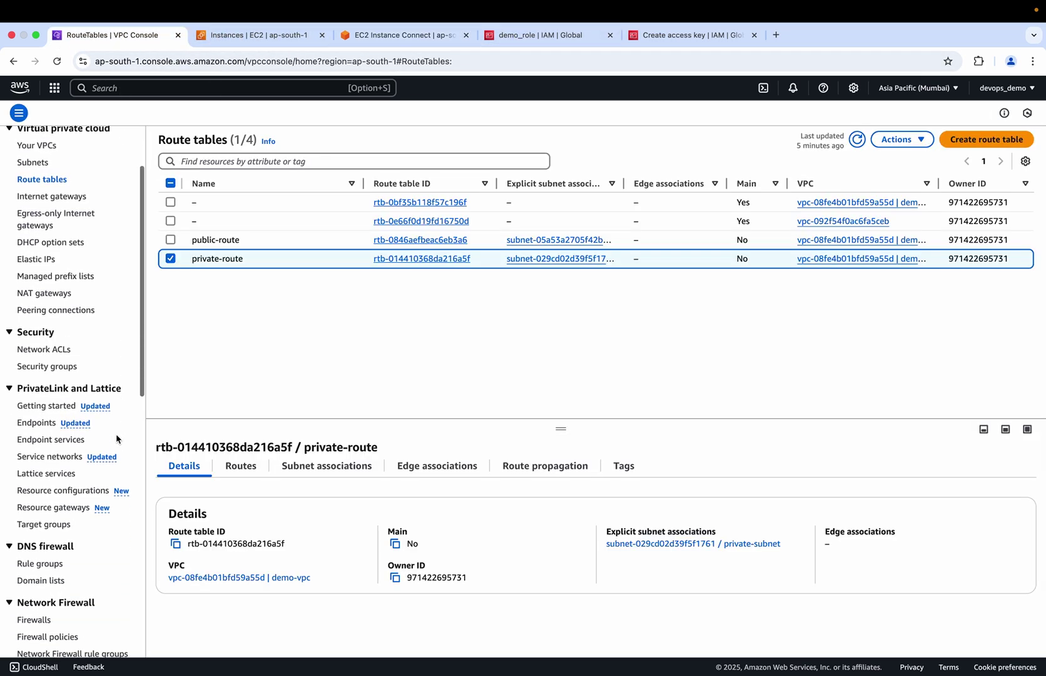
pyautogui.scroll(-3, 117, 438)
pyautogui.click(38, 262)
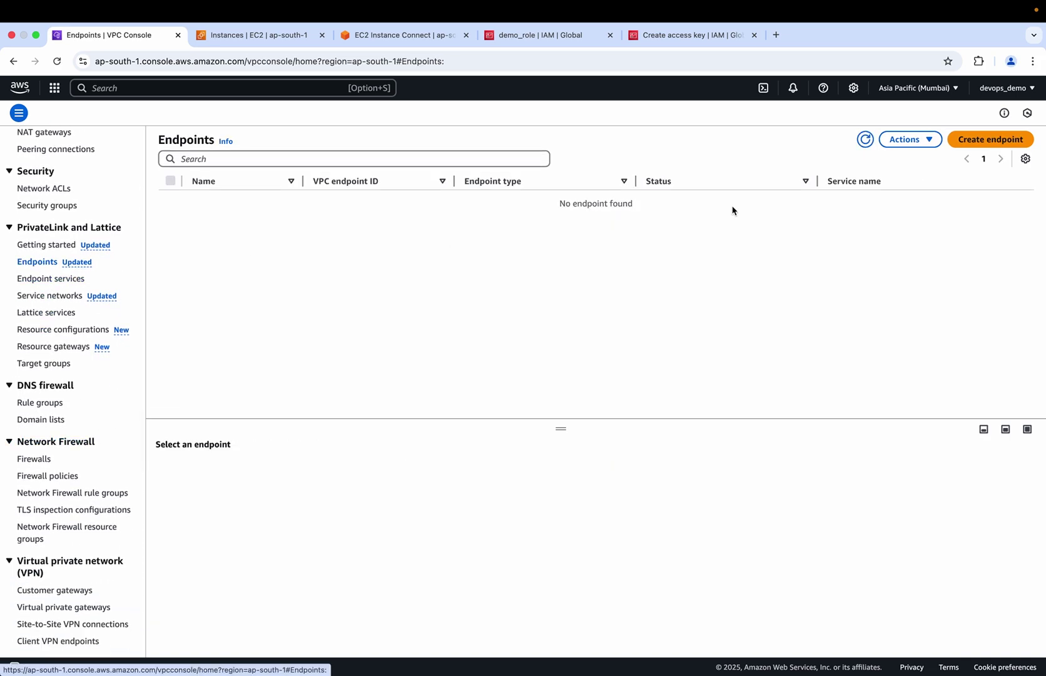
pyautogui.click(963, 138)
pyautogui.click(402, 244)
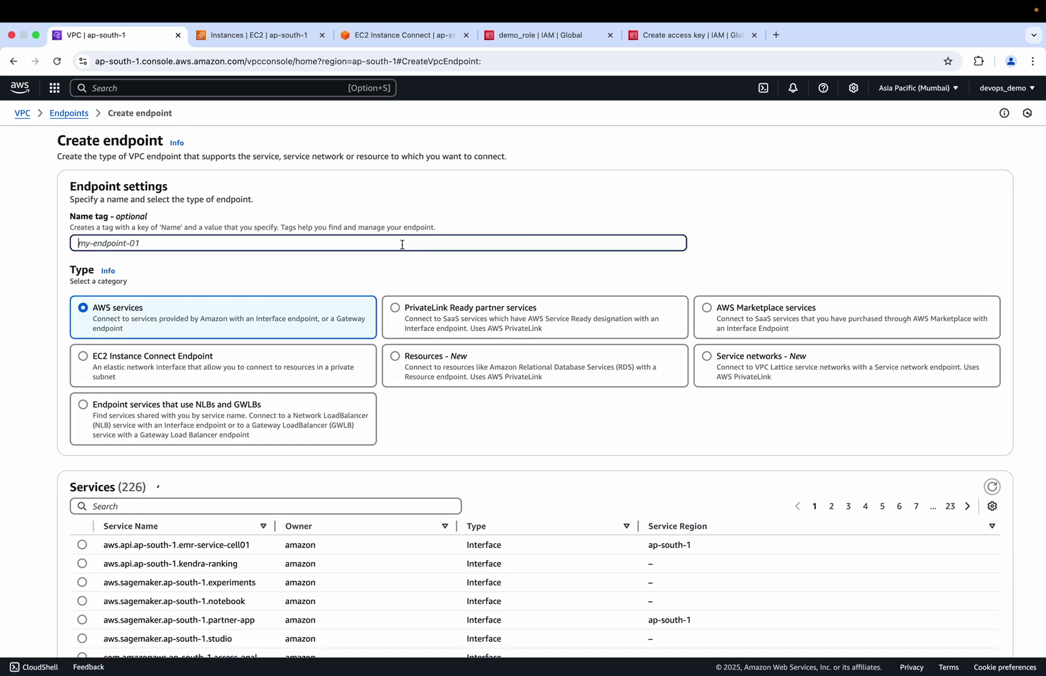
pyautogui.write('demo-endpoint')
# - Filter the endpoint services to com.amazonaws.ap-south-1.s3 and select the Gateway type
pyautogui.scroll(-3, 128, 319)
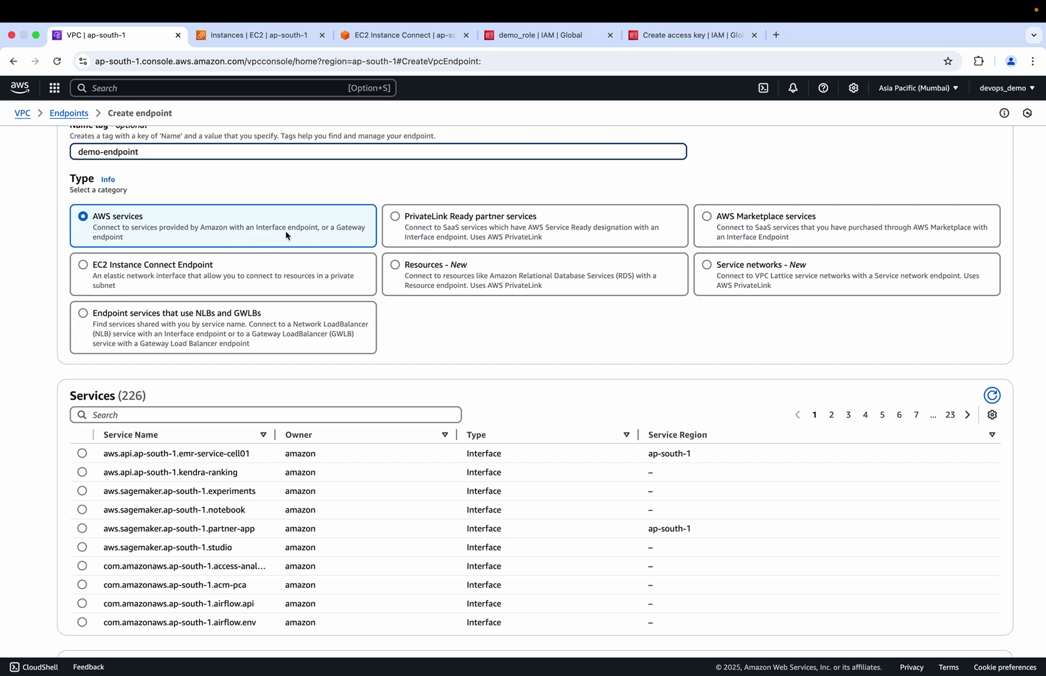
pyautogui.scroll(-2, 309, 236)
pyautogui.scroll(-2, 145, 306)
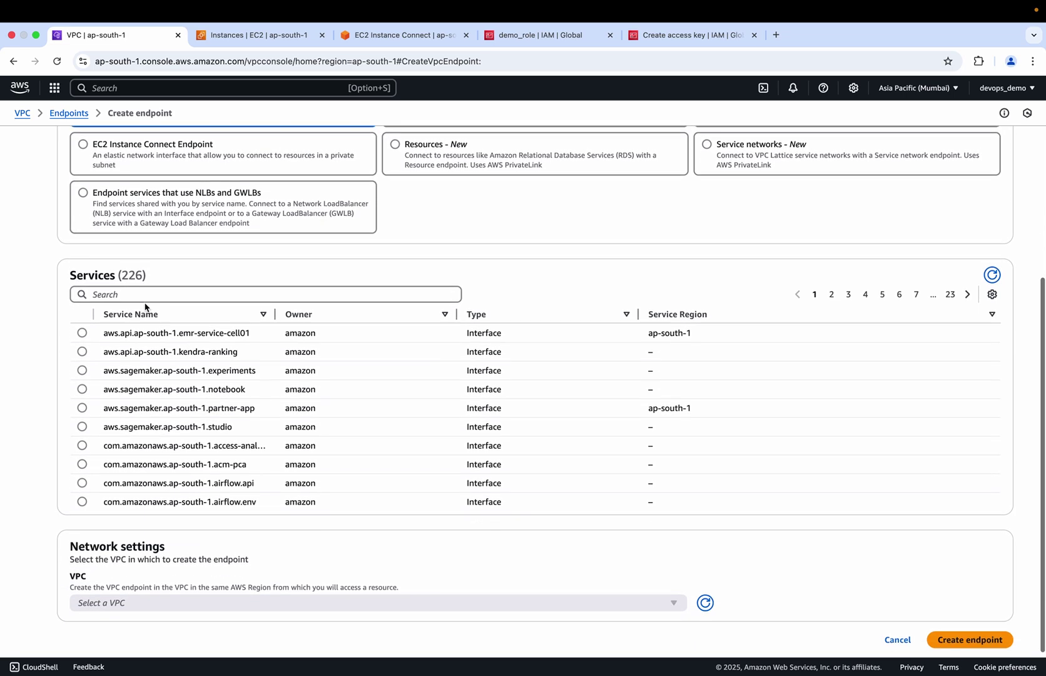
pyautogui.click(154, 289)
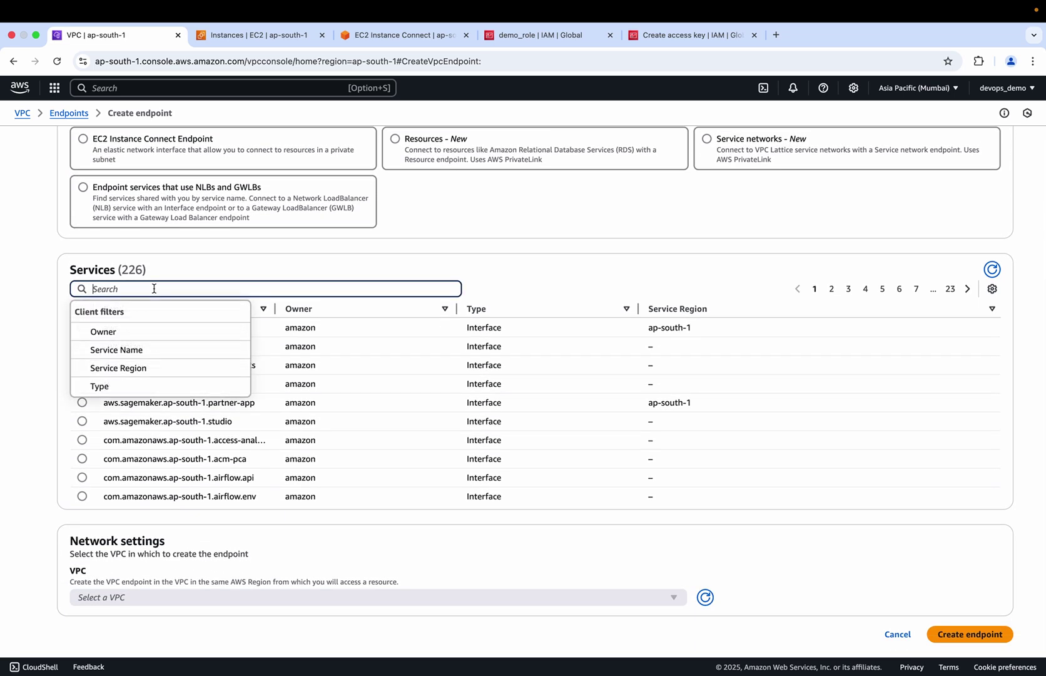
pyautogui.write('s3')
pyautogui.click(218, 344)
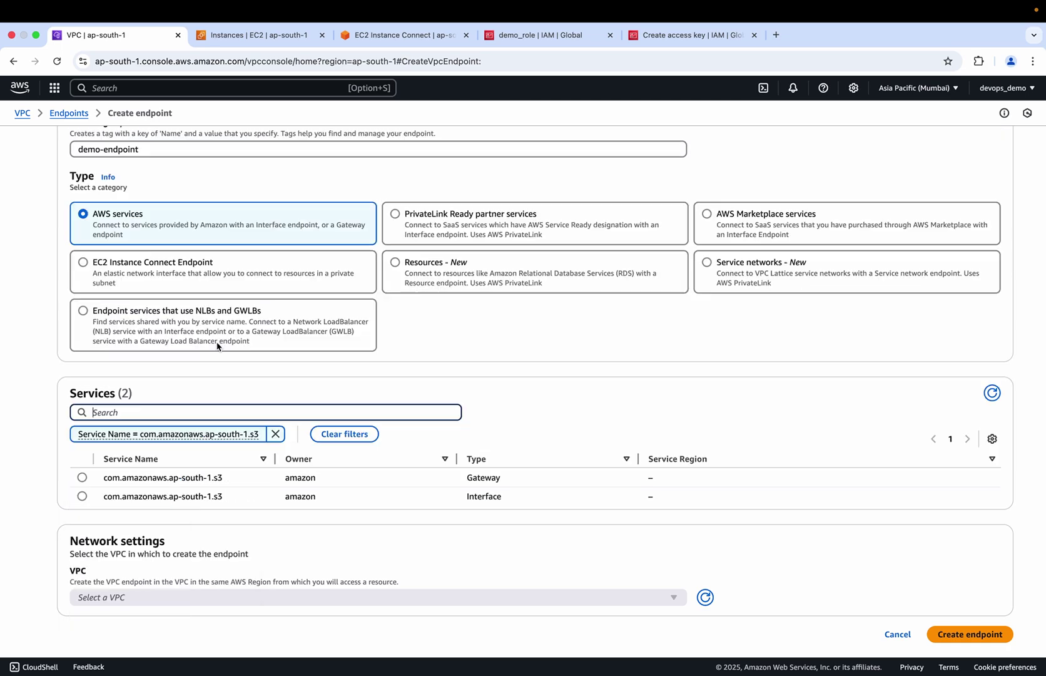
pyautogui.click(82, 477)
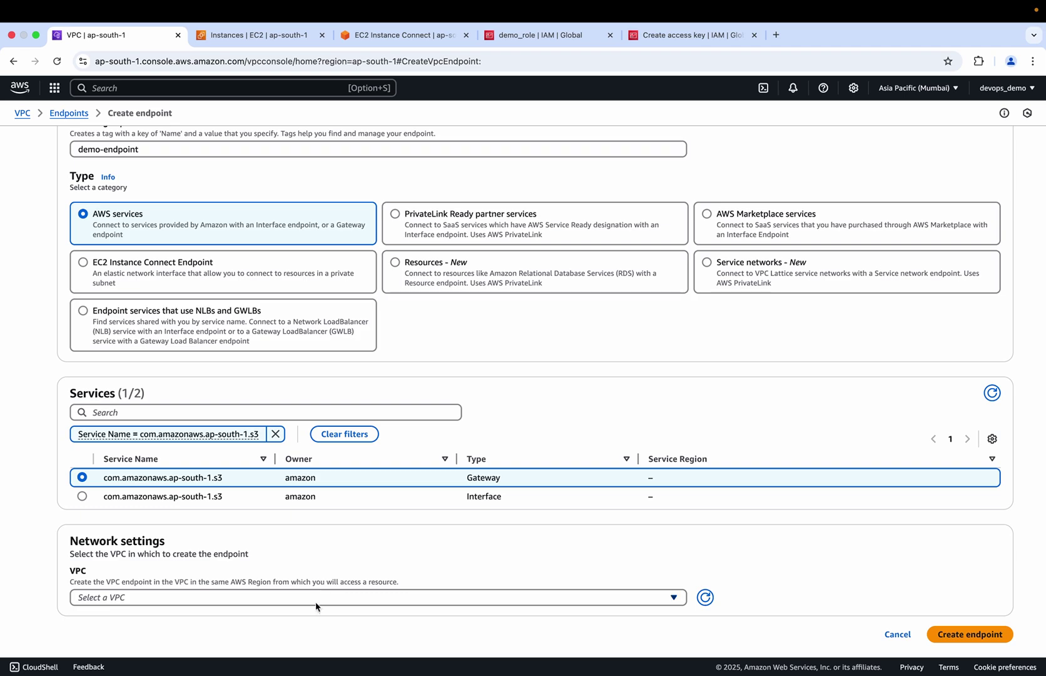
# - Assign the endpoint to demo-vpc and the private-route route table, and create it with the full access policy
pyautogui.click(302, 601)
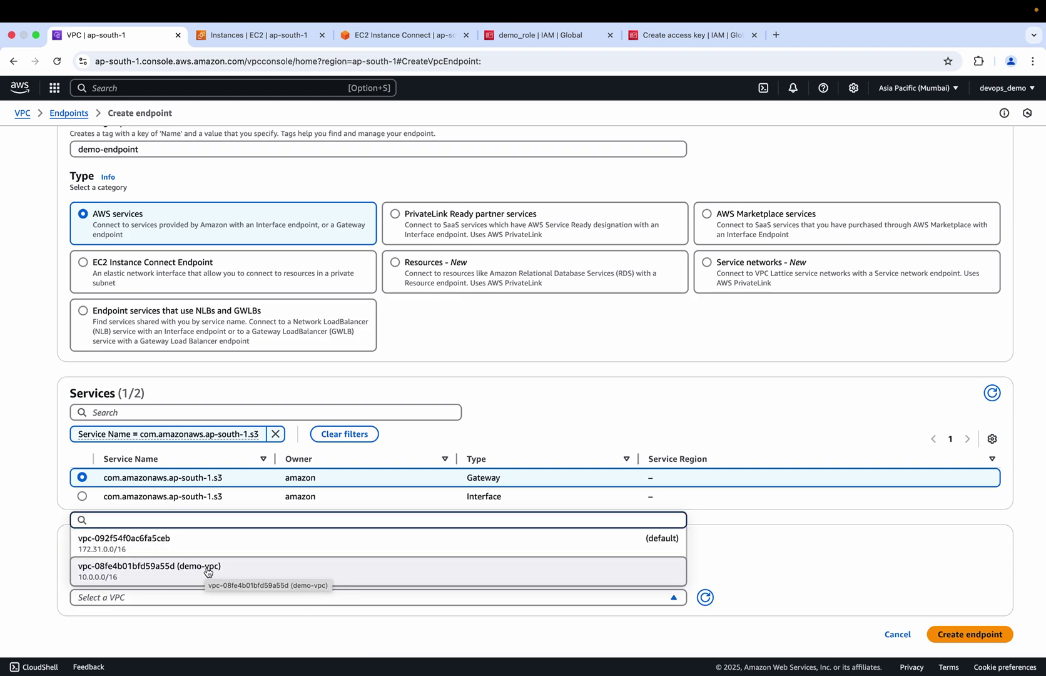
pyautogui.click(208, 571)
pyautogui.scroll(-10, 206, 571)
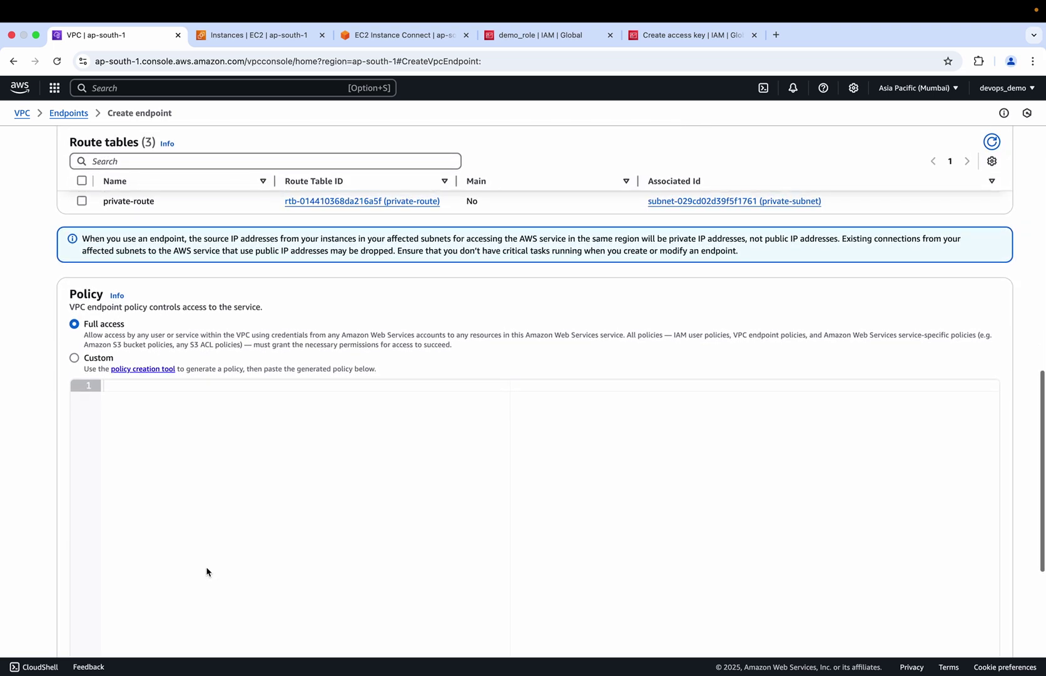
pyautogui.scroll(4, 206, 571)
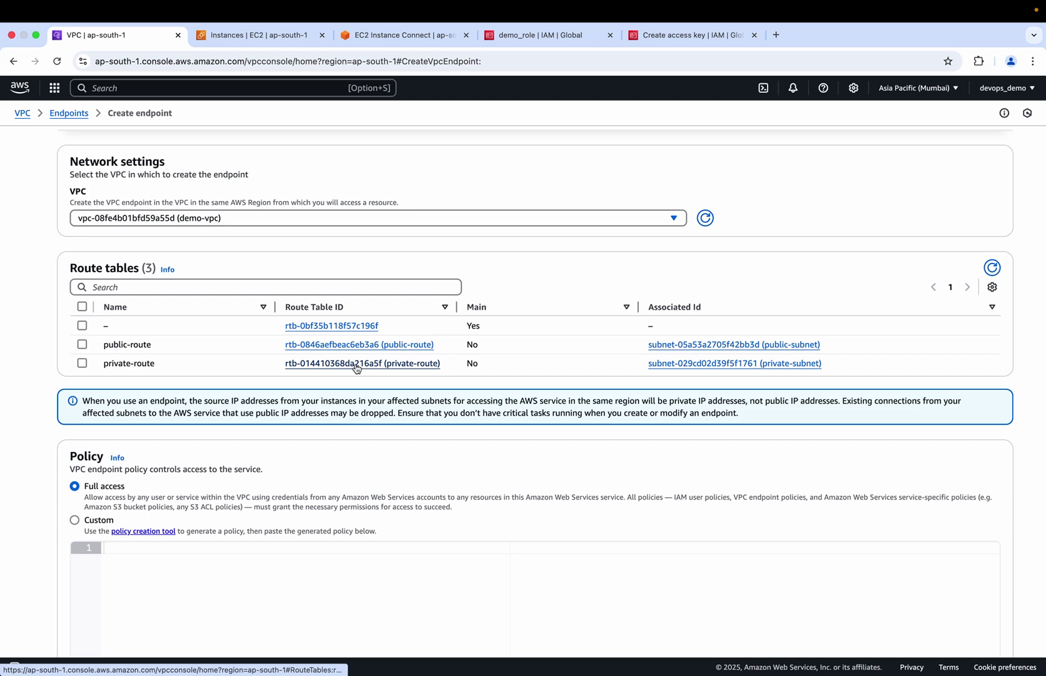
pyautogui.click(82, 363)
pyautogui.scroll(-10, 426, 452)
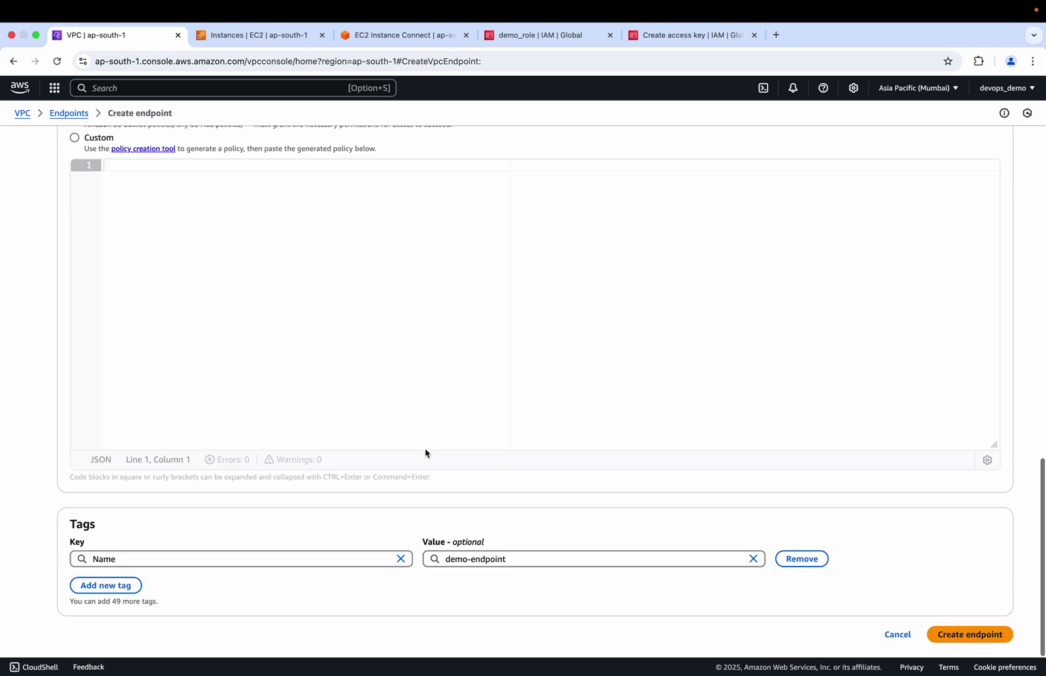
pyautogui.click(961, 636)
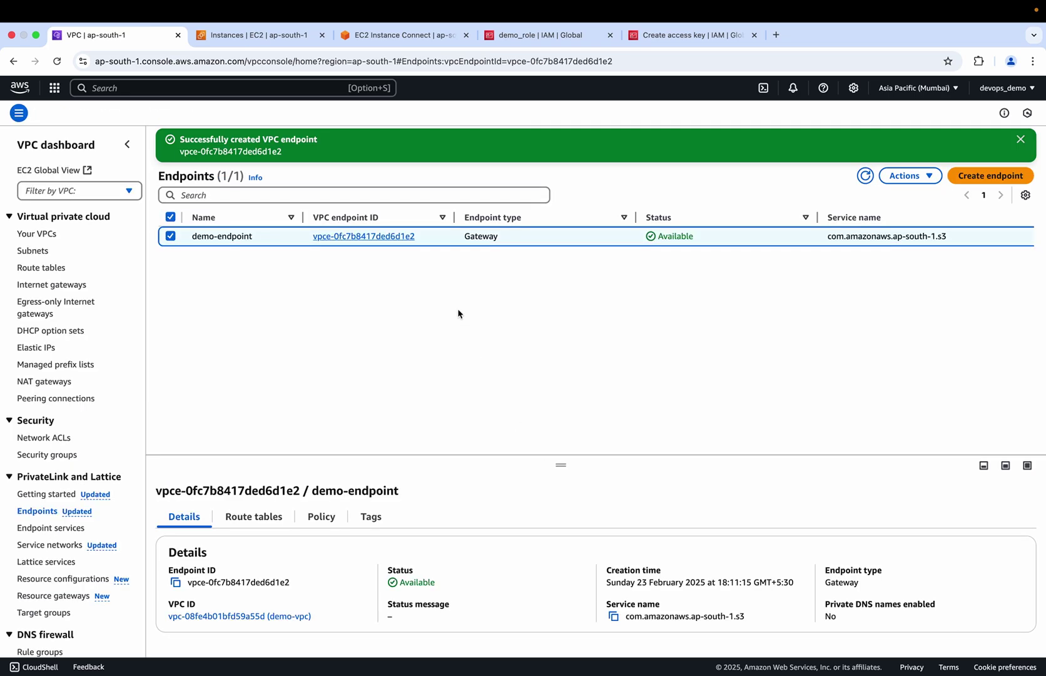
# - Open the private-route route table and reload its routes to check for the endpoint's entry
pyautogui.click(44, 268)
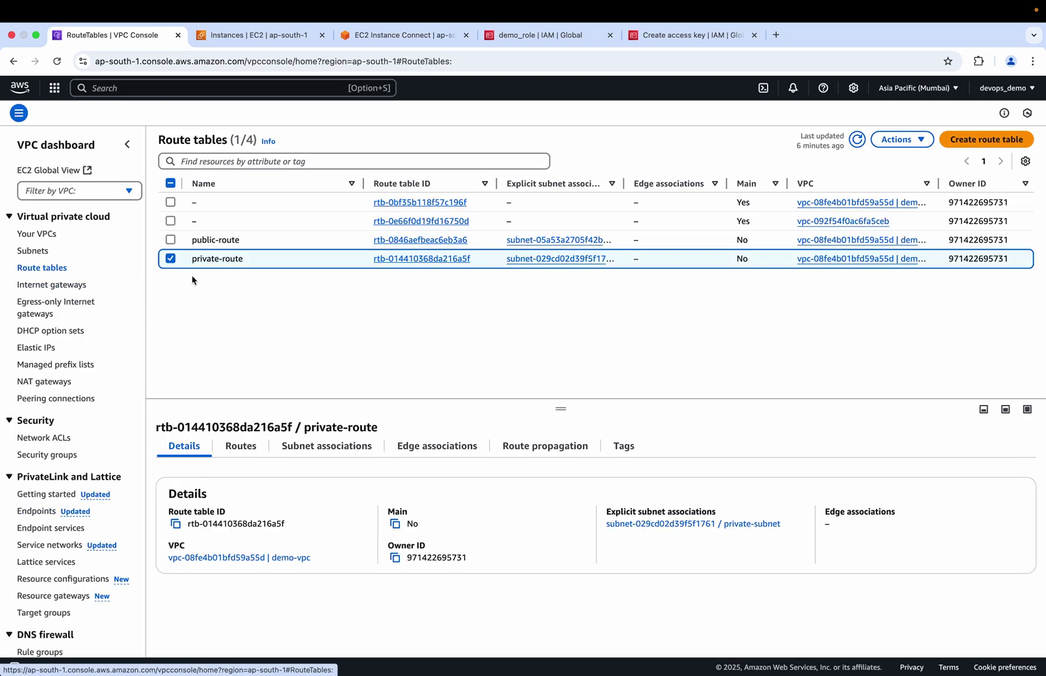
pyautogui.click(421, 259)
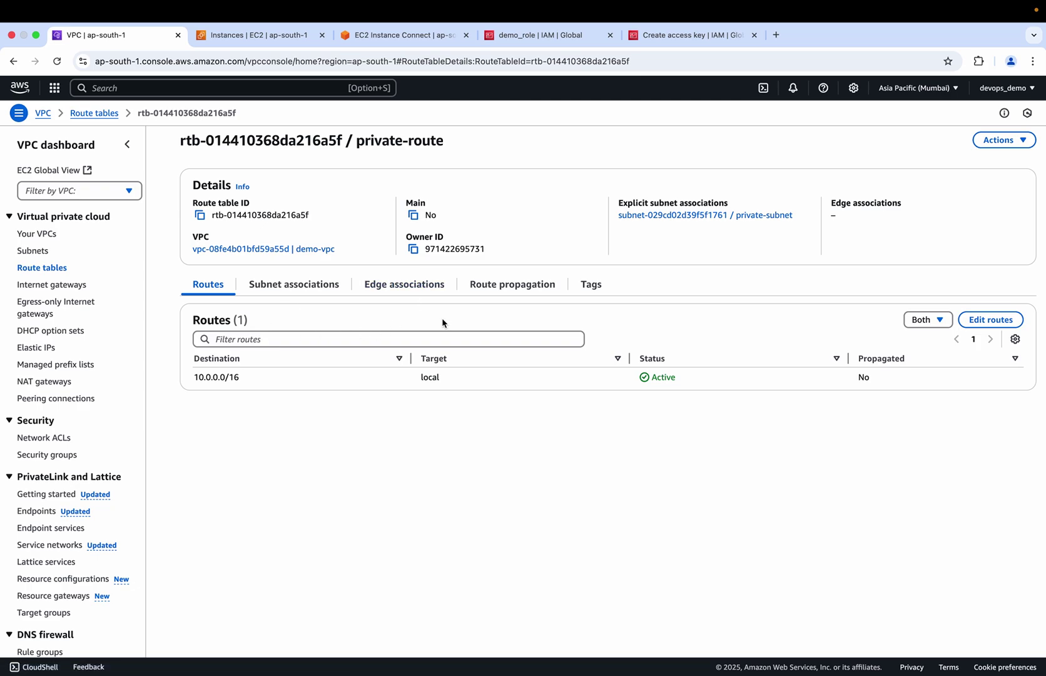
pyautogui.click(56, 61)
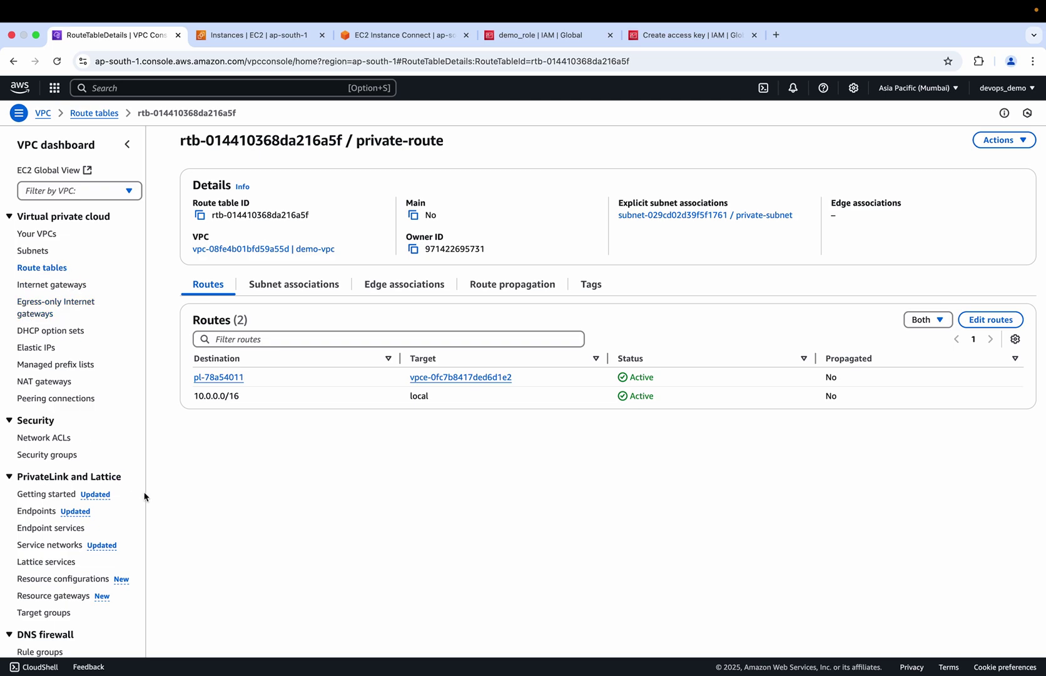
# - Return to the private-server SSH session and rerun aws s3 ls to test access through the endpoint
pyautogui.click(428, 35)
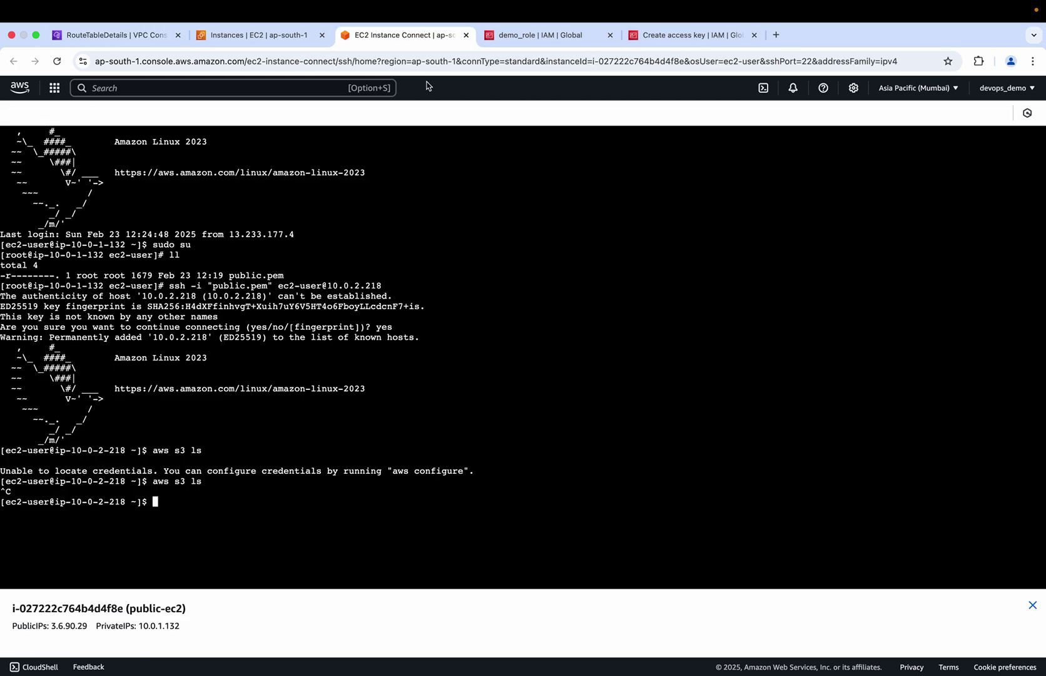
pyautogui.press('Up')
pyautogui.press('Return')
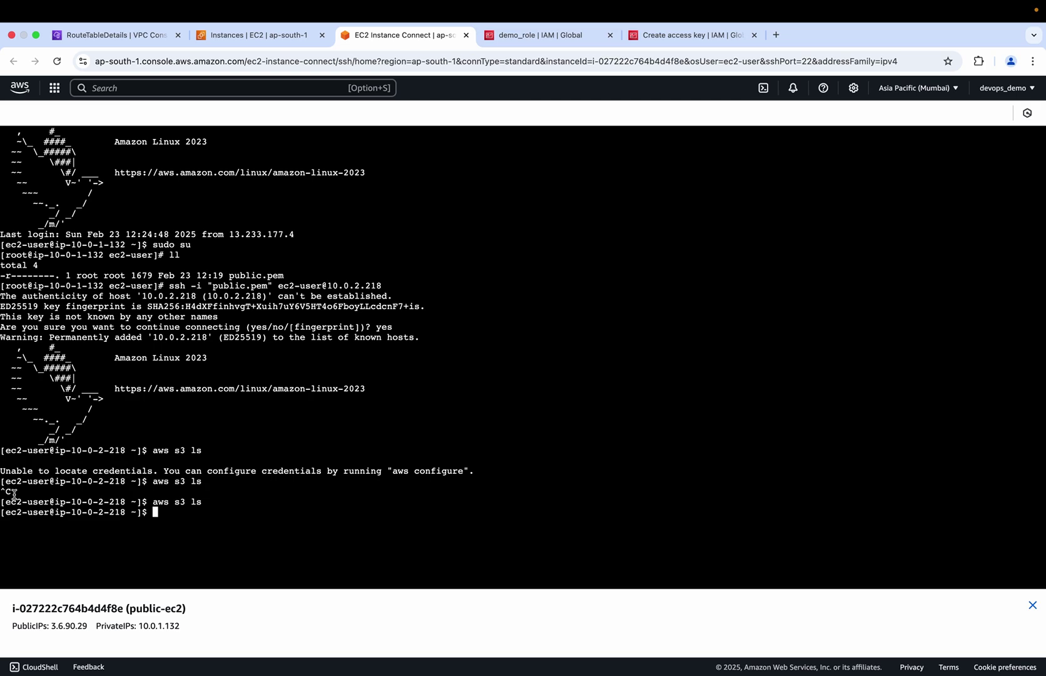
# - Open the S3 console in a separate tab and create the bucket mqandemo-1 with aws s3 mb in the private-server SSH session
pyautogui.write('aws s3 mb')
pyautogui.click(290, 91)
pyautogui.write('s3')
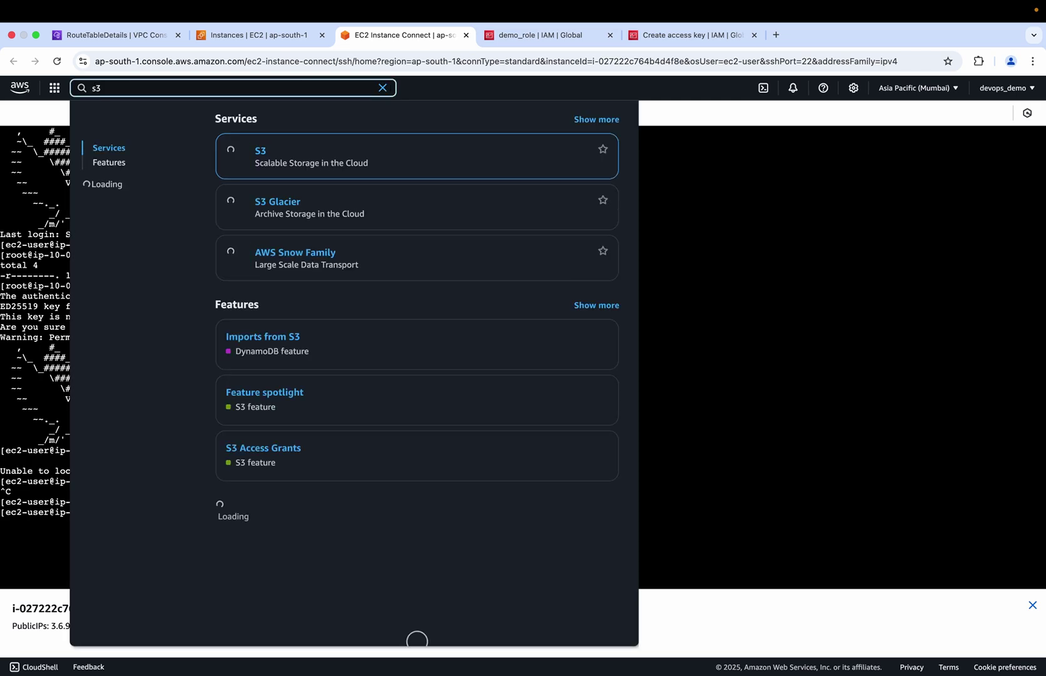
pyautogui.keyDown('super'); pyautogui.click(264, 154); pyautogui.keyUp('super')
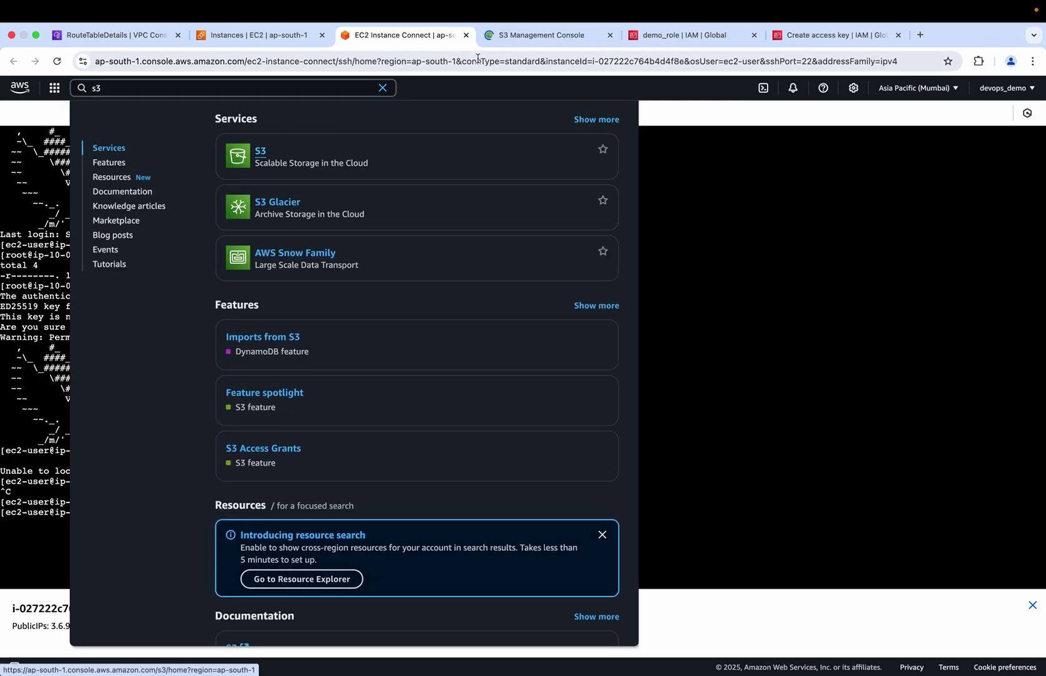
pyautogui.click(548, 34)
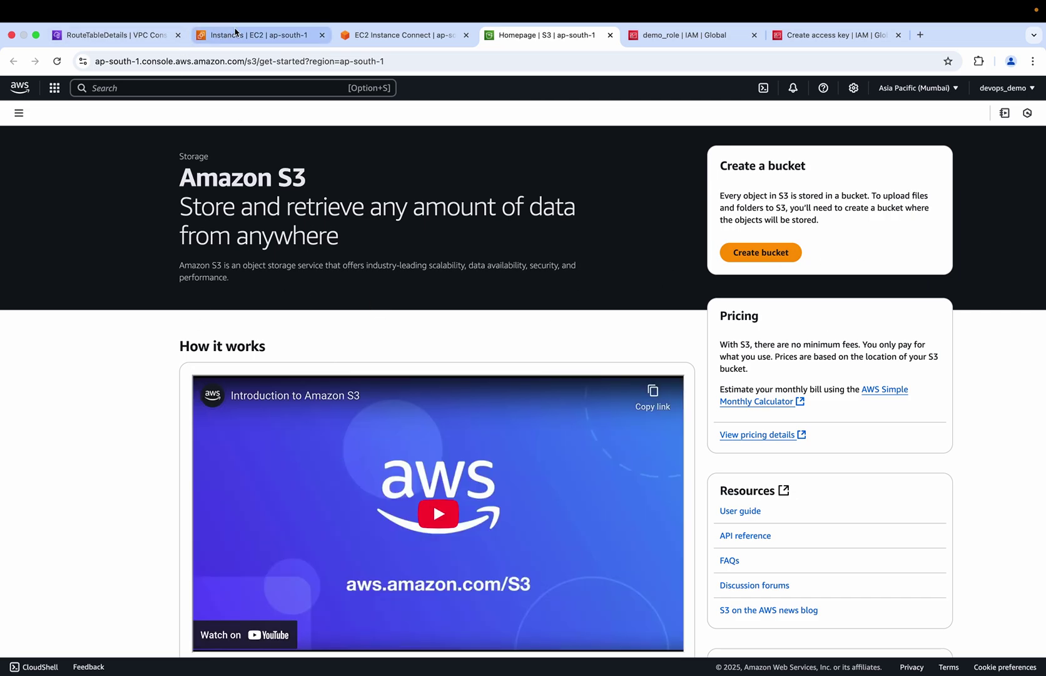
pyautogui.click(261, 36)
pyautogui.click(369, 42)
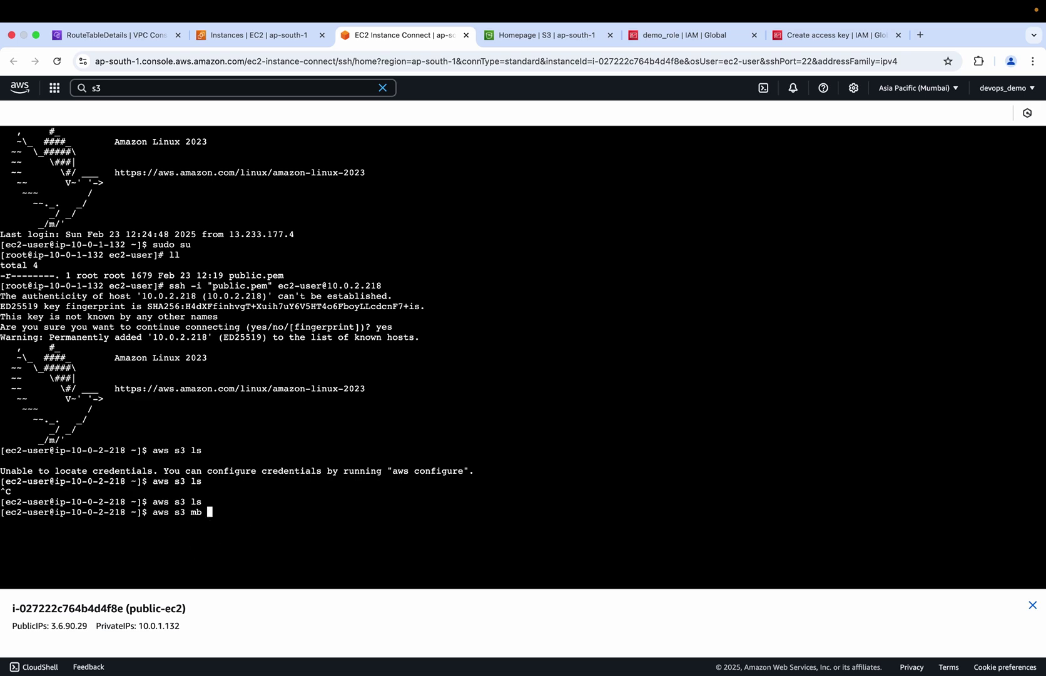
pyautogui.write('s3://mqandemo-1')
pyautogui.press('Return')
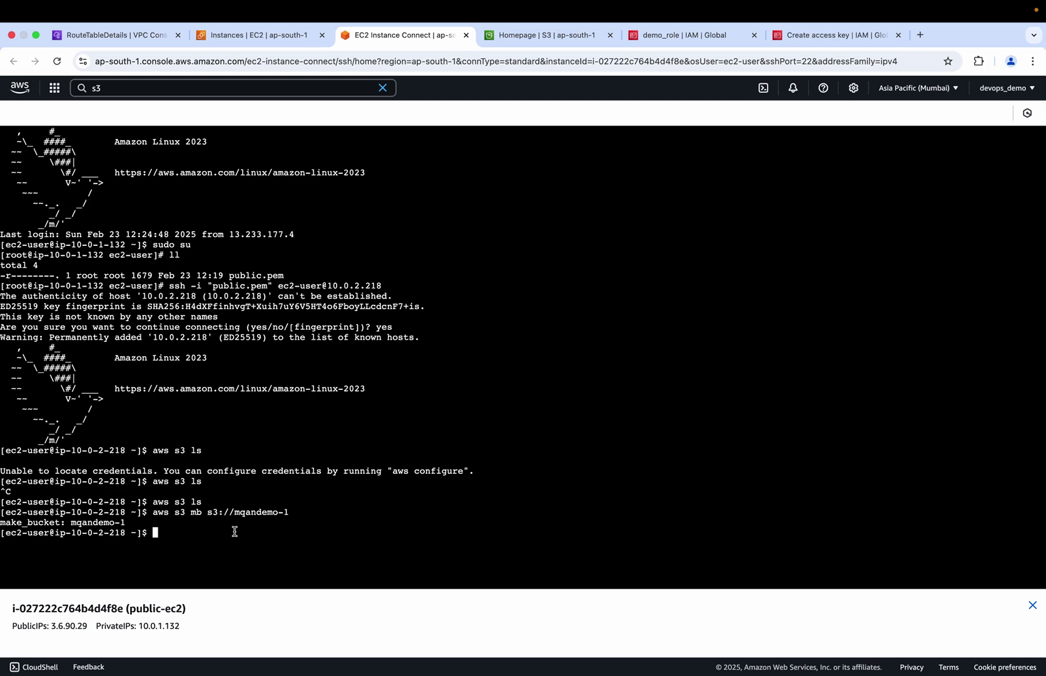
# - Reload the S3 console and open the general purpose buckets list to check for the bucket created from the SSH session
pyautogui.click(543, 38)
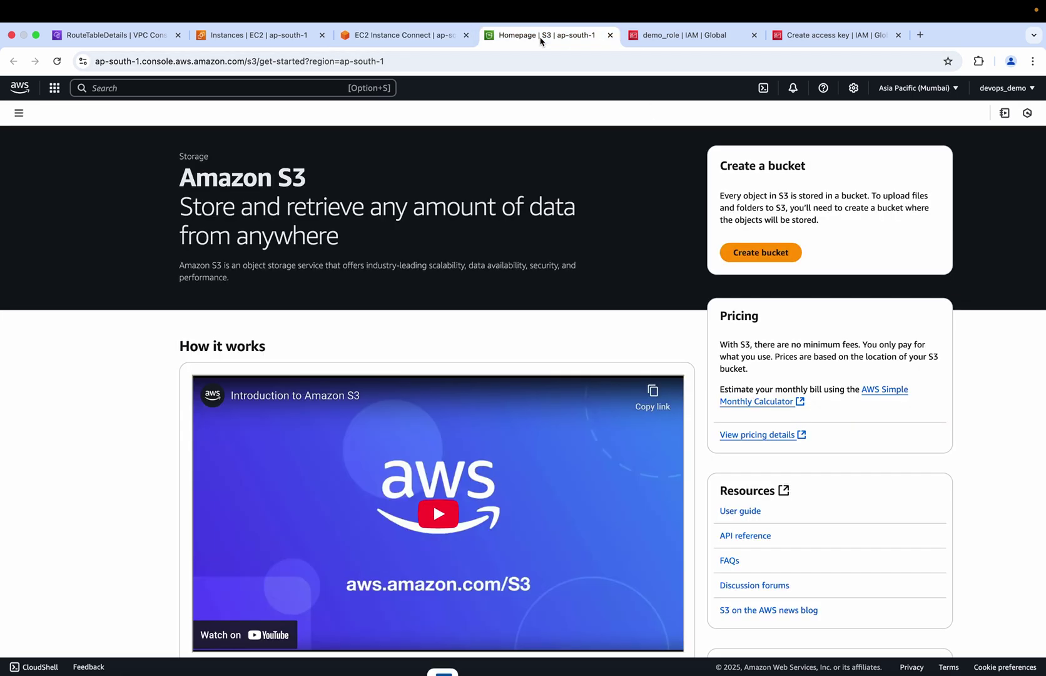
pyautogui.click(57, 61)
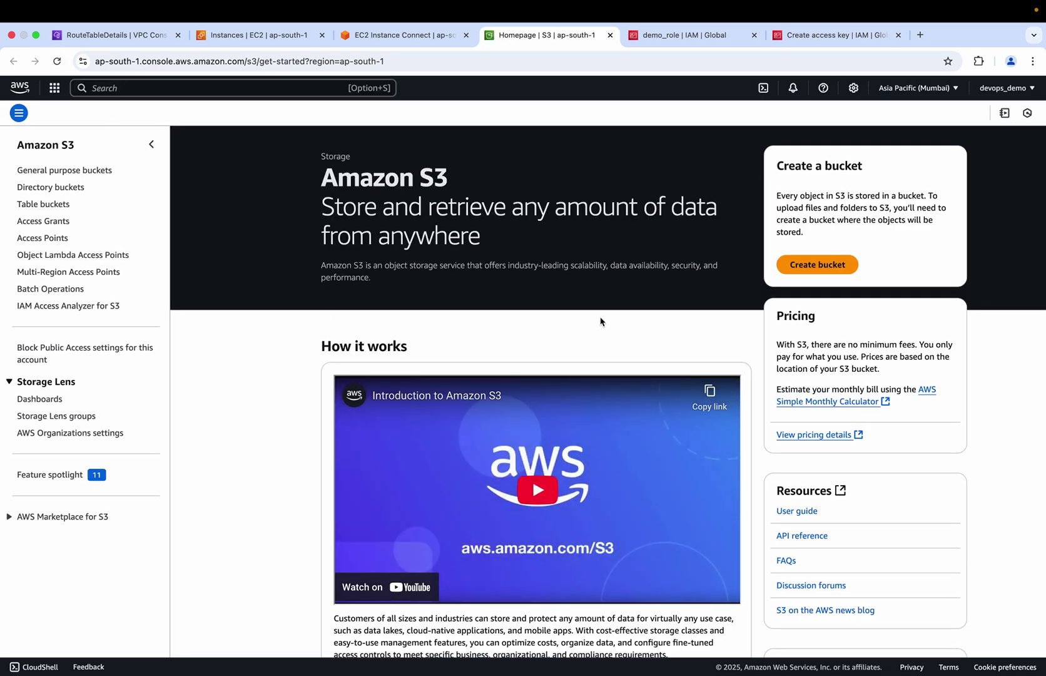
pyautogui.click(62, 171)
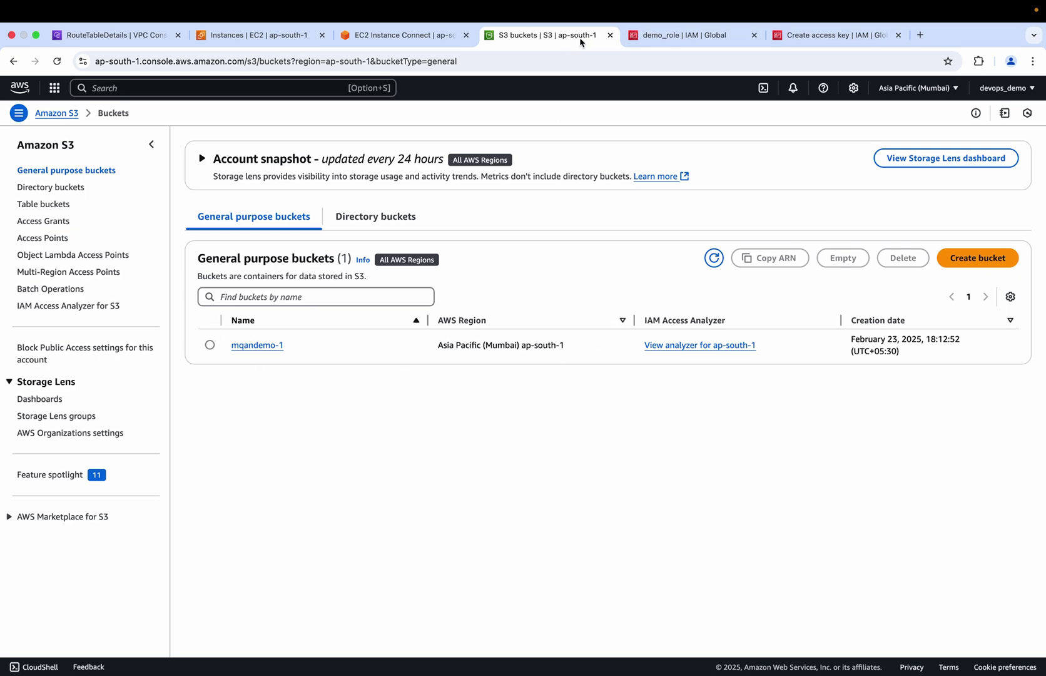
# - Create a second bucket with aws s3 mb s3://manishdemo-1 in the SSH session and refresh the S3 bucket list
pyautogui.click(417, 39)
pyautogui.press('Up')
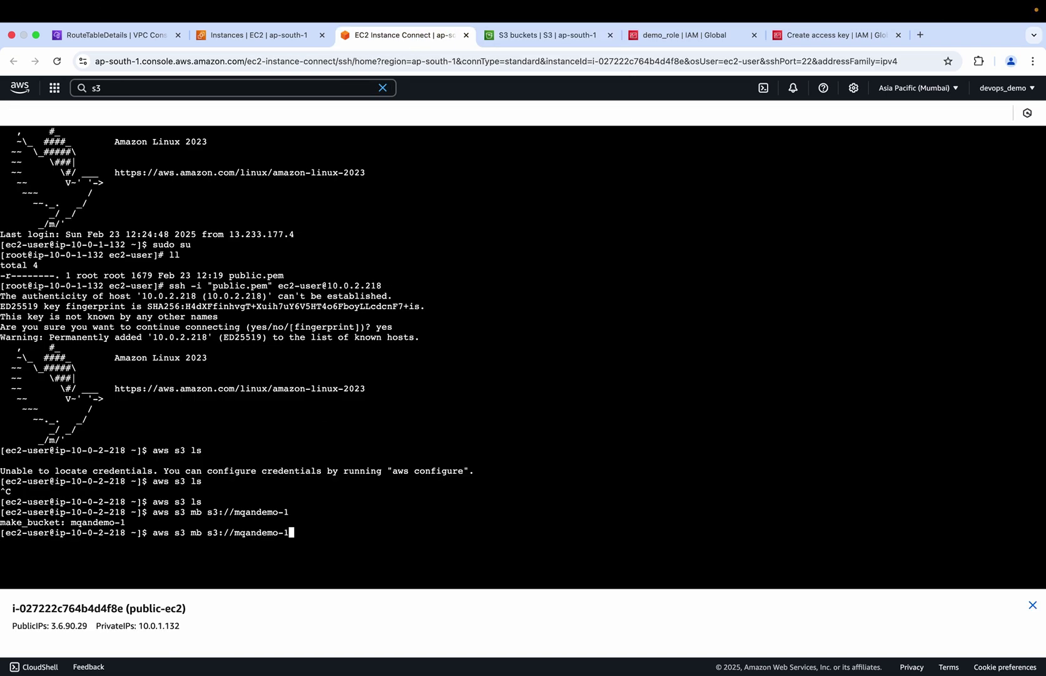
pyautogui.press('Left')
pyautogui.press('Left')
pyautogui.press('Left')
pyautogui.press('Left')
pyautogui.press('Left')
pyautogui.press('Left')
pyautogui.press('Left')
pyautogui.press('Left')
pyautogui.press('BackSpace')
pyautogui.press('Right')
pyautogui.press('Right')
pyautogui.write('ish')
pyautogui.press('Return')
pyautogui.click(525, 36)
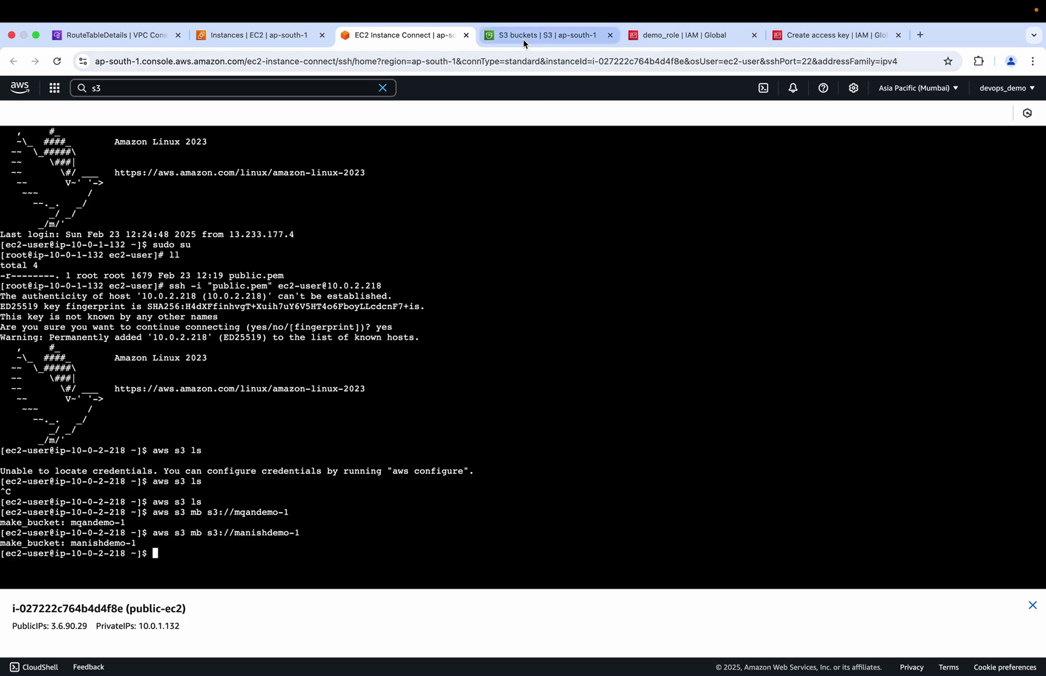
pyautogui.click(713, 258)
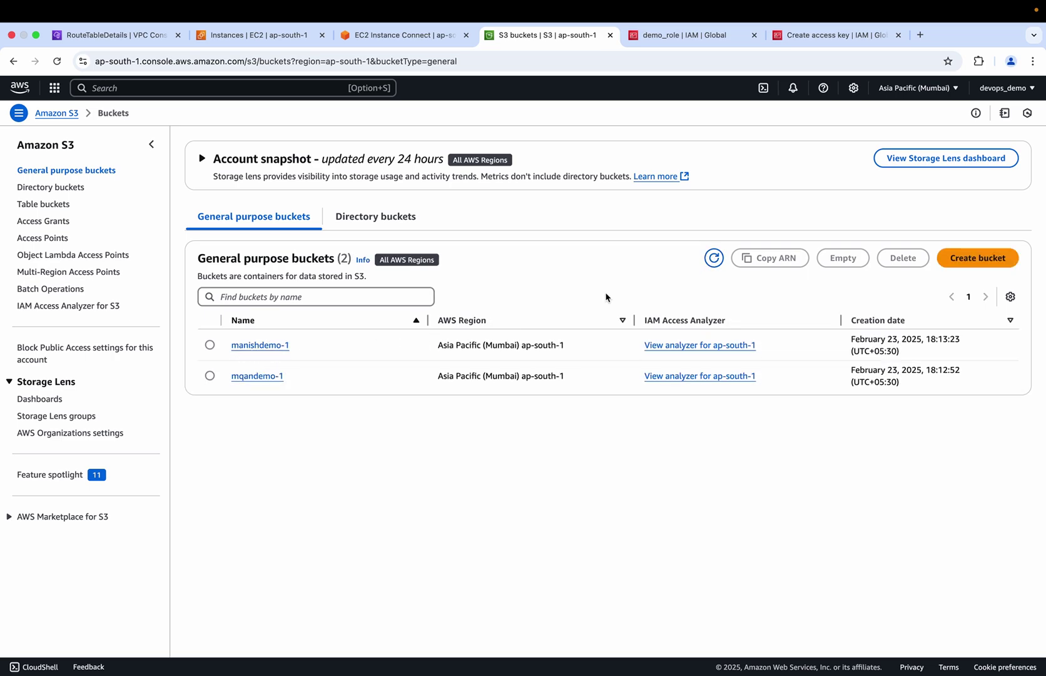
# - Open demo-endpoint's details in the VPC console to review its type, service and associated route table
pyautogui.click(404, 36)
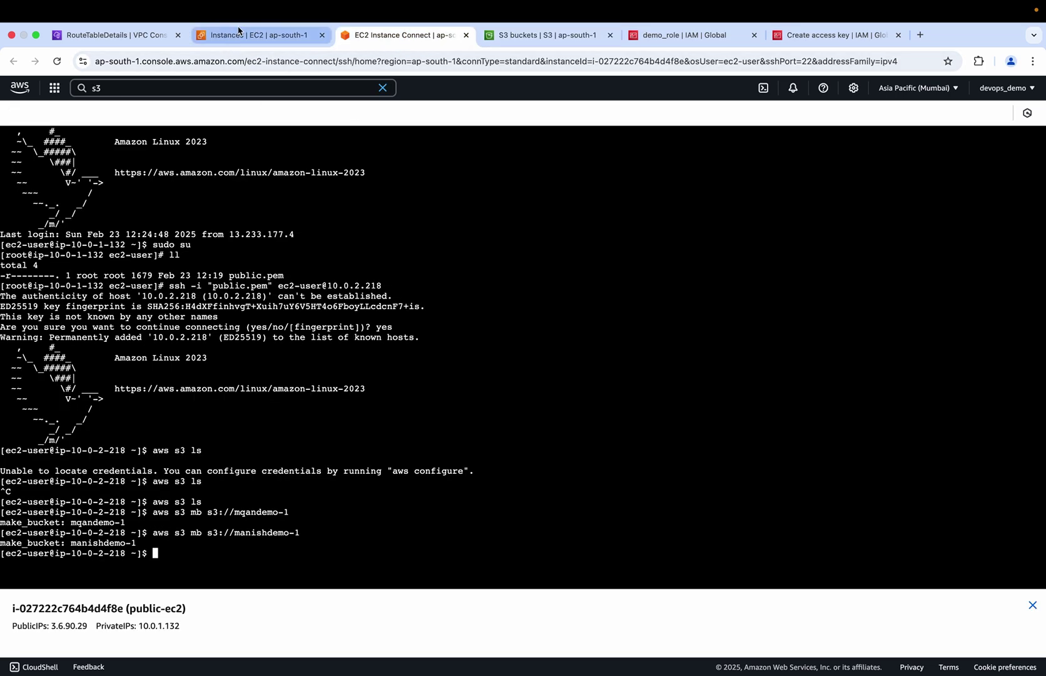
pyautogui.click(113, 35)
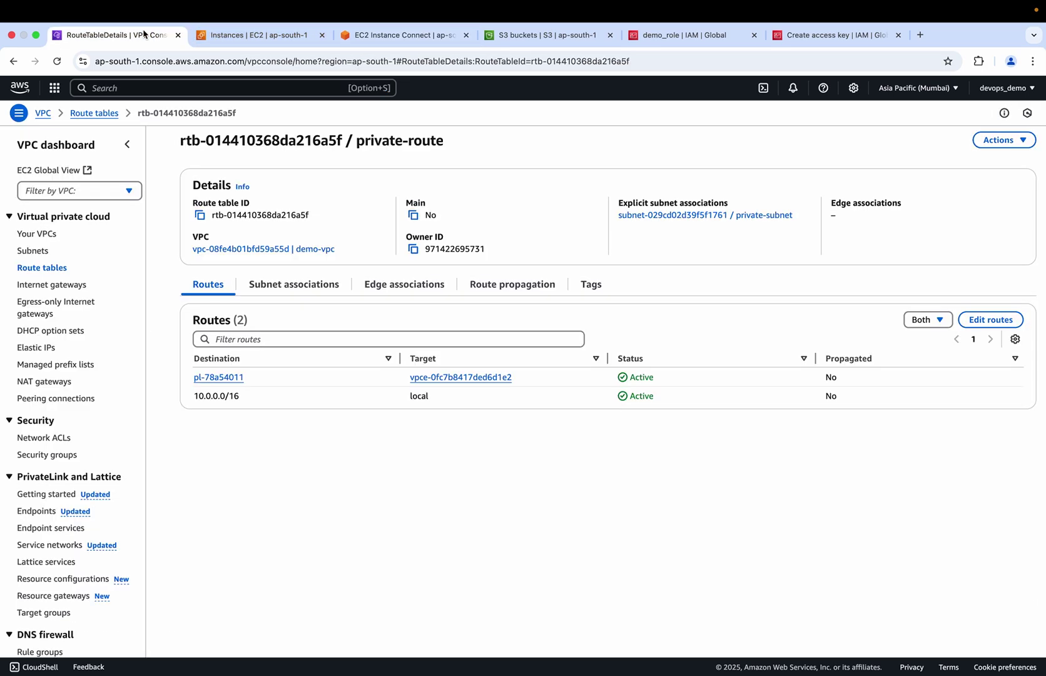
pyautogui.click(38, 511)
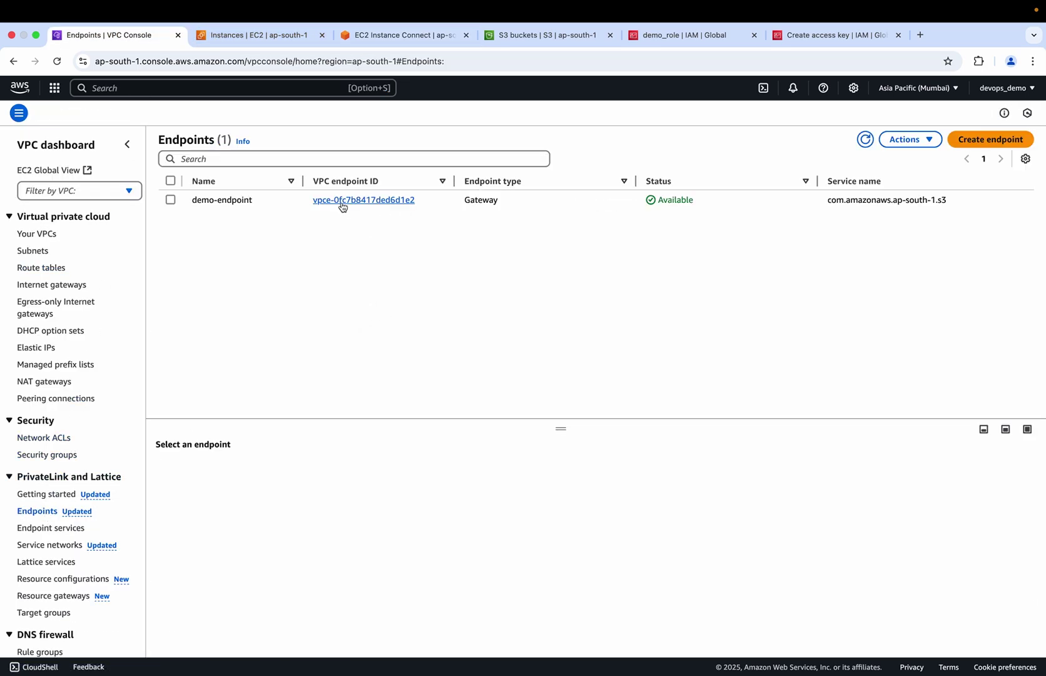
pyautogui.click(342, 200)
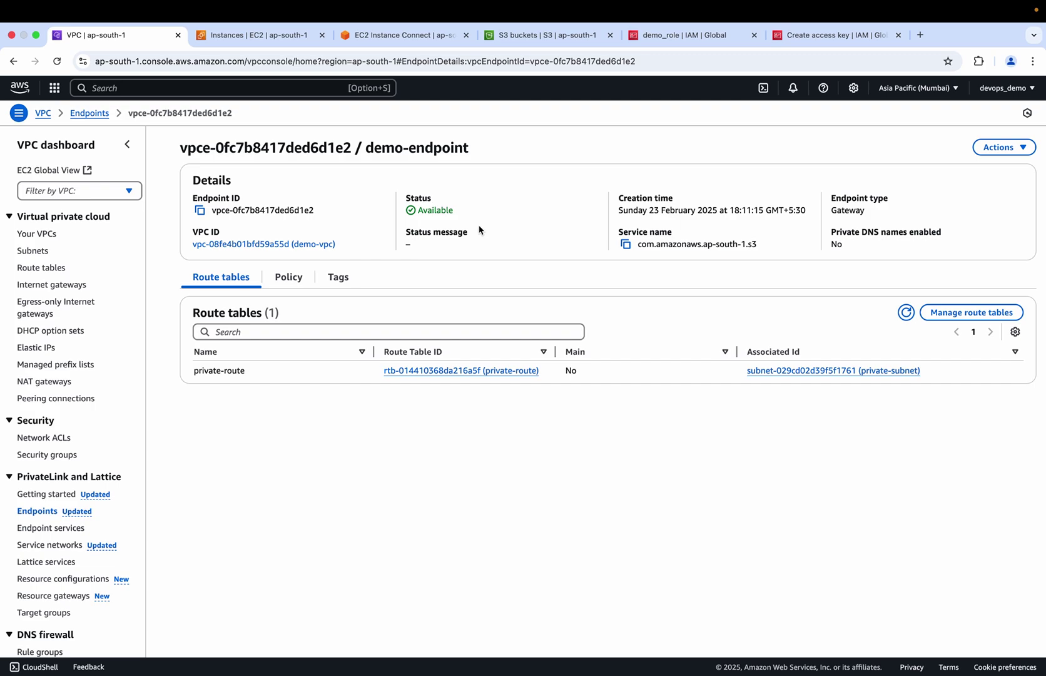
# - Switch to the PowerPoint training deck and view slide 103, VPC Endpoints & Privatelink
pyautogui.press('super+Tab')
pyautogui.press('super+Tab')
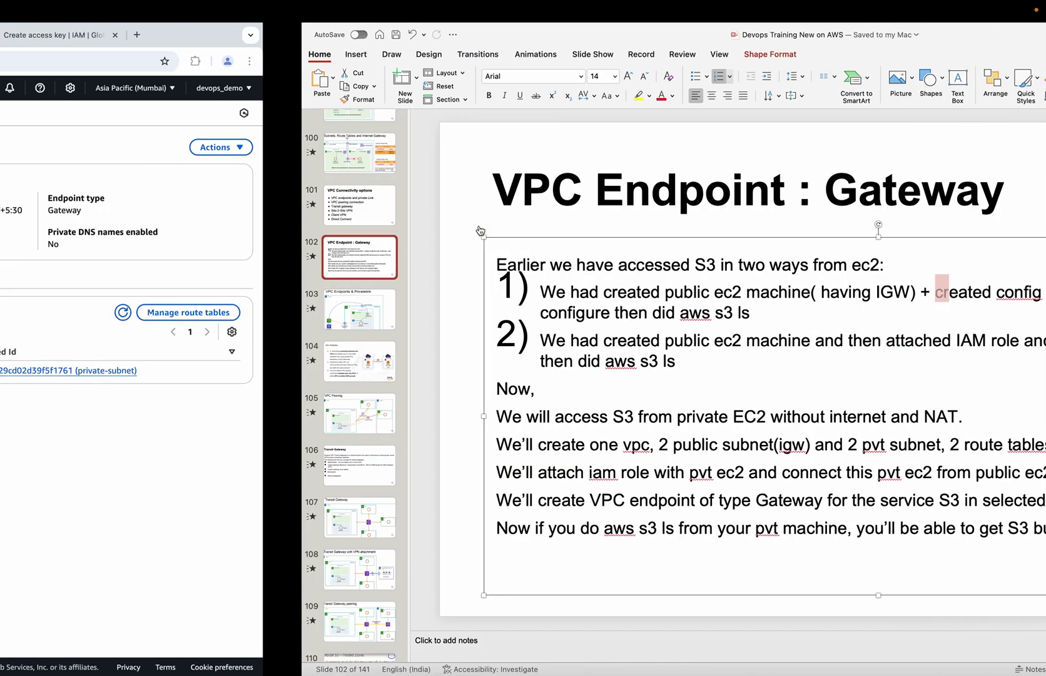
pyautogui.click(55, 292)
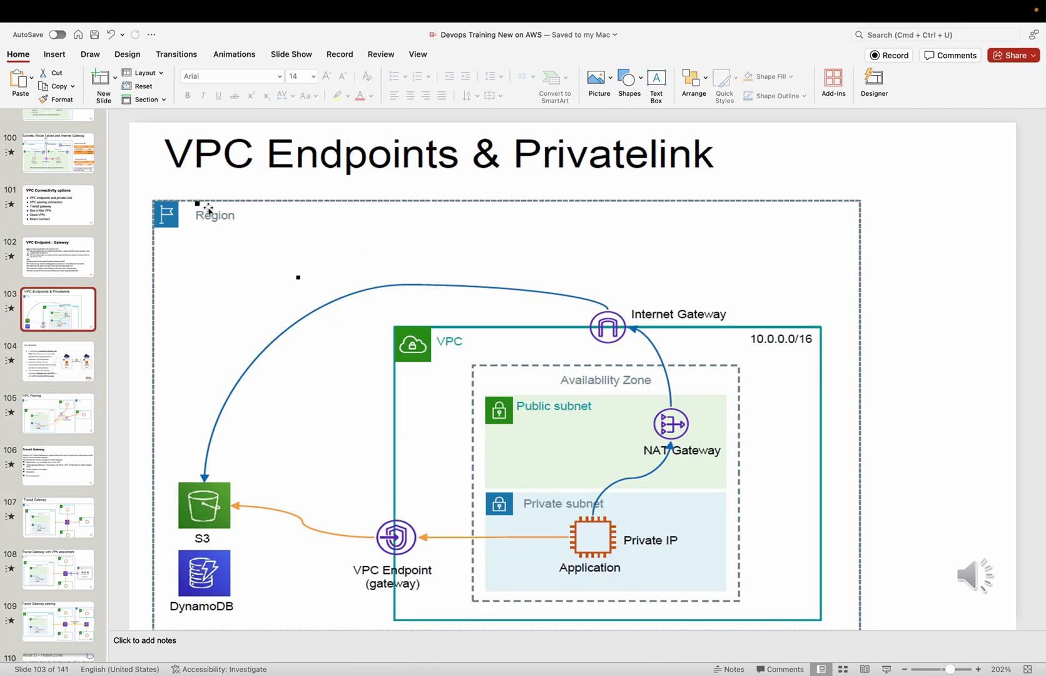
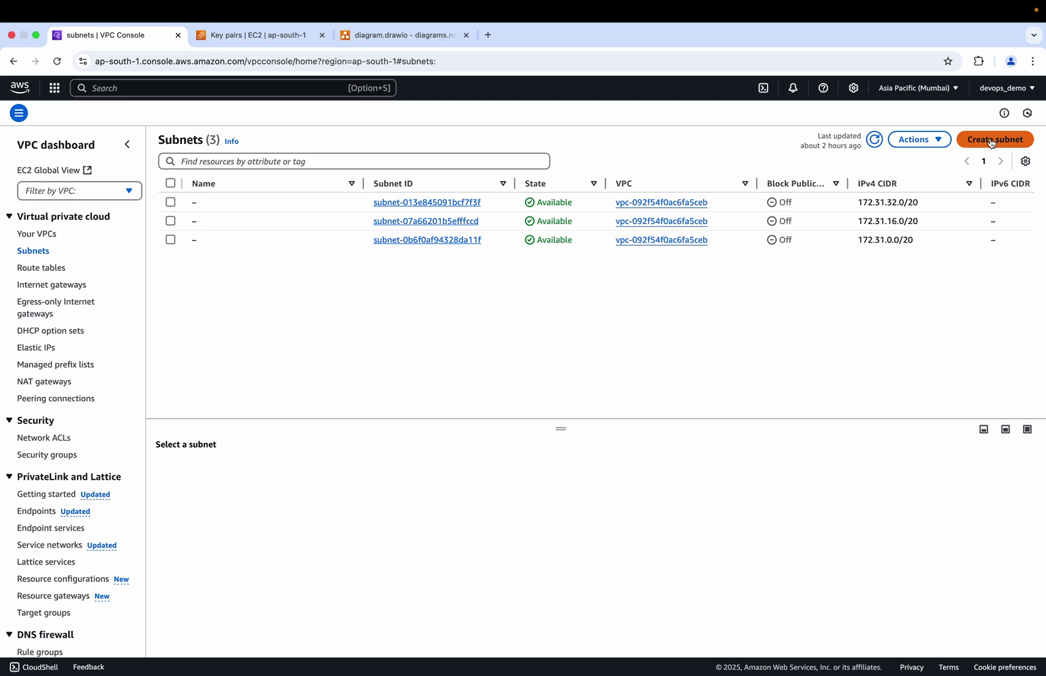
# - Start creating subnets in vpc-1 and consult the peering diagram on Page-5 of diagram.drawio for the subnet layout
pyautogui.click(992, 142)
pyautogui.click(436, 219)
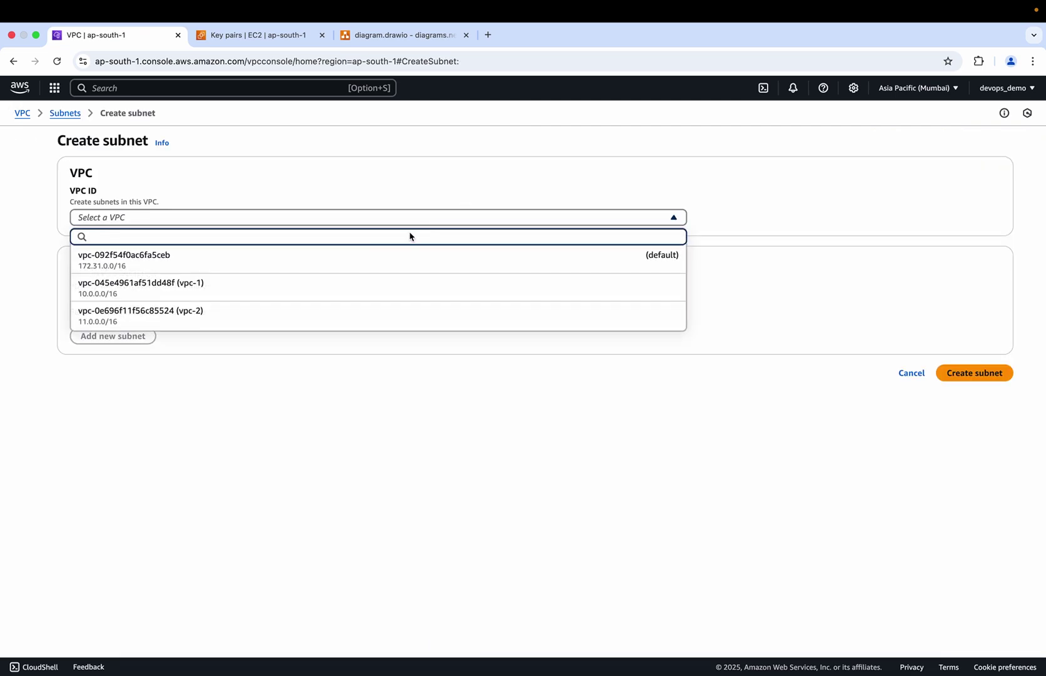
pyautogui.click(222, 296)
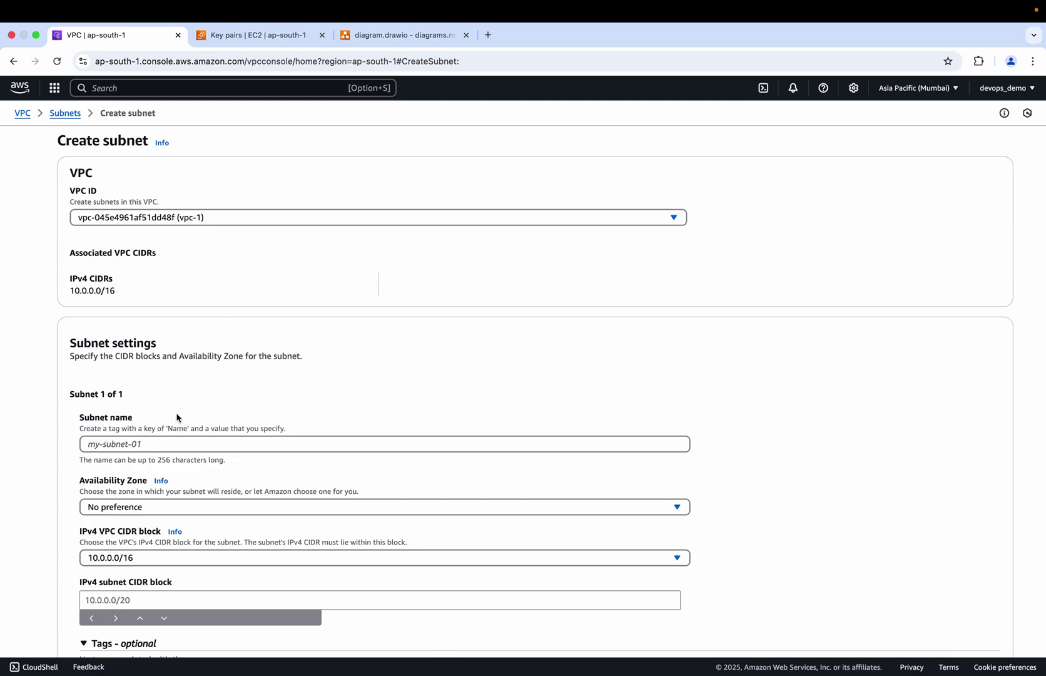
pyautogui.click(400, 34)
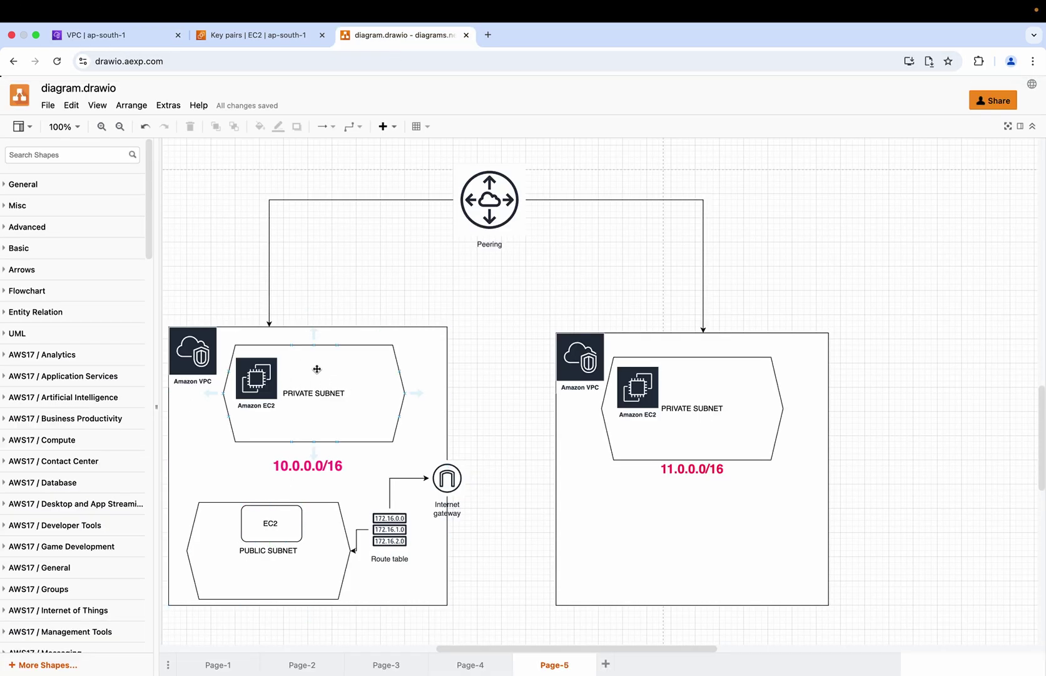
pyautogui.click(247, 547)
pyautogui.click(143, 39)
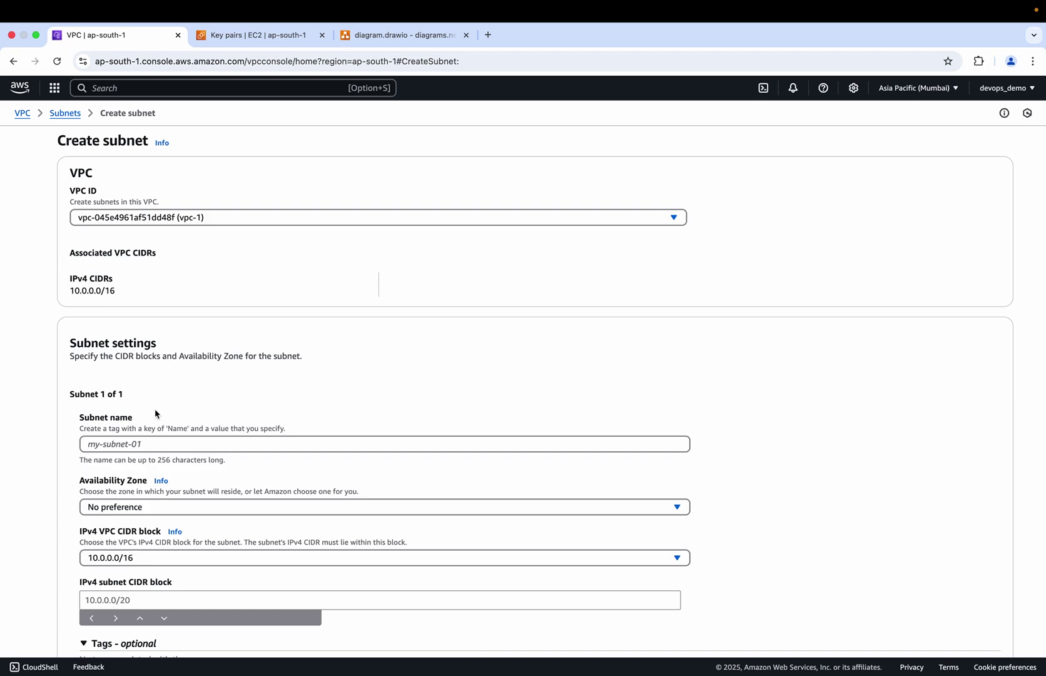
# - Define the first subnet as public-subnet in ap-south-1a with the IPv4 CIDR block 10.0.1.0/24
pyautogui.scroll(-2, 155, 413)
pyautogui.click(122, 376)
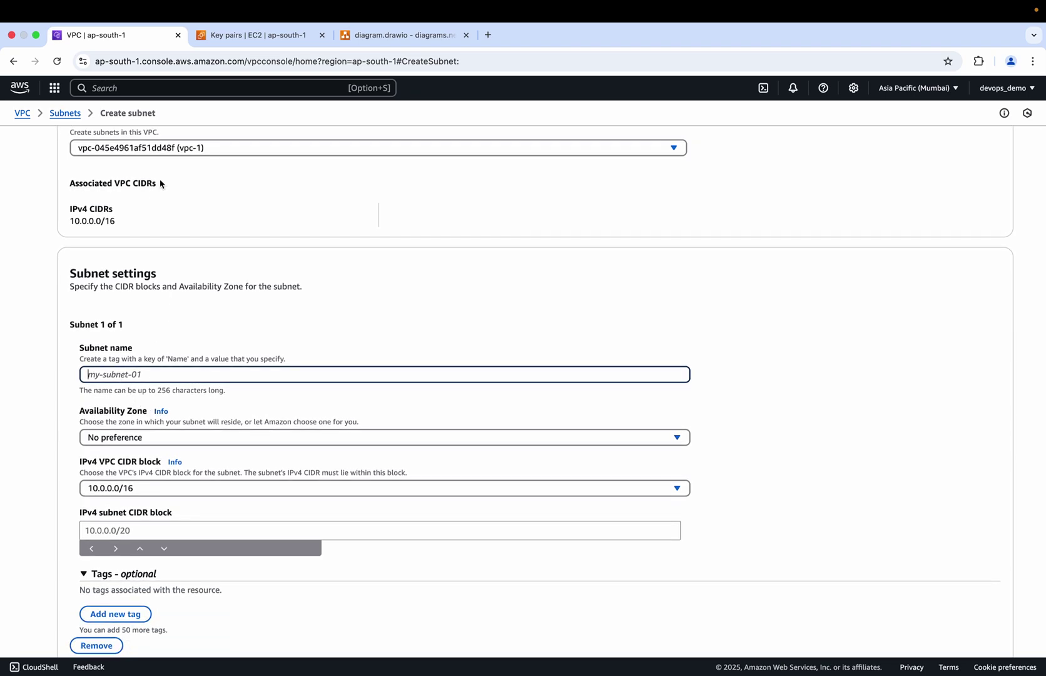
pyautogui.write('public')
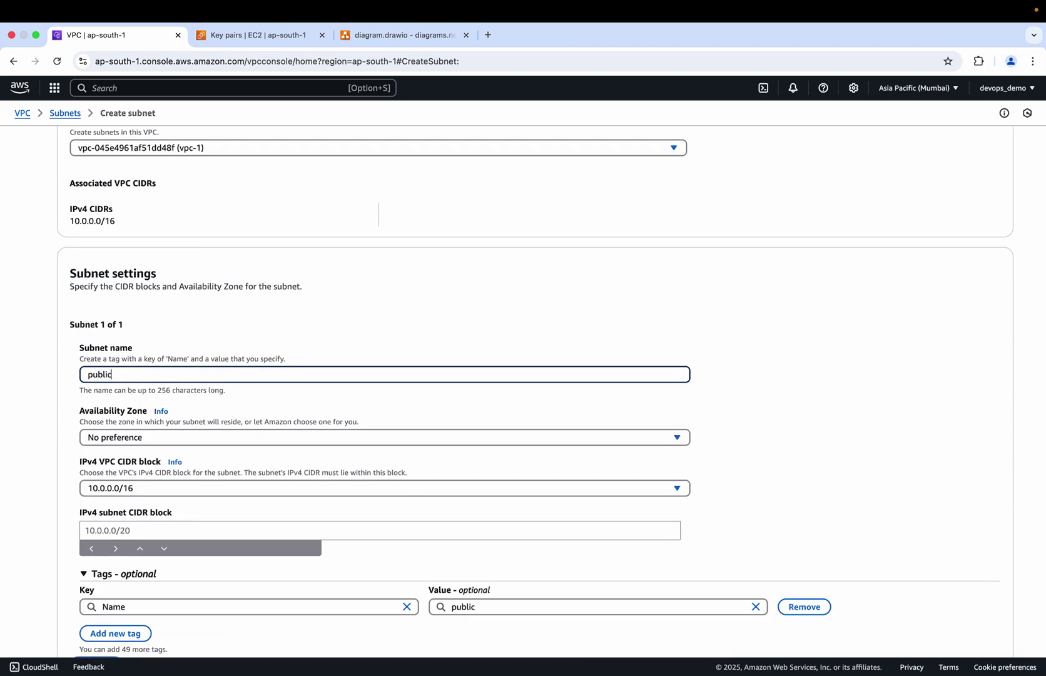
pyautogui.write('-subnet')
pyautogui.click(150, 438)
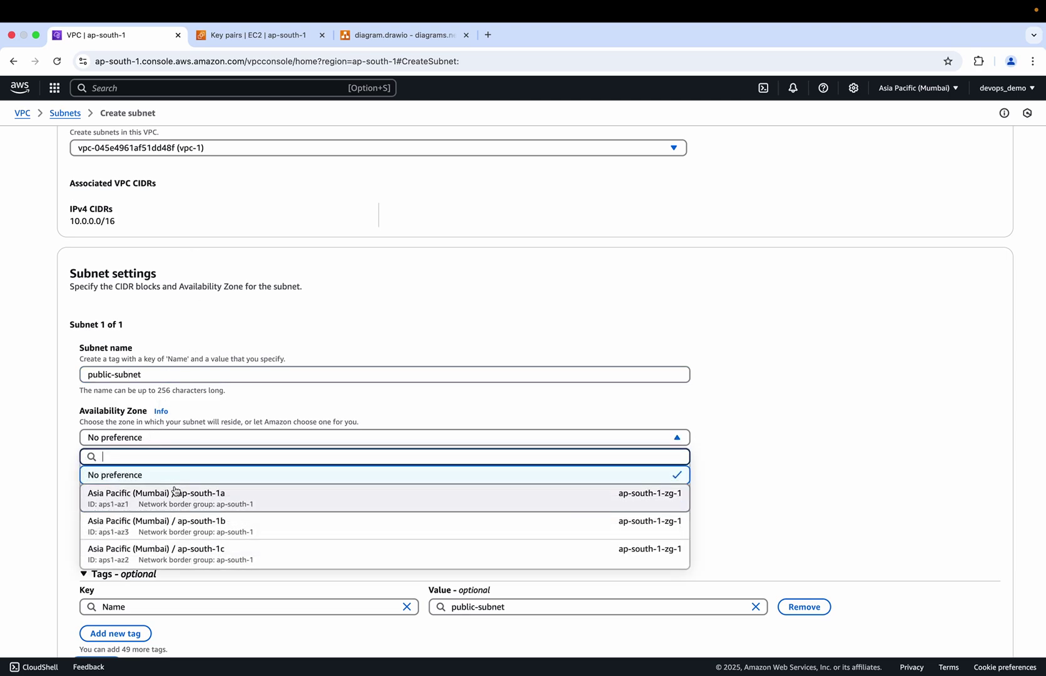
pyautogui.click(174, 493)
pyautogui.scroll(-2, 176, 487)
pyautogui.click(135, 495)
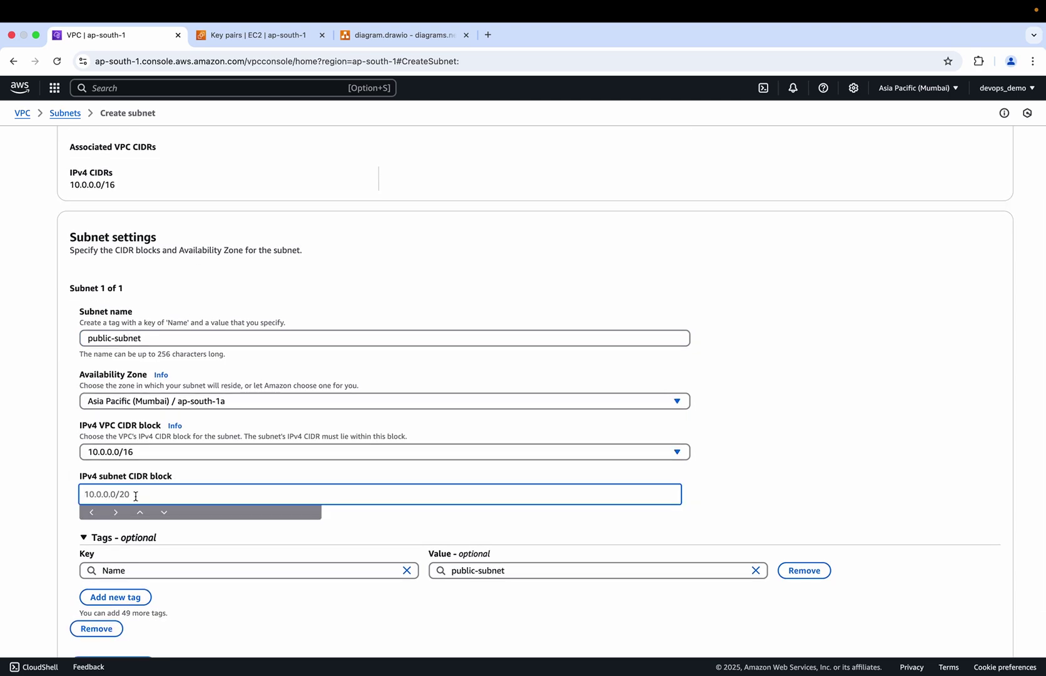
pyautogui.write('10.0.1.0/24')
pyautogui.scroll(-1, 551, 396)
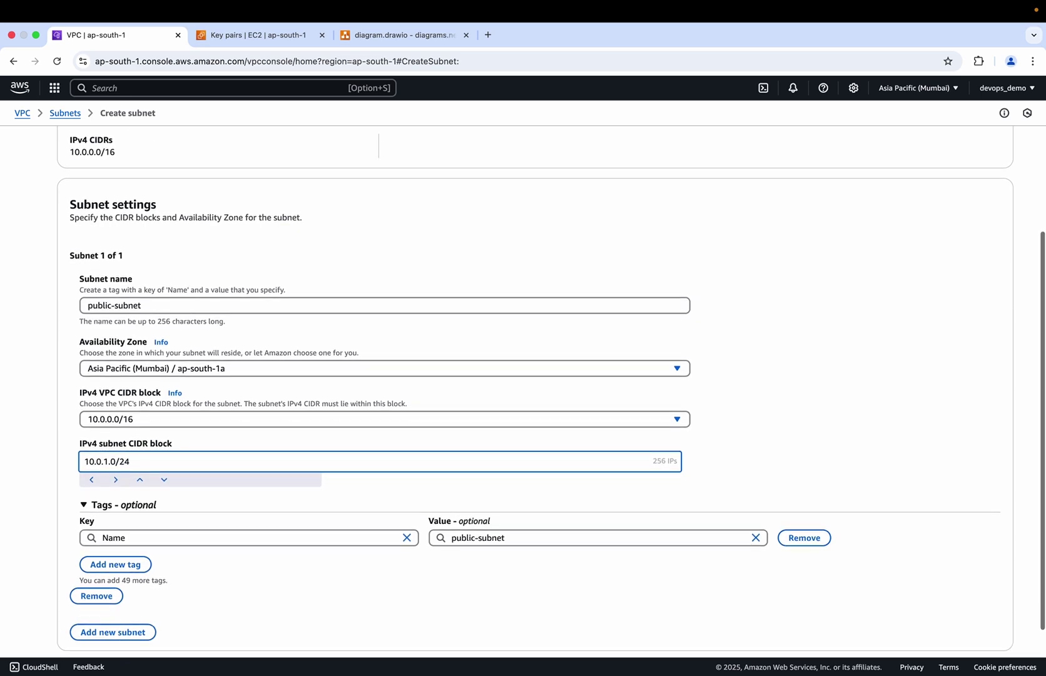
# - Add a second subnet named private-subnet in availability zone ap-south-1a
pyautogui.click(128, 631)
pyautogui.scroll(-6, 194, 484)
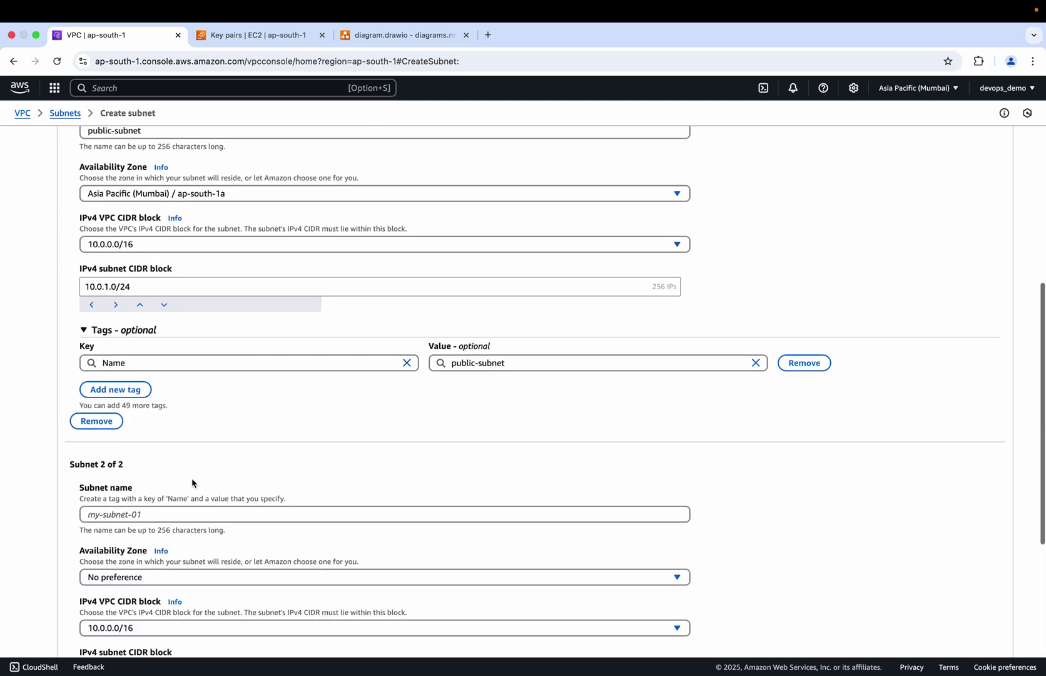
pyautogui.click(194, 290)
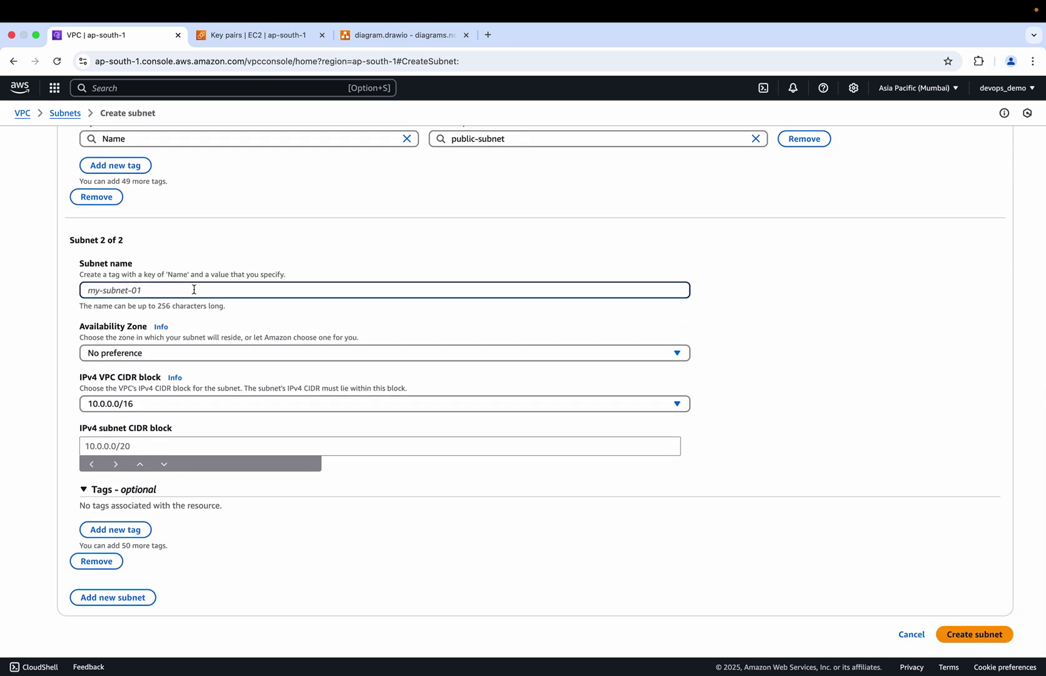
pyautogui.write('private-')
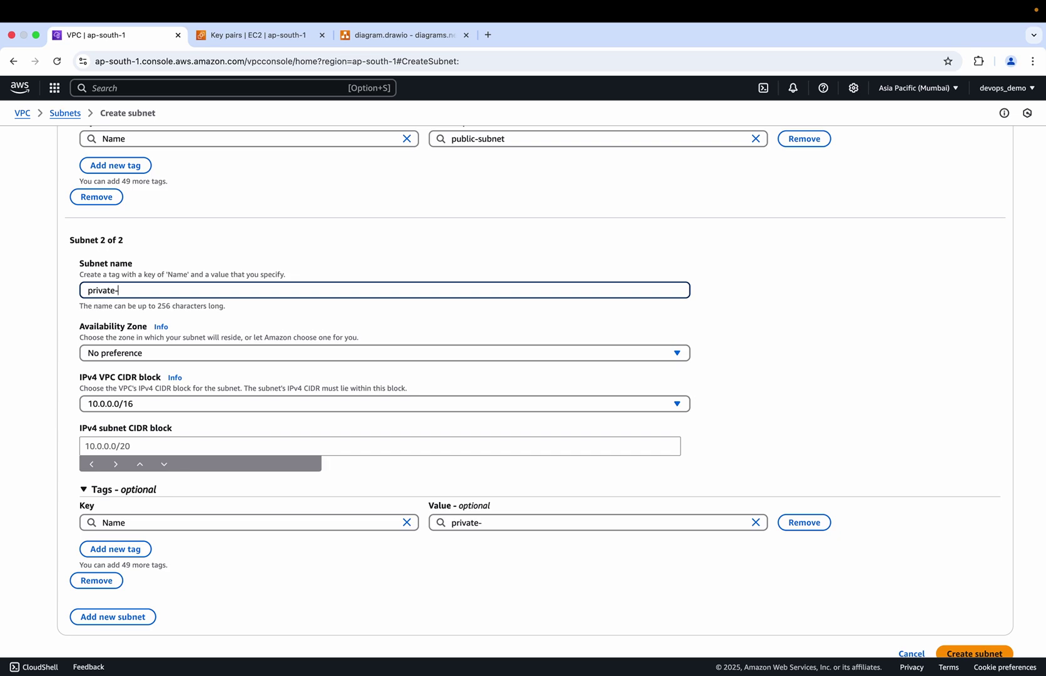
pyautogui.write('subnet')
pyautogui.click(196, 353)
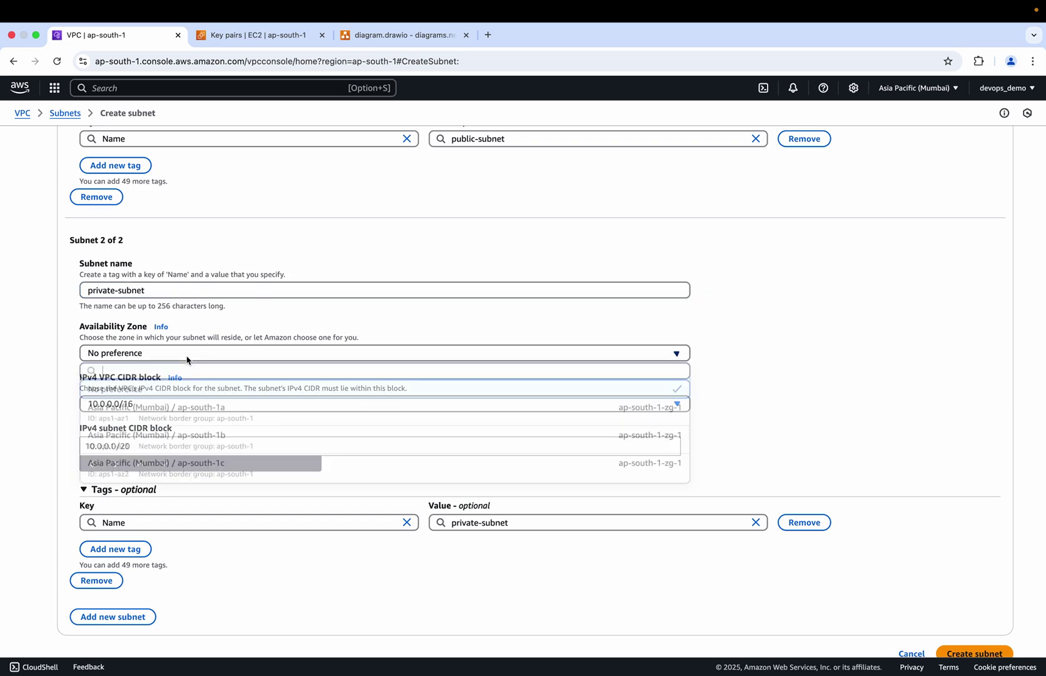
pyautogui.click(200, 416)
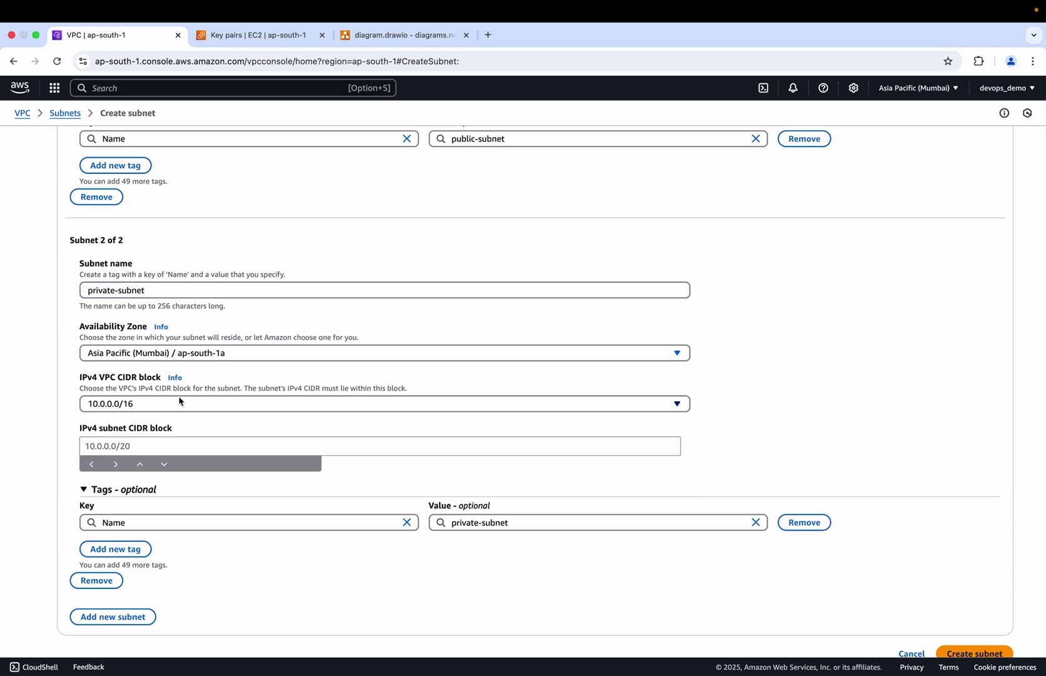
# - Give private-subnet the IPv4 CIDR block 10.0.2.0/24 and create both subnets
pyautogui.click(154, 443)
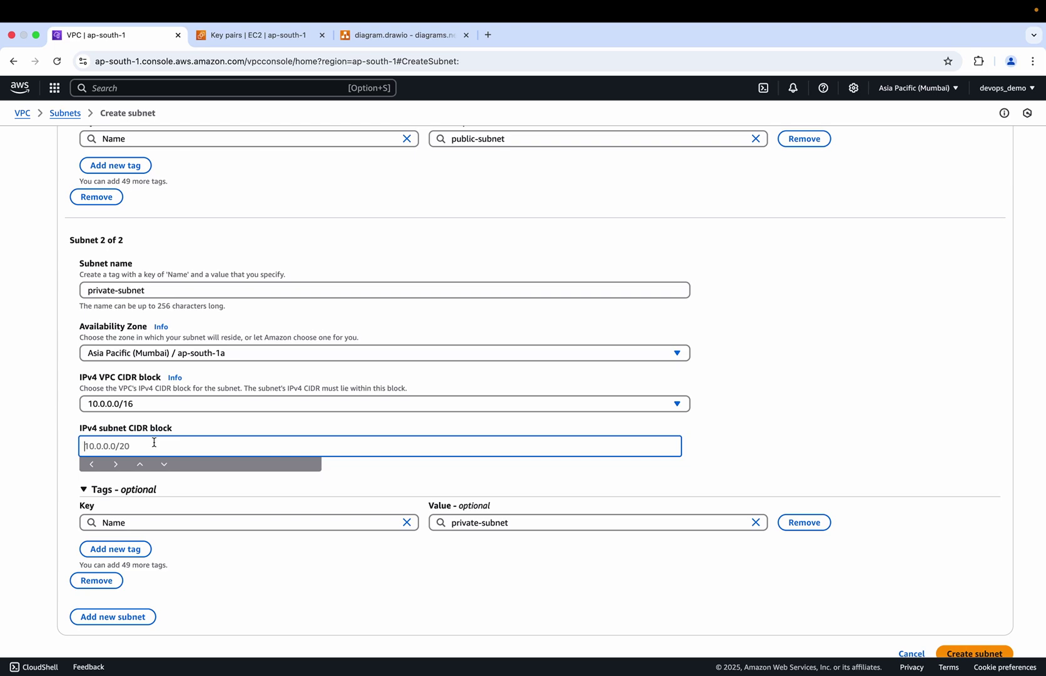
pyautogui.scroll(4, 199, 345)
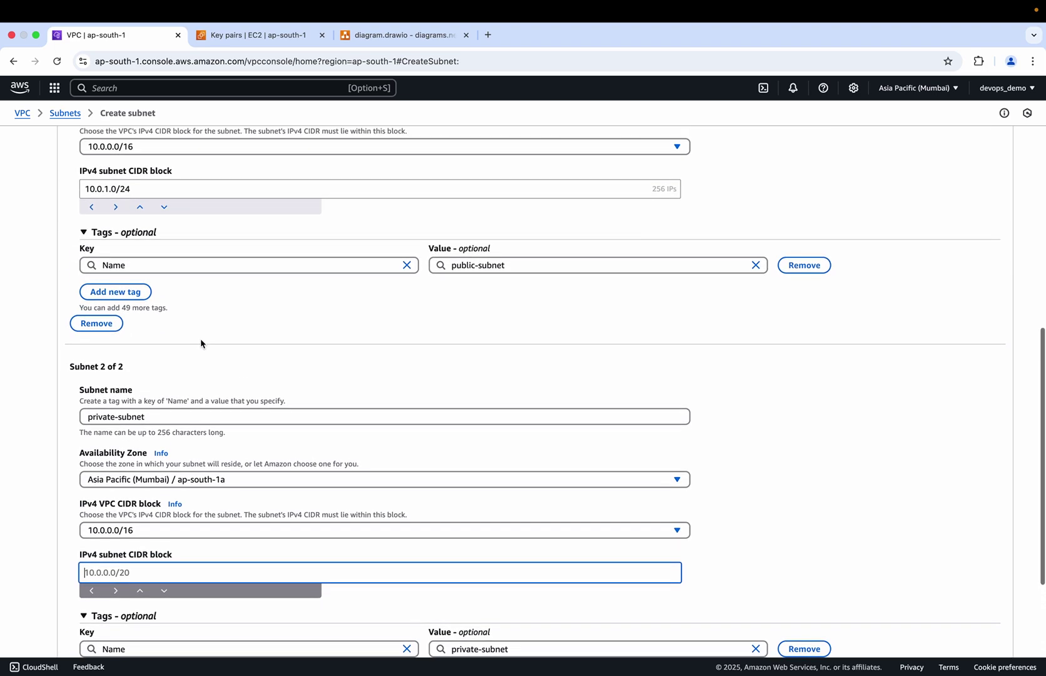
pyautogui.scroll(-2, 151, 410)
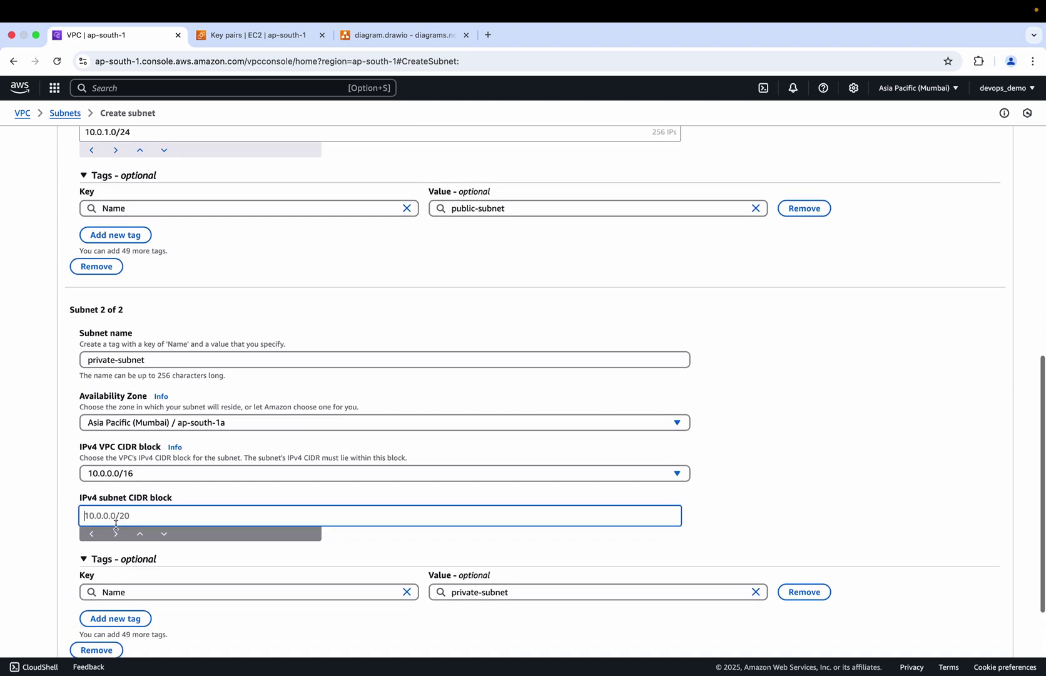
pyautogui.write('10.0.')
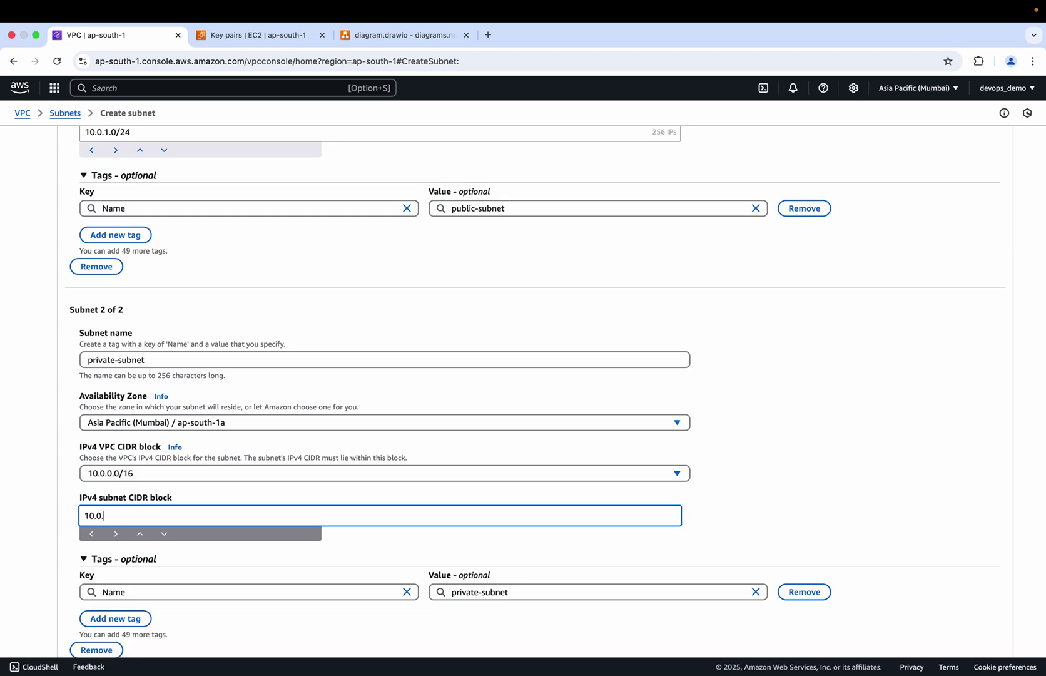
pyautogui.write('2.0/24')
pyautogui.scroll(-1, 38, 467)
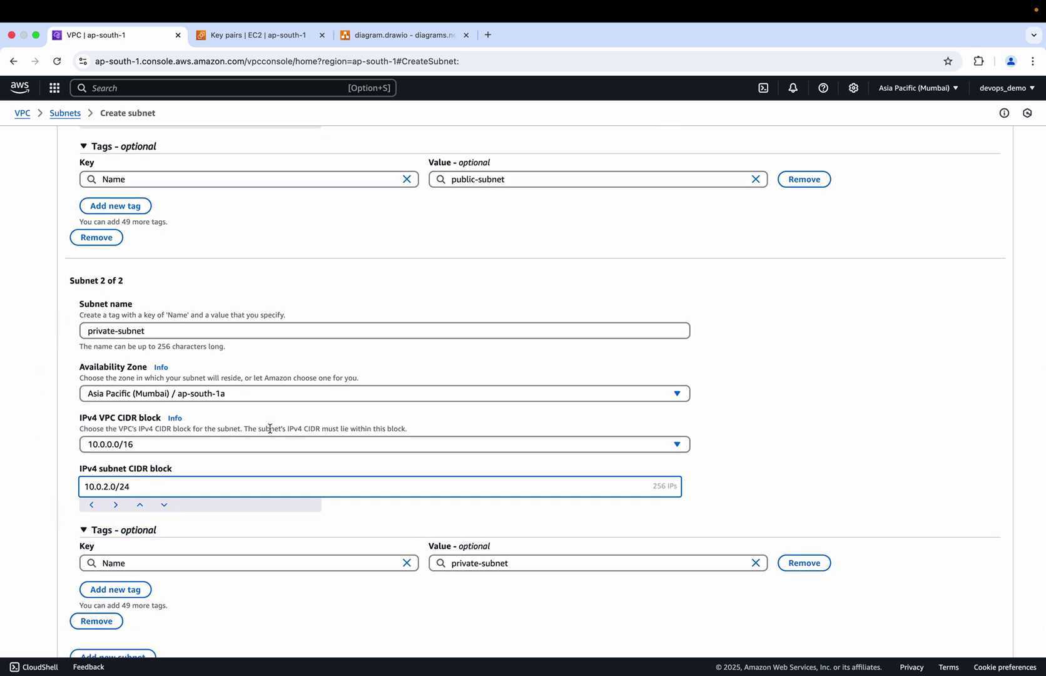
pyautogui.scroll(-2, 271, 428)
pyautogui.click(974, 633)
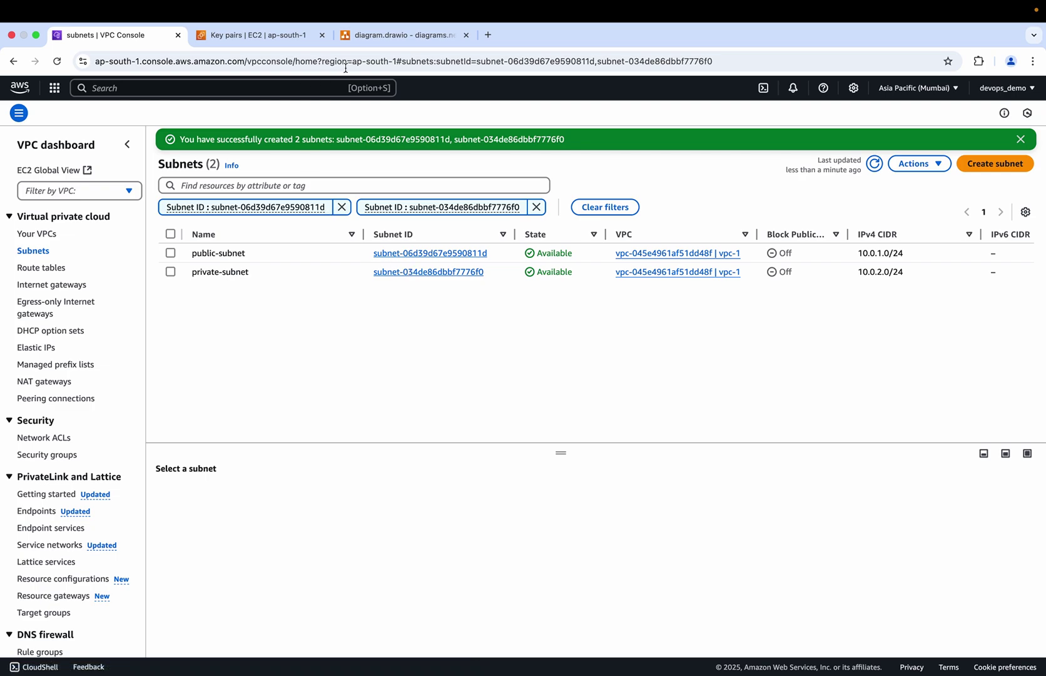
# - Check the peering diagram, then create a route table named public-route-vpc-1 in vpc-1
pyautogui.click(384, 38)
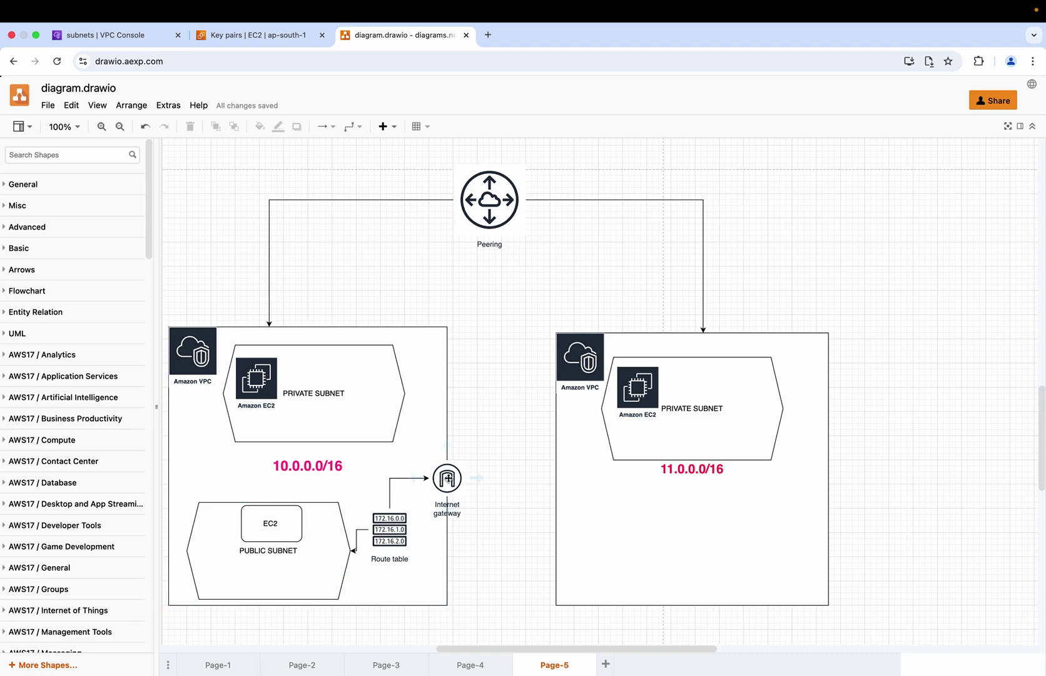
pyautogui.click(123, 38)
pyautogui.click(44, 267)
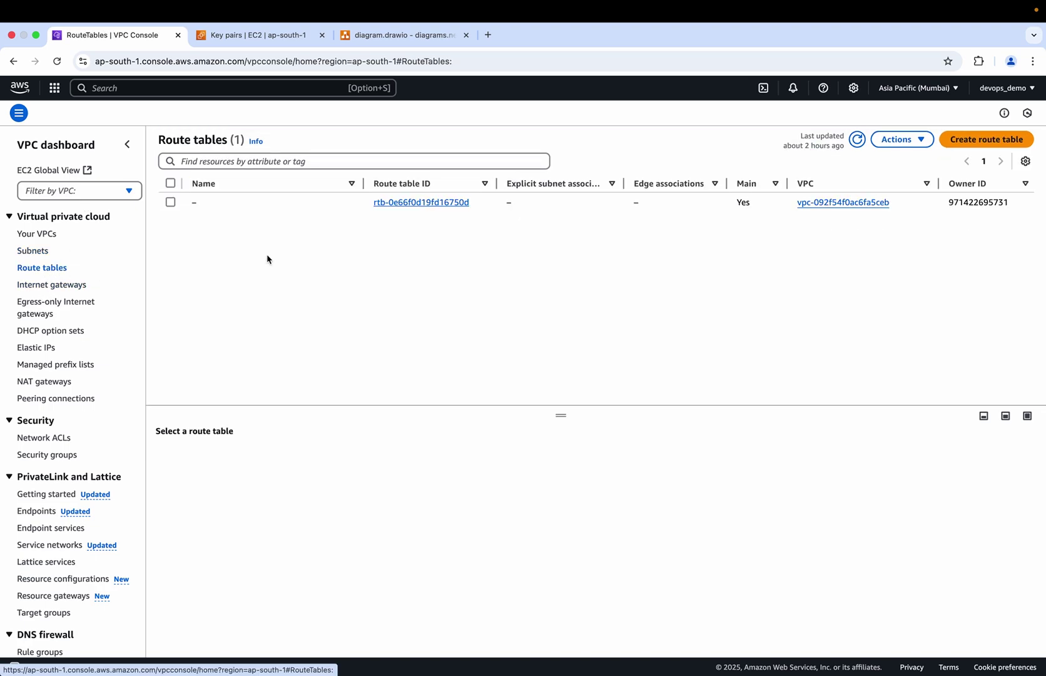
pyautogui.click(977, 147)
pyautogui.click(359, 222)
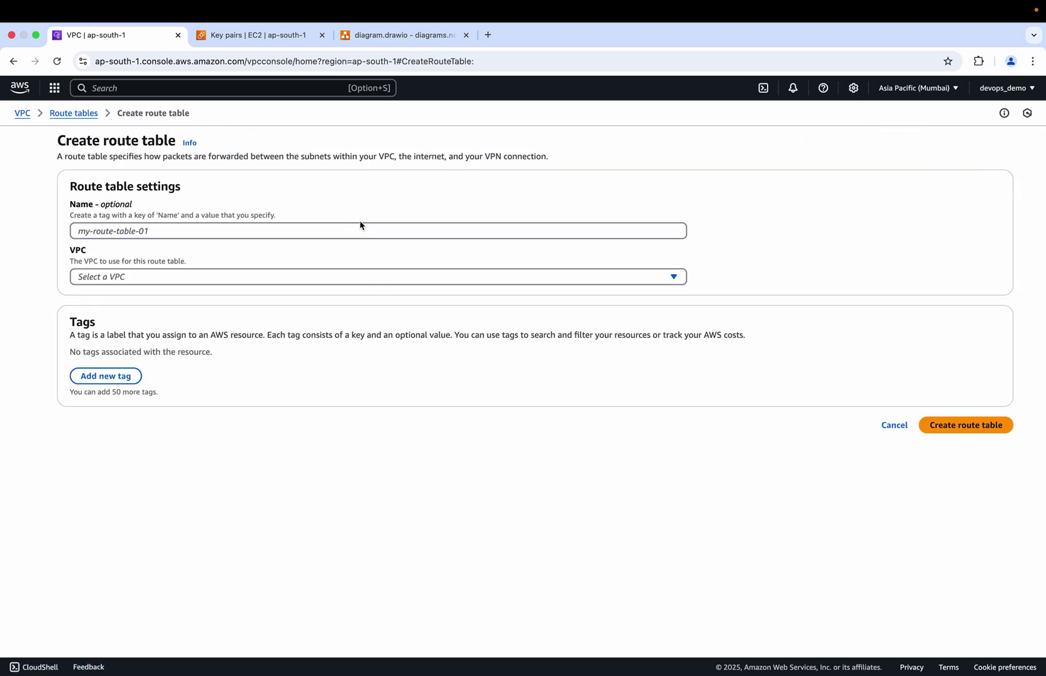
pyautogui.click(294, 228)
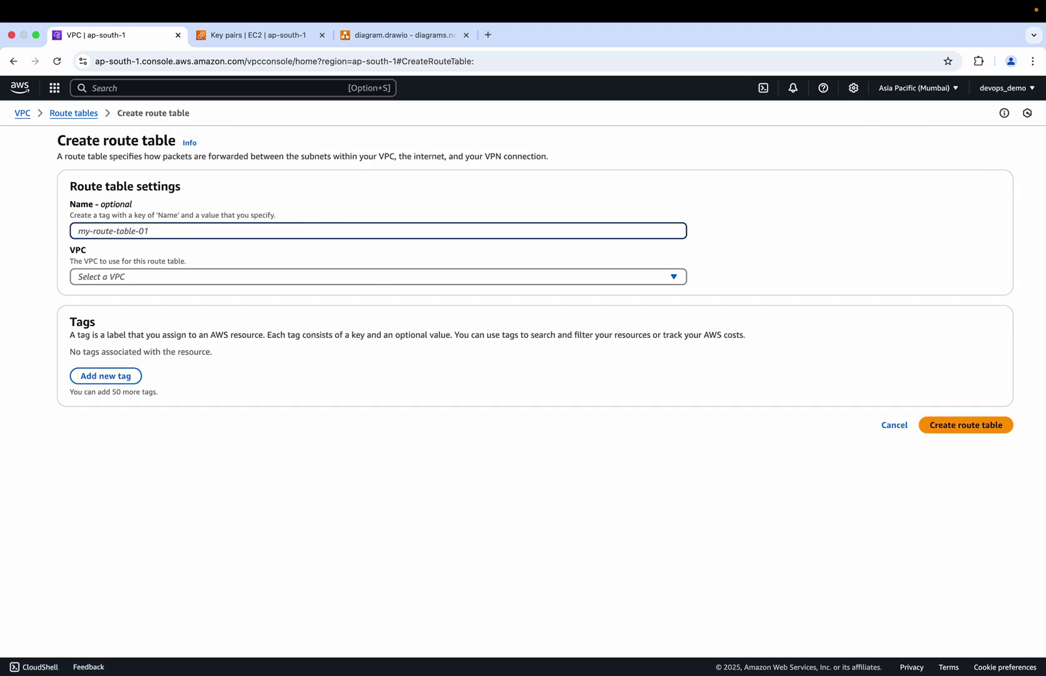
pyautogui.write('public-r')
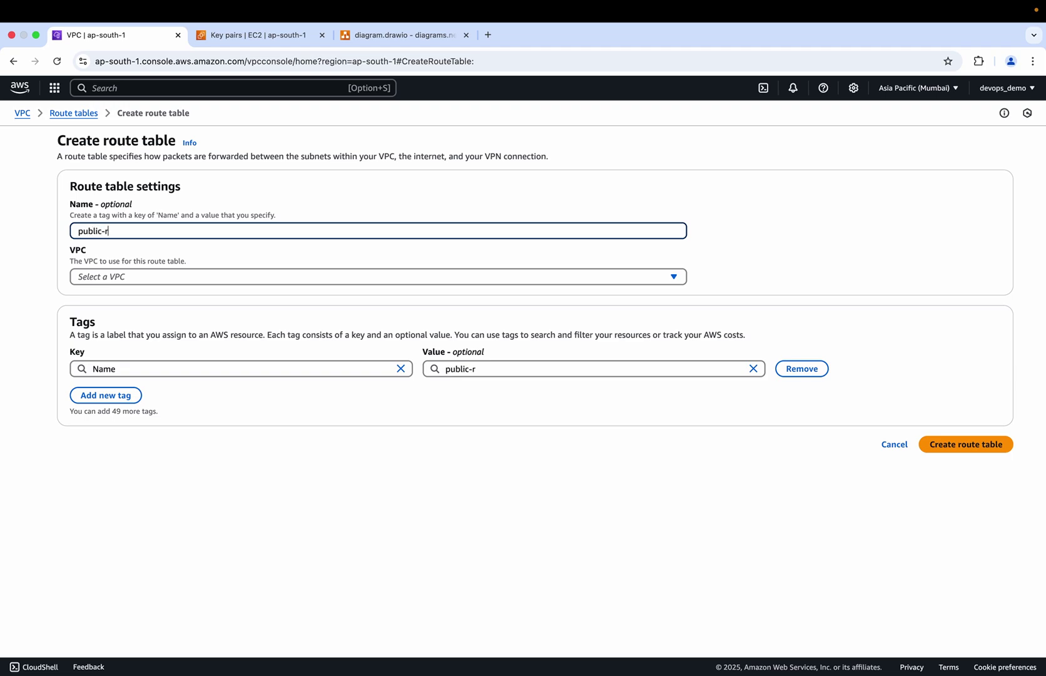
pyautogui.write('oute-vpc-1')
pyautogui.click(233, 278)
pyautogui.click(196, 334)
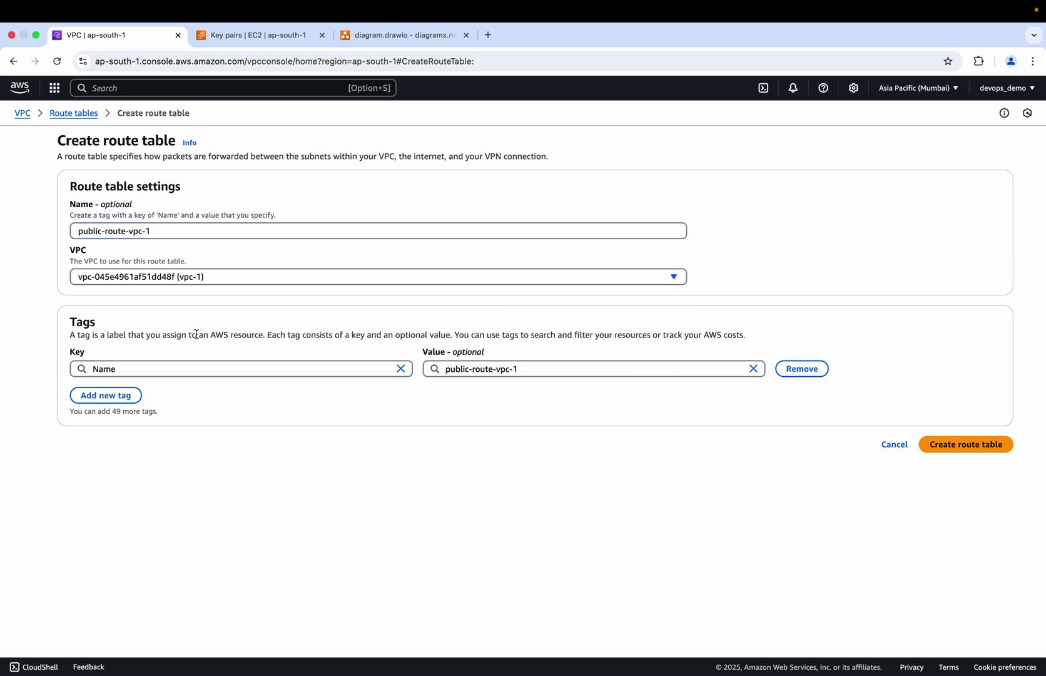
pyautogui.click(976, 444)
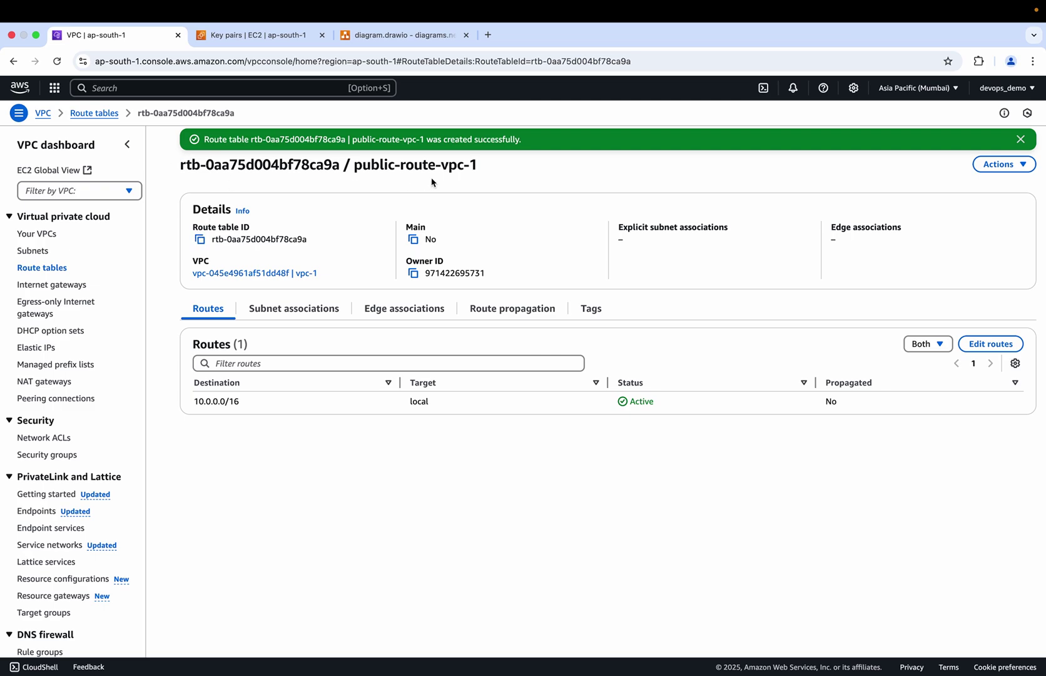
# - Create another route table named private-route-vpc-1 in vpc-1 and return to the route table list
pyautogui.click(97, 113)
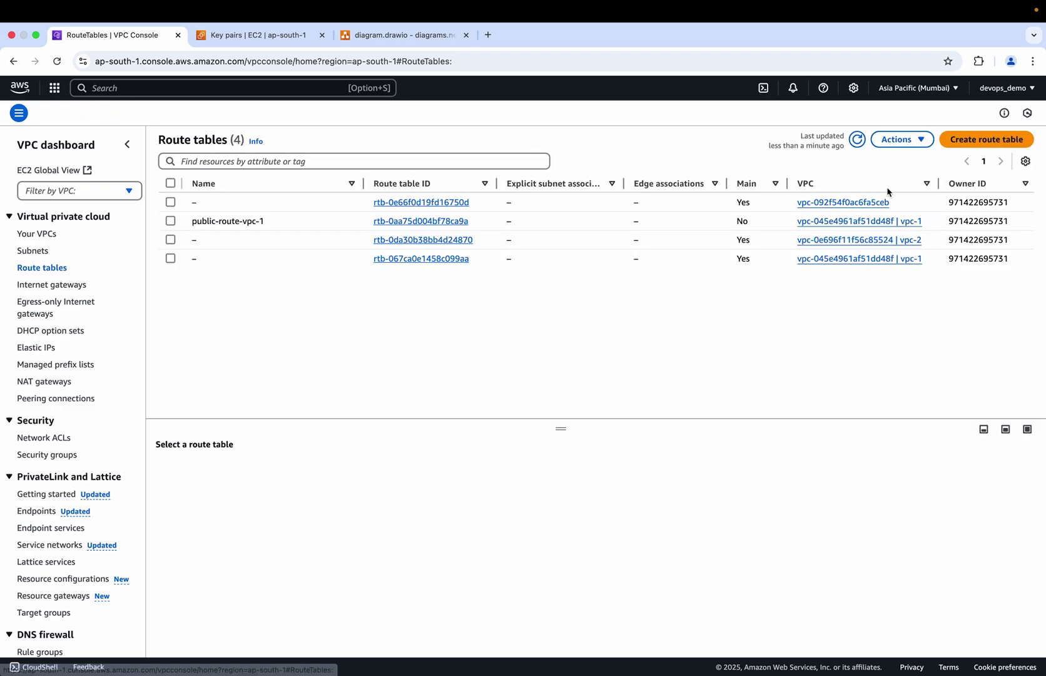
pyautogui.click(977, 145)
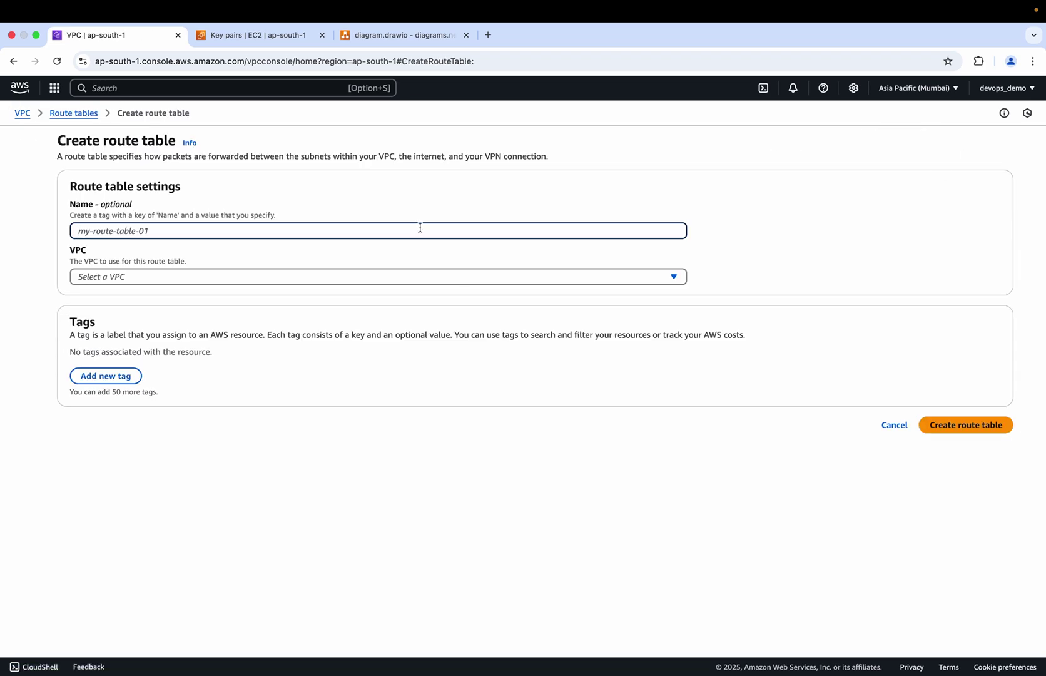
pyautogui.write('private-')
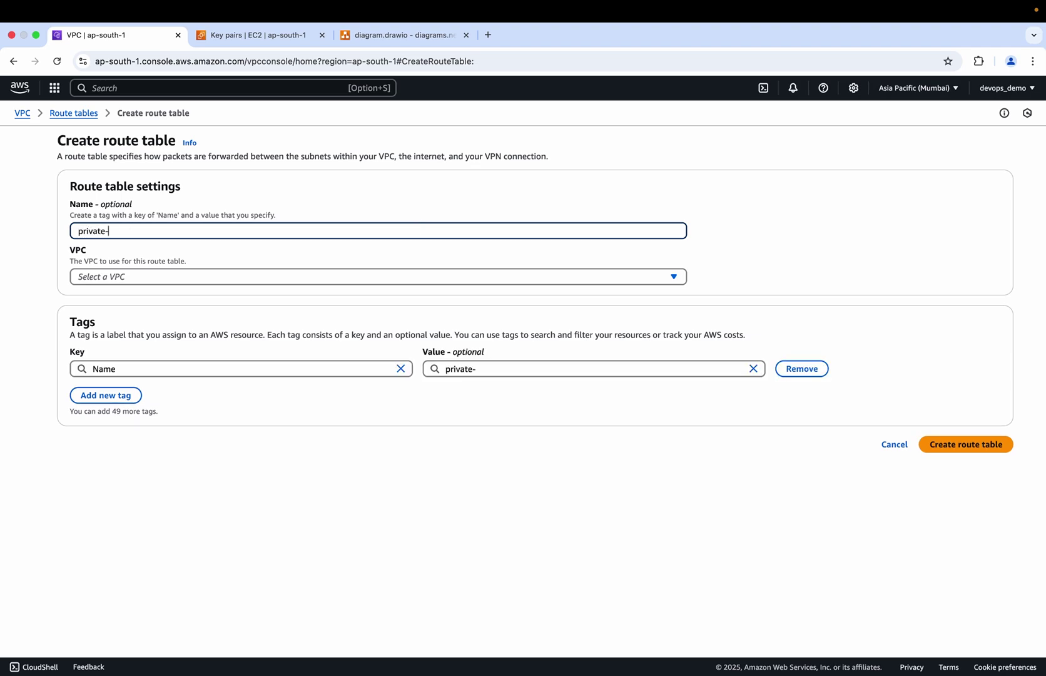
pyautogui.write('route-vpc-1')
pyautogui.click(216, 277)
pyautogui.click(170, 333)
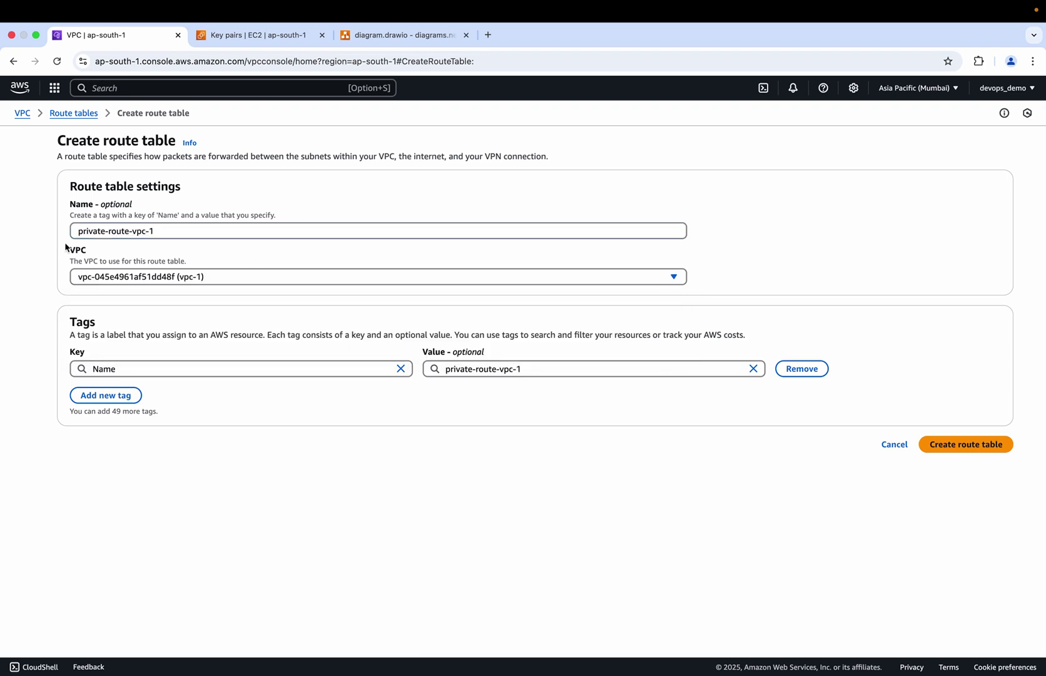
pyautogui.click(949, 444)
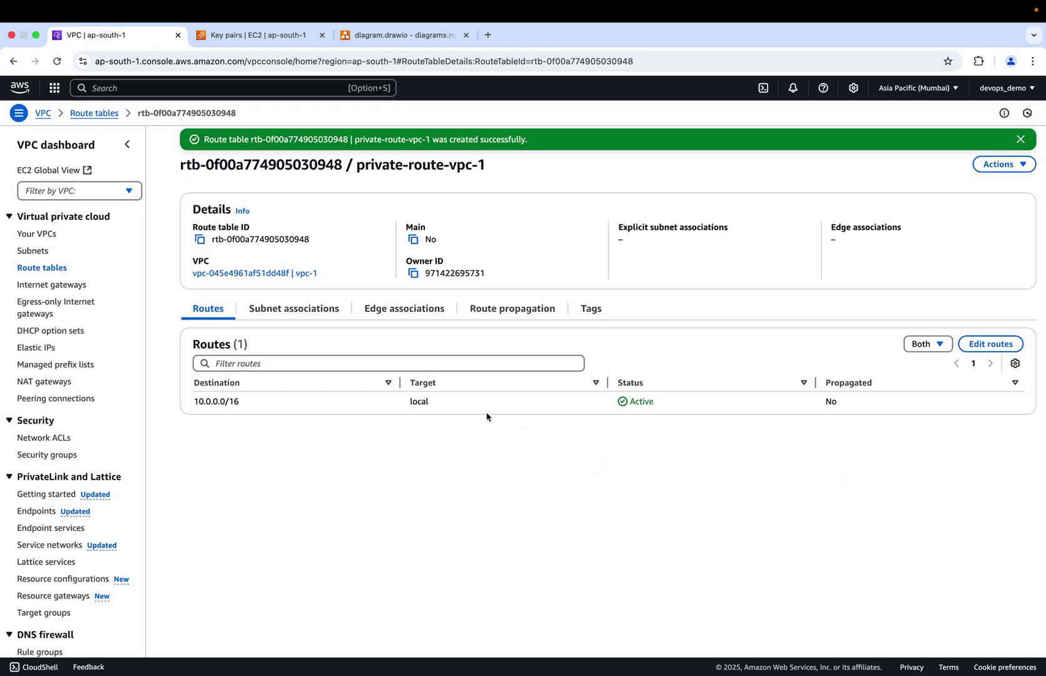
pyautogui.click(102, 116)
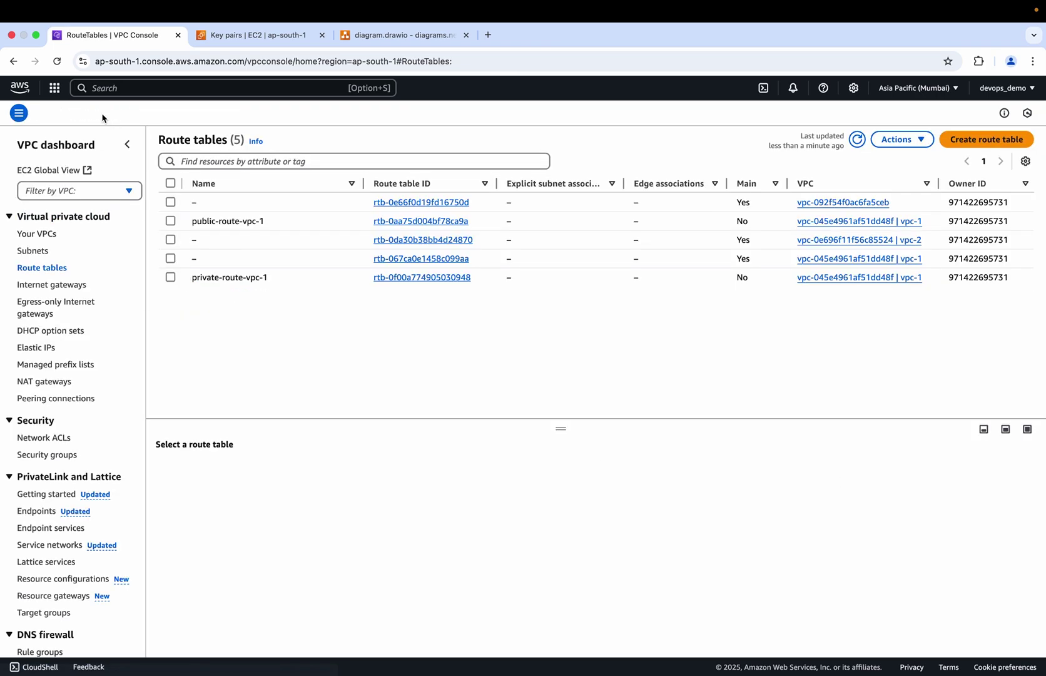
# - Refresh the internet gateway list and create an internet gateway named vpc-1-igw
pyautogui.click(46, 287)
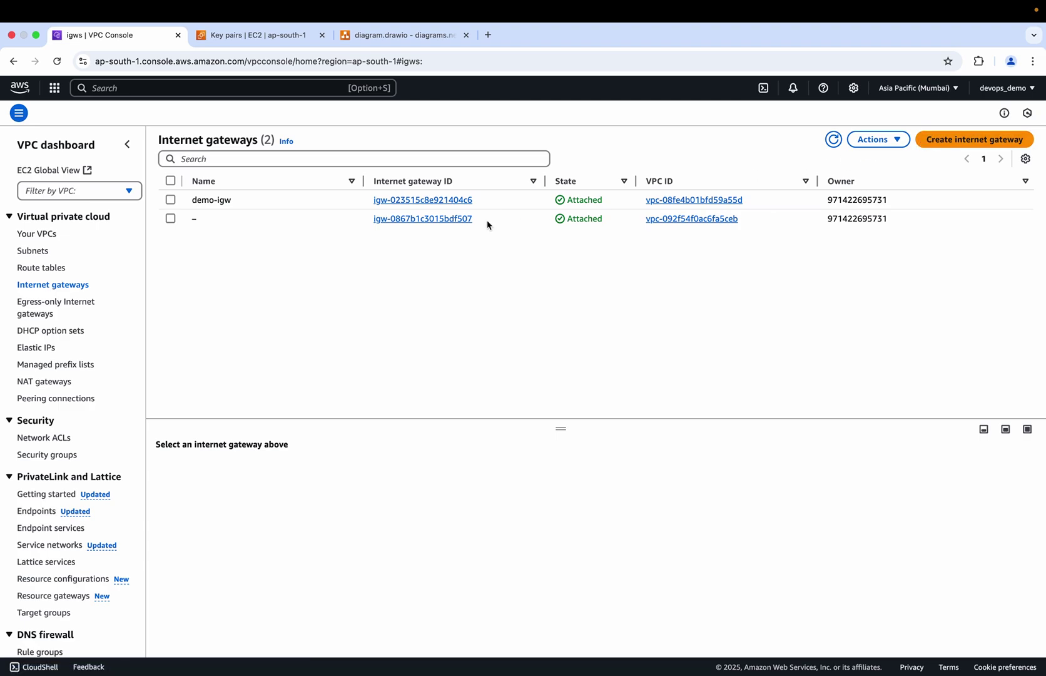
pyautogui.click(834, 139)
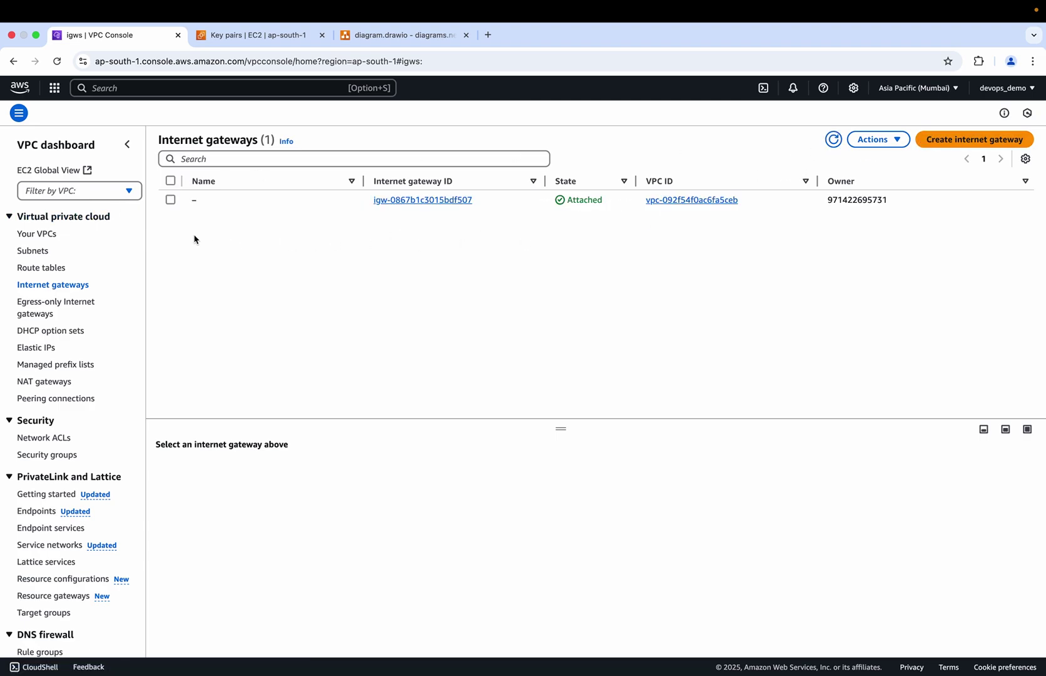
pyautogui.click(961, 140)
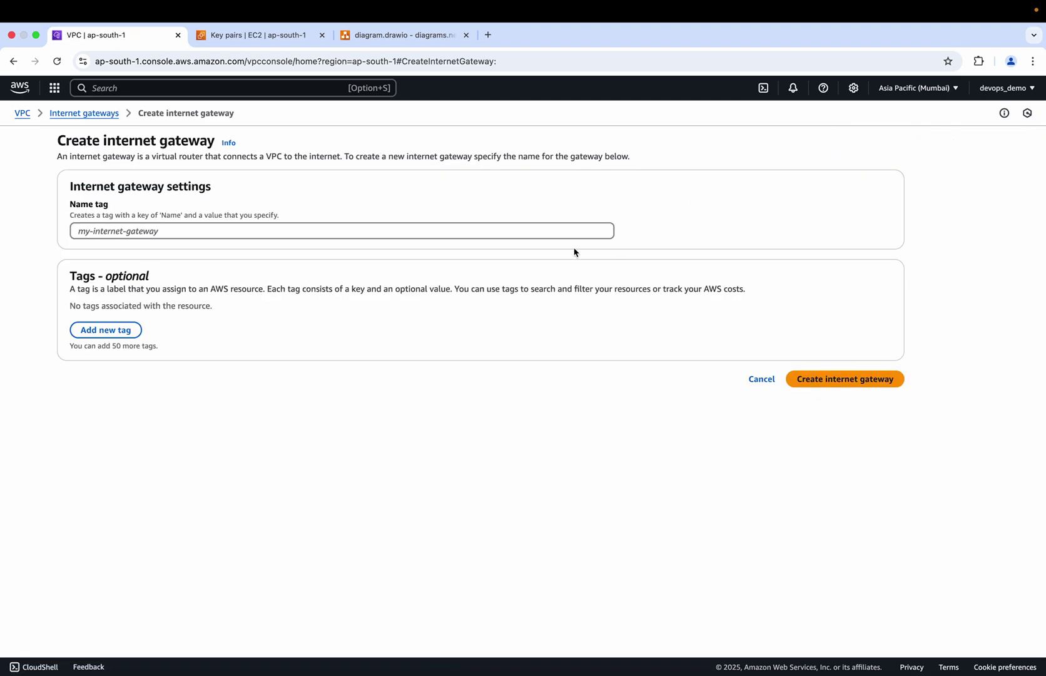
pyautogui.click(255, 237)
pyautogui.write('vpc-1-igw')
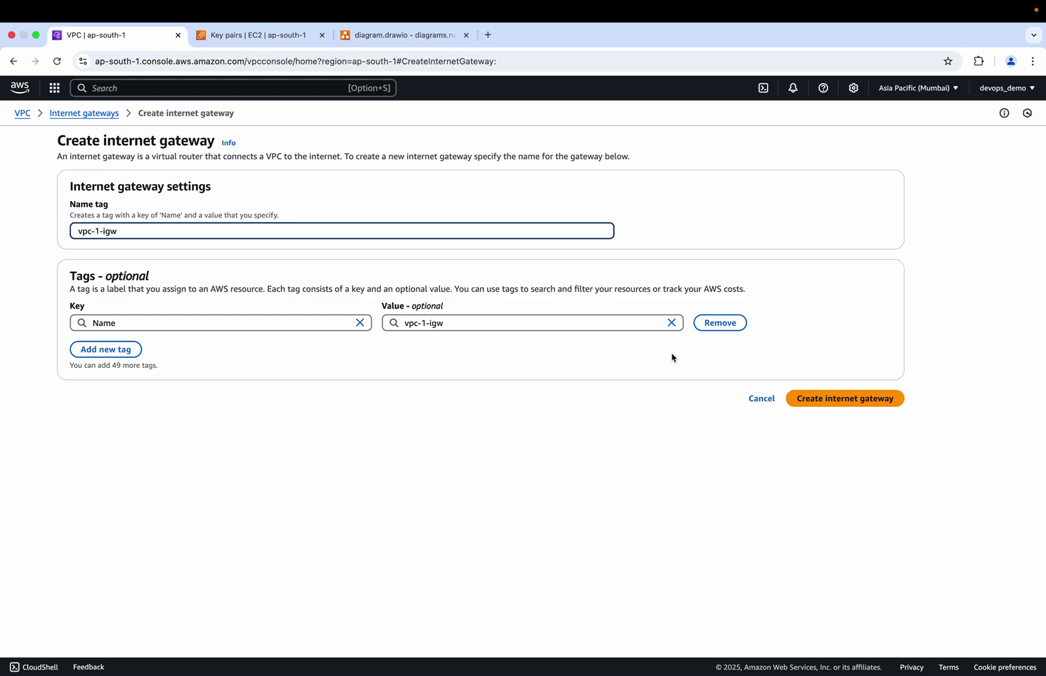
pyautogui.click(795, 398)
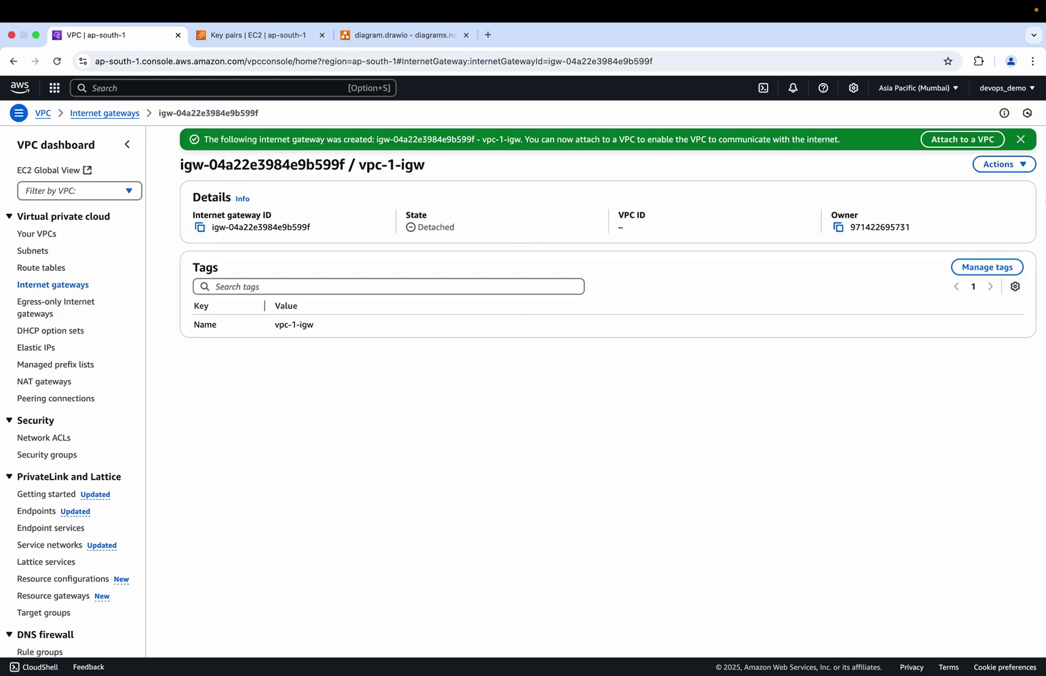
# - Attach the vpc-1-igw internet gateway to vpc-1
pyautogui.click(1000, 165)
pyautogui.click(994, 188)
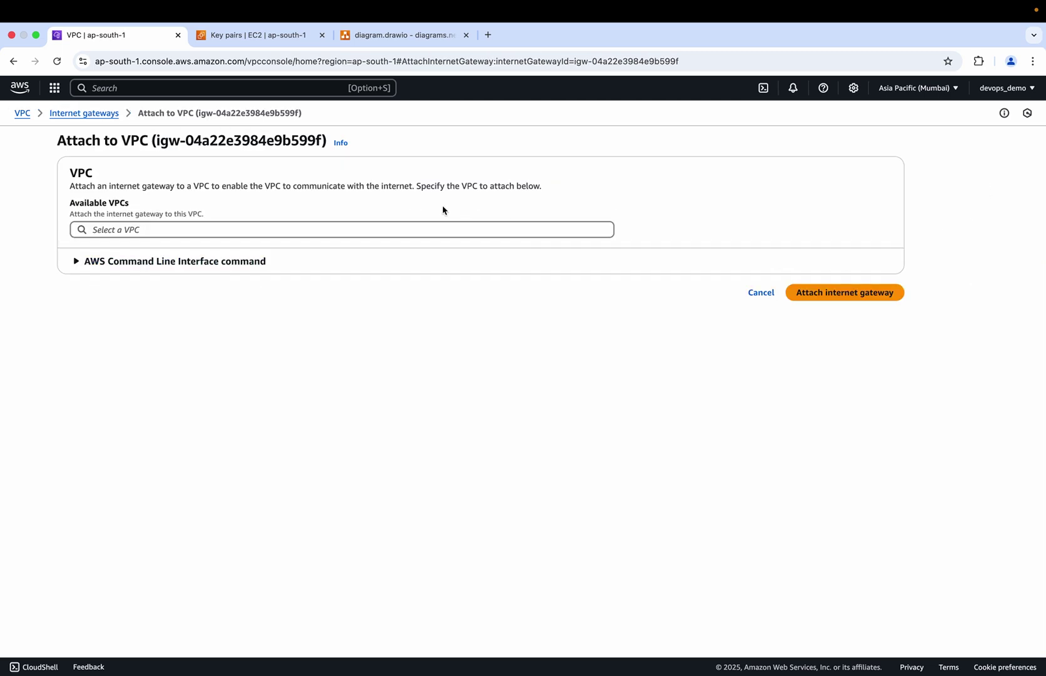
pyautogui.click(420, 228)
pyautogui.click(209, 271)
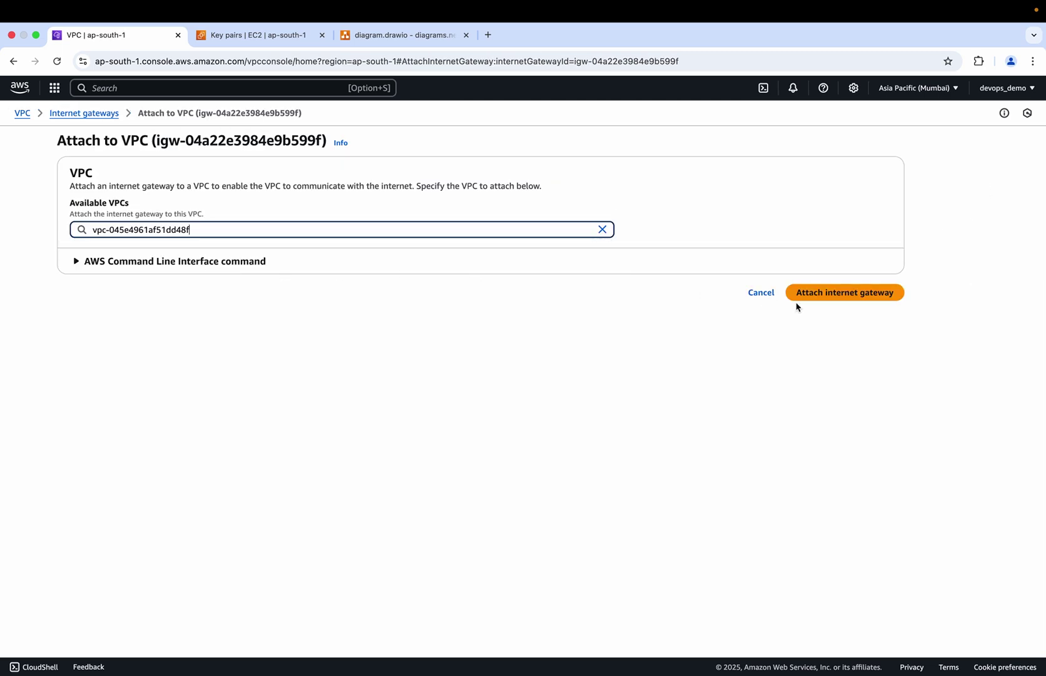
pyautogui.click(845, 294)
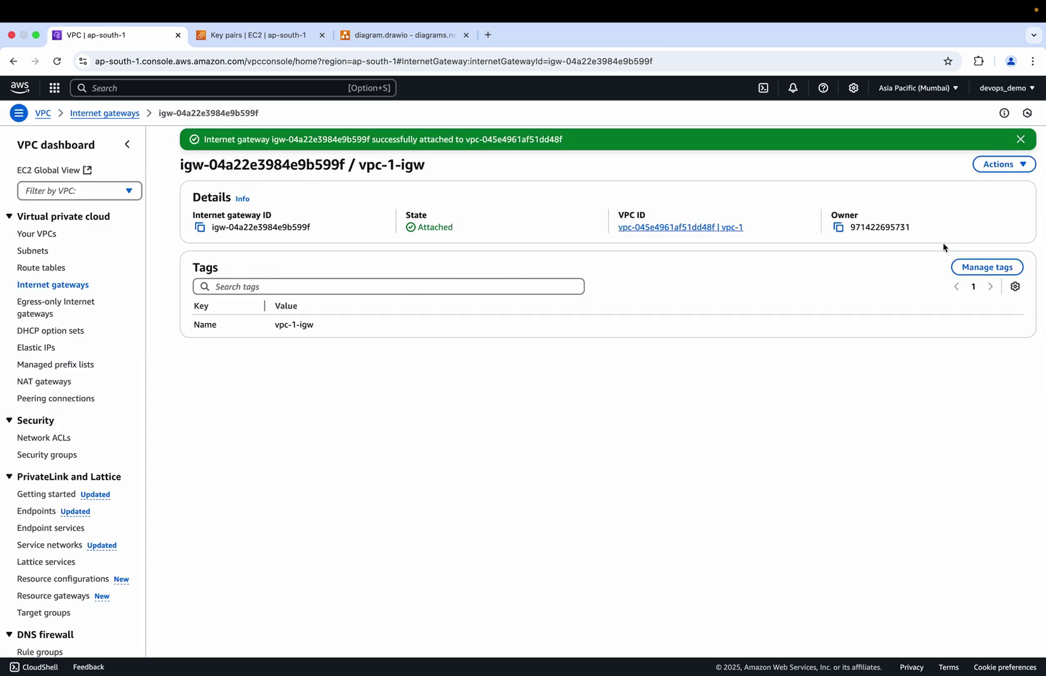
# - Add a route to public-route-vpc-1 with destination 0.0.0.0/0 targeting the vpc-1-igw internet gateway, and save it
pyautogui.click(45, 267)
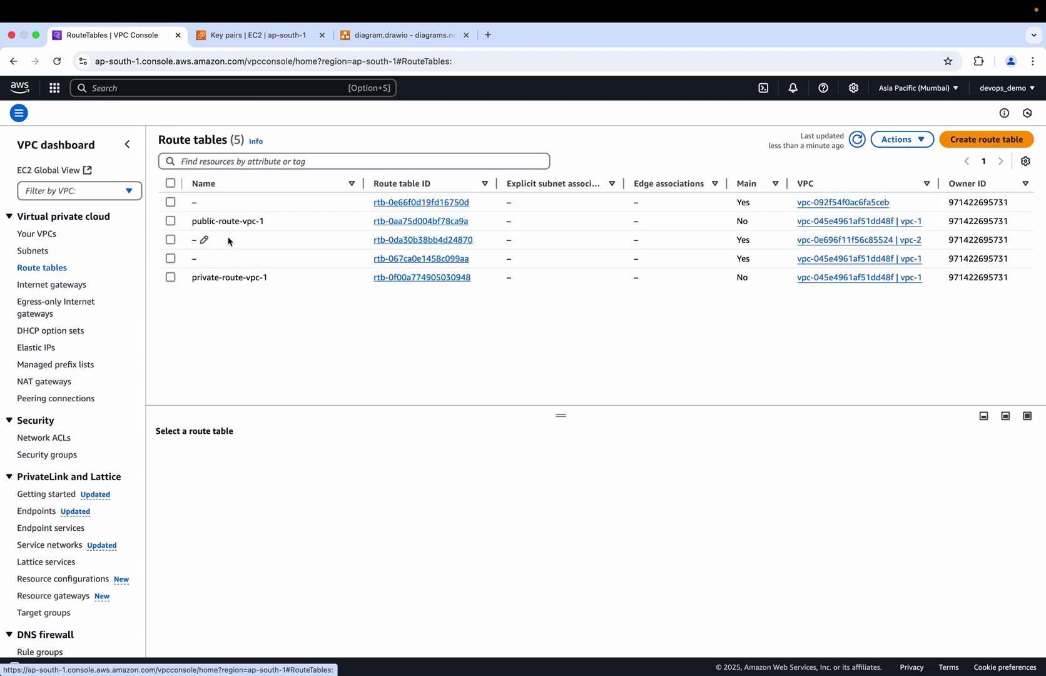
pyautogui.click(404, 221)
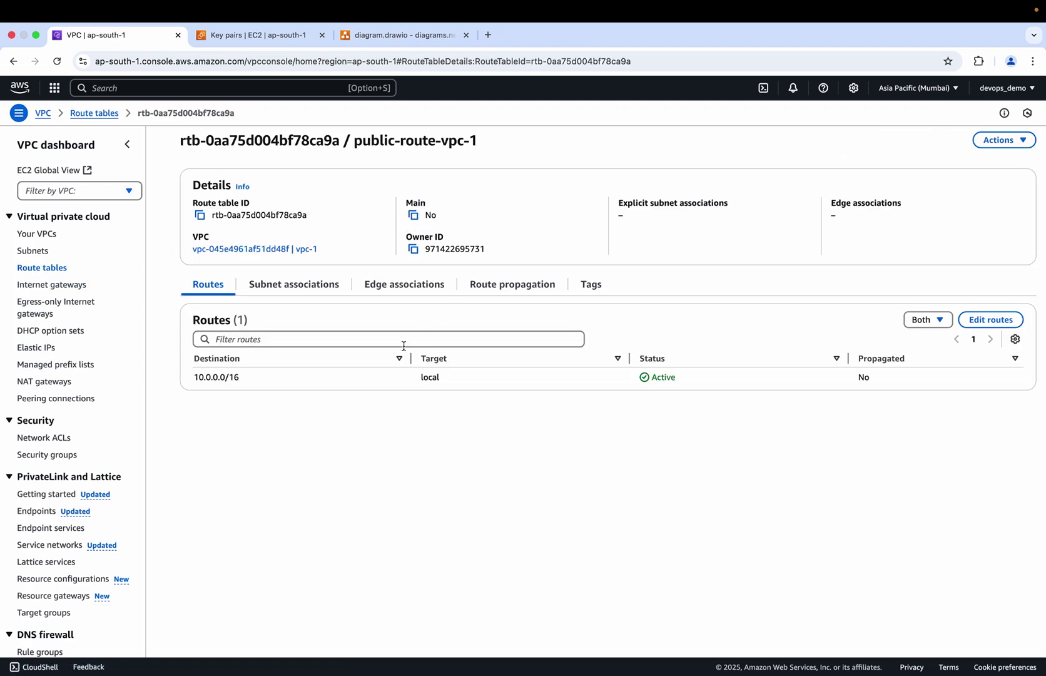
pyautogui.click(990, 319)
pyautogui.click(97, 244)
pyautogui.click(100, 240)
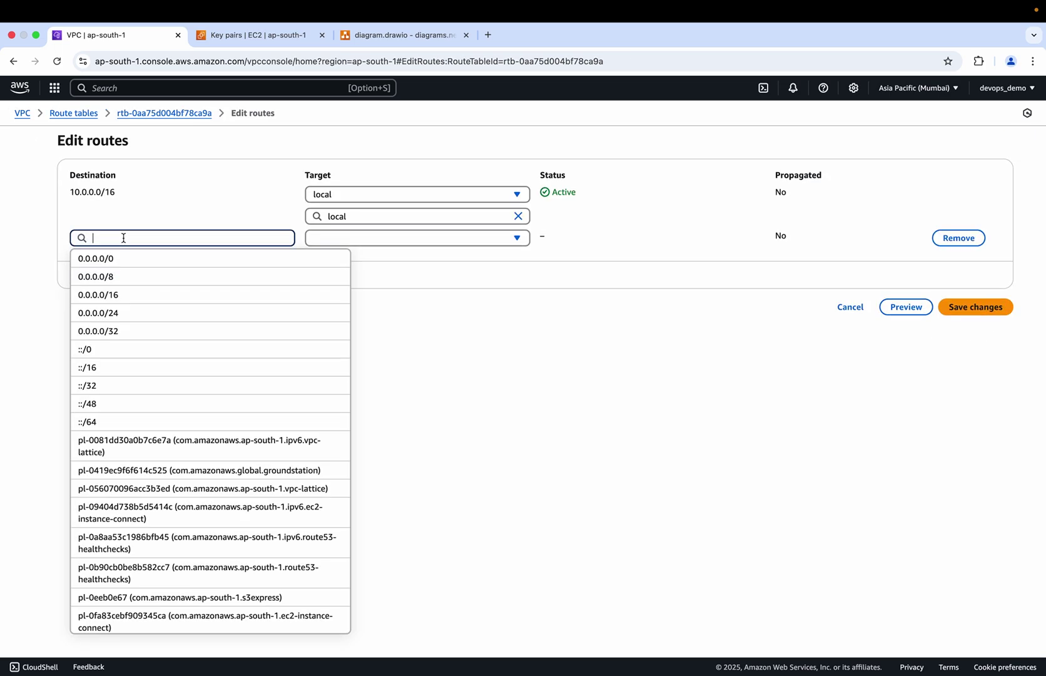
pyautogui.click(124, 258)
pyautogui.click(336, 241)
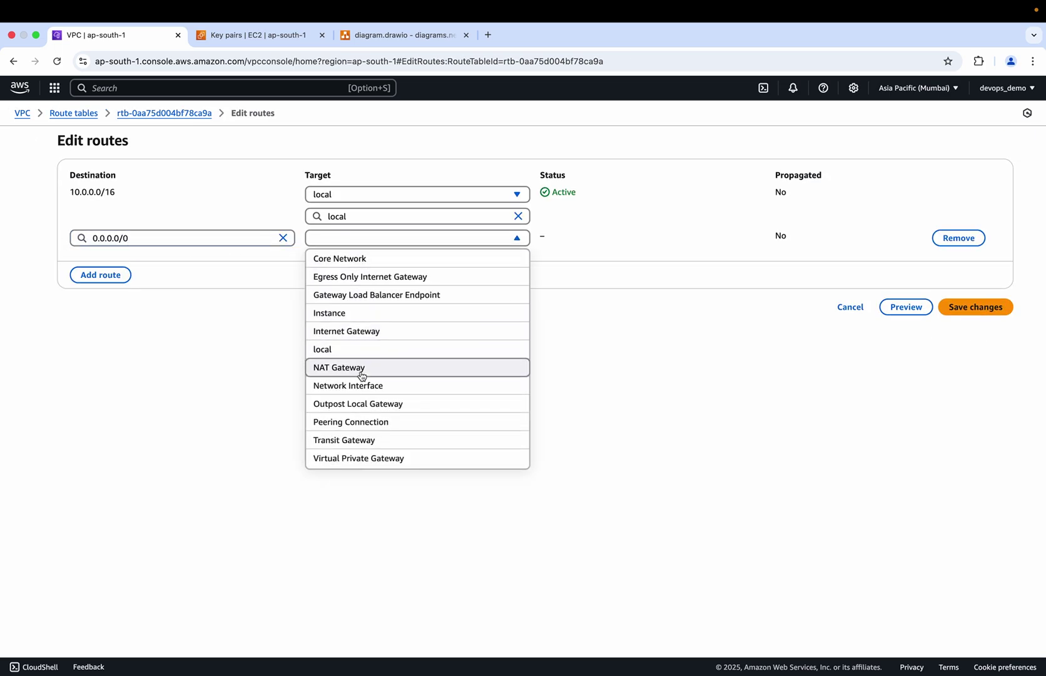
pyautogui.click(361, 332)
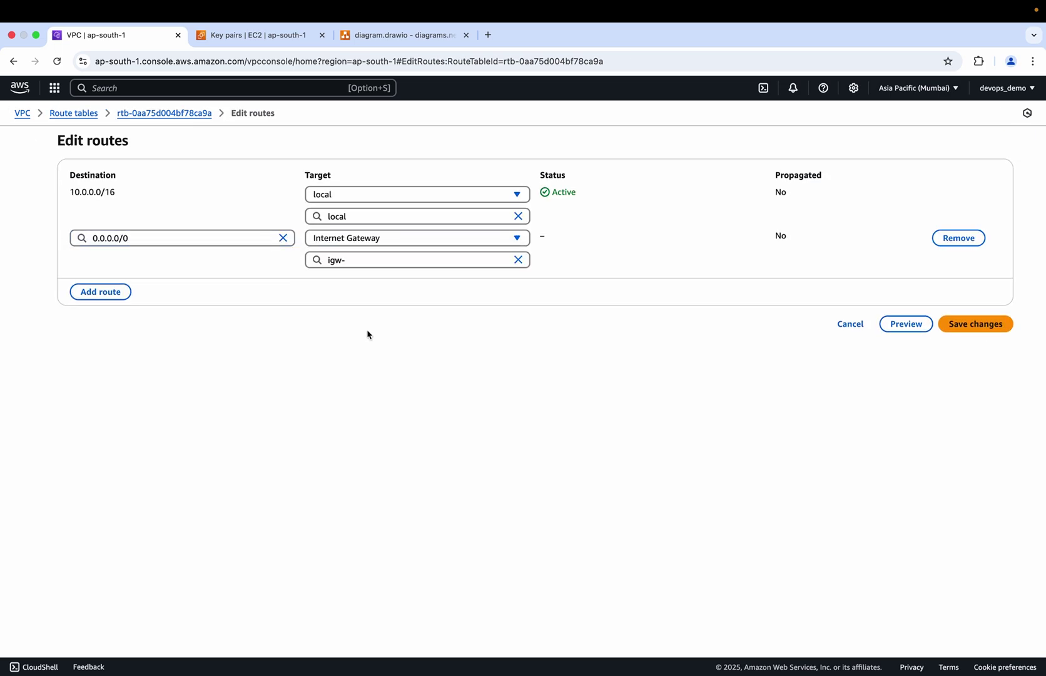
pyautogui.click(362, 261)
pyautogui.click(386, 299)
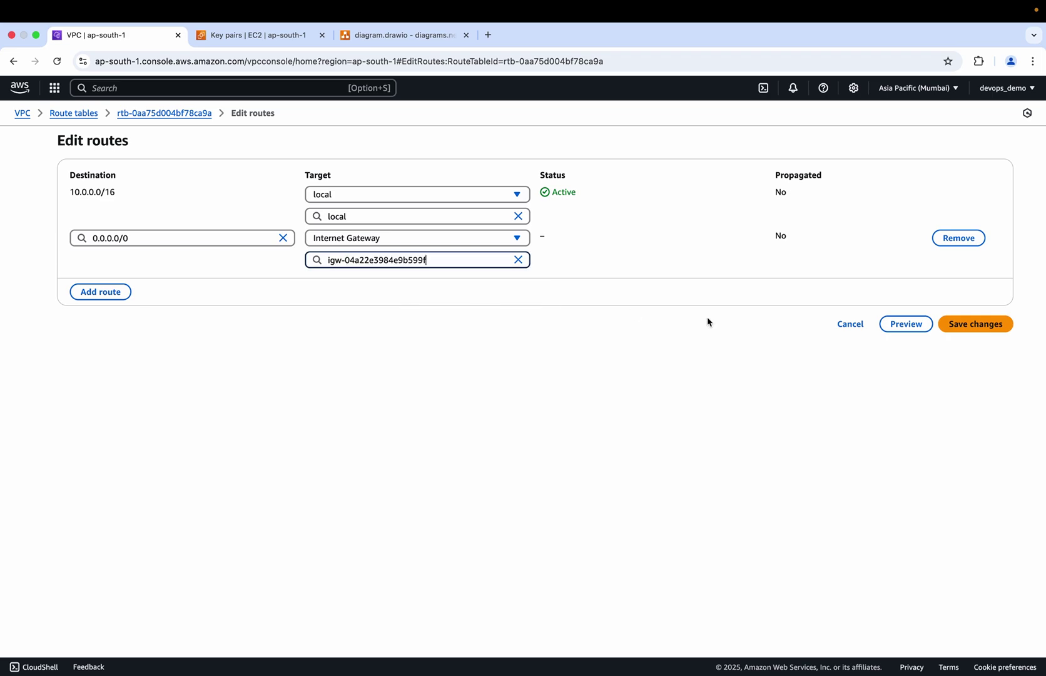
pyautogui.click(960, 330)
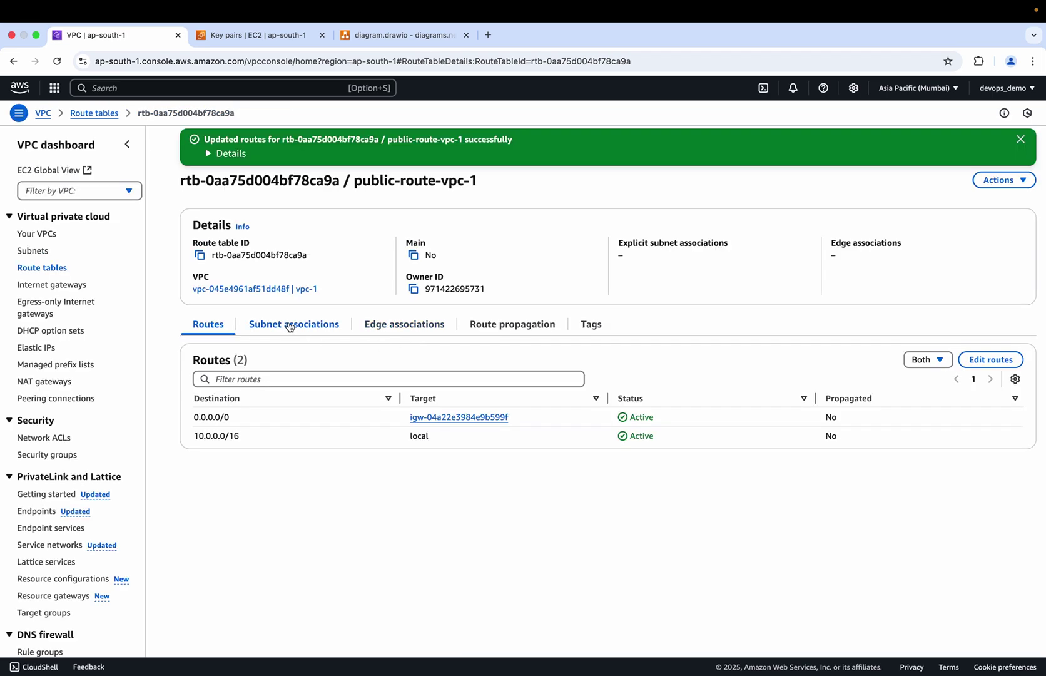
# - Associate public-subnet with the public-route-vpc-1 route table and save the association
pyautogui.click(289, 325)
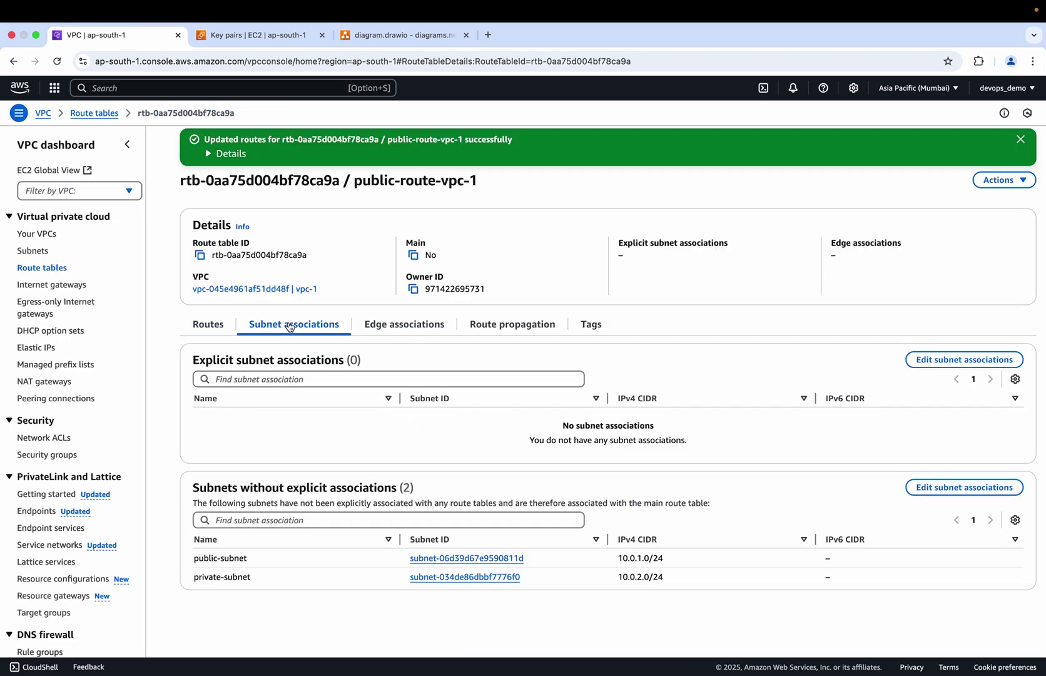
pyautogui.click(938, 359)
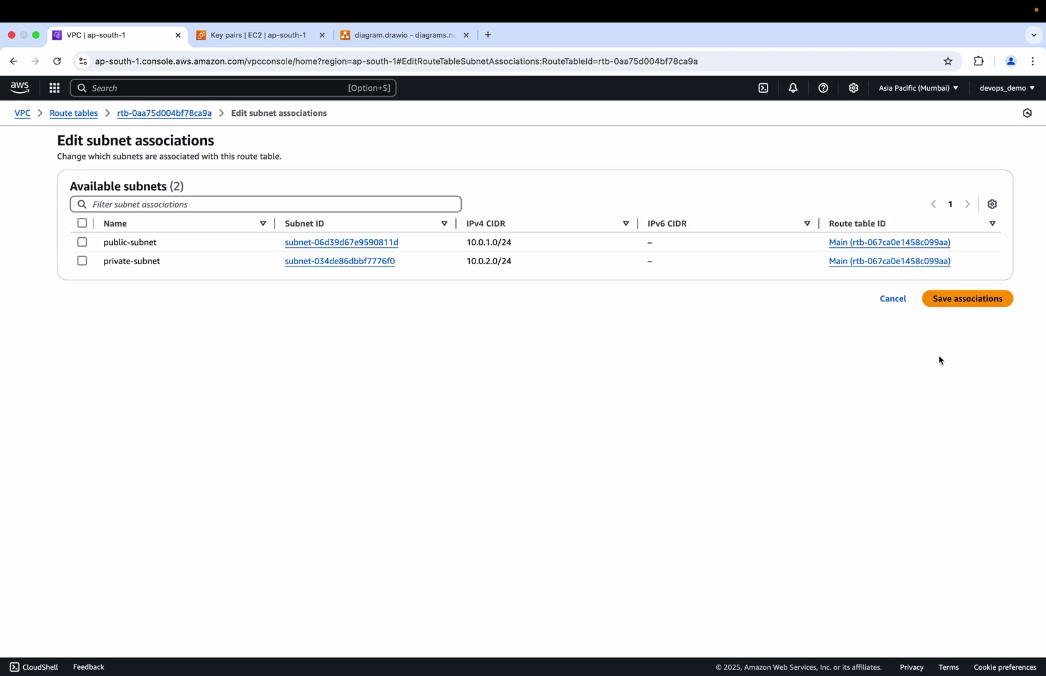
pyautogui.click(81, 243)
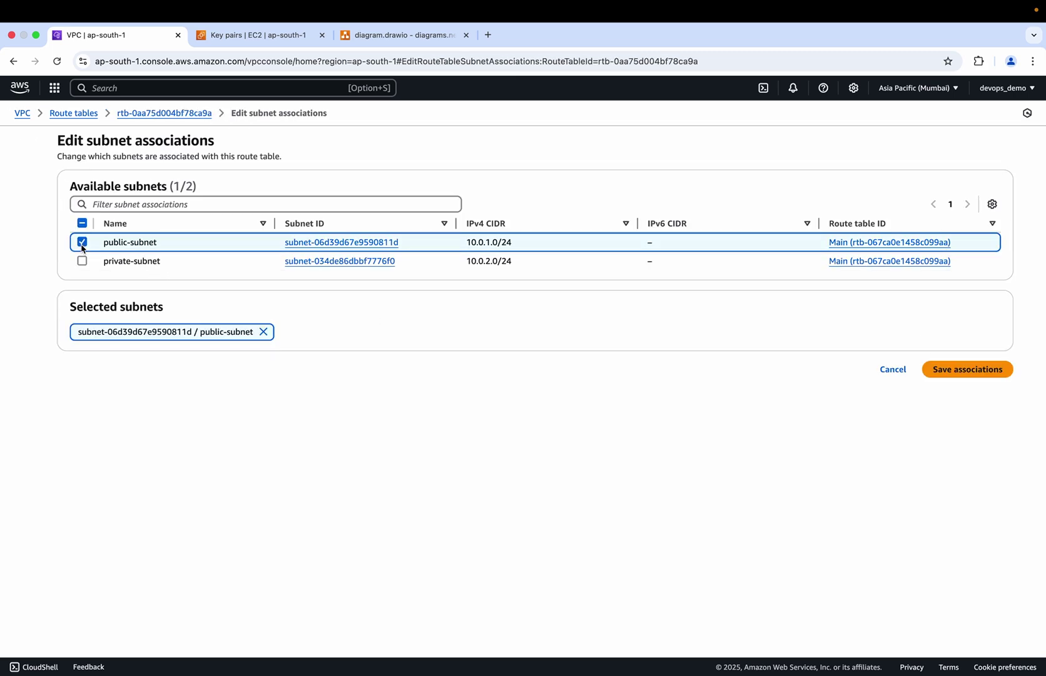
pyautogui.click(935, 373)
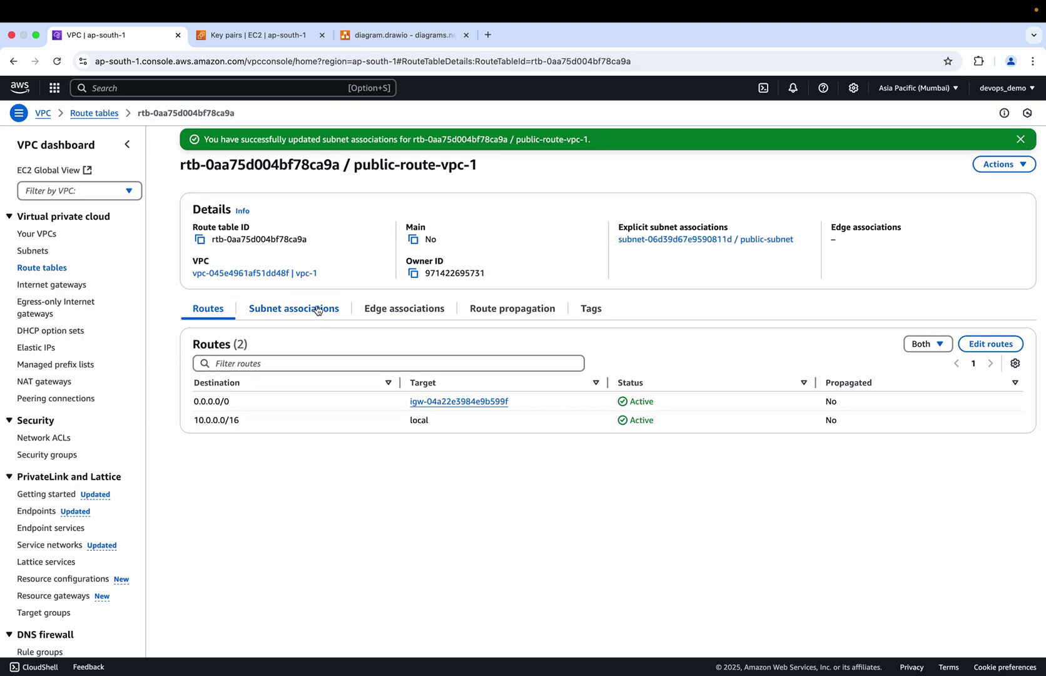
# - Compare the peering diagram's private and public subnets with the subnet associations and routes of public-route-vpc-1
pyautogui.click(431, 35)
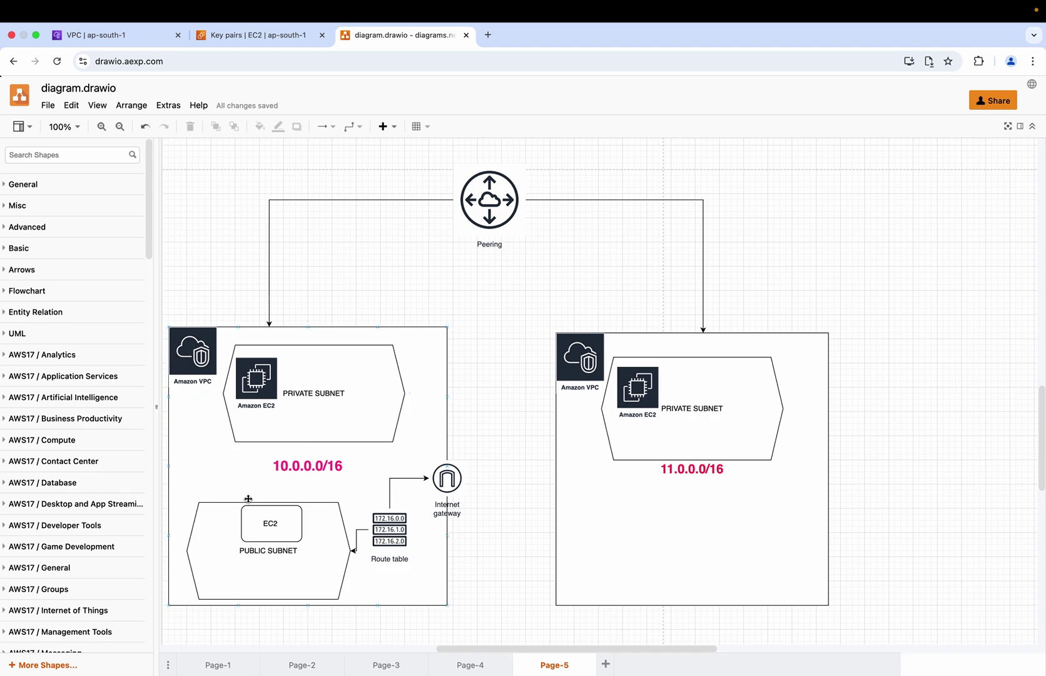
pyautogui.click(322, 412)
pyautogui.click(263, 556)
pyautogui.click(91, 38)
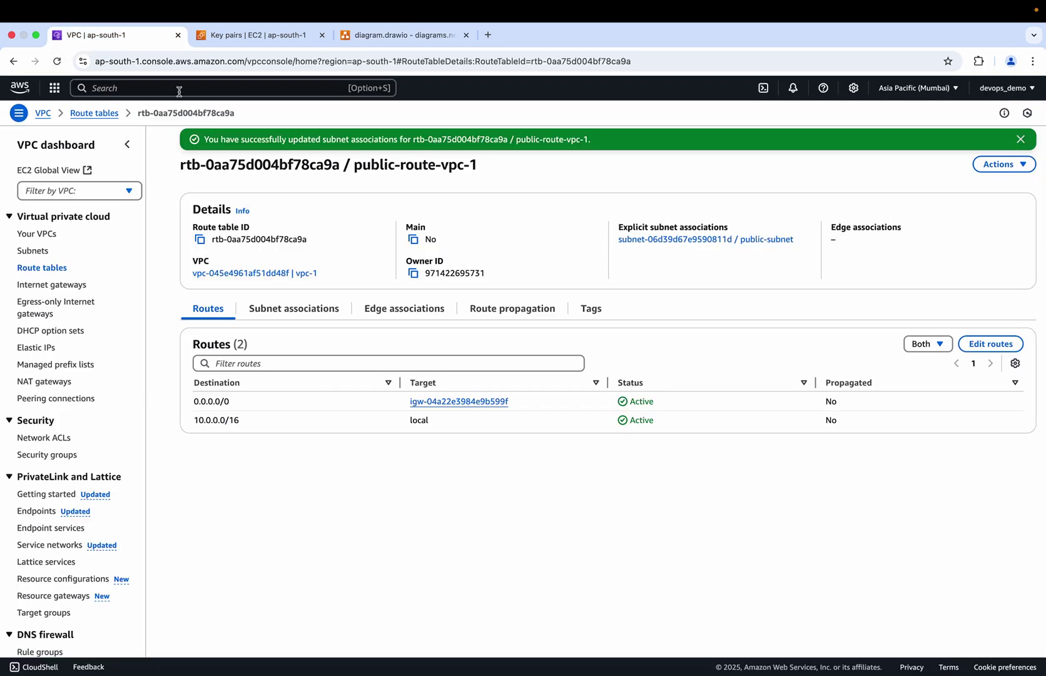
pyautogui.click(373, 36)
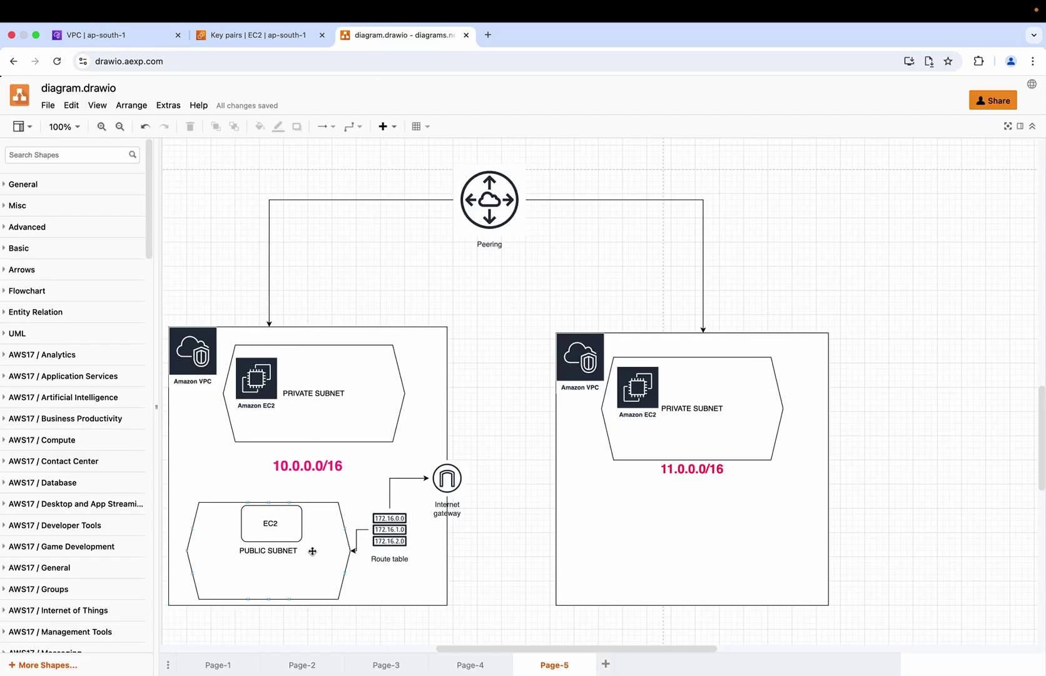
pyautogui.click(321, 530)
pyautogui.click(116, 36)
pyautogui.click(297, 304)
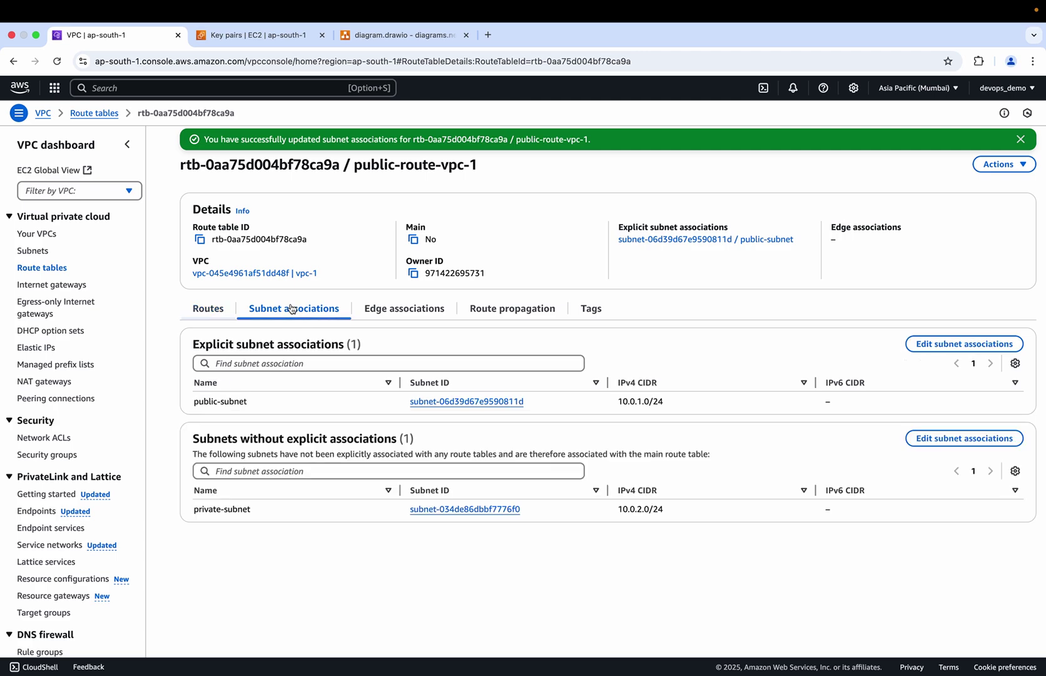
pyautogui.click(210, 312)
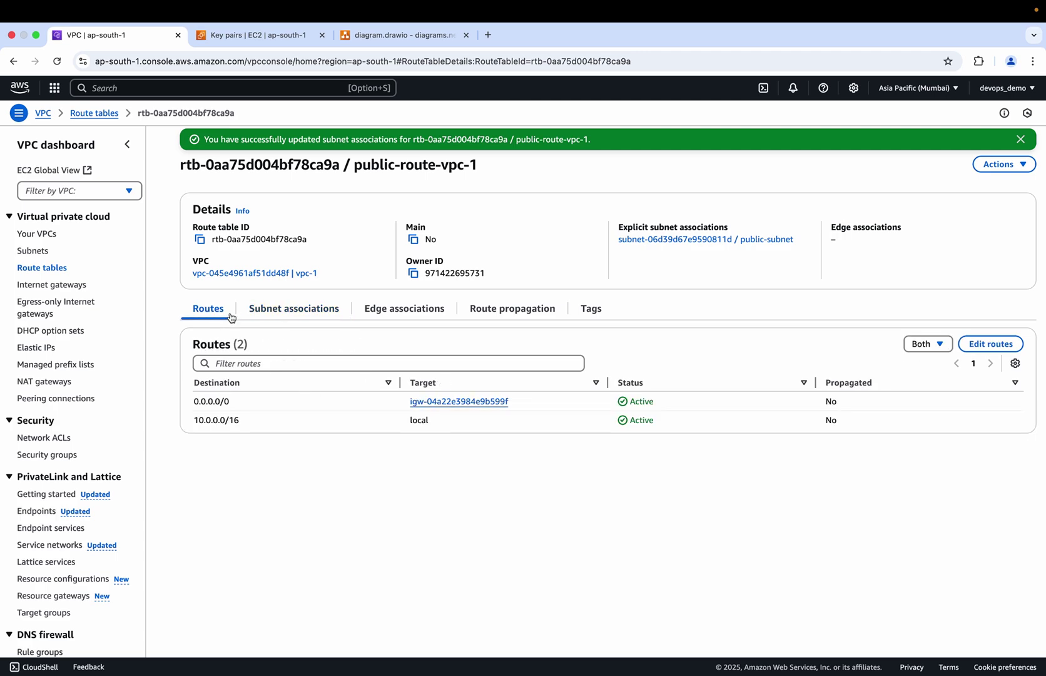
# - Rename the public-subnet subnet of vpc-1 as public-subnet-vpc-1
pyautogui.click(35, 251)
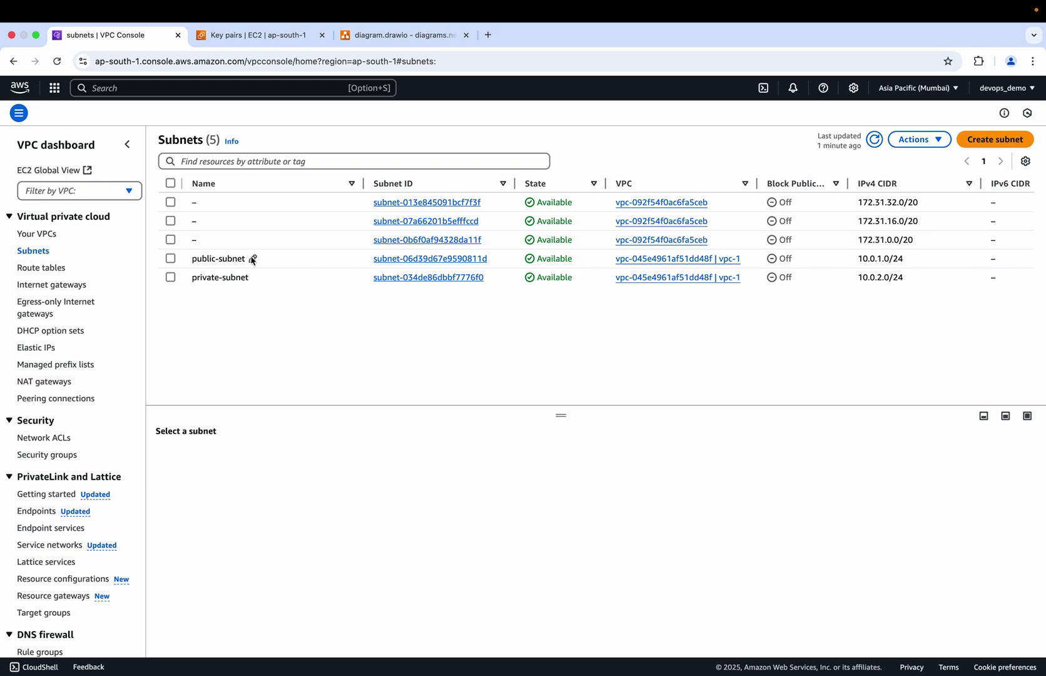
pyautogui.click(253, 258)
pyautogui.click(342, 277)
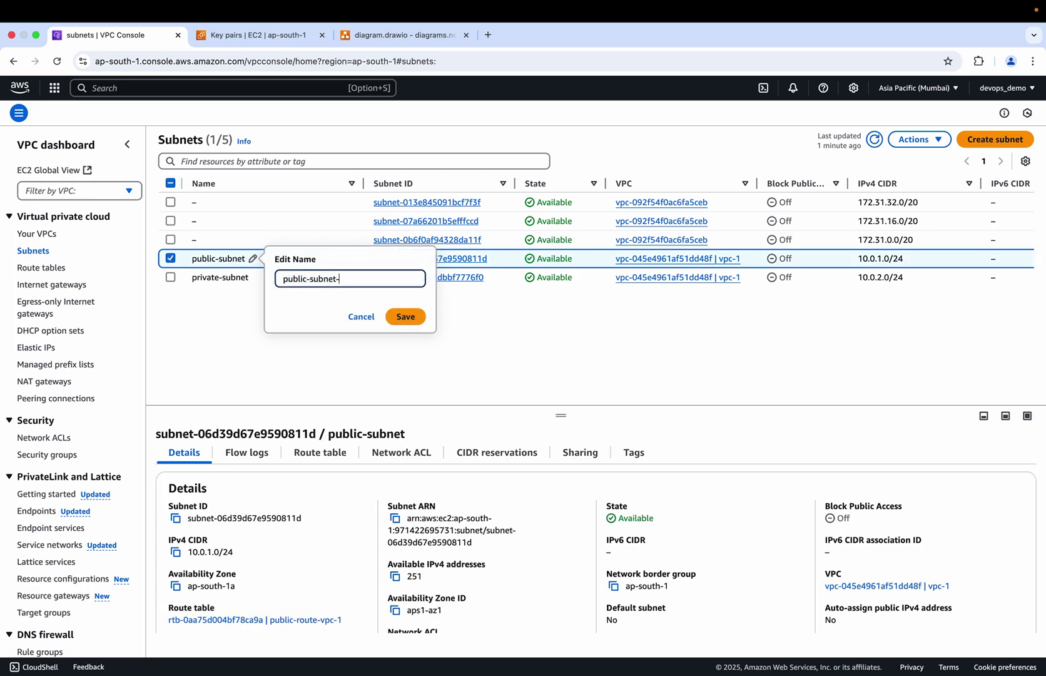
pyautogui.write('-vpc-1')
pyautogui.click(406, 316)
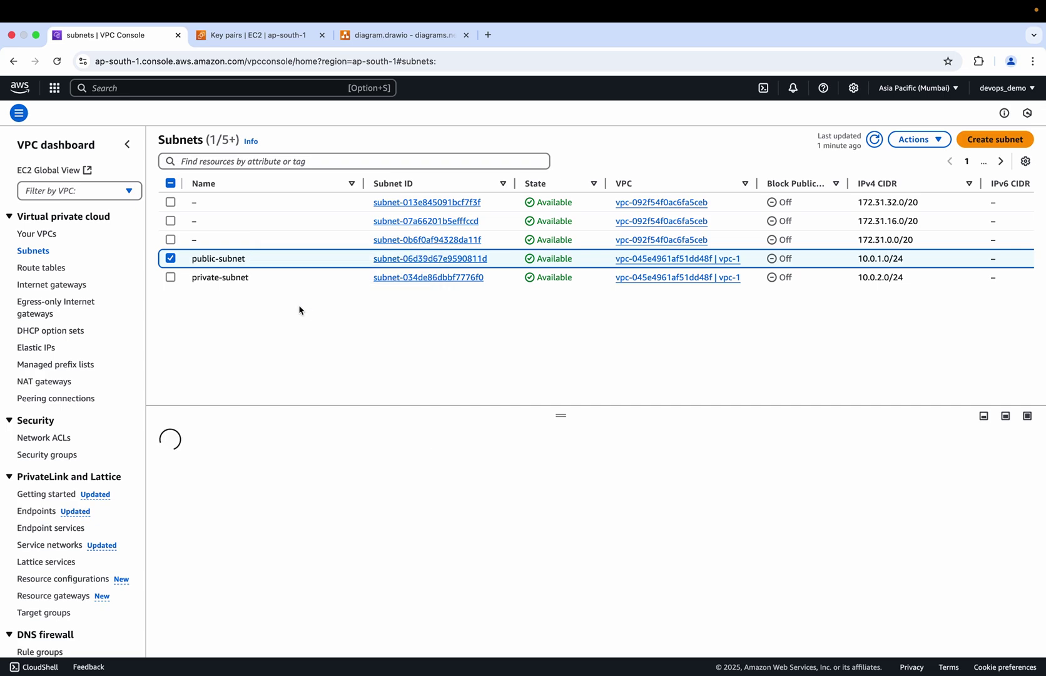
# - Rename the private-subnet subnet of vpc-1 as private-subnet-vpc-1
pyautogui.click(256, 277)
pyautogui.click(348, 300)
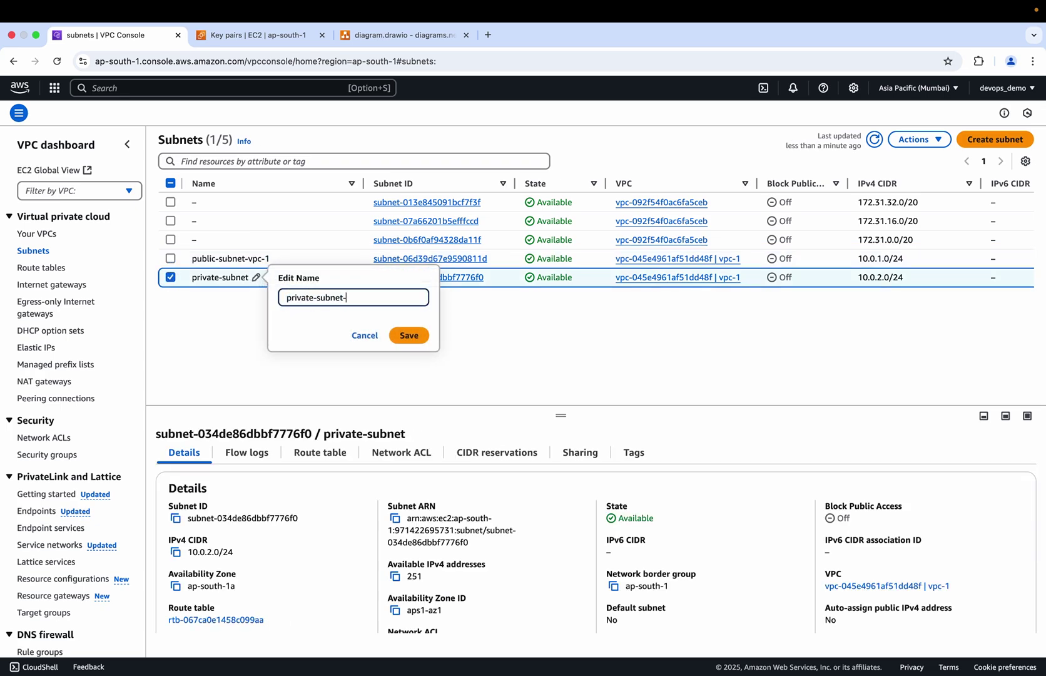
pyautogui.write('-vpx')
pyautogui.press('BackSpace')
pyautogui.write('c-1')
pyautogui.click(409, 335)
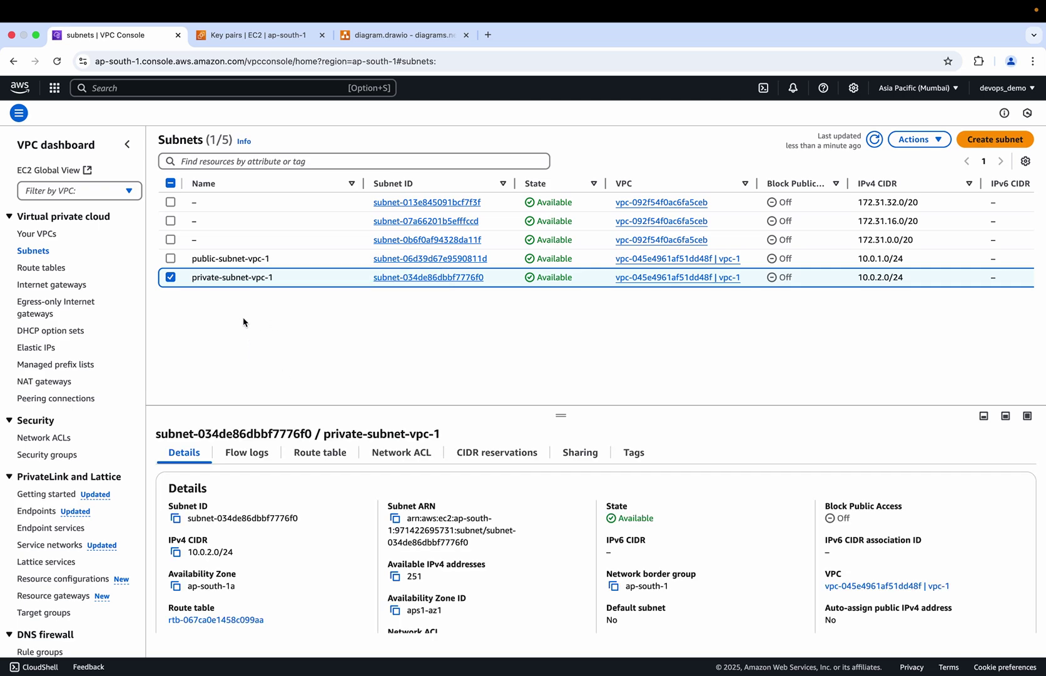
# - Check the route tables, the refreshed subnet list and the VPC list
pyautogui.click(49, 269)
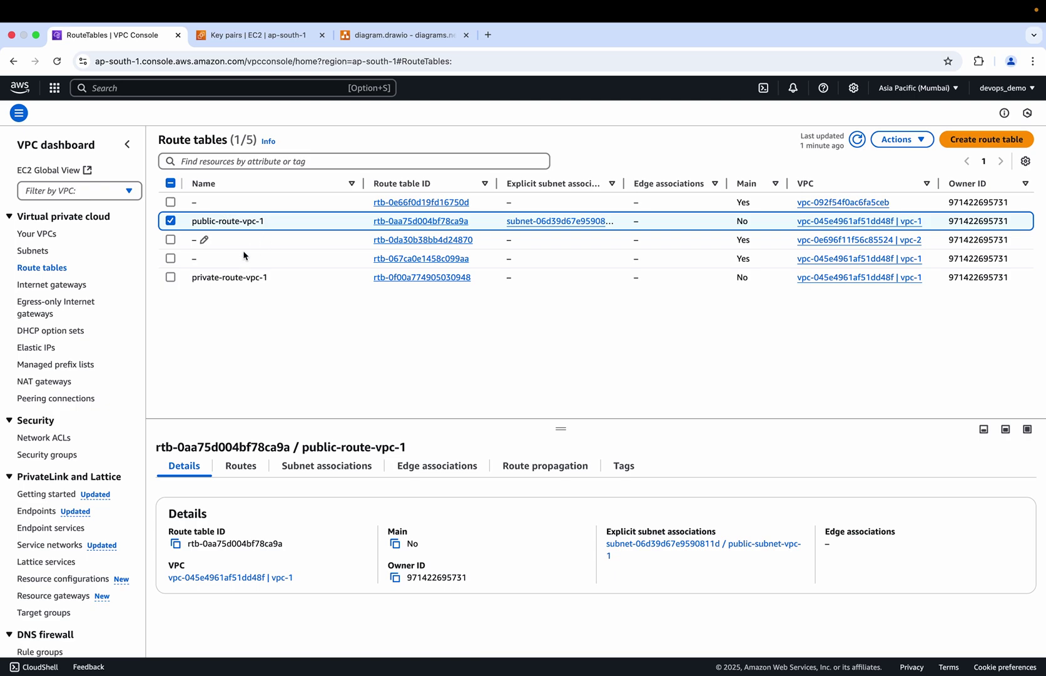
pyautogui.click(39, 251)
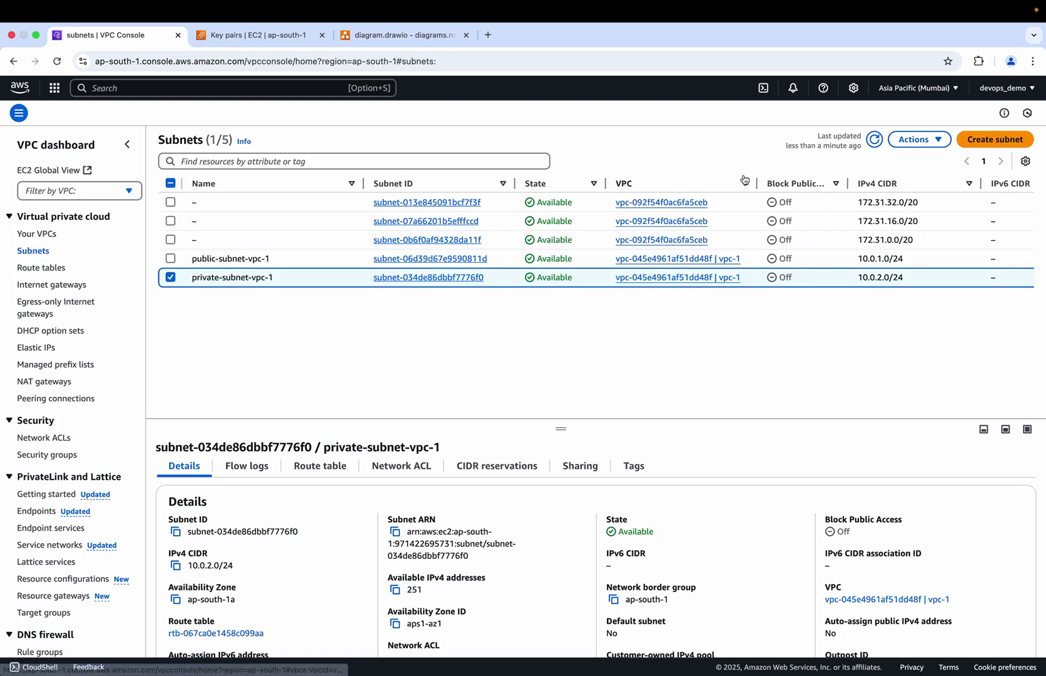
pyautogui.click(874, 139)
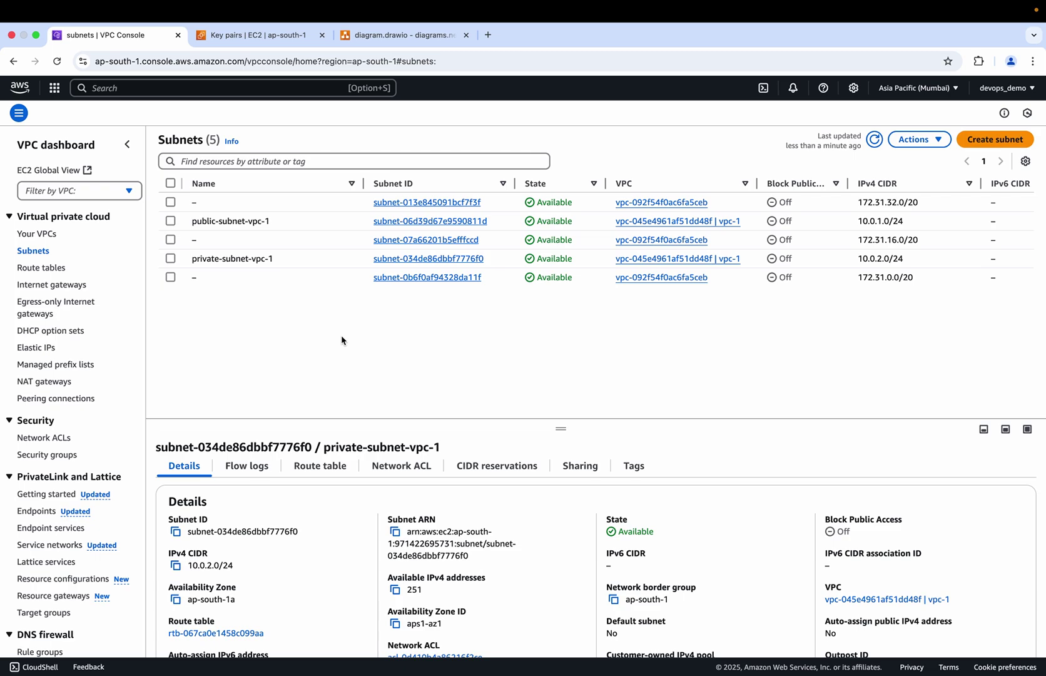
pyautogui.click(36, 234)
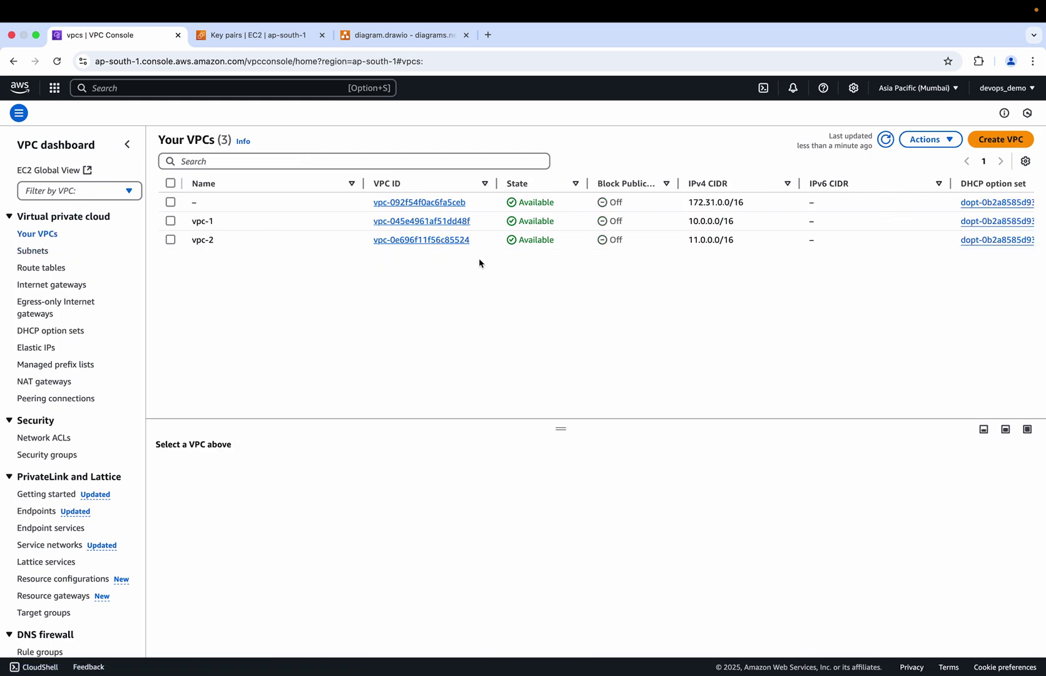
# - Start creating a subnet in vpc-2 and name it private-subnet-vpc-2
pyautogui.click(28, 251)
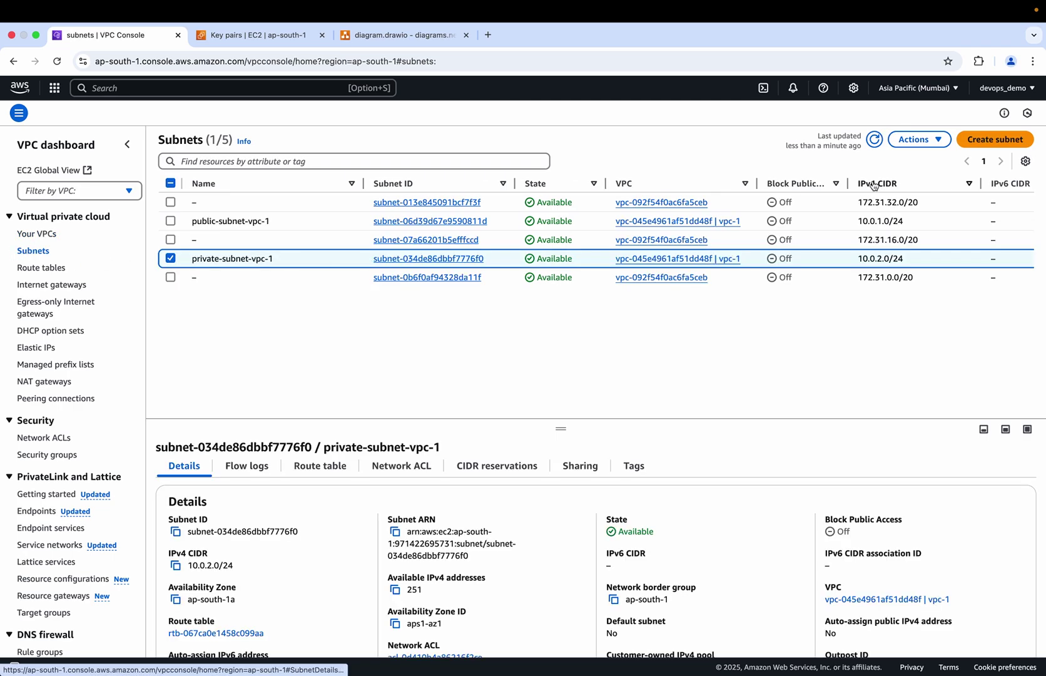
pyautogui.click(994, 139)
pyautogui.click(360, 217)
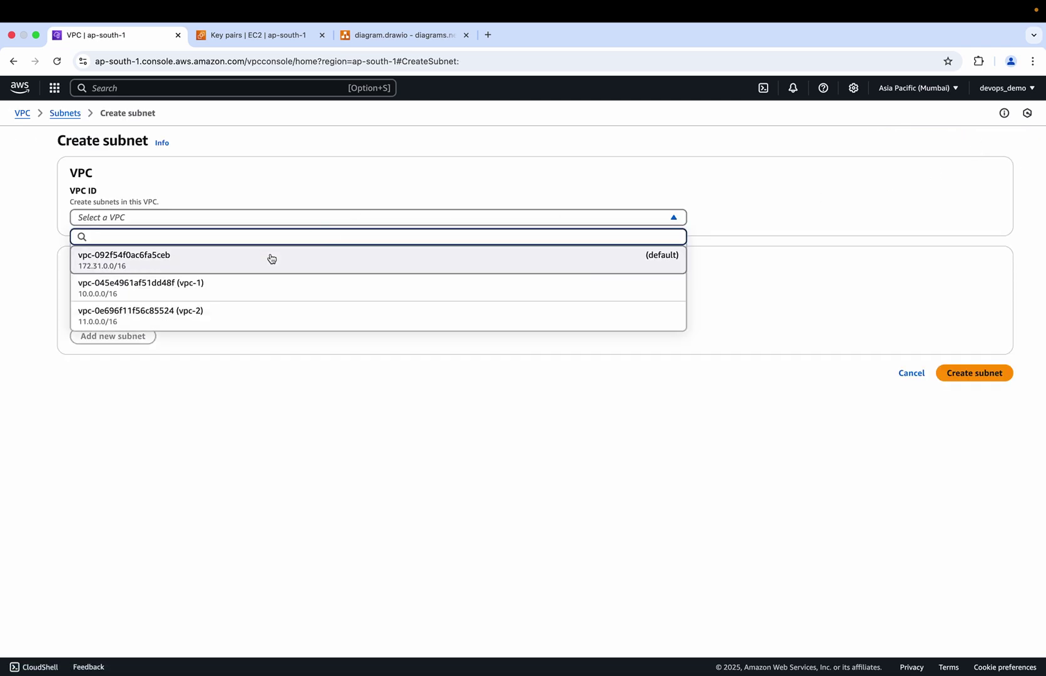
pyautogui.click(206, 311)
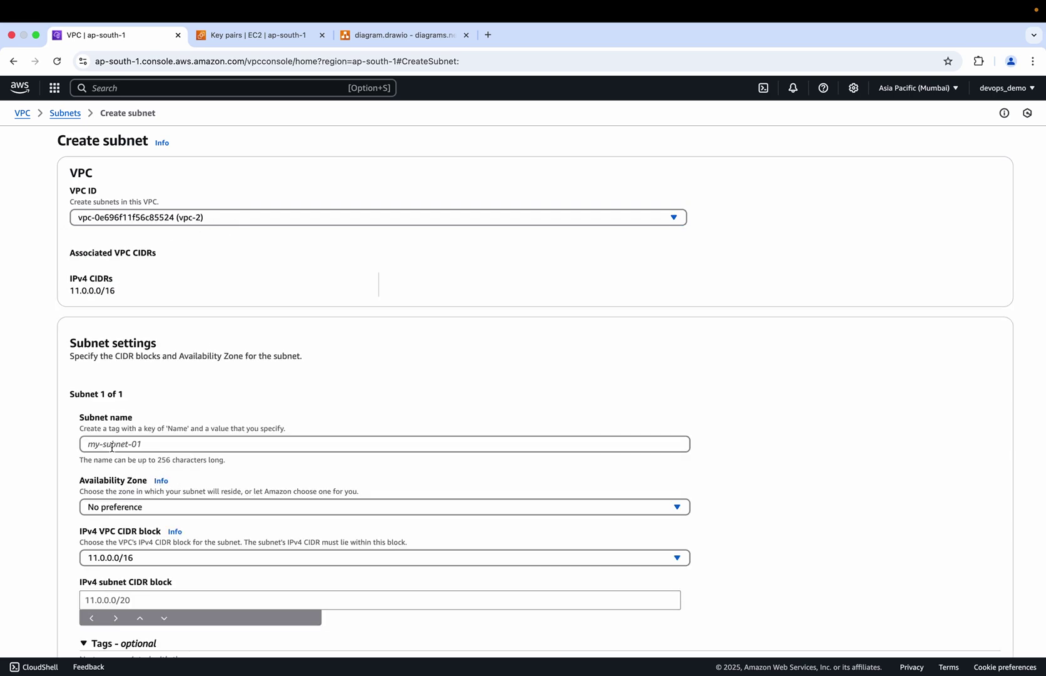
pyautogui.click(112, 446)
pyautogui.write('private-s')
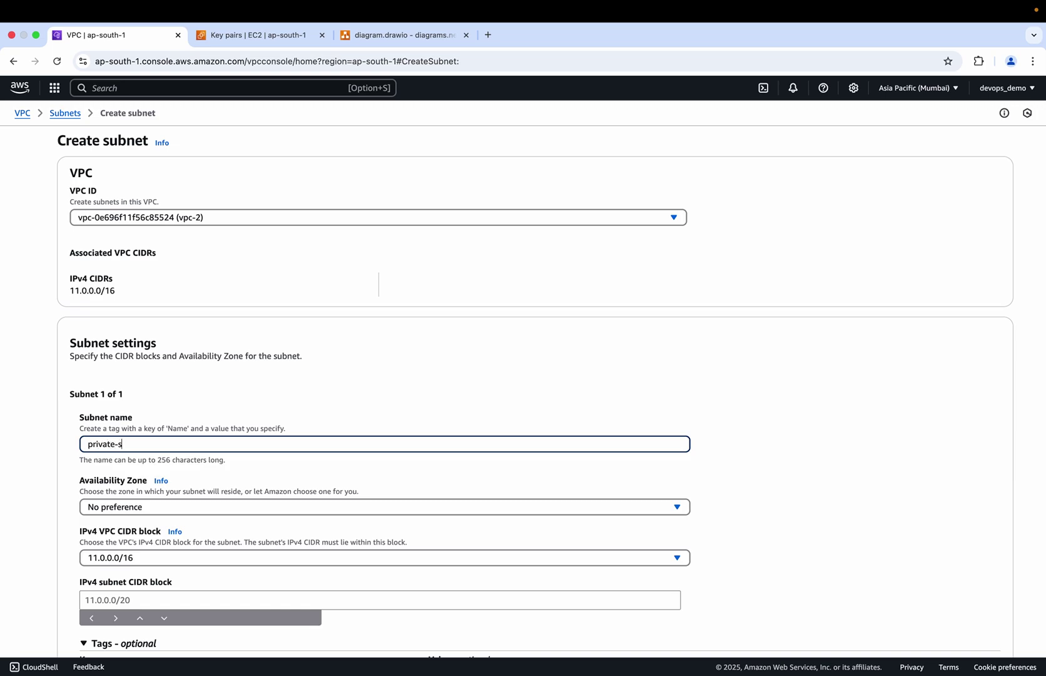
pyautogui.write('ubnet-vpc-2')
# - Give the new subnet availability zone ap-south-1a and IPv4 CIDR block 11.0.1.0/24, create it, and open the route table list
pyautogui.scroll(-3, 124, 380)
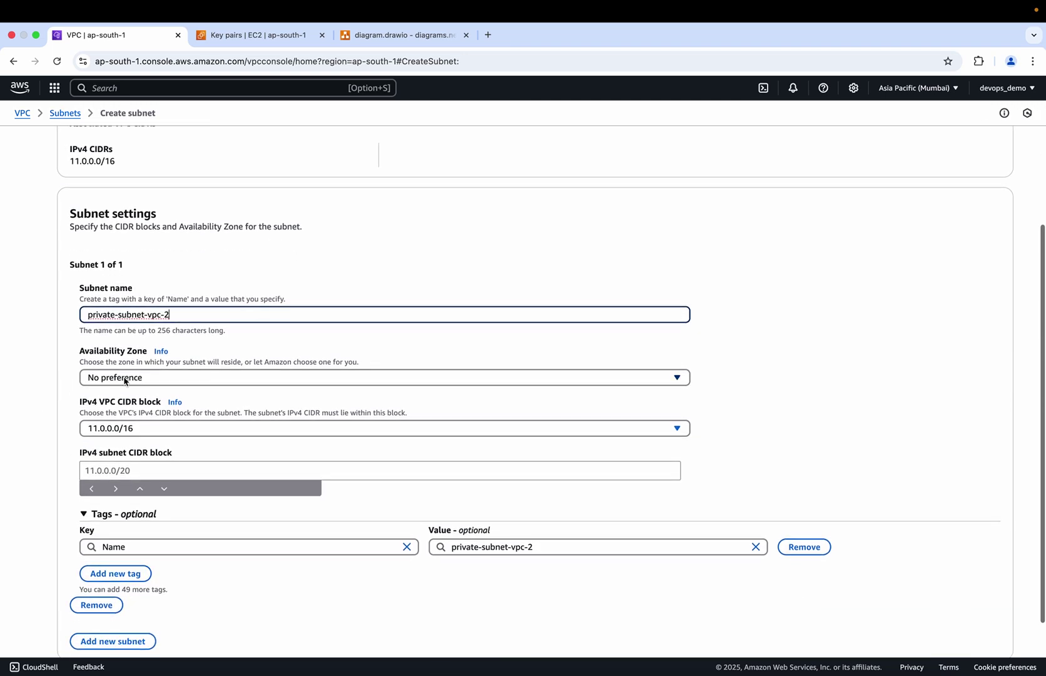
pyautogui.click(124, 377)
pyautogui.click(278, 437)
pyautogui.scroll(-1, 174, 441)
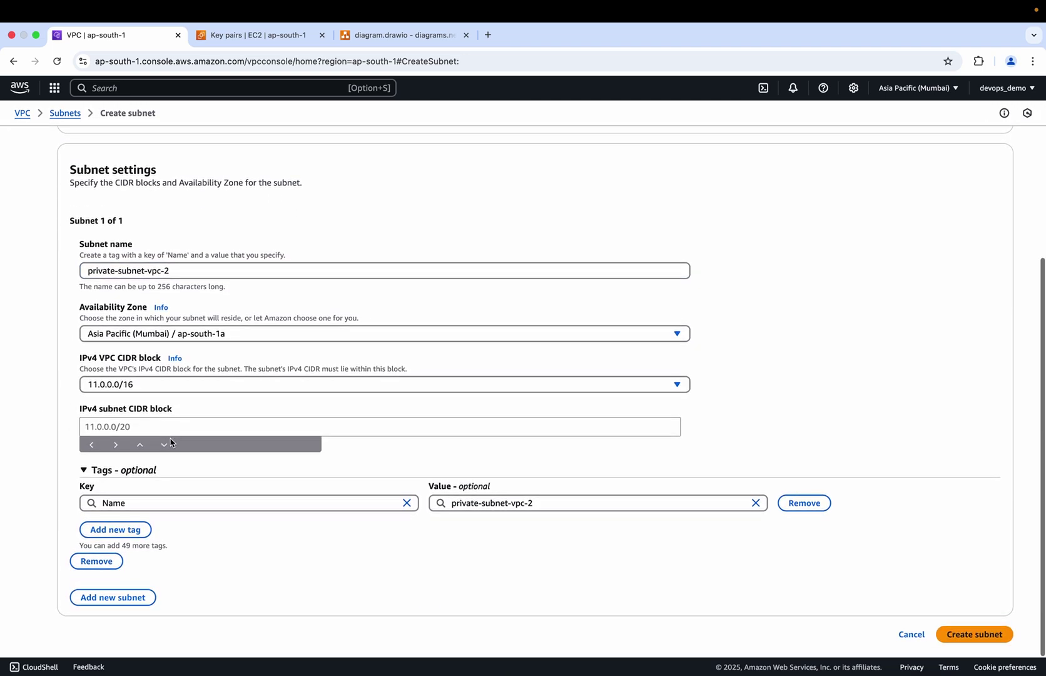
pyautogui.click(129, 427)
pyautogui.write('11.0.1.0')
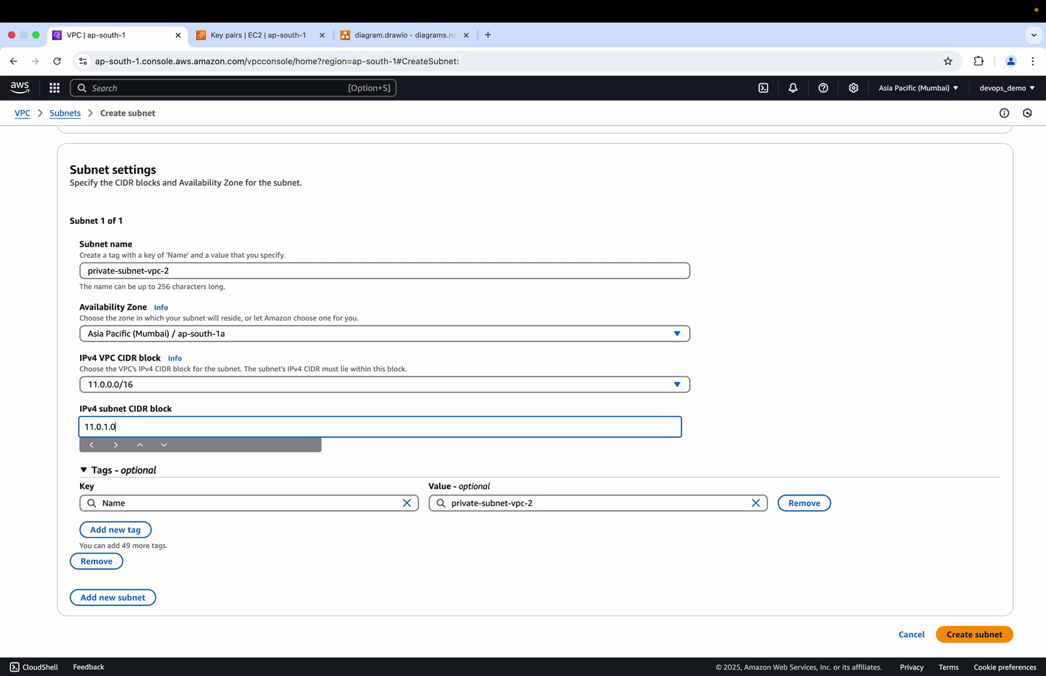
pyautogui.write('/24')
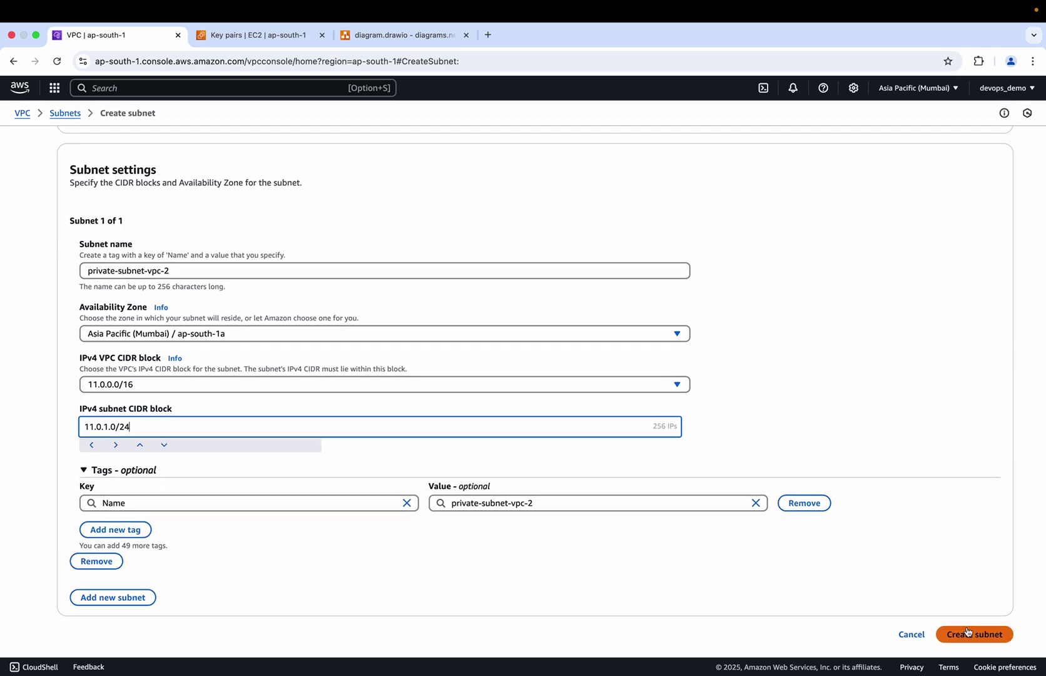
pyautogui.click(966, 635)
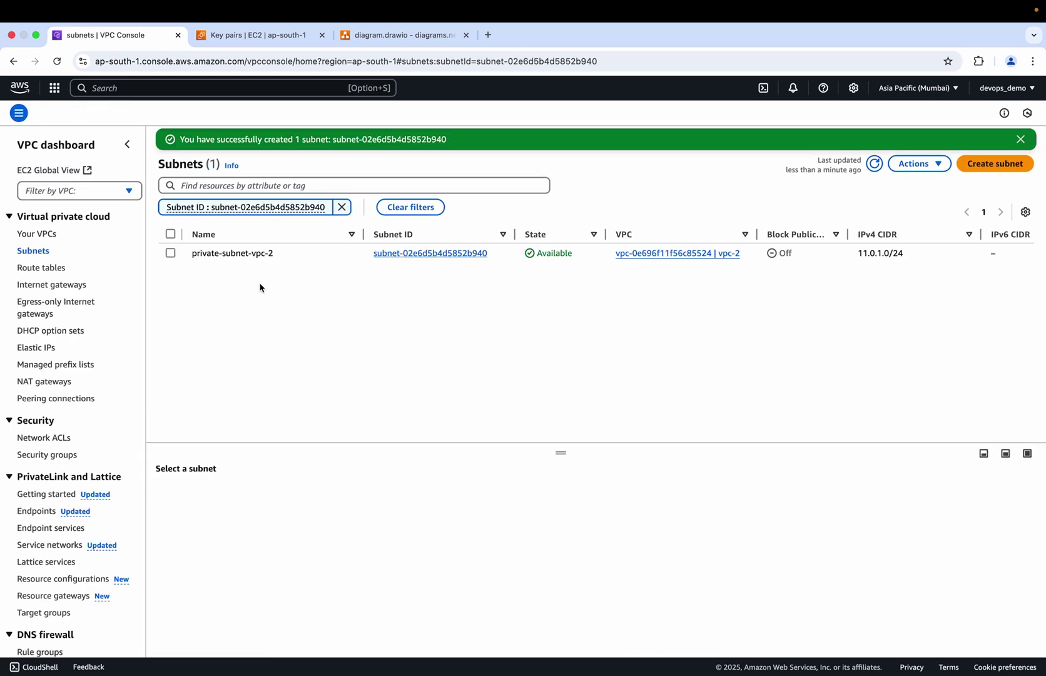
pyautogui.click(42, 269)
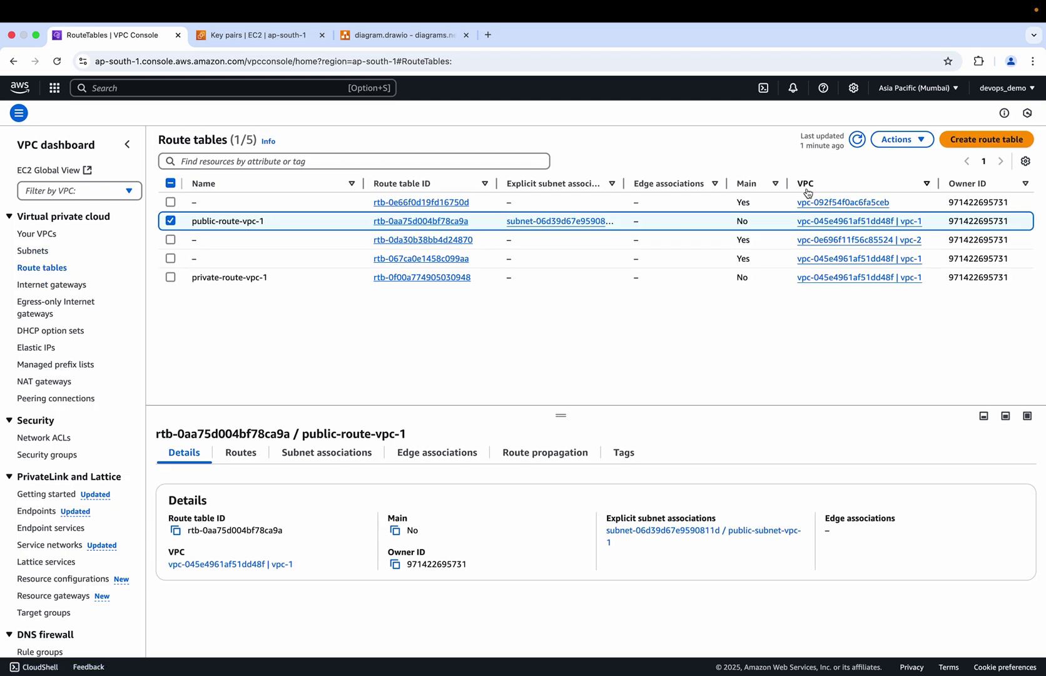
# - Create a route table named private-route-vpc-2 in vpc-2
pyautogui.click(987, 140)
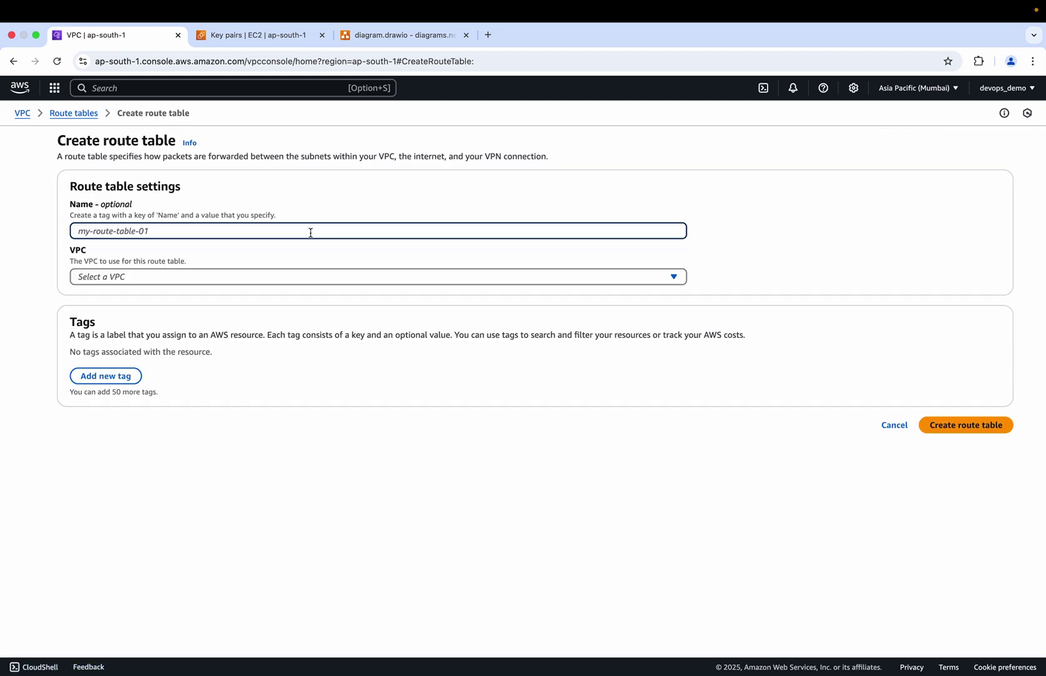
pyautogui.write('private')
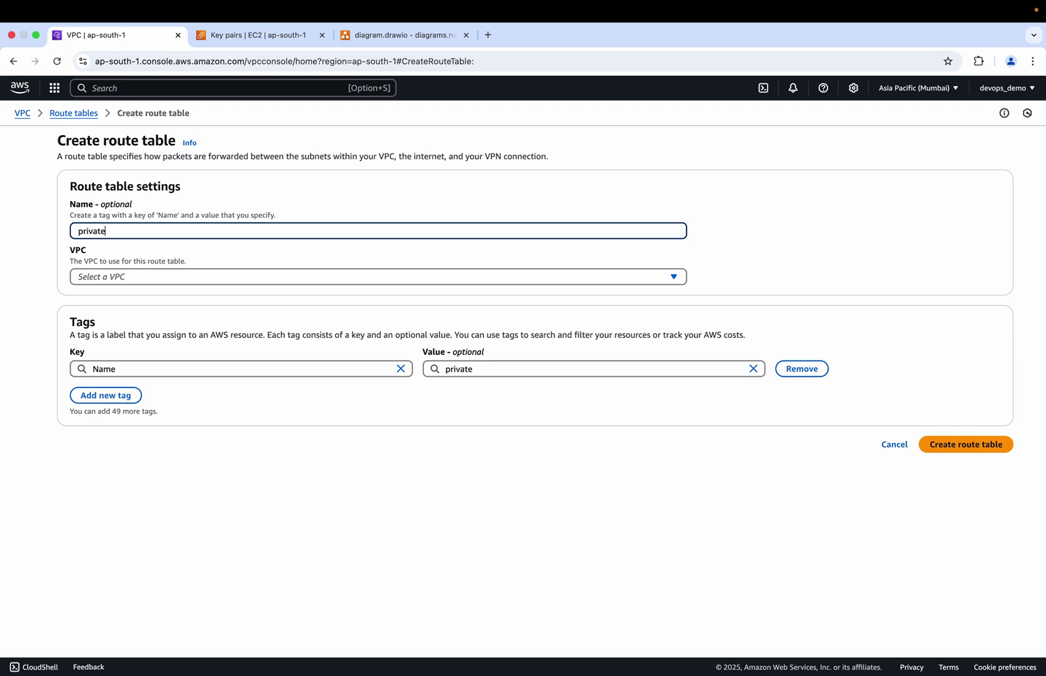
pyautogui.write('-rote')
pyautogui.write('ute')
pyautogui.write('-vpc-2')
pyautogui.click(314, 279)
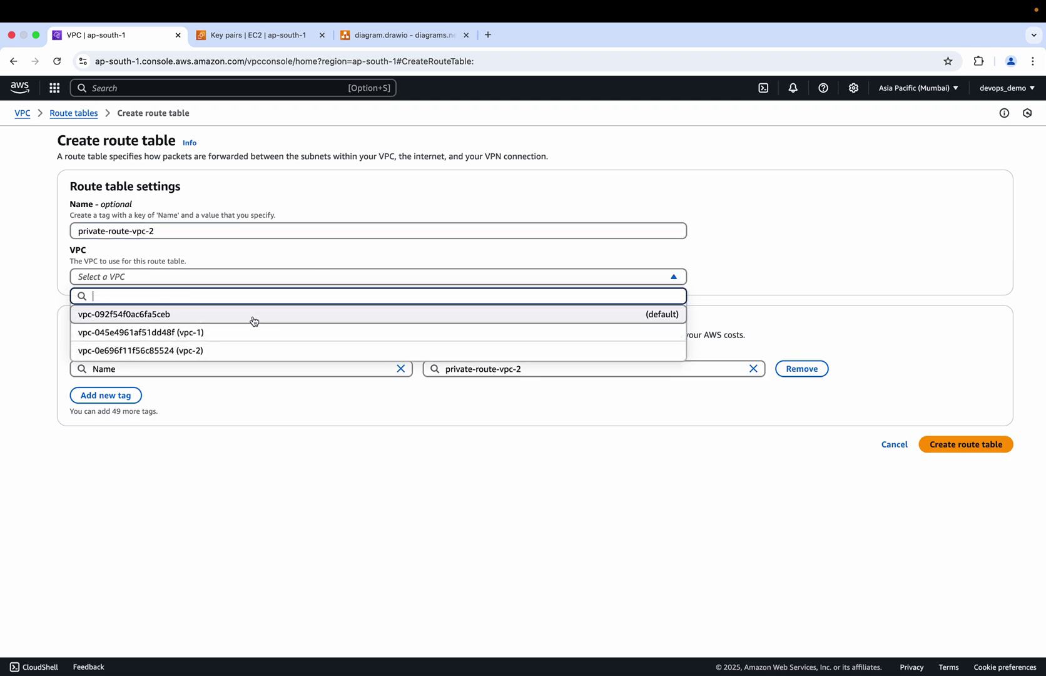
pyautogui.click(211, 354)
pyautogui.click(933, 443)
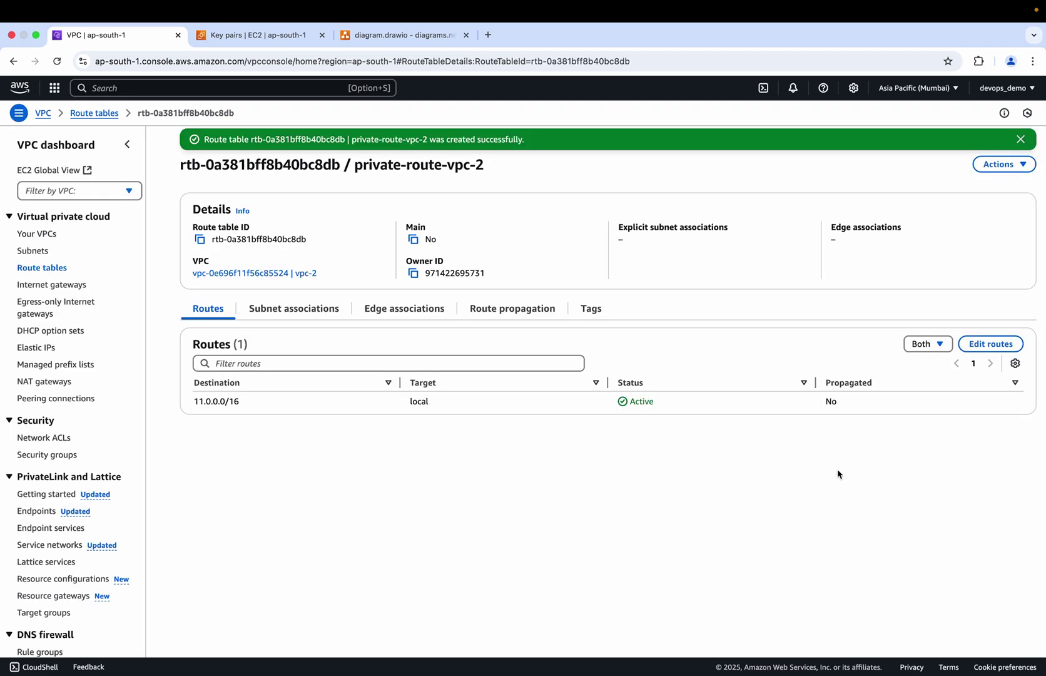
# - Associate the private-subnet-vpc-2 subnet with the private-route-vpc-2 route table and switch to the draw.io architecture diagram
pyautogui.click(294, 309)
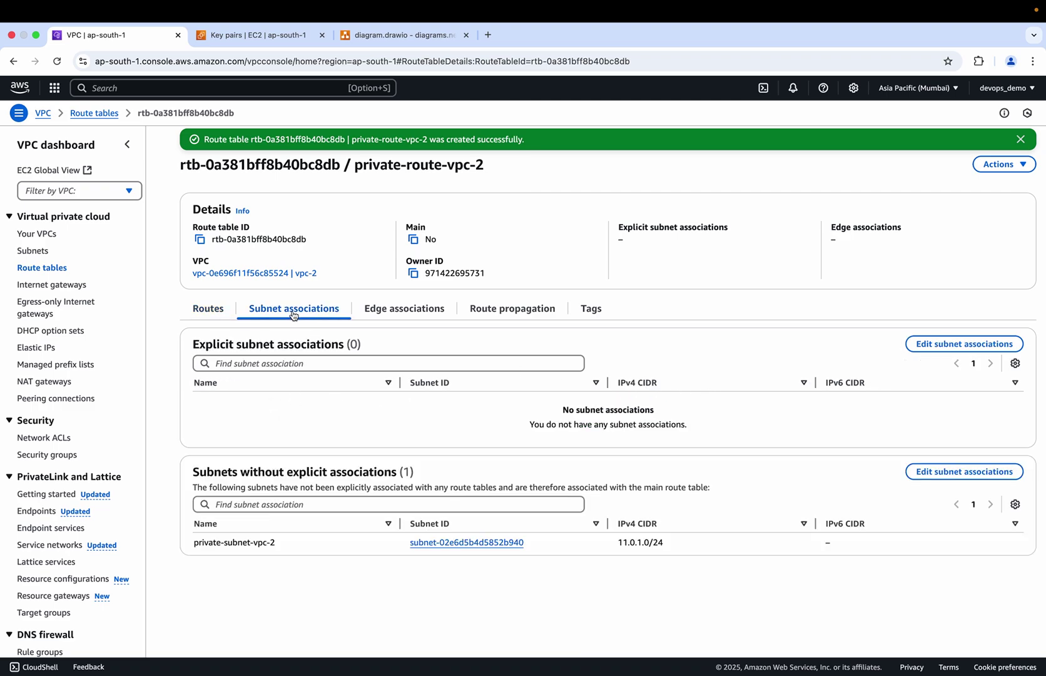
pyautogui.click(945, 344)
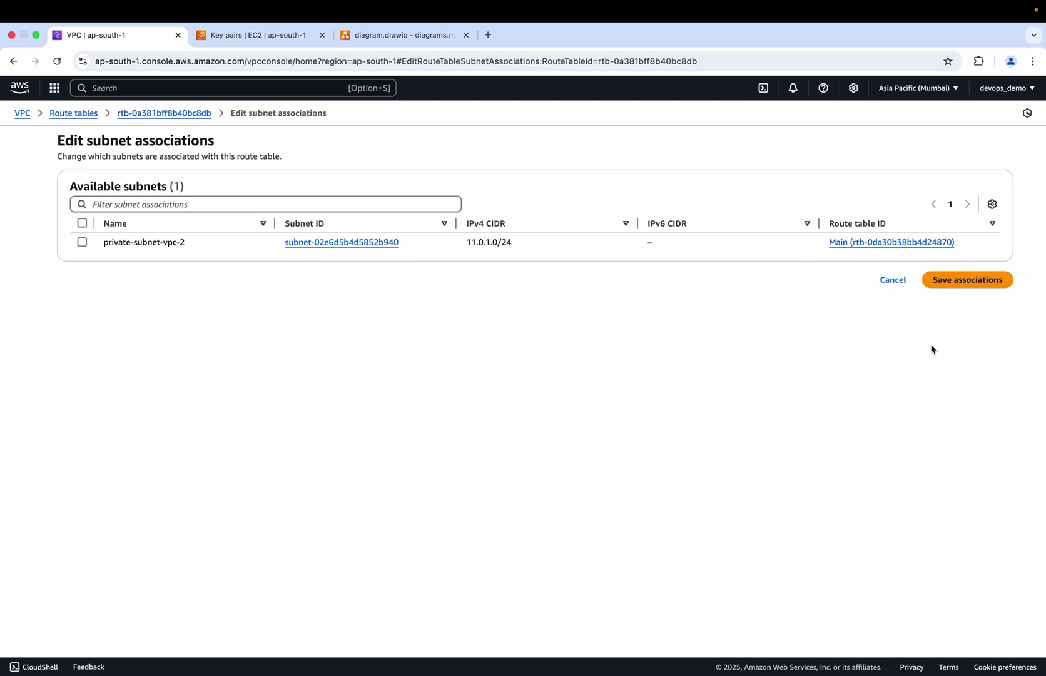
pyautogui.click(82, 243)
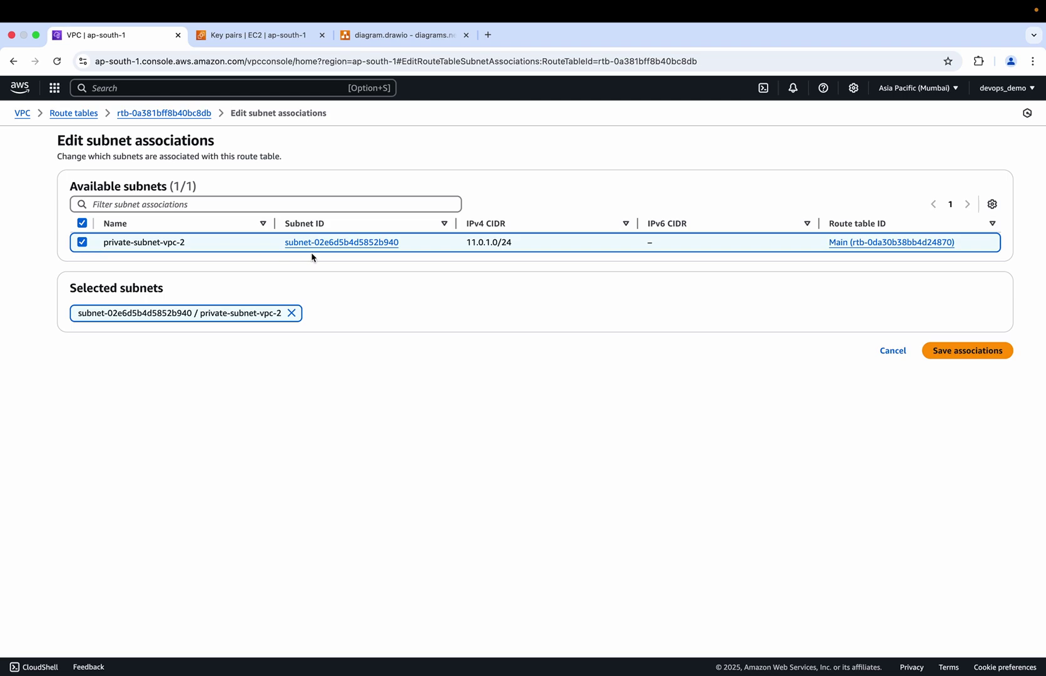
pyautogui.click(946, 352)
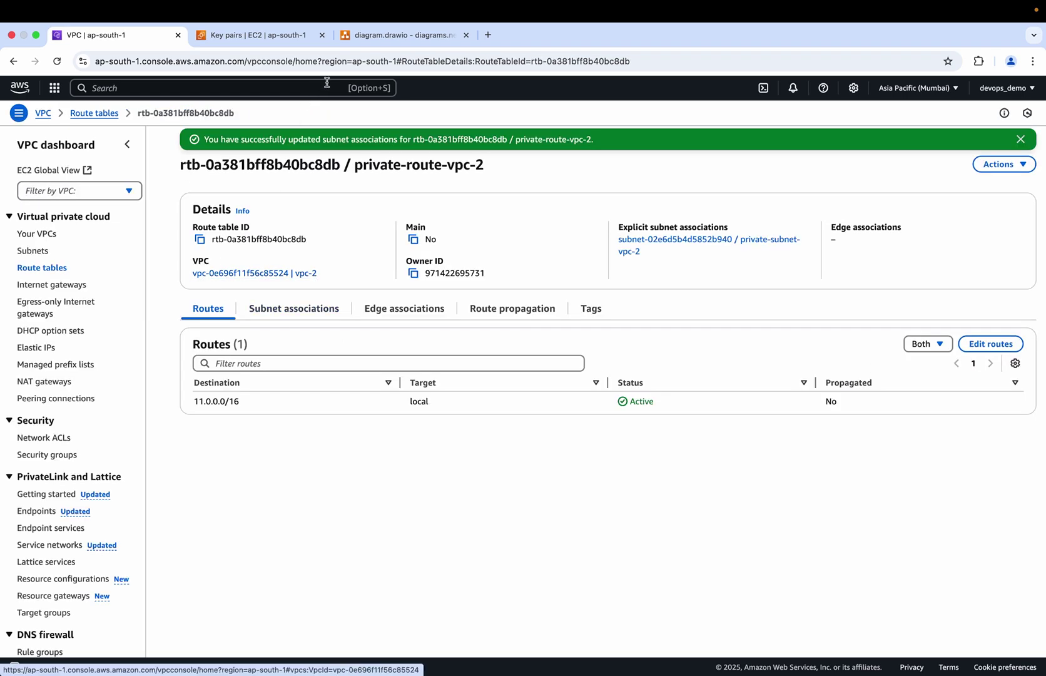
pyautogui.click(393, 37)
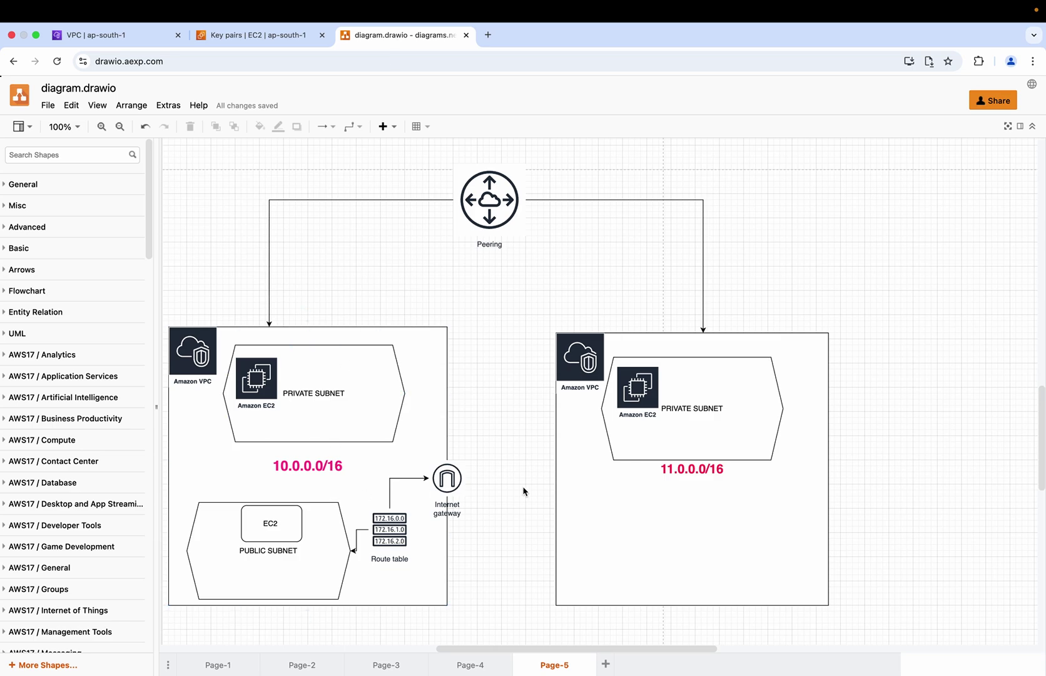
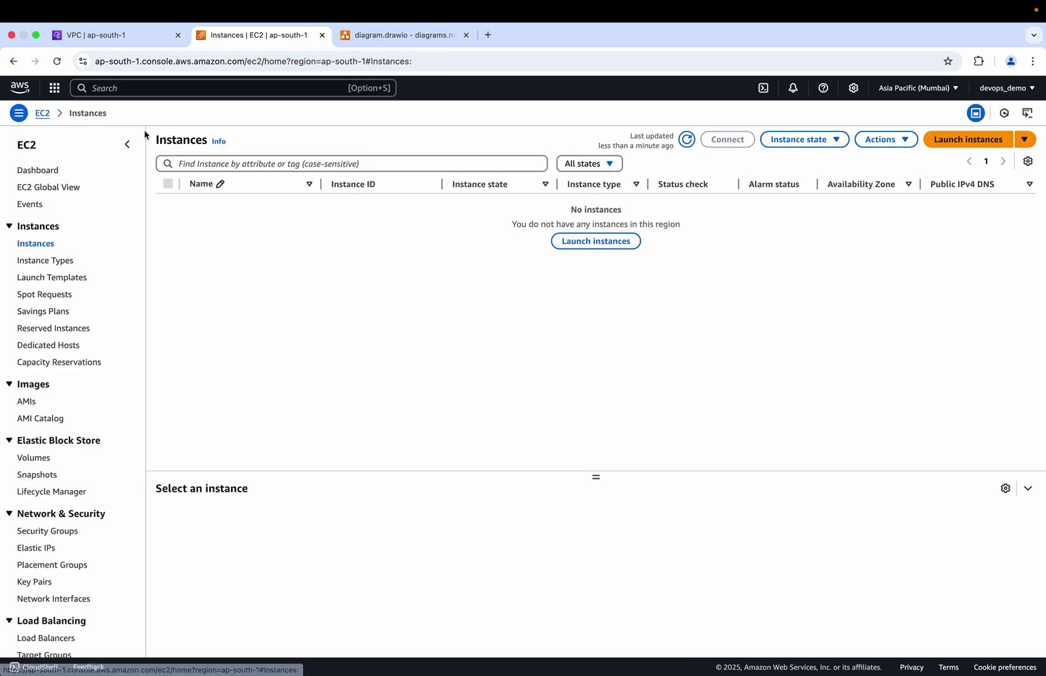
# - Start launching an EC2 instance named bastion-server and choose the key pair public
pyautogui.click(965, 139)
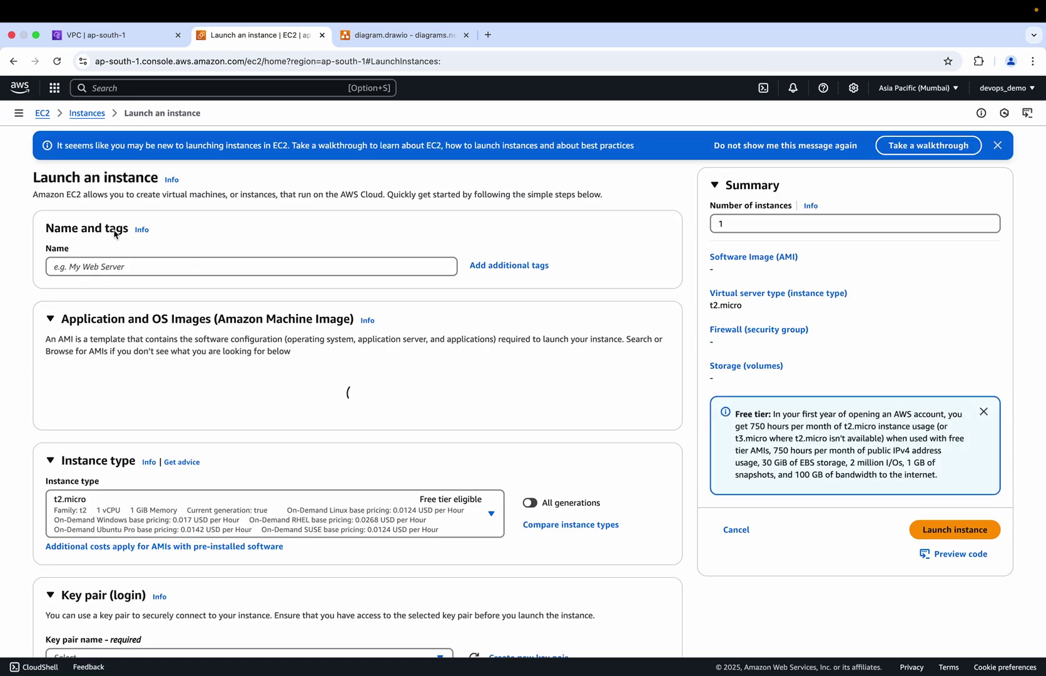
pyautogui.click(103, 268)
pyautogui.write('bastion-server')
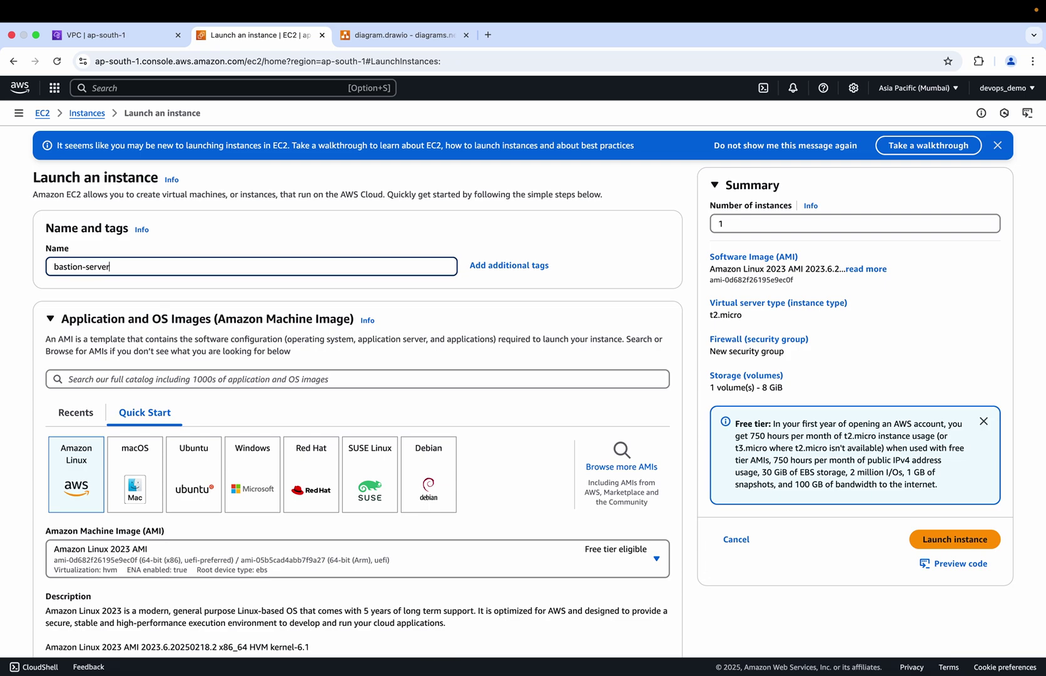
pyautogui.scroll(-10, 85, 319)
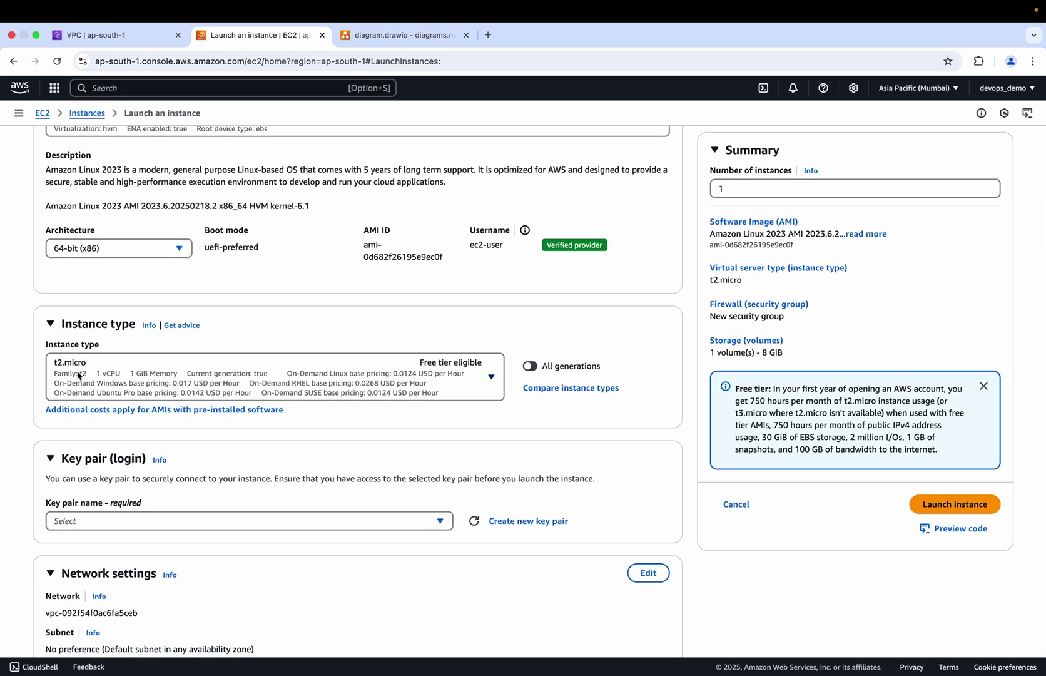
pyautogui.scroll(4, 119, 372)
pyautogui.scroll(2, 75, 294)
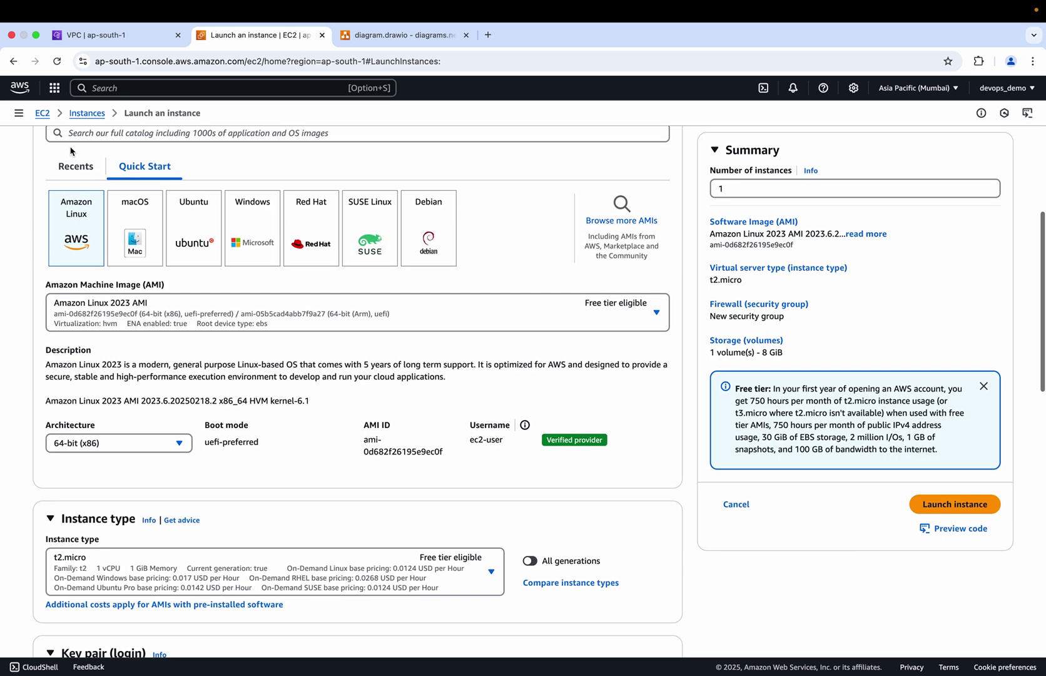
pyautogui.scroll(-3, 181, 313)
pyautogui.scroll(-5, 191, 327)
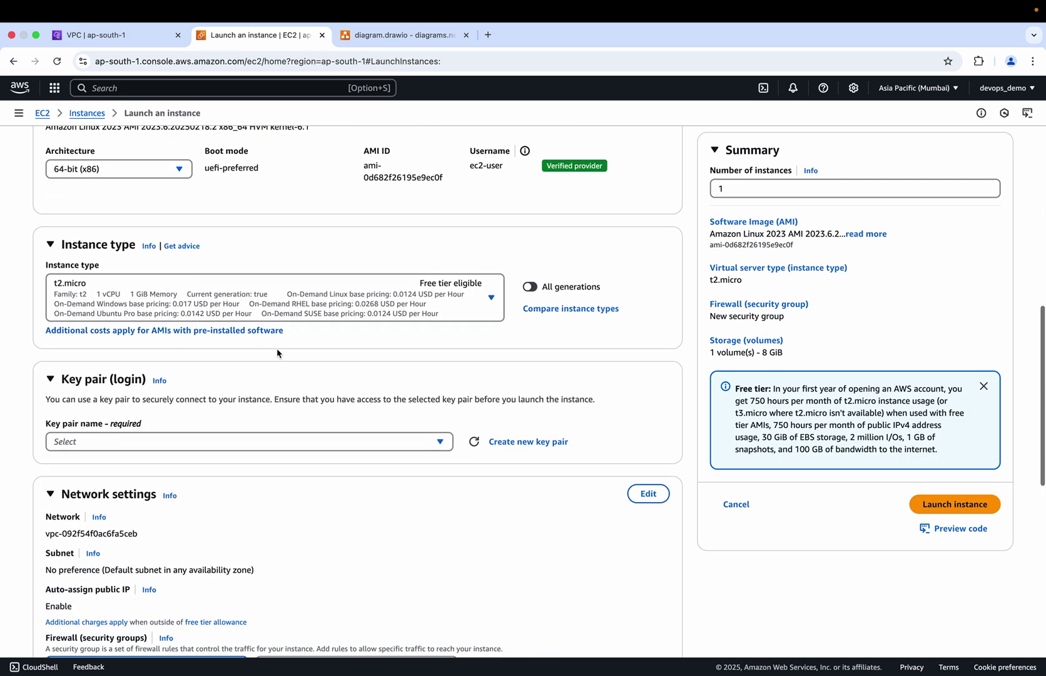
pyautogui.click(180, 424)
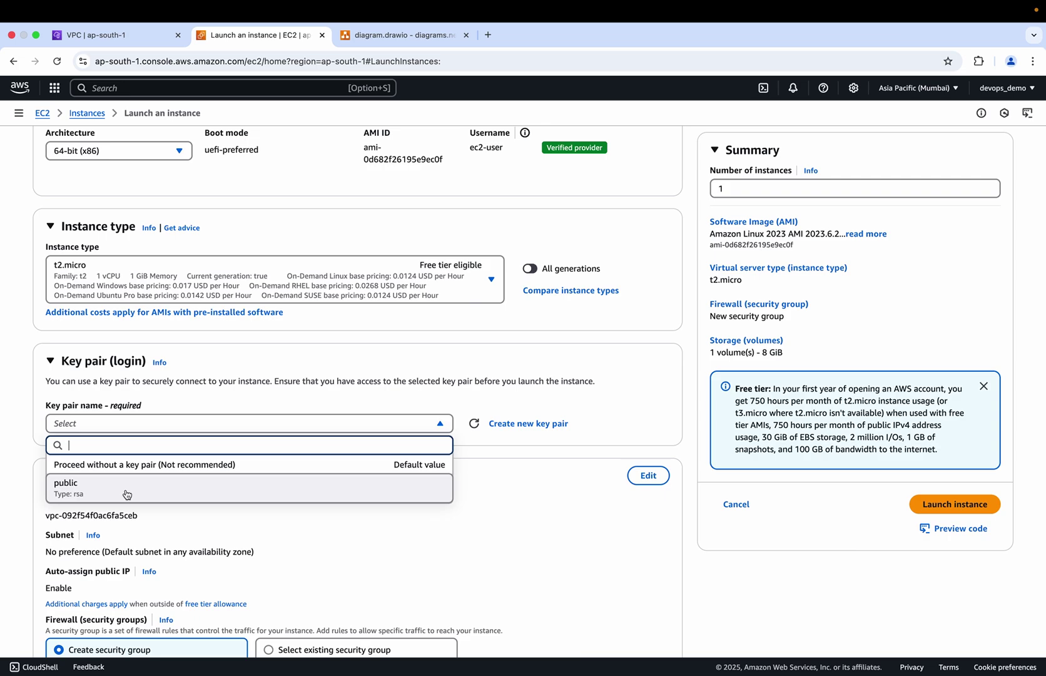
pyautogui.click(126, 491)
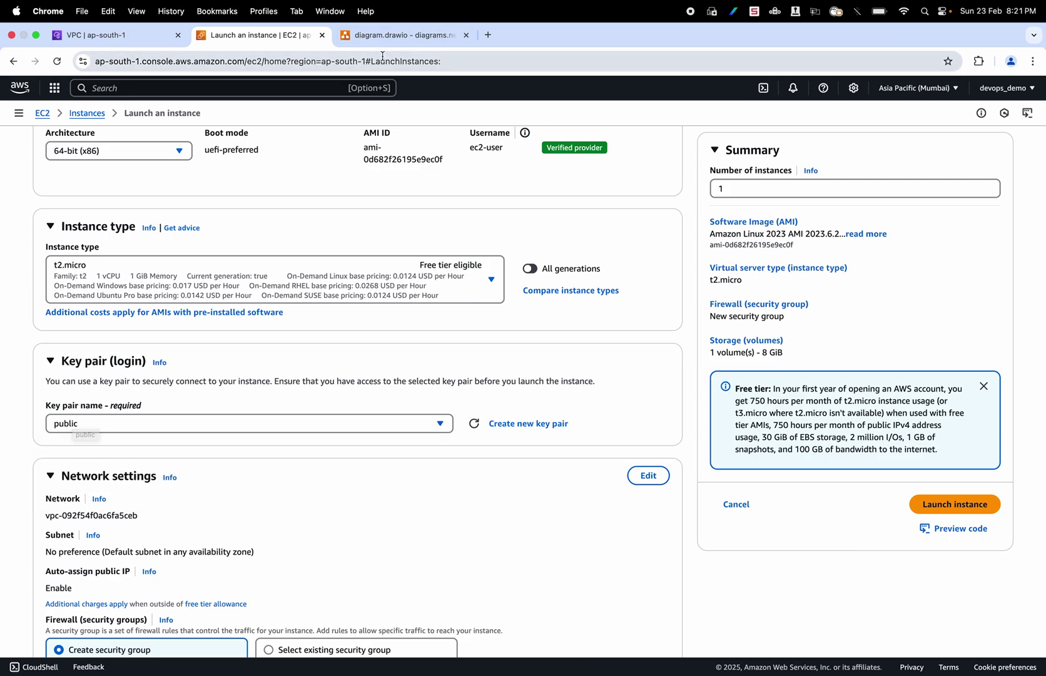
# - Check the diagram, then place the instance in vpc-1 on public-subnet-vpc-1 and enable auto-assignment of a public IP
pyautogui.click(400, 35)
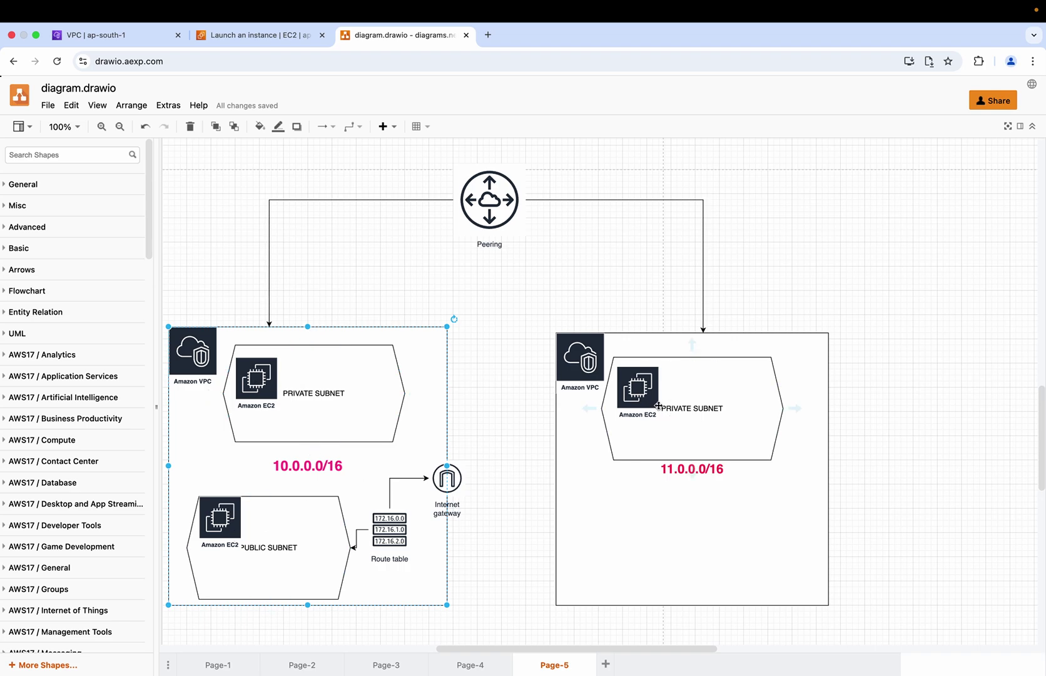
pyautogui.click(256, 40)
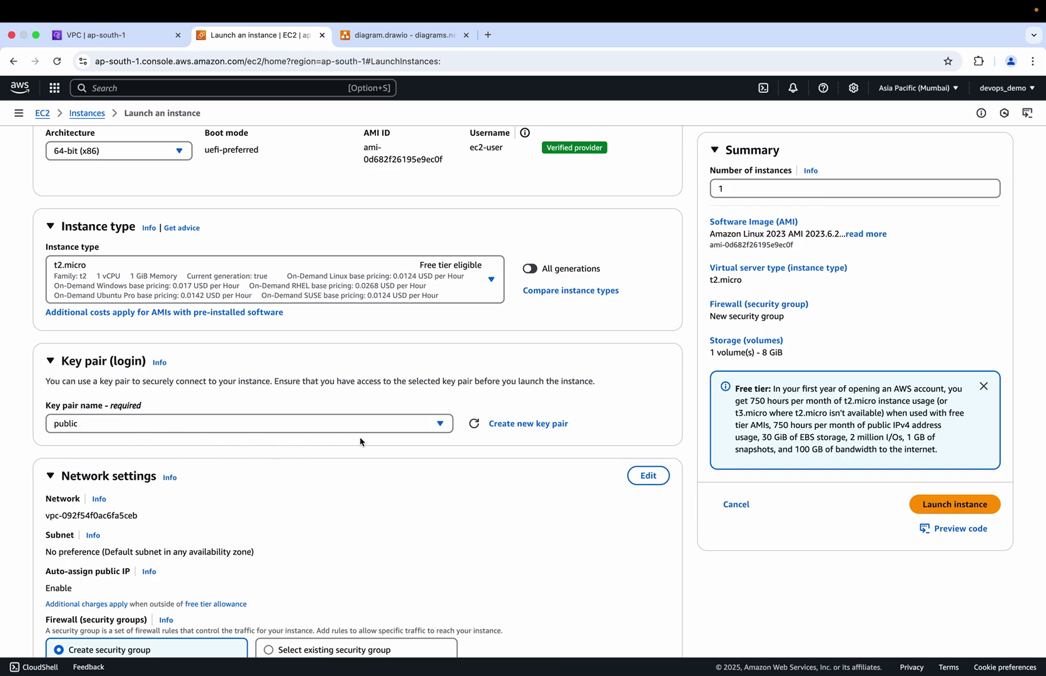
pyautogui.click(657, 475)
pyautogui.scroll(-3, 376, 479)
pyautogui.click(348, 350)
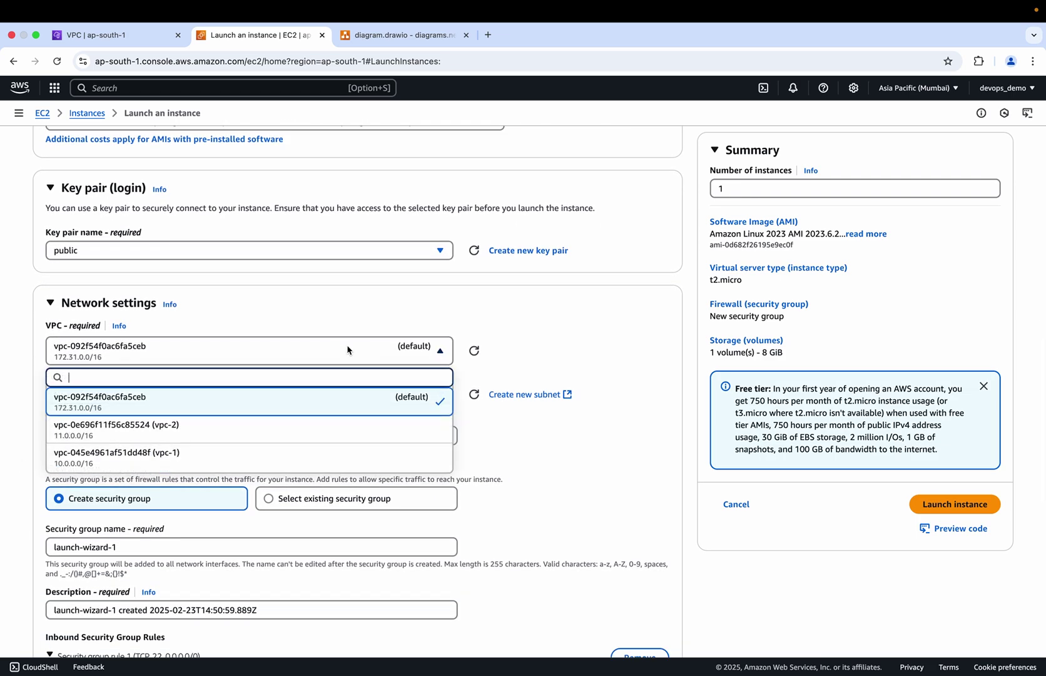
pyautogui.click(187, 451)
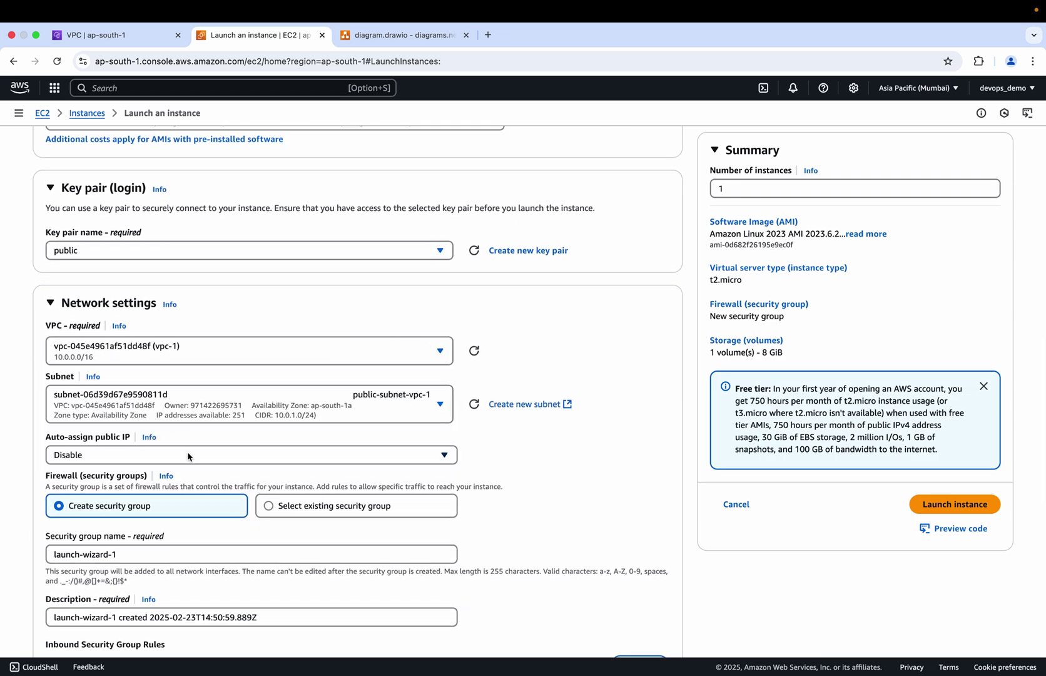
pyautogui.click(109, 454)
pyautogui.click(82, 476)
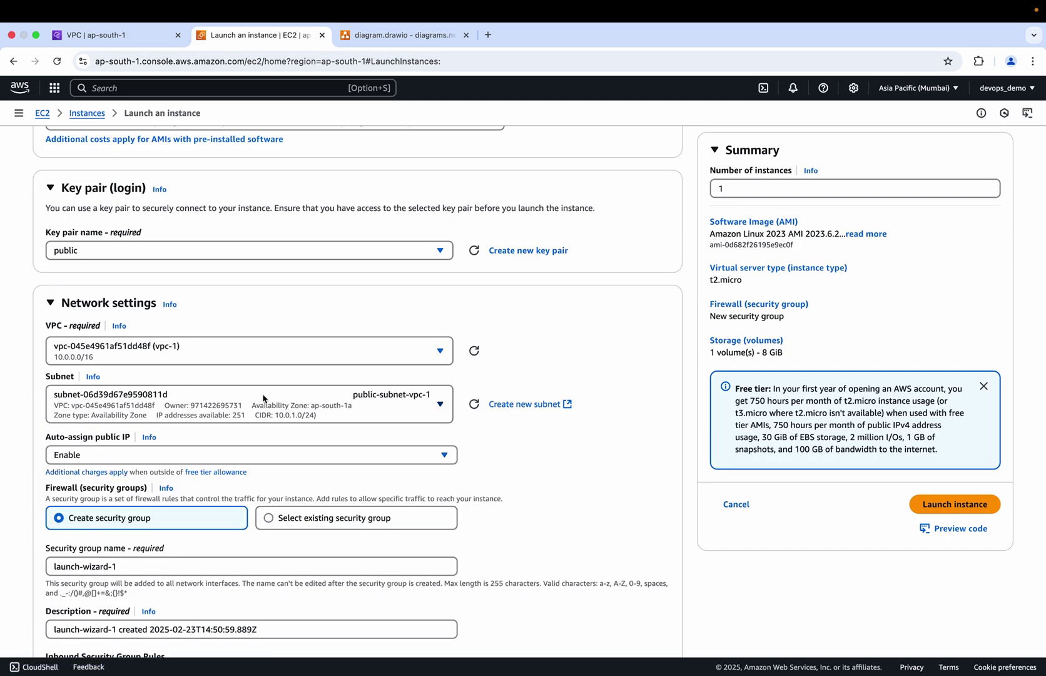
pyautogui.click(390, 405)
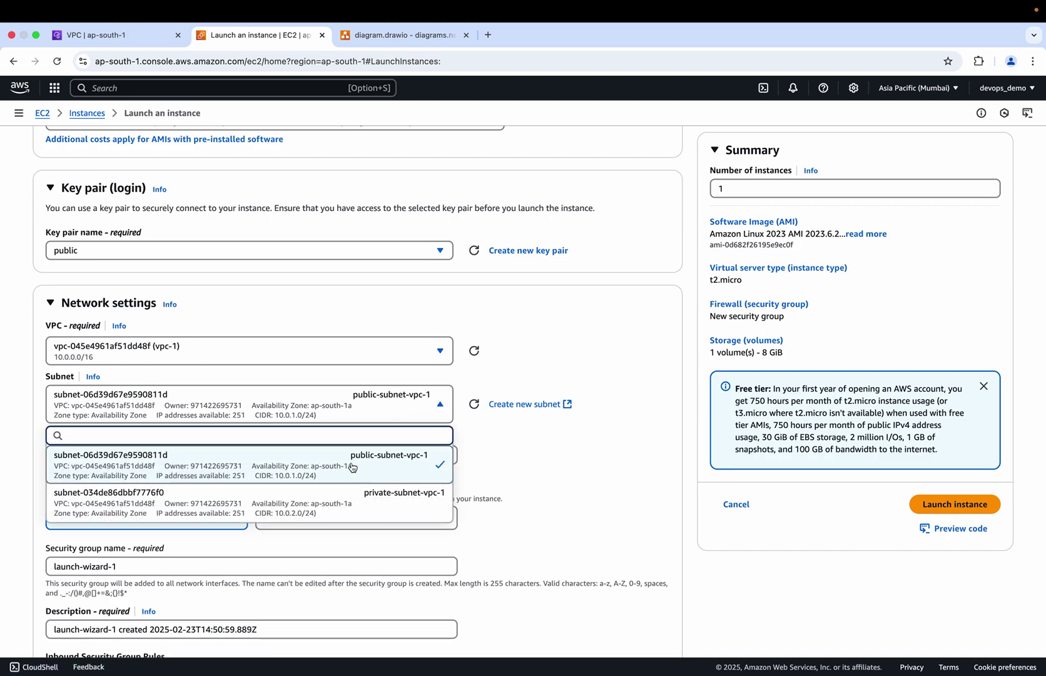
pyautogui.click(496, 459)
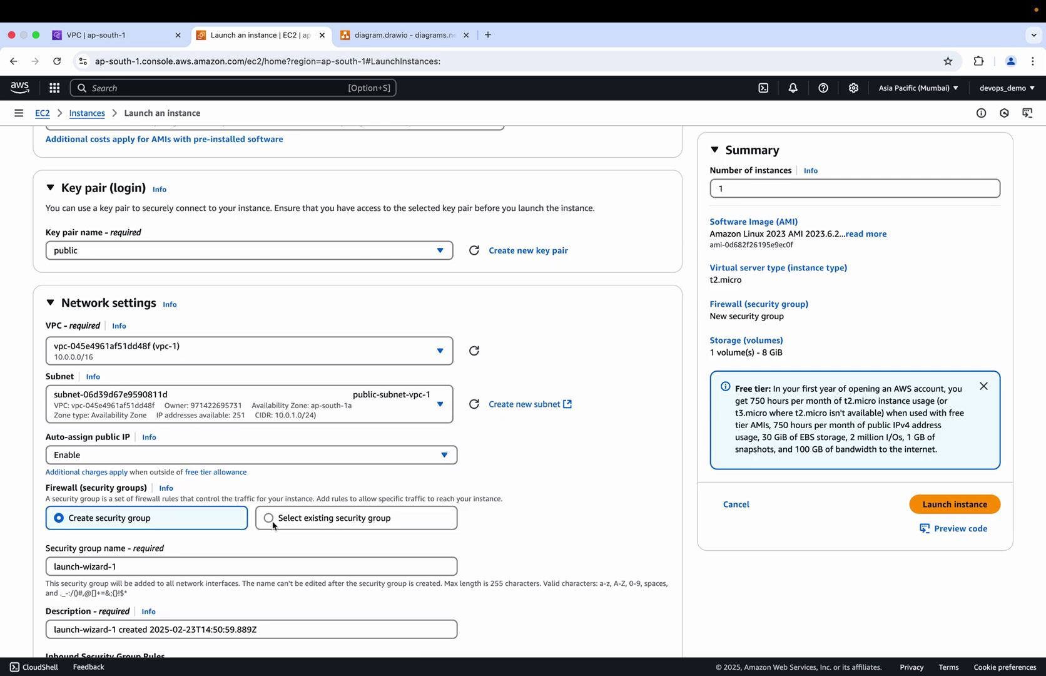
# - Set both the name and the description of the instance's new security group to bastion-sg
pyautogui.scroll(-2, 274, 525)
pyautogui.click(125, 520)
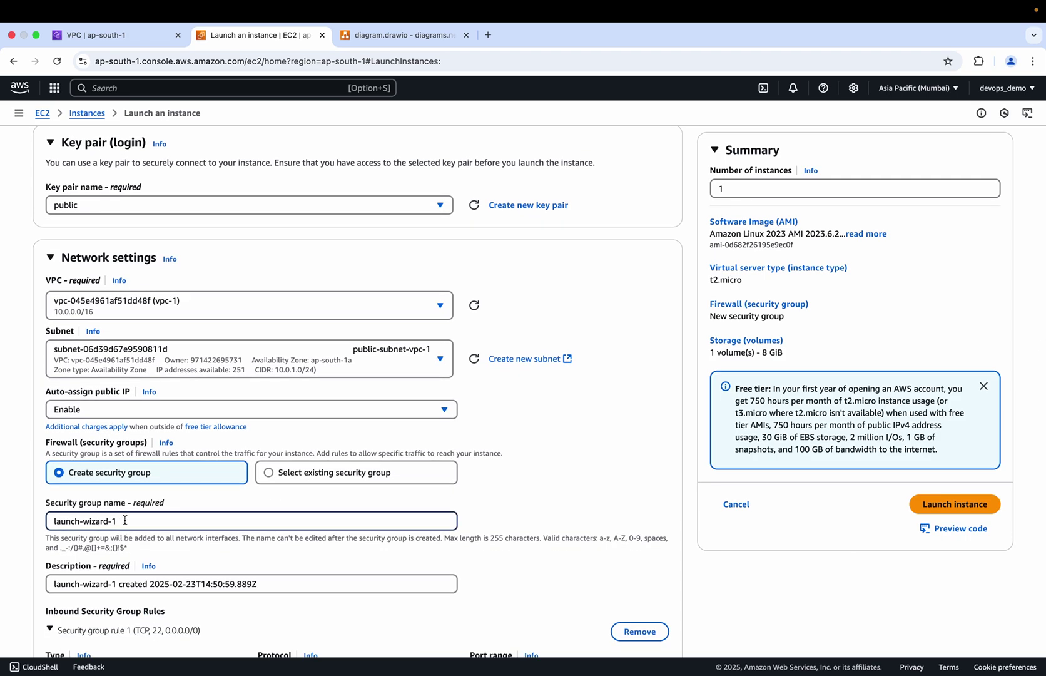
pyautogui.press('super+a')
pyautogui.press('BackSpace')
pyautogui.write('pu')
pyautogui.press('BackSpace')
pyautogui.write('ba')
pyautogui.scroll(-3, 131, 481)
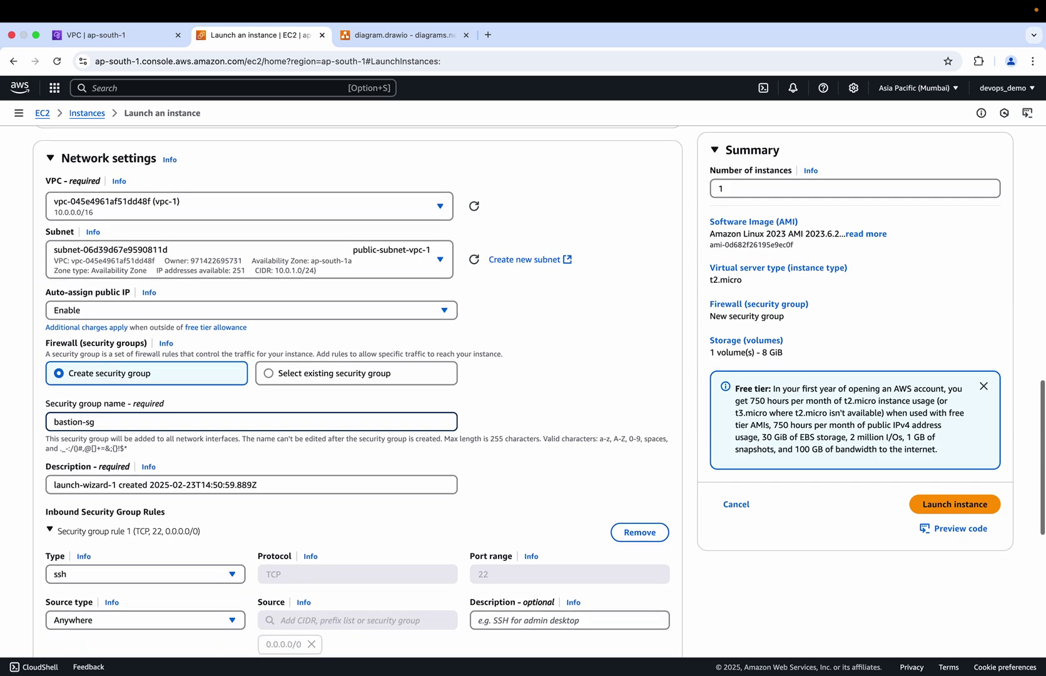
pyautogui.click(132, 481)
pyautogui.press('super+a')
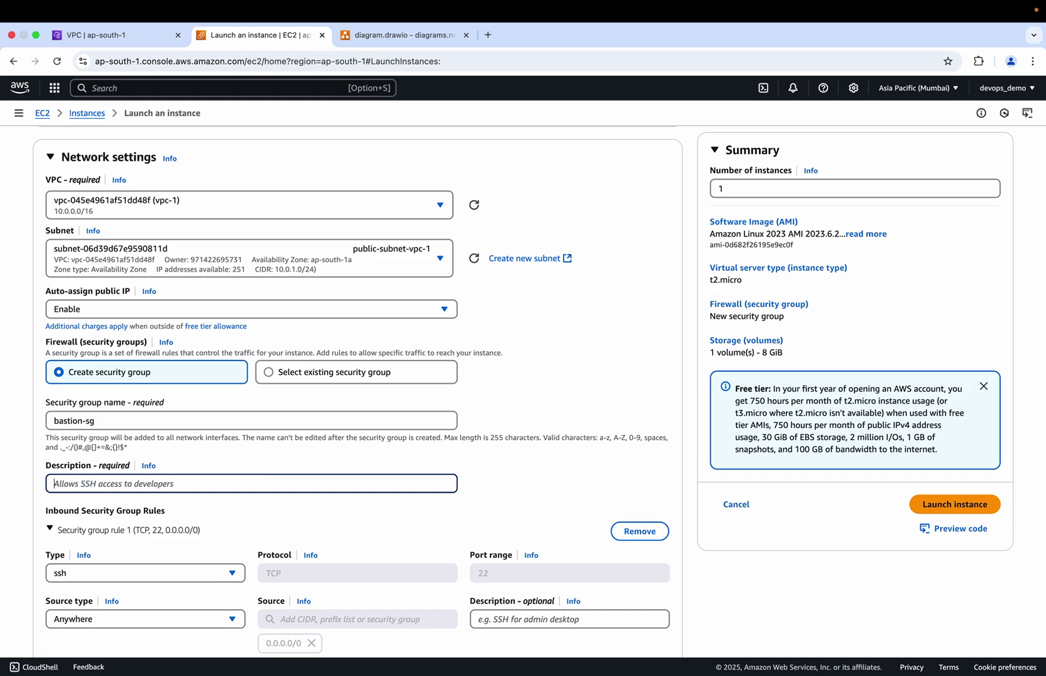
pyautogui.write('bastion')
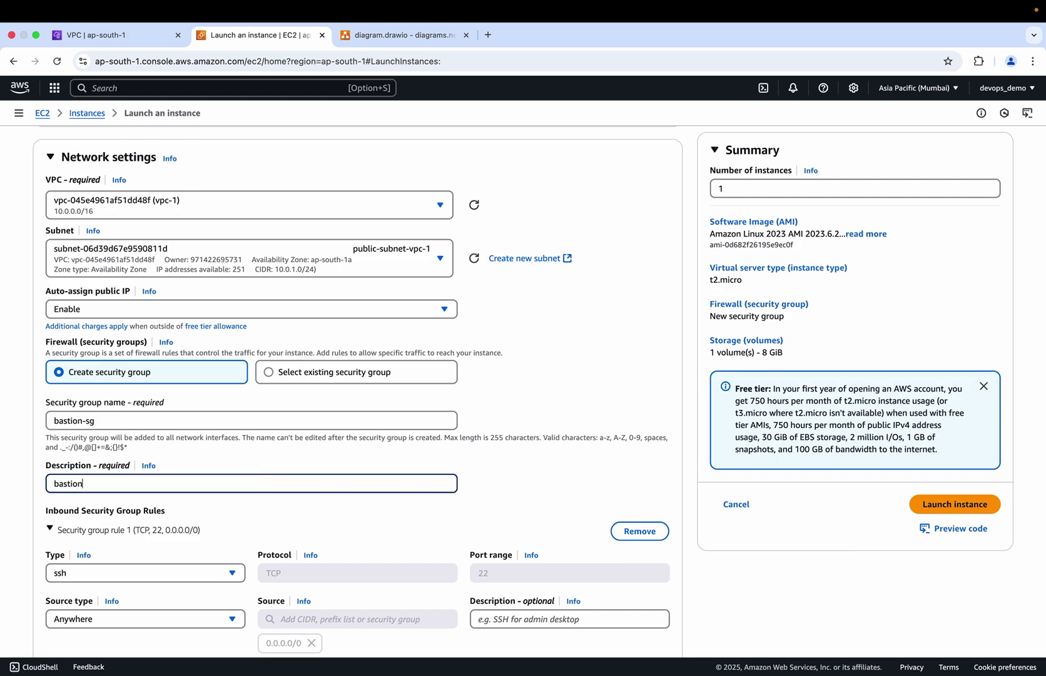
pyautogui.write('-sg')
# - Review the security group rule and storage settings, launch the bastion-server instance and refresh the instance list
pyautogui.scroll(-2, 263, 466)
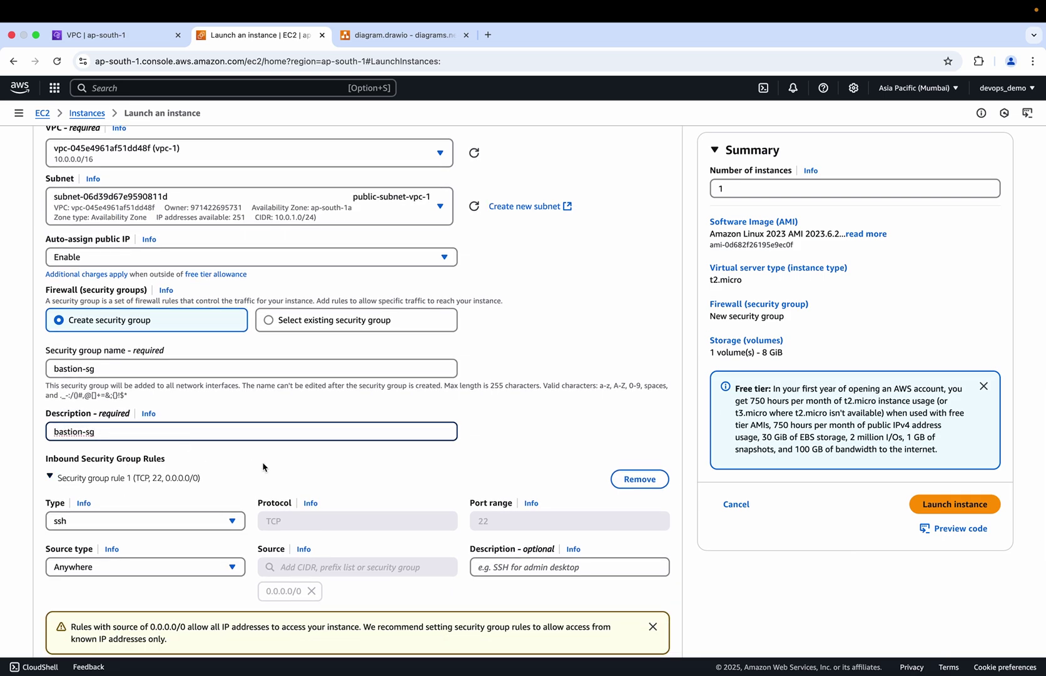
pyautogui.scroll(-10, 269, 470)
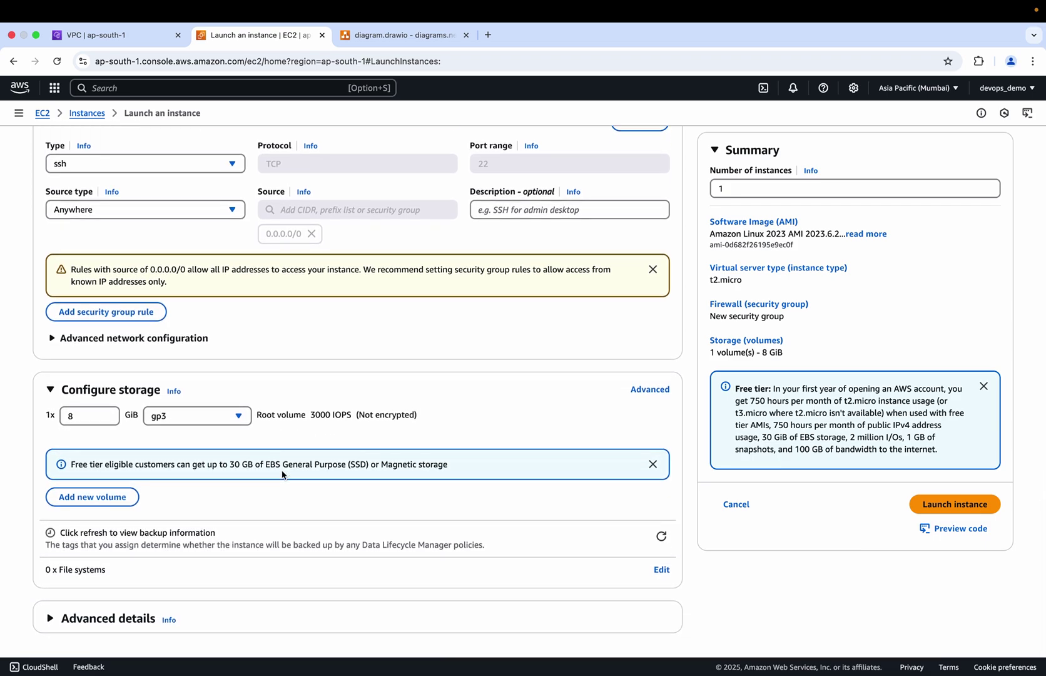
pyautogui.scroll(6, 282, 475)
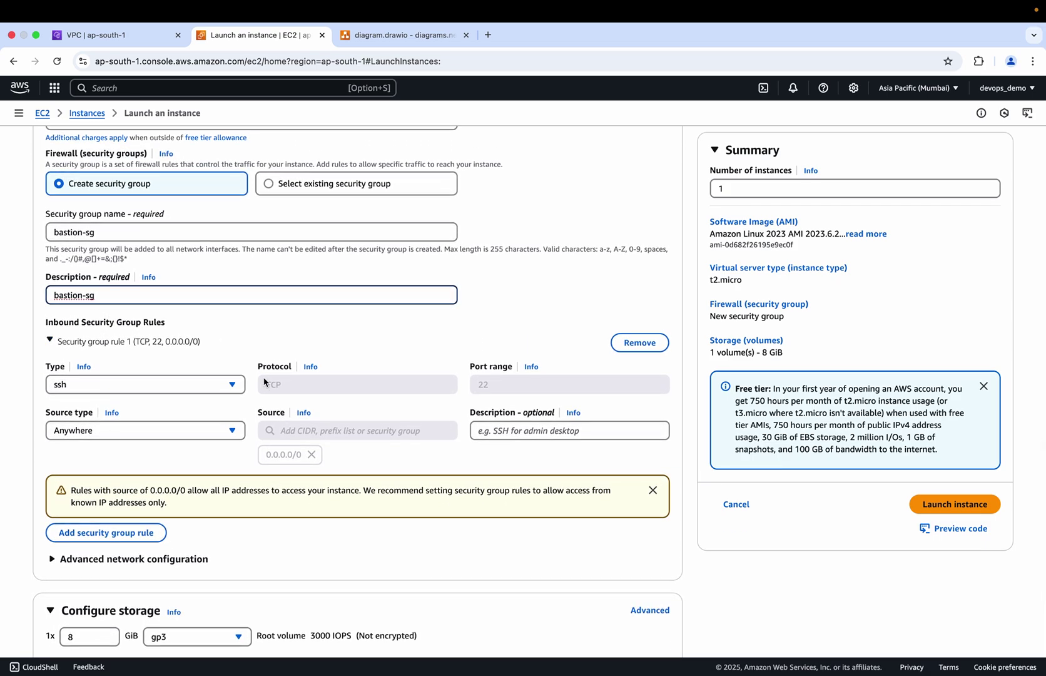
pyautogui.click(947, 508)
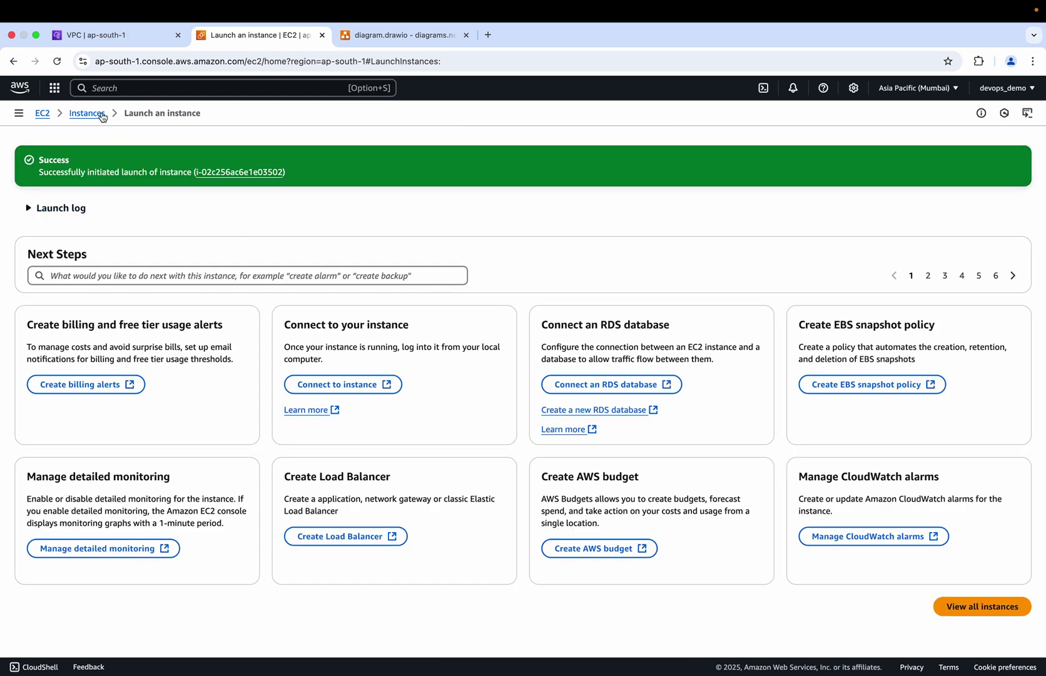
pyautogui.click(91, 113)
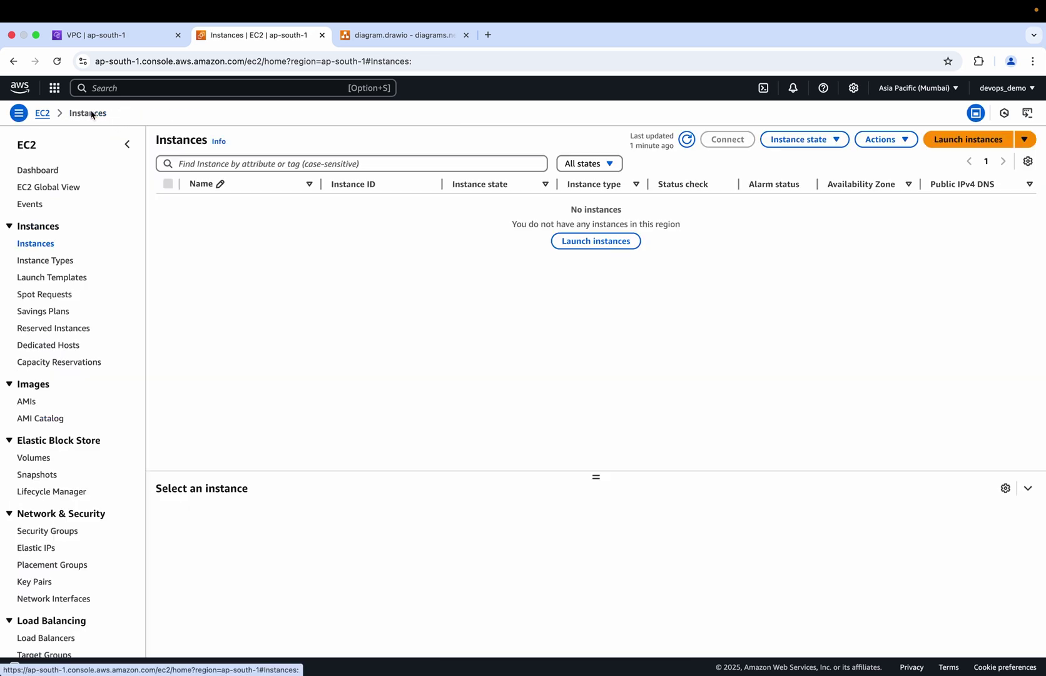
pyautogui.click(682, 143)
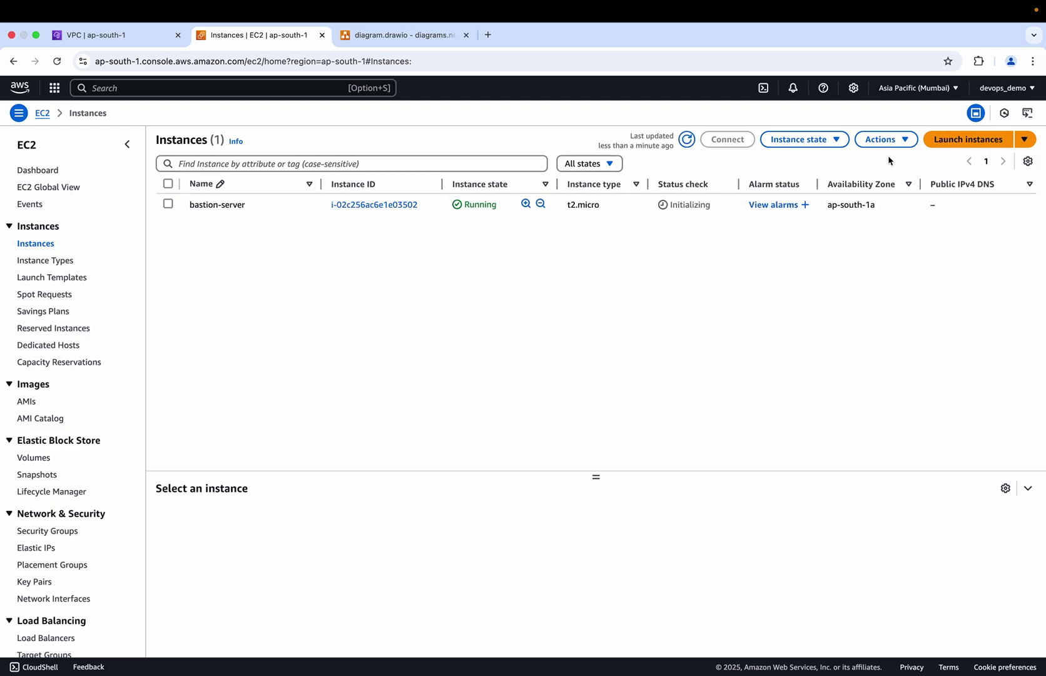
# - Start launching an EC2 instance named private-ec2-vpc-1 and choose the key pair public
pyautogui.click(951, 142)
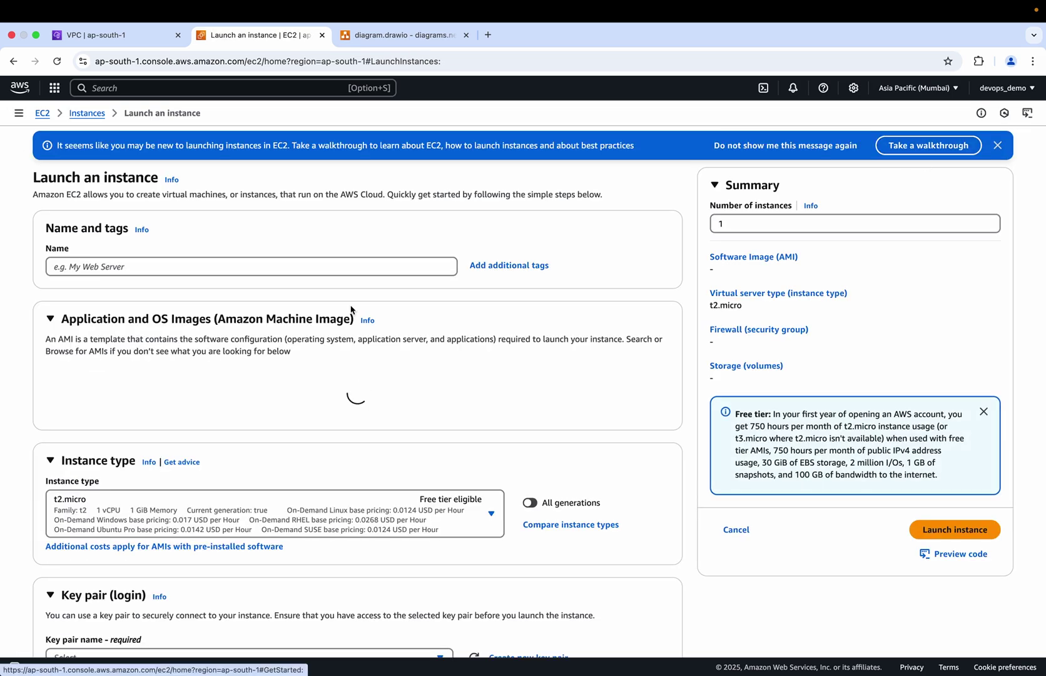
pyautogui.write('private-ec2-vpc-1')
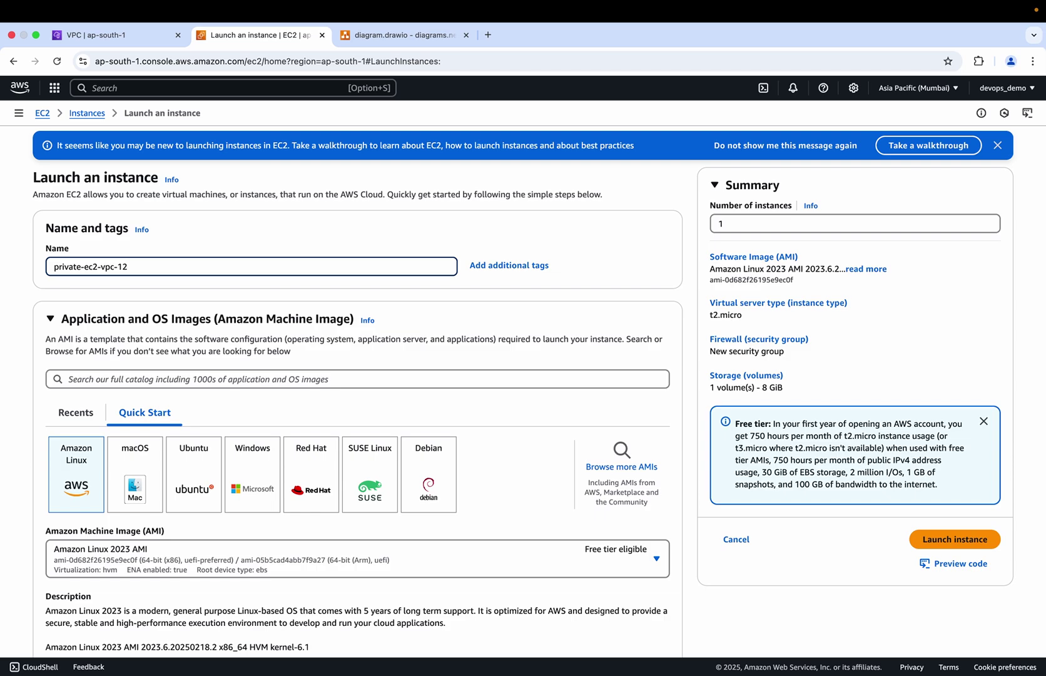
pyautogui.scroll(-8, 141, 309)
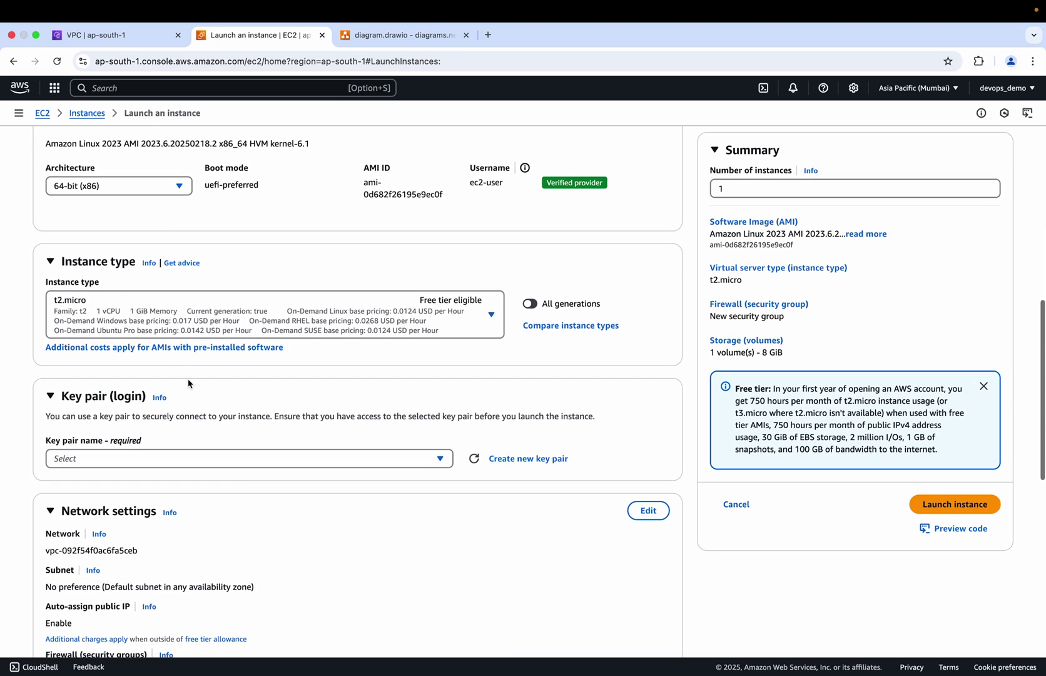
pyautogui.scroll(-2, 181, 378)
pyautogui.click(163, 361)
pyautogui.click(123, 427)
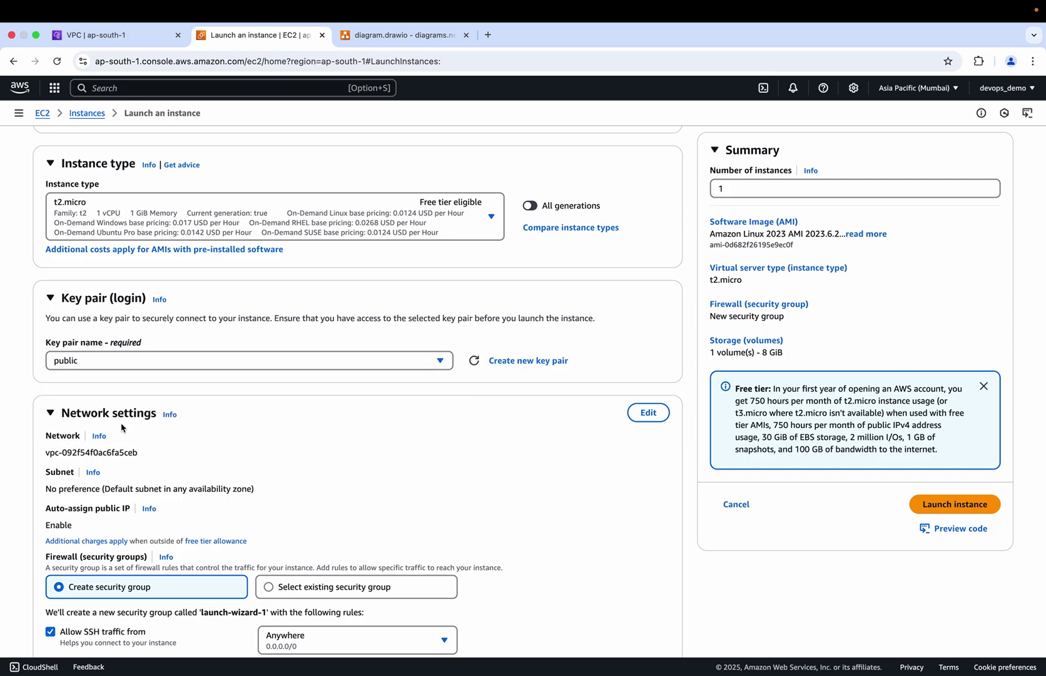
# - Place the instance in vpc-1 on private-subnet-vpc-1 and set its firewall to use an existing security group
pyautogui.scroll(-3, 120, 423)
pyautogui.click(649, 227)
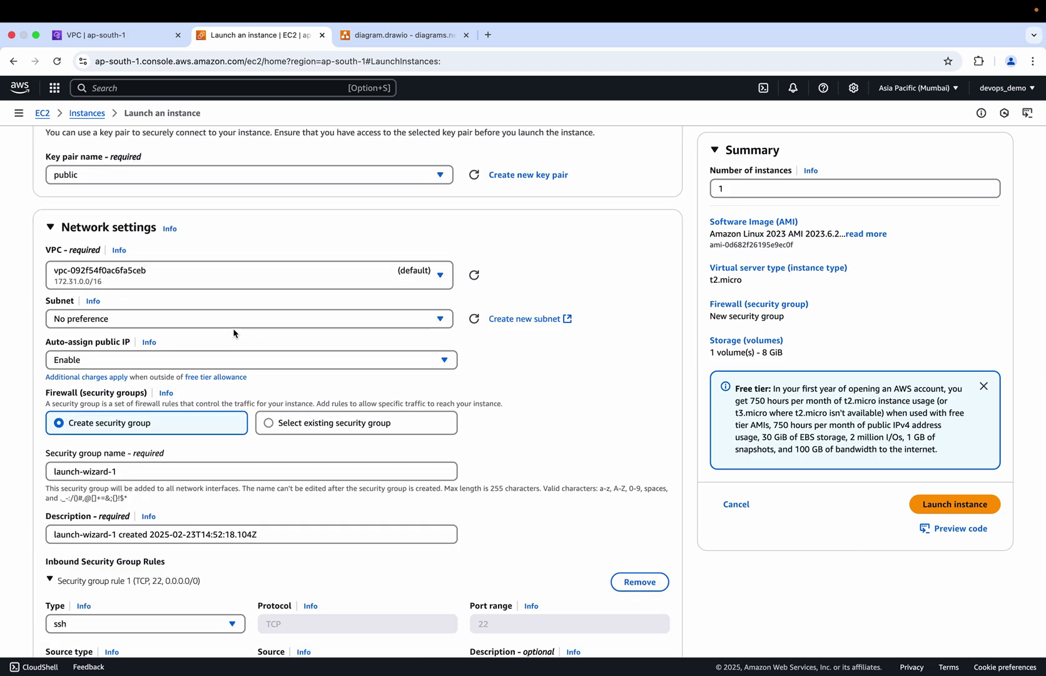
pyautogui.click(268, 283)
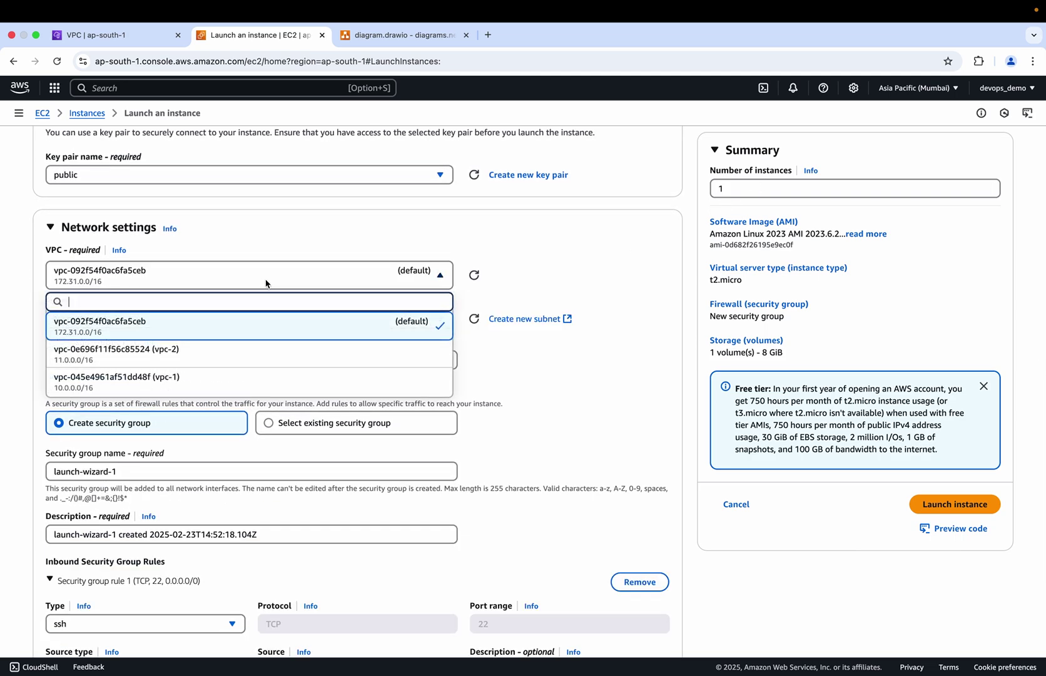
pyautogui.click(178, 381)
pyautogui.click(266, 322)
pyautogui.click(254, 418)
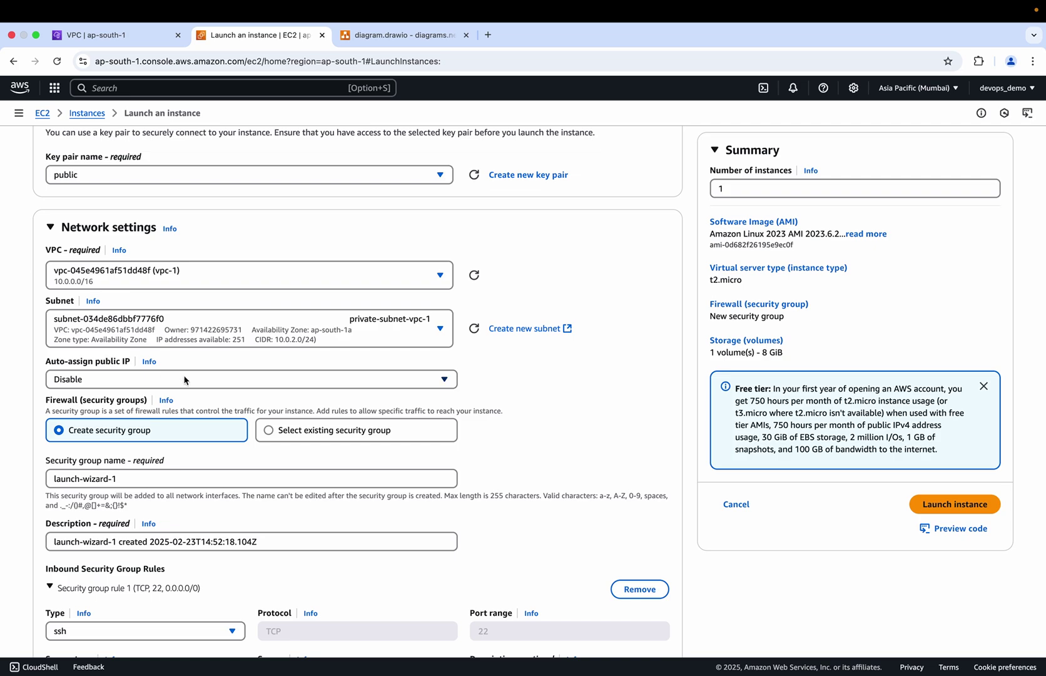
pyautogui.click(276, 435)
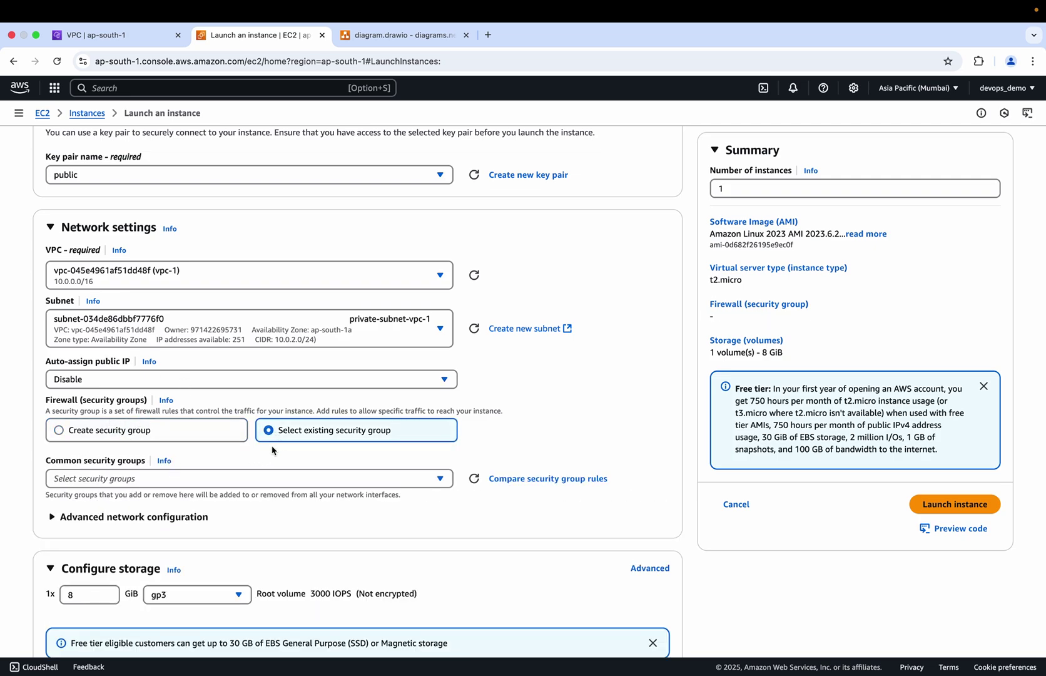
# - Choose to create a new security group for the instance and name it private-ec2-sg
pyautogui.click(219, 482)
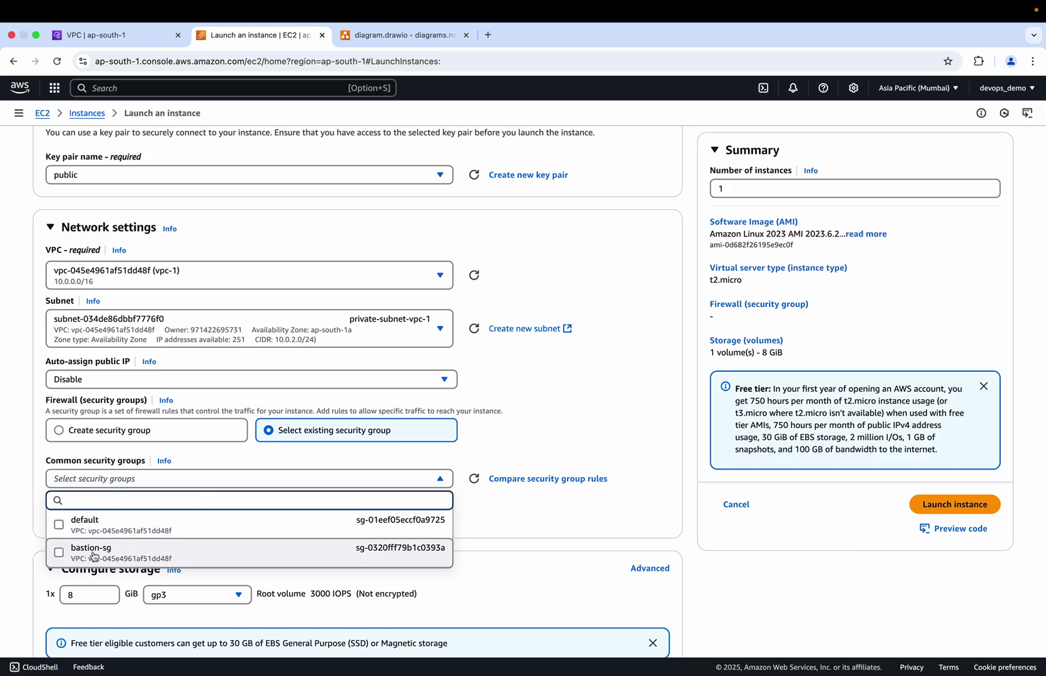
pyautogui.click(93, 553)
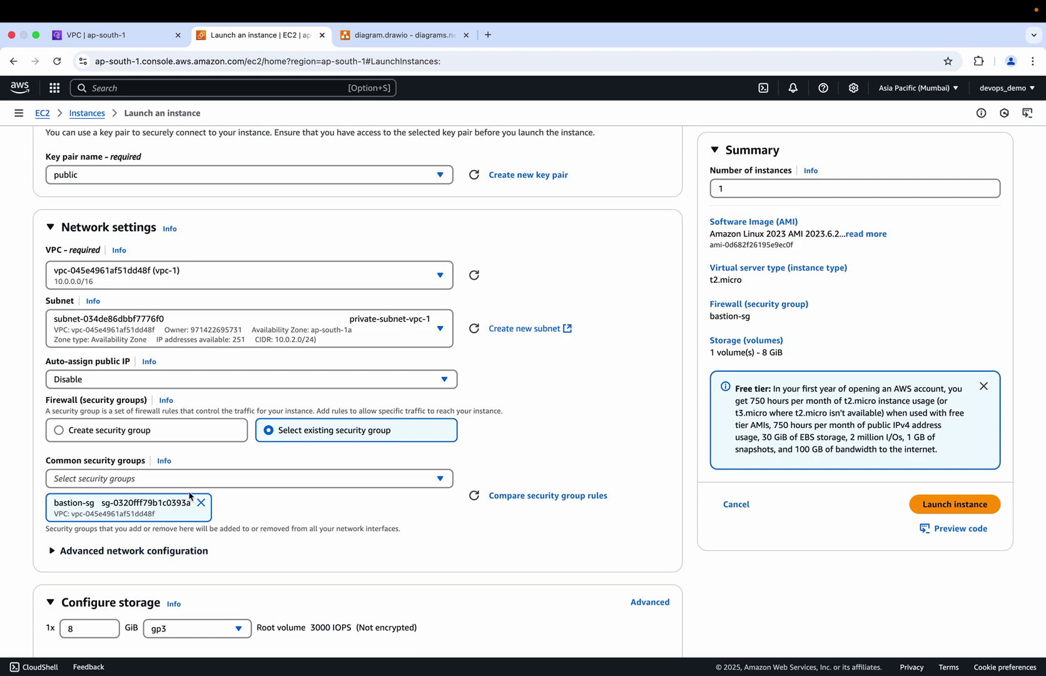
pyautogui.click(168, 429)
pyautogui.click(119, 479)
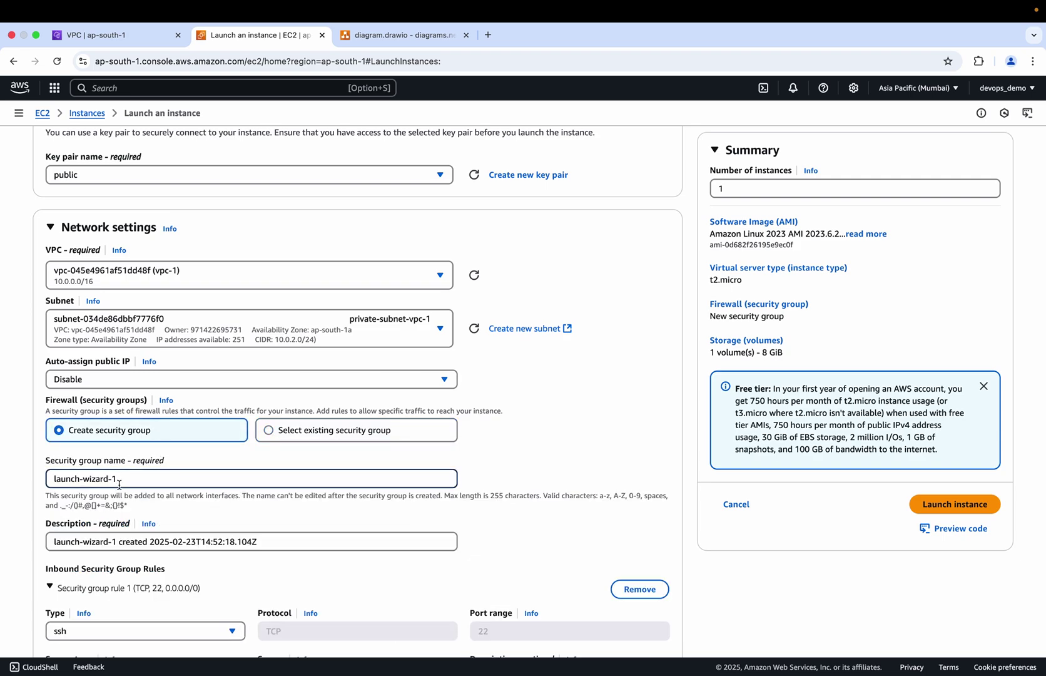
pyautogui.press('super+a')
pyautogui.press('BackSpace')
pyautogui.write('private-ec-')
pyautogui.press('BackSpace')
# - Add a second inbound security group rule of type Custom TCP with port range 80
pyautogui.scroll(-5, 129, 402)
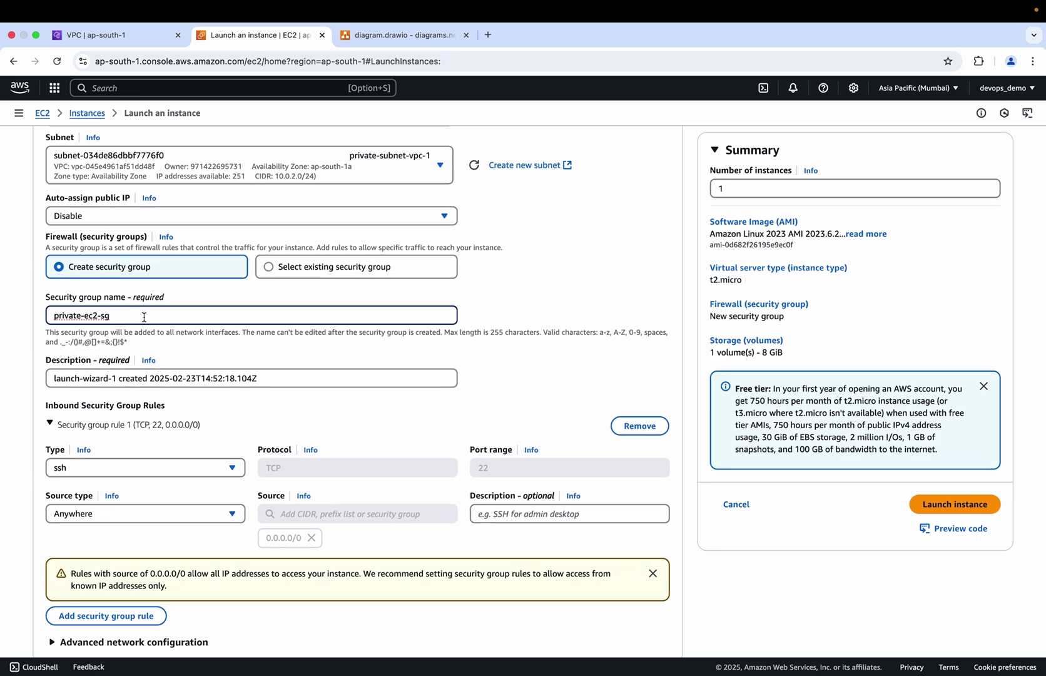
pyautogui.scroll(-3, 97, 391)
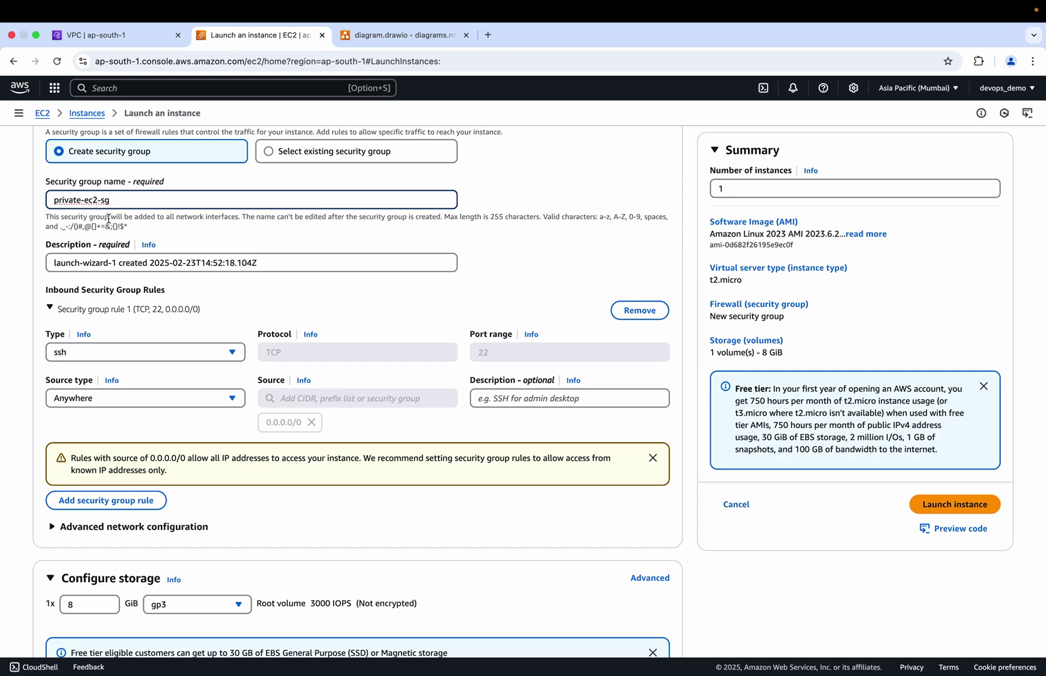
pyautogui.click(106, 499)
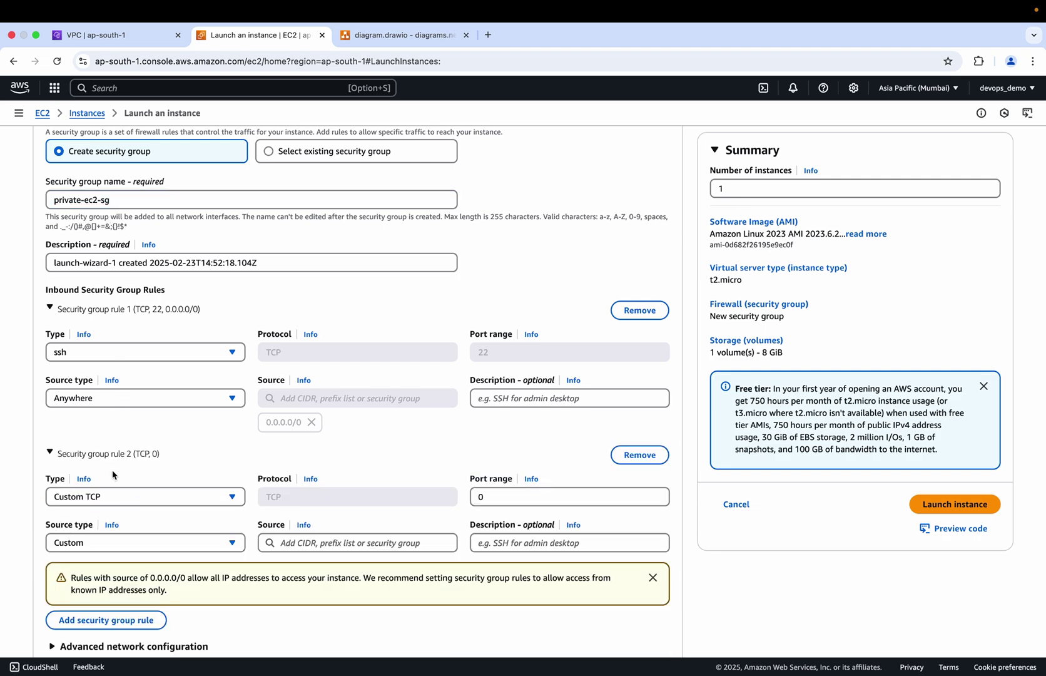
pyautogui.click(505, 497)
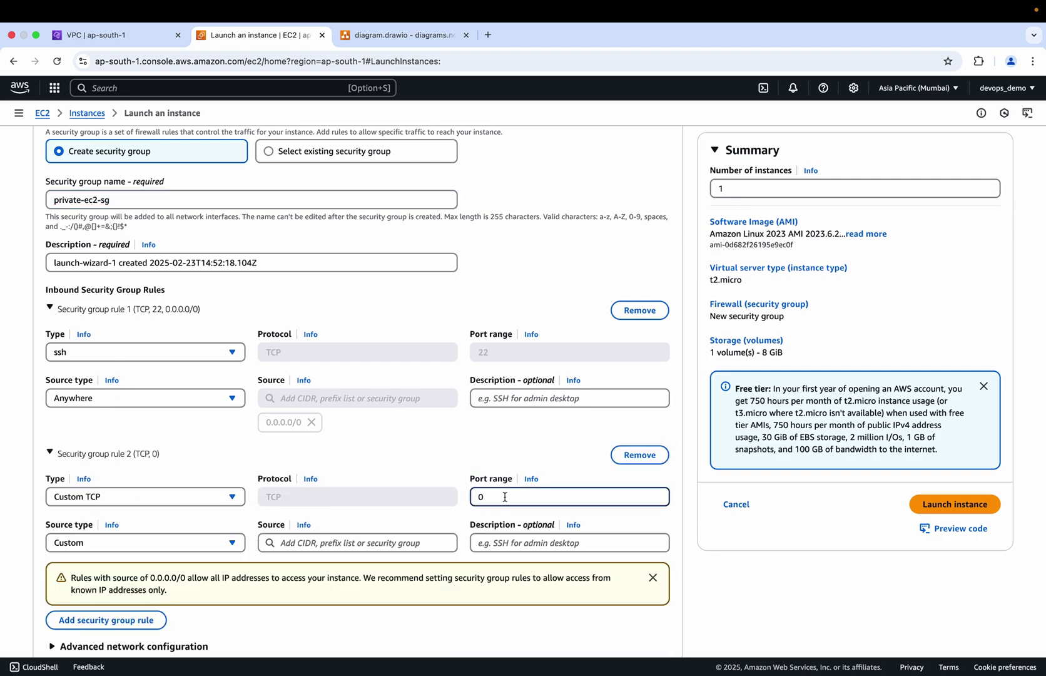
pyautogui.press('BackSpace')
pyautogui.write('80')
pyautogui.scroll(-1, 271, 532)
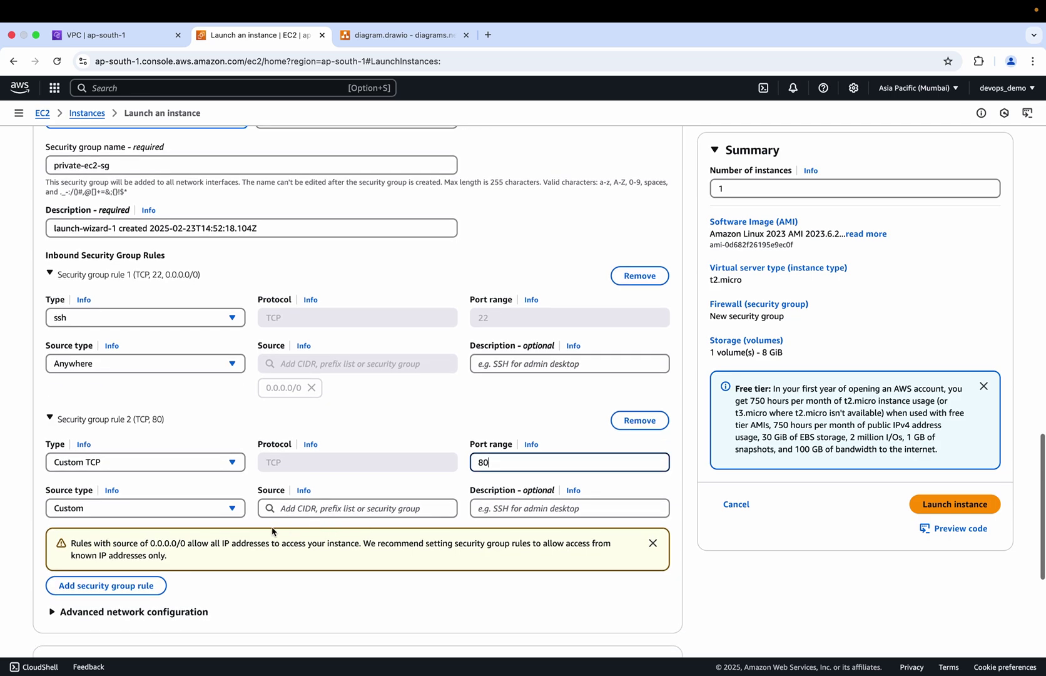
# - Give the port 80 rule a custom source of 0.0.0.0/0 and the description "demo"
pyautogui.click(191, 510)
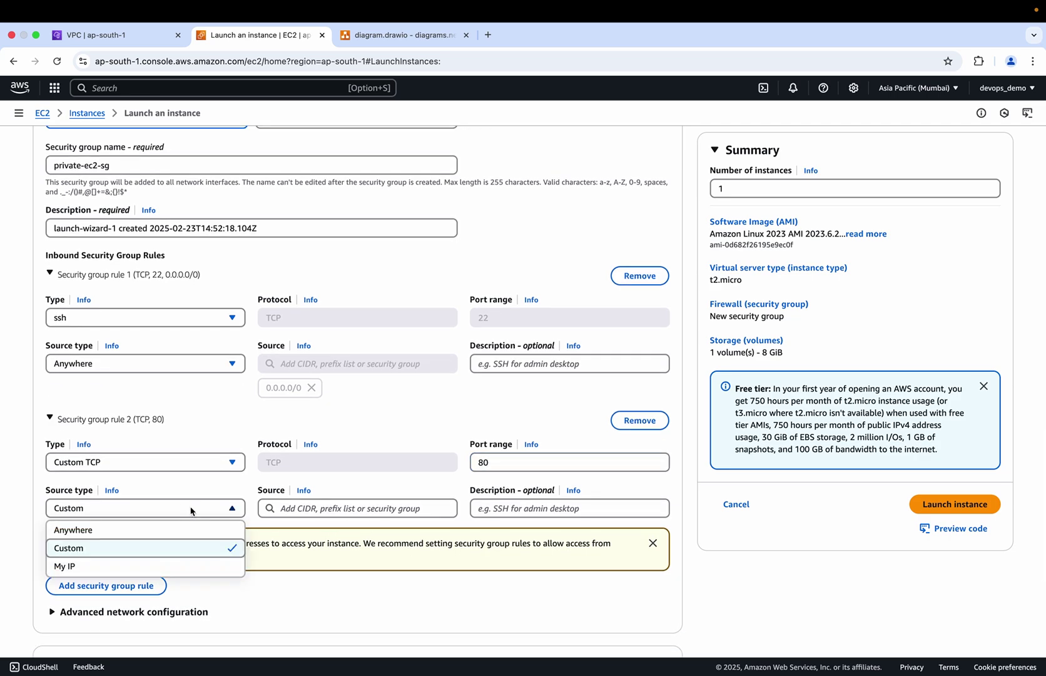
pyautogui.click(114, 551)
pyautogui.click(311, 506)
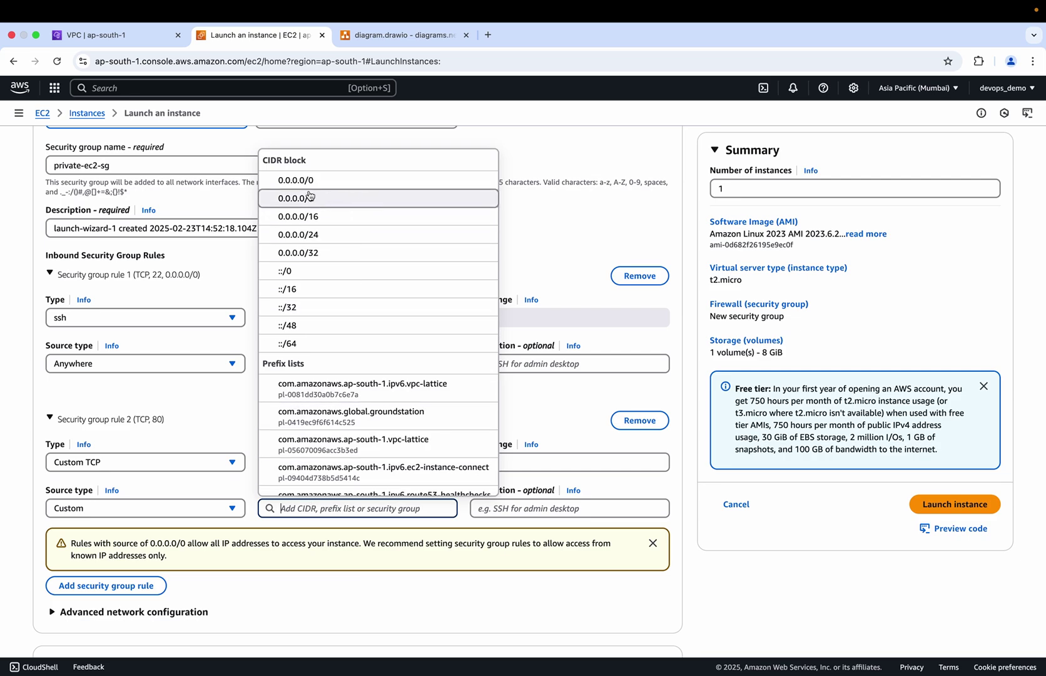
pyautogui.click(341, 180)
pyautogui.scroll(-1, 333, 474)
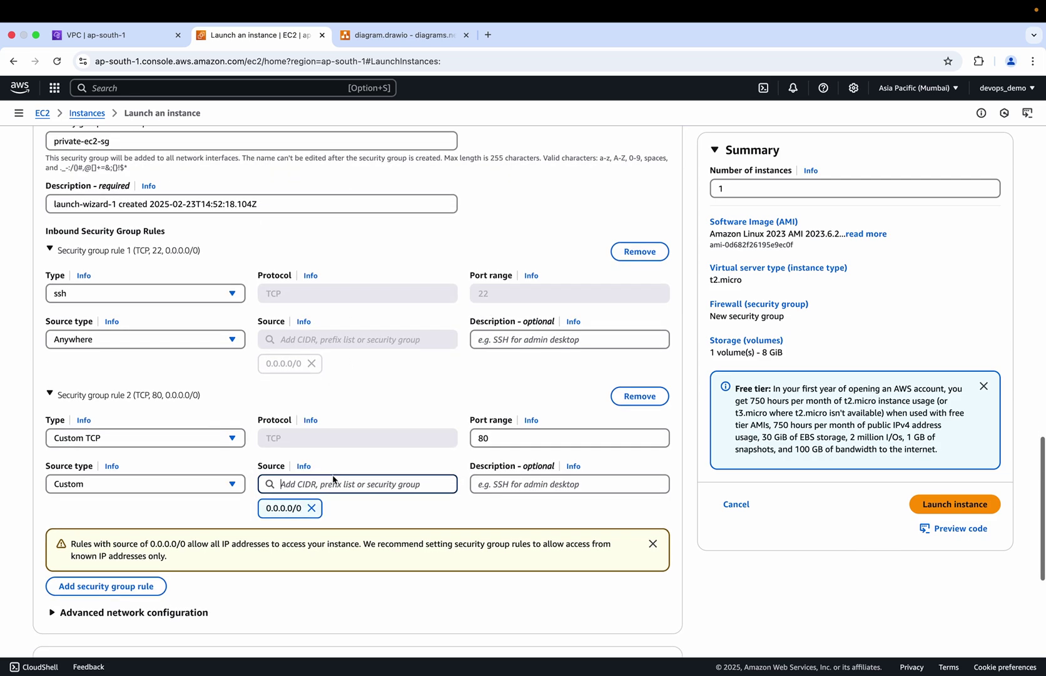
pyautogui.click(505, 485)
pyautogui.write('demo')
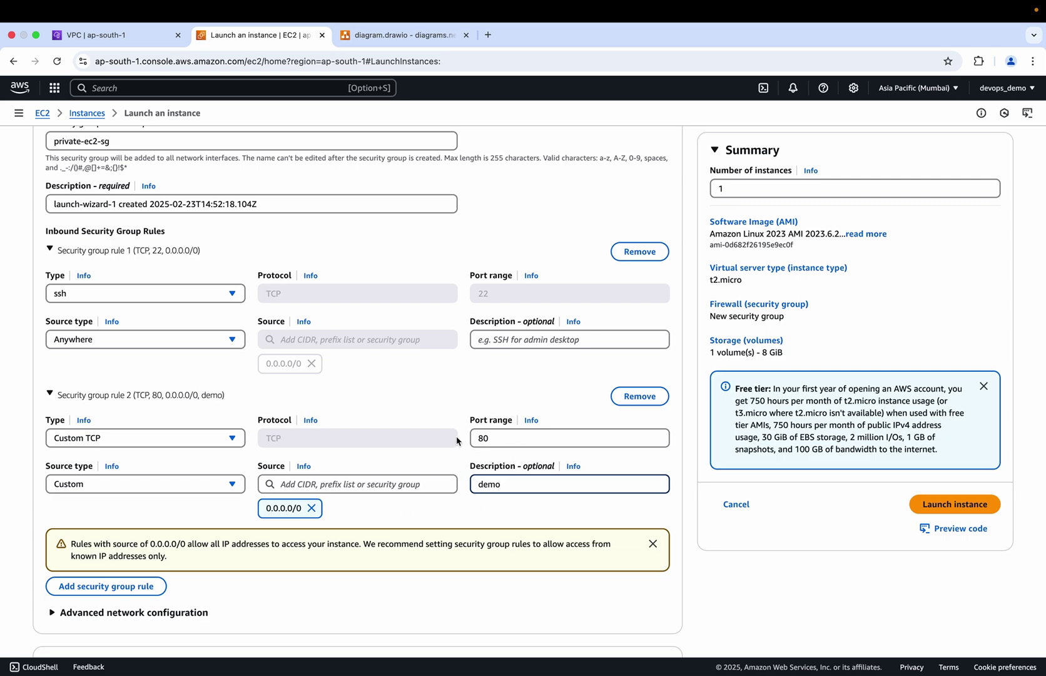
# - Expand the instance's advanced details and go to the optional user data field
pyautogui.scroll(-5, 395, 514)
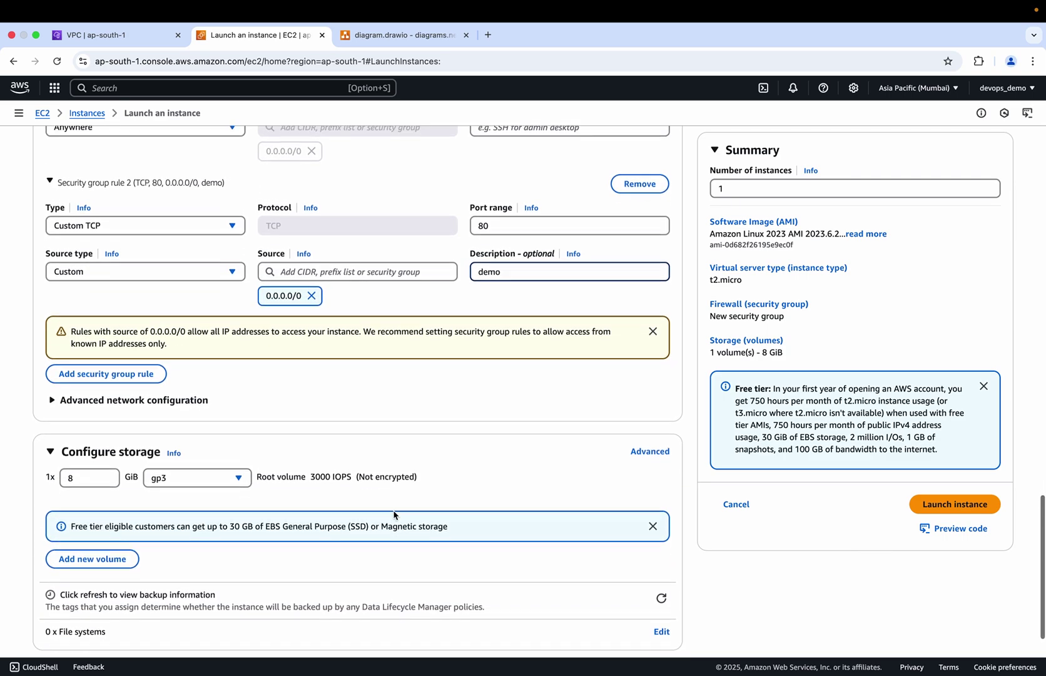
pyautogui.scroll(-1, 394, 514)
pyautogui.scroll(-1, 285, 404)
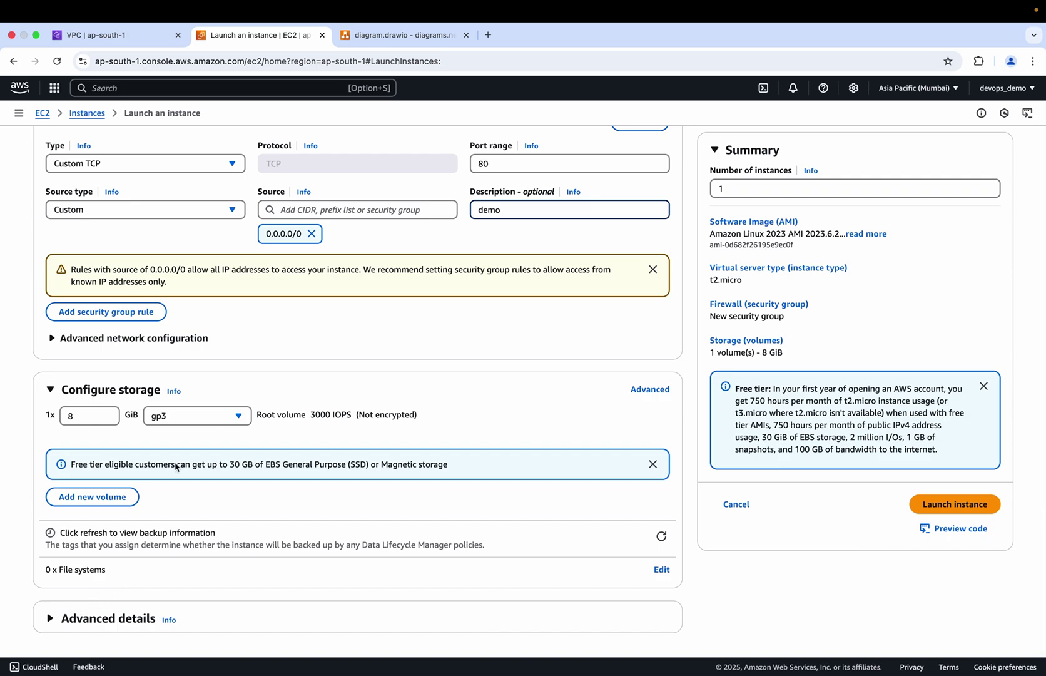
pyautogui.scroll(7, 177, 466)
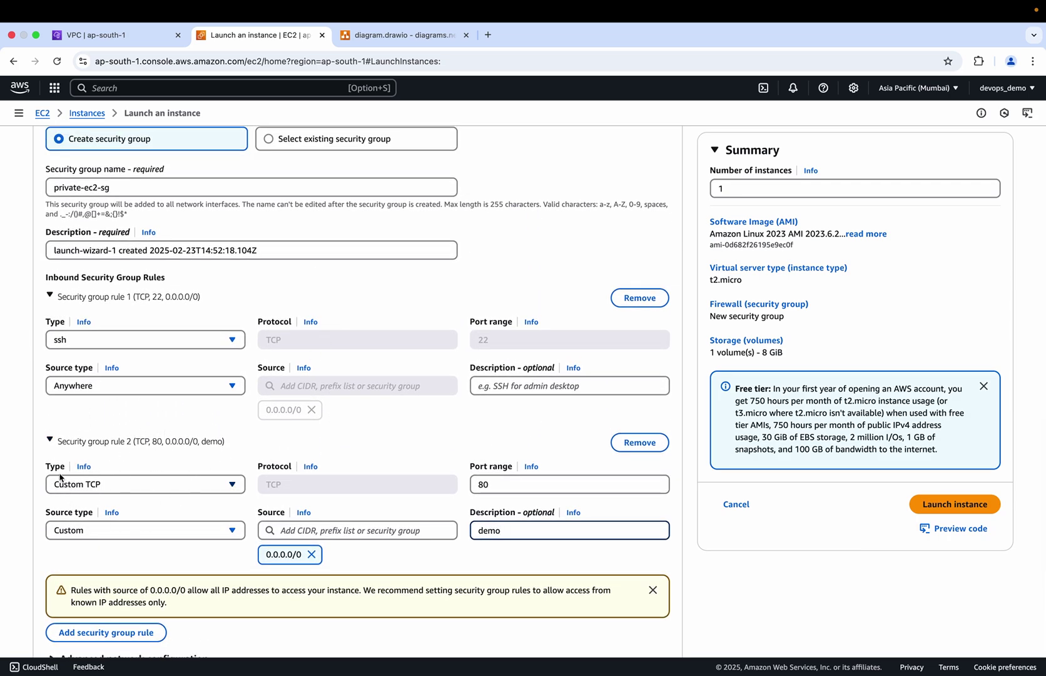
pyautogui.scroll(-7, 222, 445)
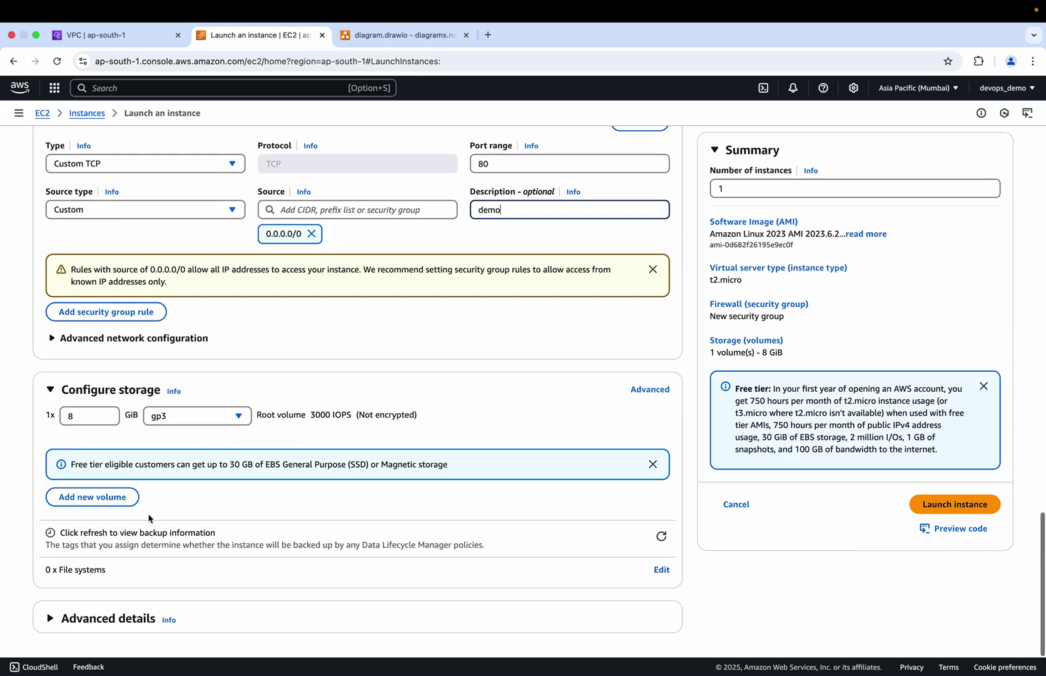
pyautogui.click(50, 616)
pyautogui.scroll(-15, 51, 618)
pyautogui.scroll(-10, 51, 618)
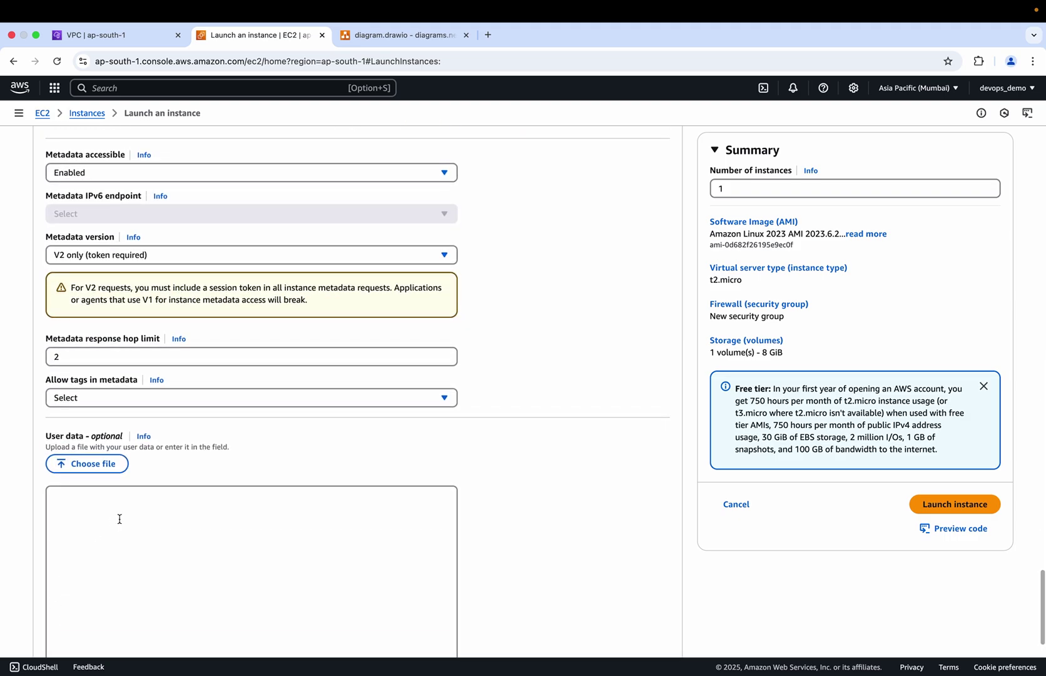
pyautogui.scroll(-2, 119, 516)
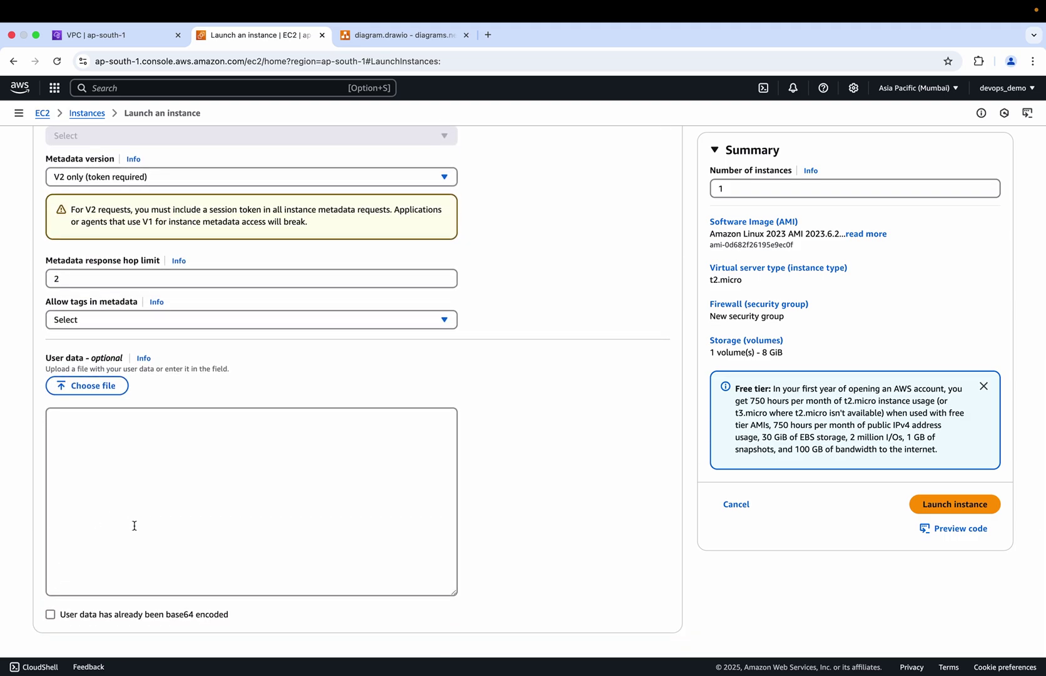
# - Switch to PowerPoint and copy the Apache setup script, from #!/bin/bash through the echo line, on slide 38, "EC2 User Data Example"
pyautogui.press('super+Tab')
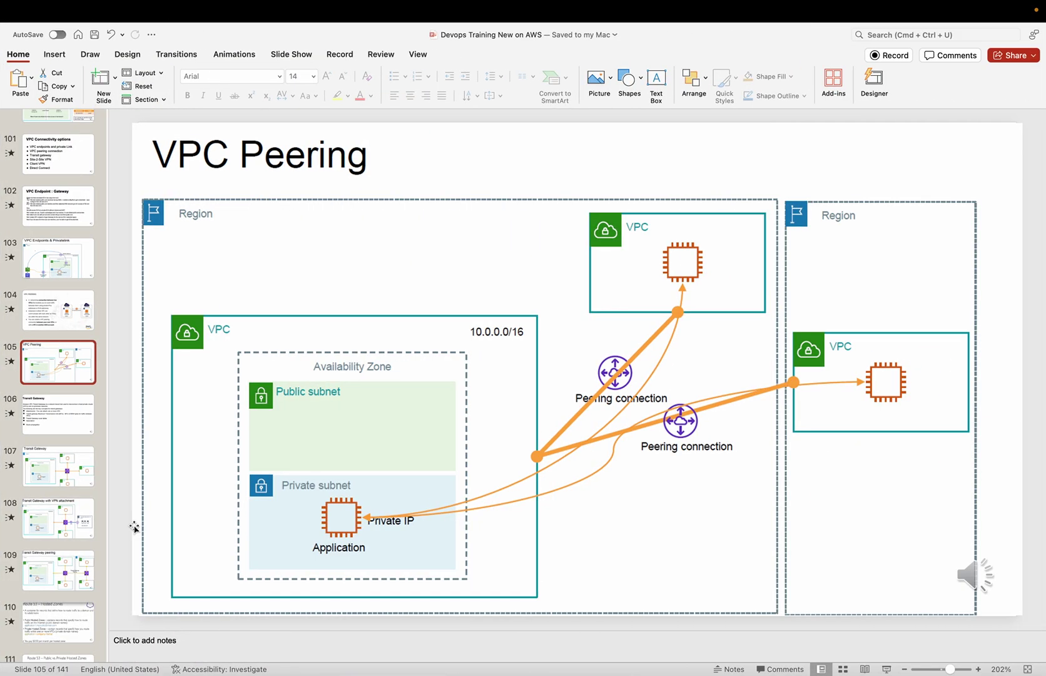
pyautogui.scroll(20, 57, 323)
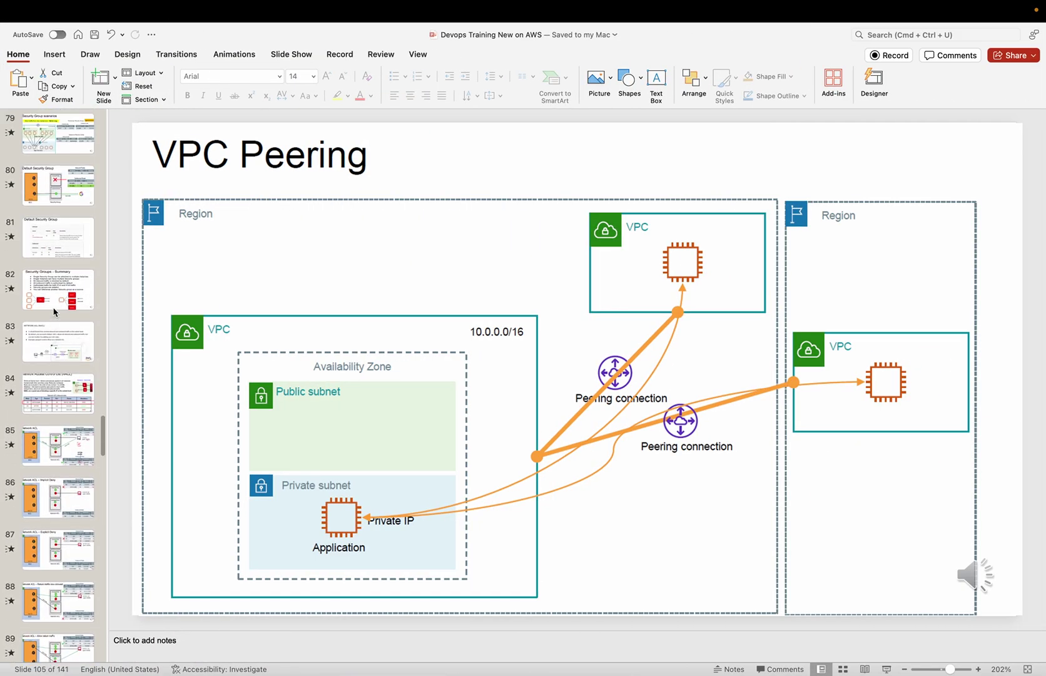
pyautogui.scroll(12, 54, 312)
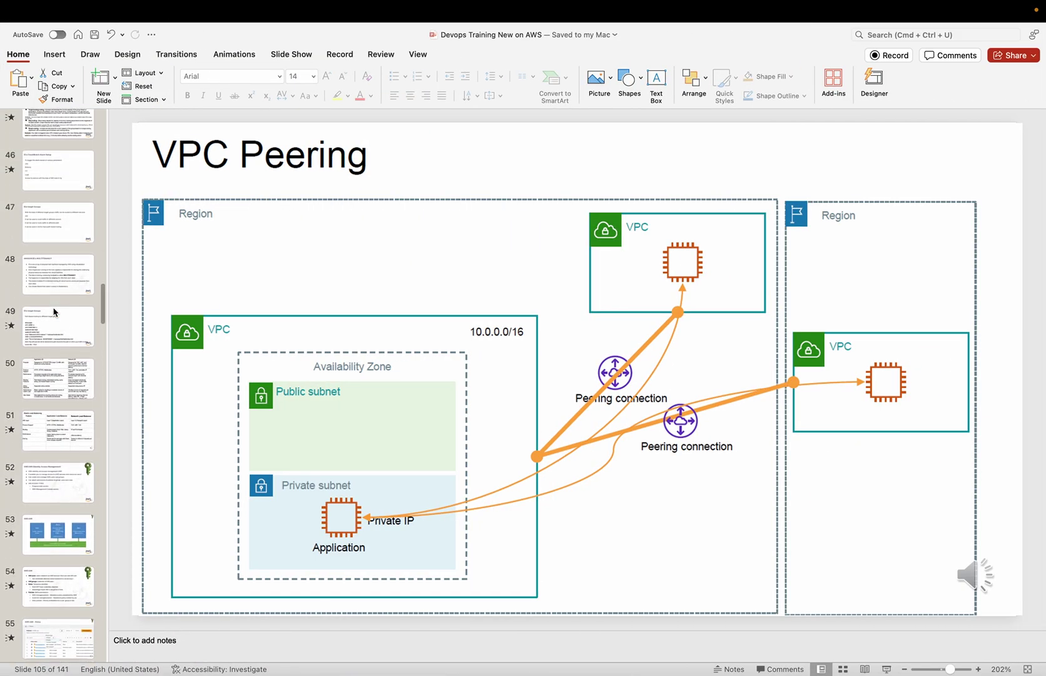
pyautogui.scroll(5, 54, 312)
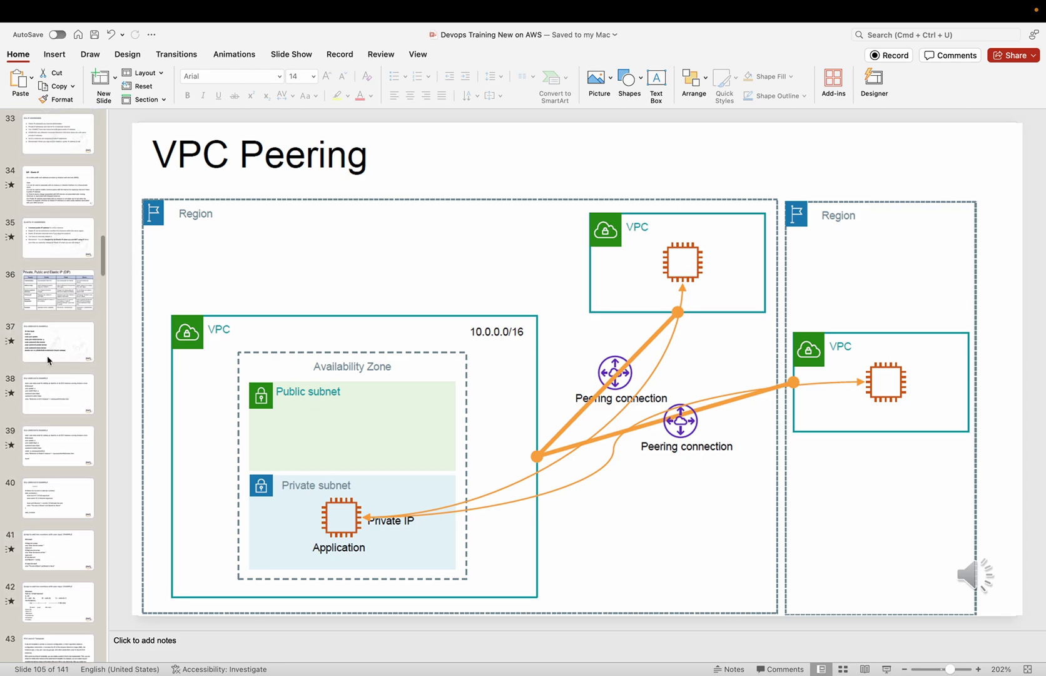
pyautogui.click(49, 398)
pyautogui.moveTo(710, 425); pyautogui.dragTo(178, 278)
pyautogui.press('super+c')
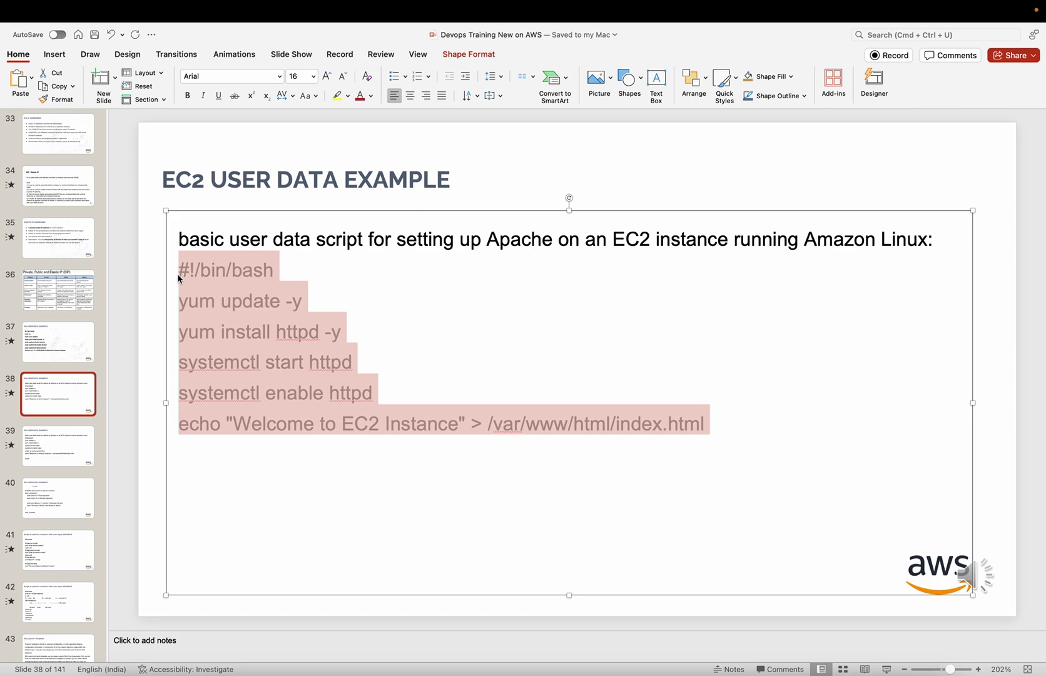
# - Return to the EC2 launch page in the browser and paste the copied Apache script as the instance's user data
pyautogui.press('super+Tab')
pyautogui.click(112, 496)
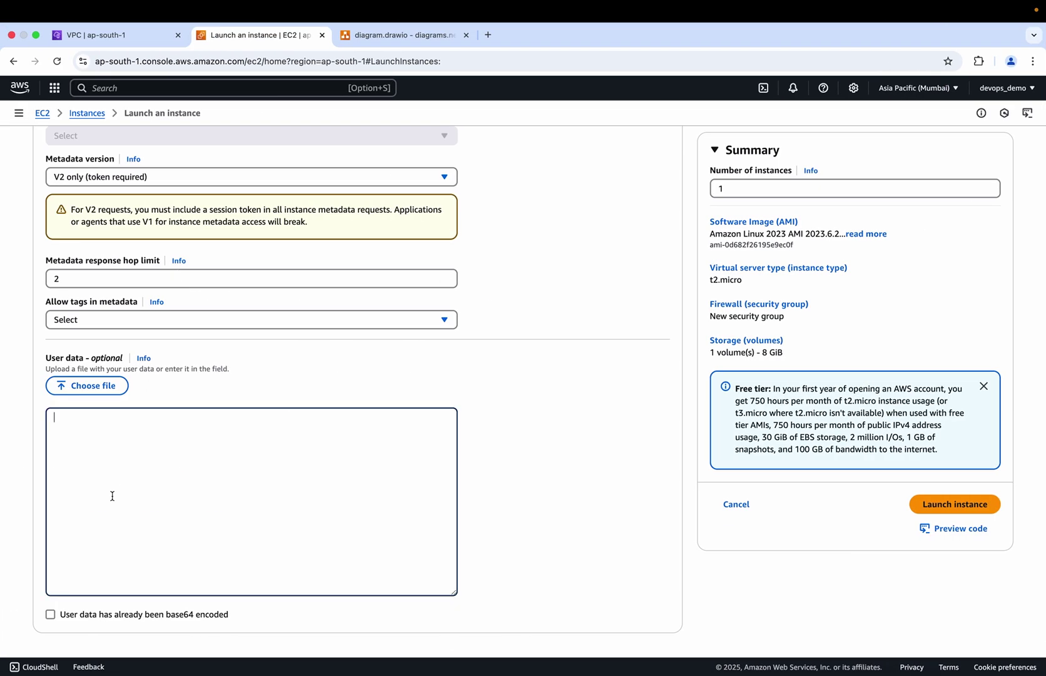
pyautogui.press('super+v')
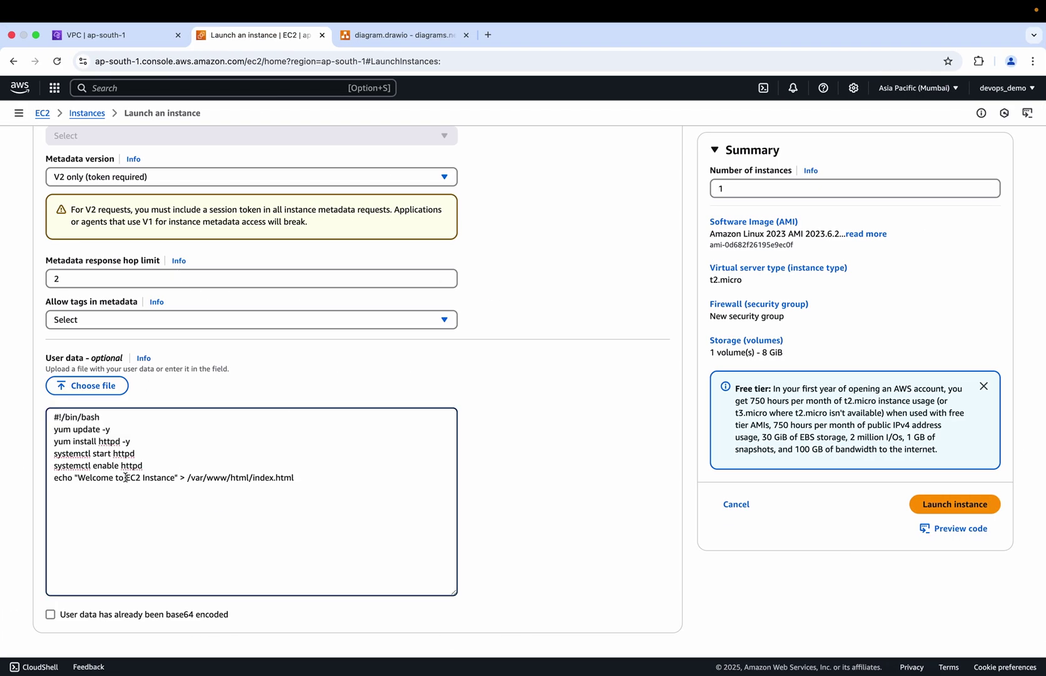
# - Insert "VPC 1 Private" before "EC2 Instance" in the script's echo line so the message welcomes to the VPC 1 Private EC2 Instance
pyautogui.click(125, 477)
pyautogui.write('VPC 1')
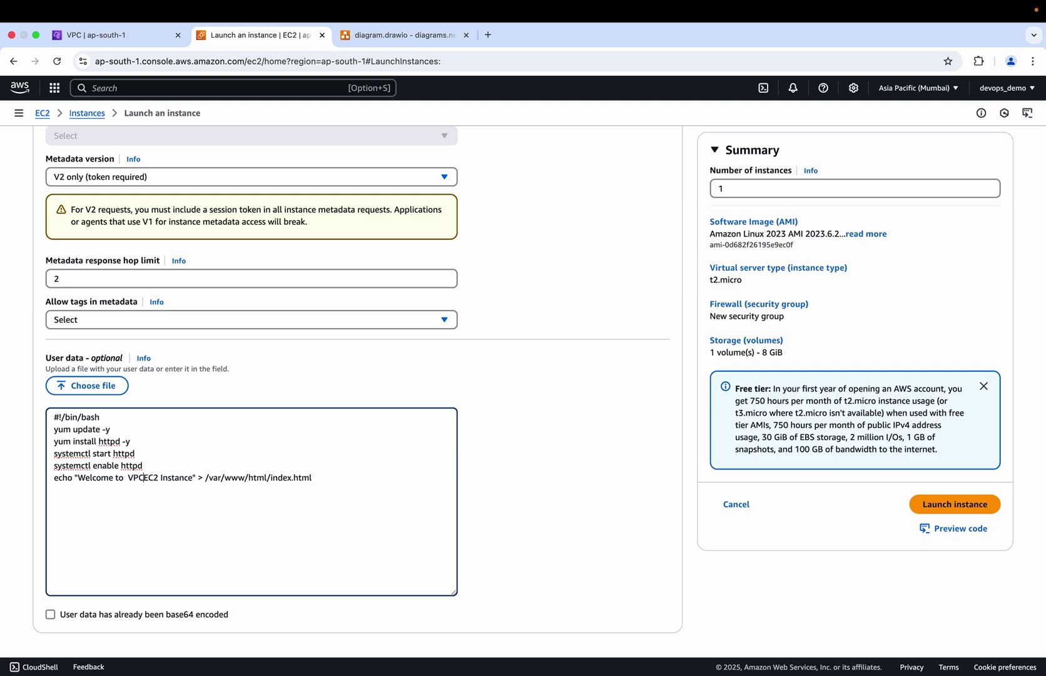
pyautogui.press('capslock')
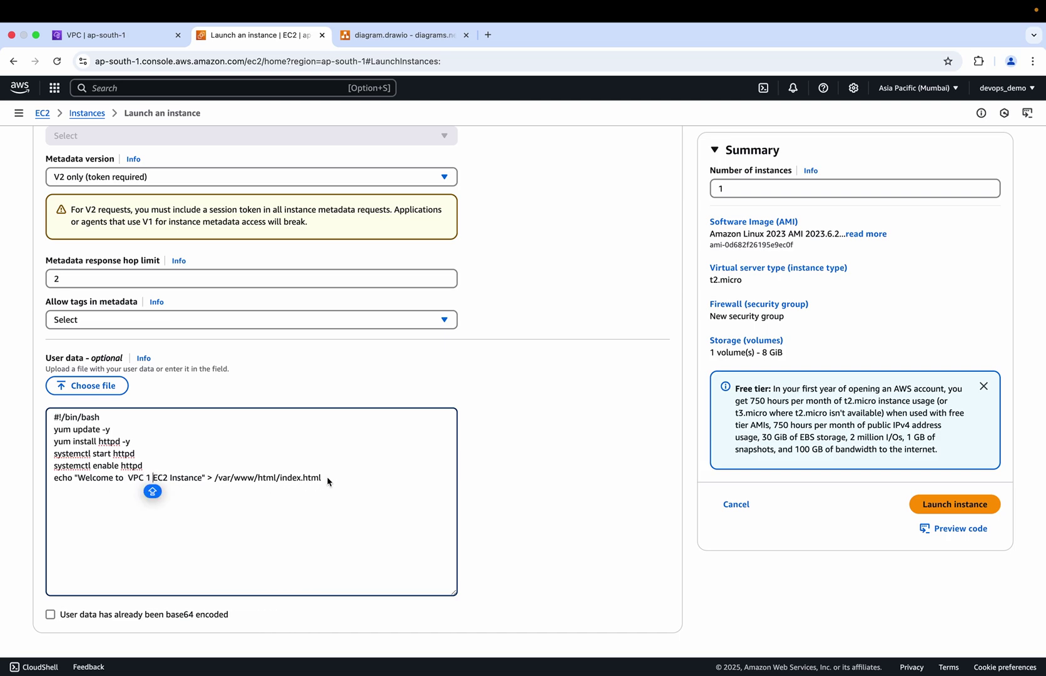
pyautogui.write('Private')
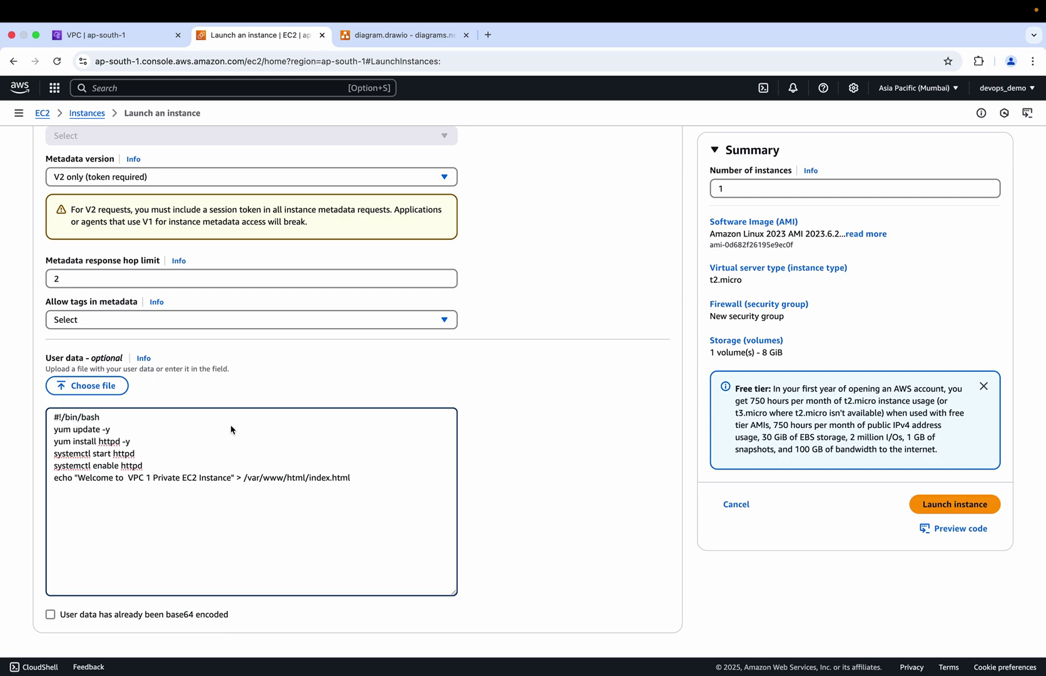
# - Check the advanced settings, launch the instance and open the EC2 instances list
pyautogui.scroll(10, 299, 310)
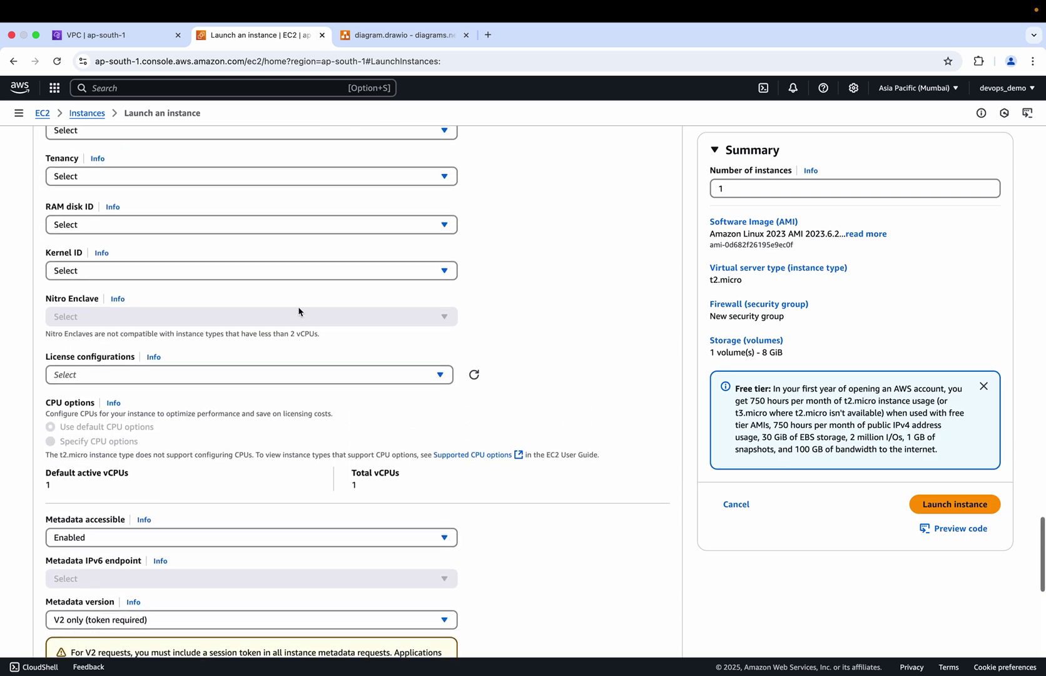
pyautogui.scroll(10, 299, 310)
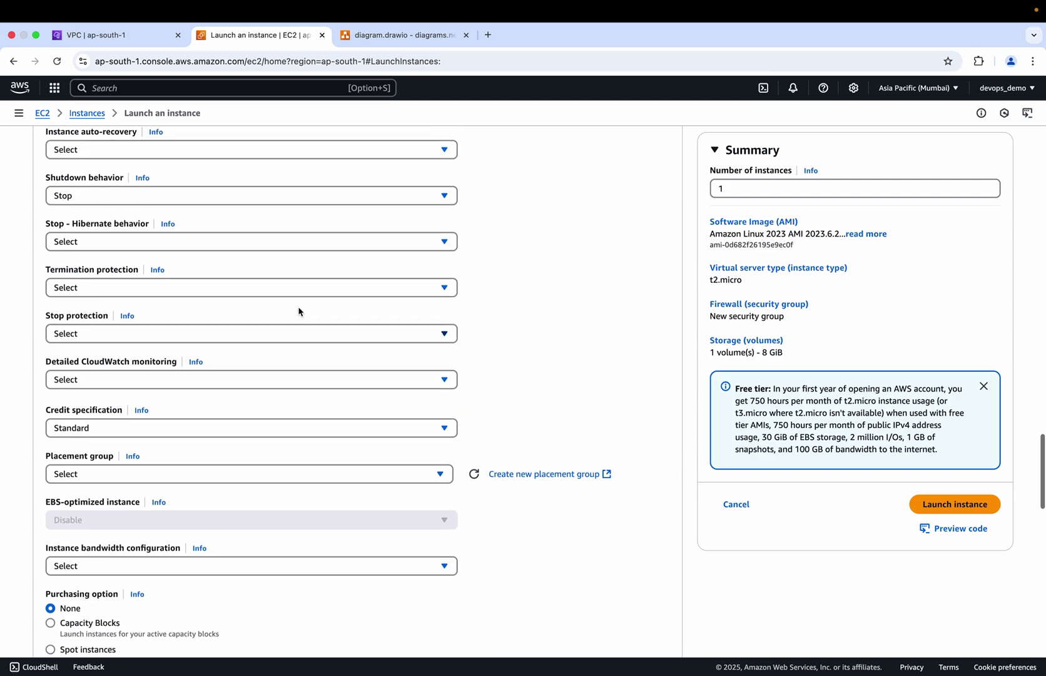
pyautogui.scroll(-20, 299, 311)
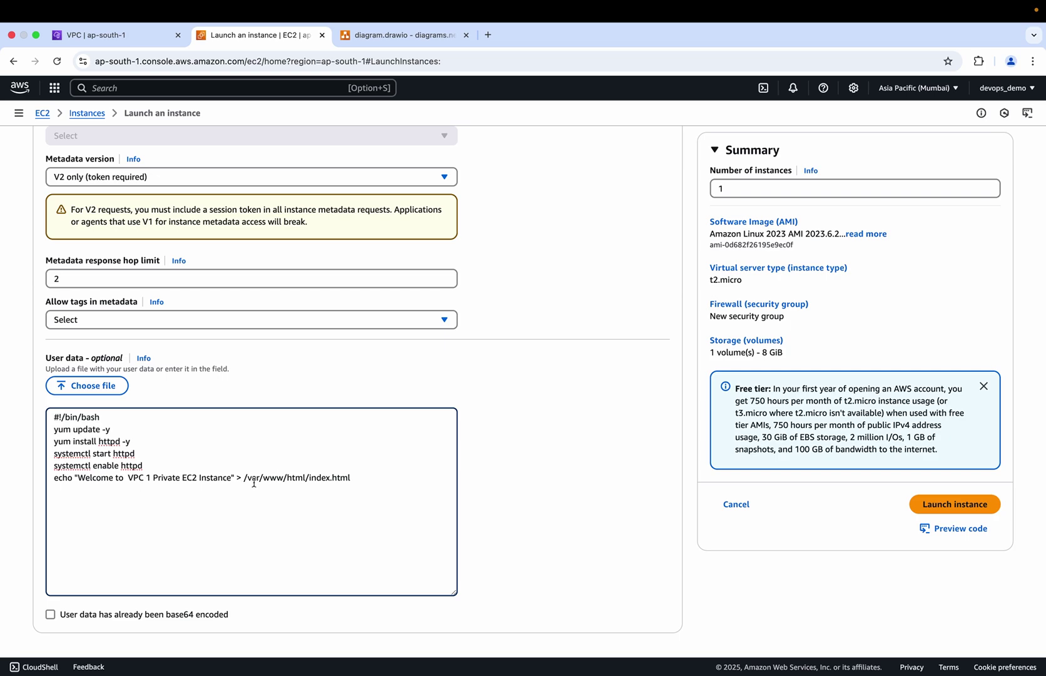
pyautogui.scroll(15, 243, 465)
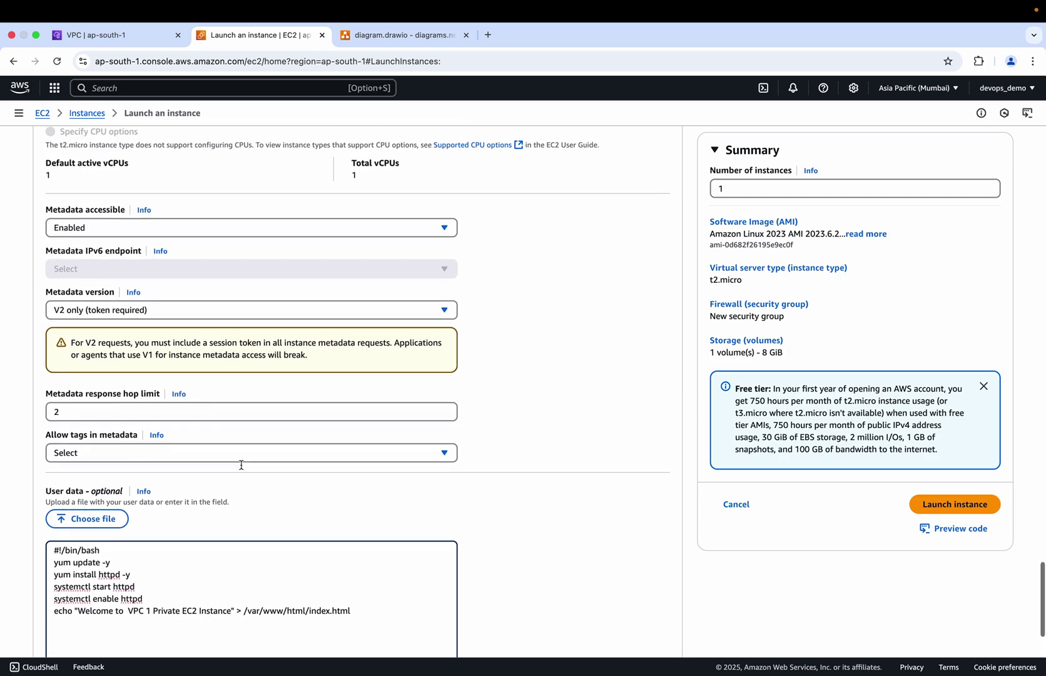
pyautogui.scroll(-15, 242, 468)
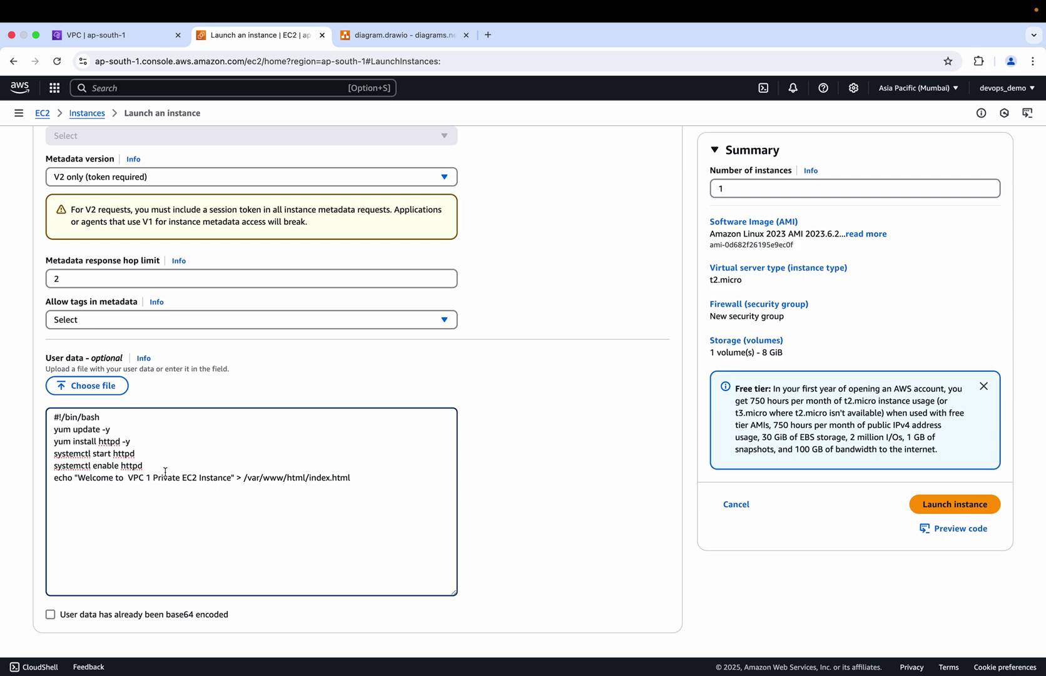
pyautogui.click(949, 505)
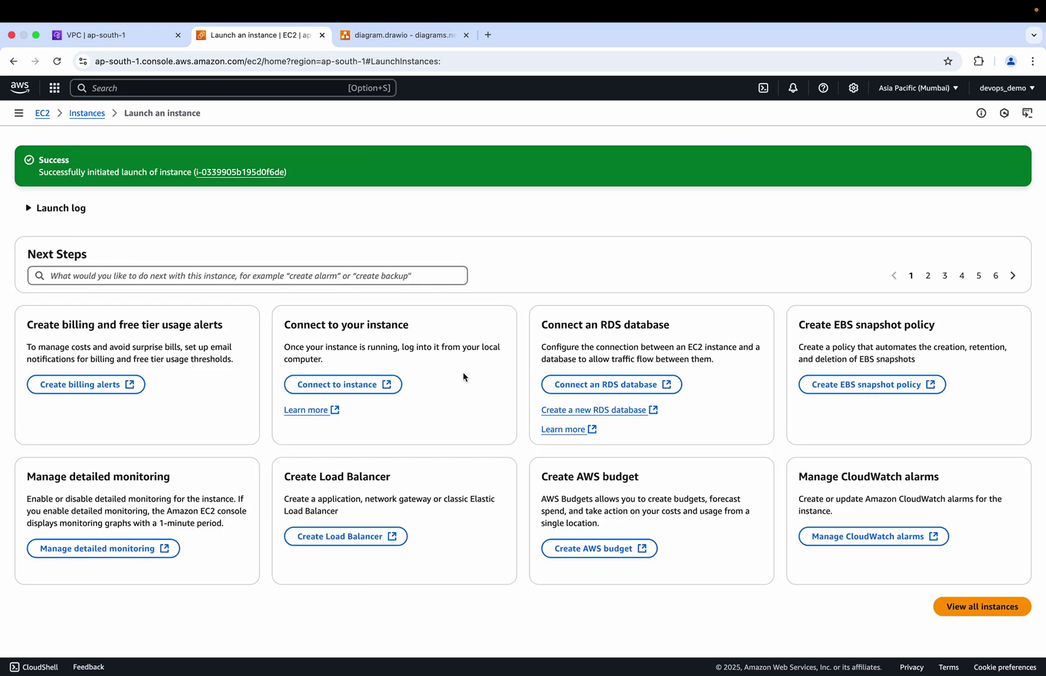
pyautogui.click(96, 117)
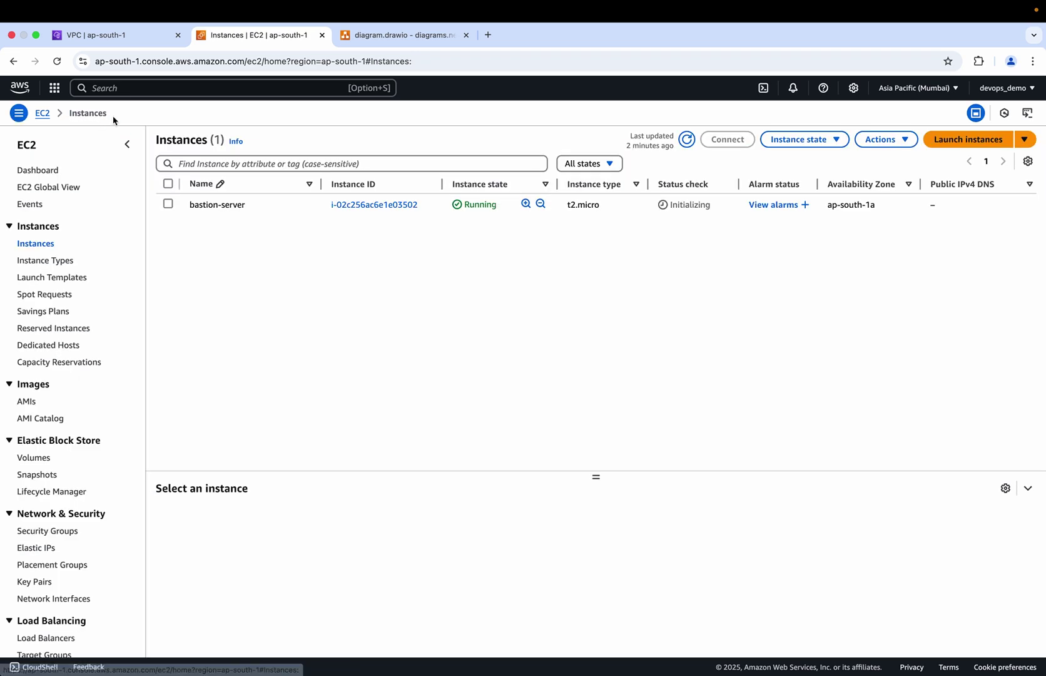
# - Refresh the instances list and connect to bastion-server through EC2 Instance Connect
pyautogui.click(687, 140)
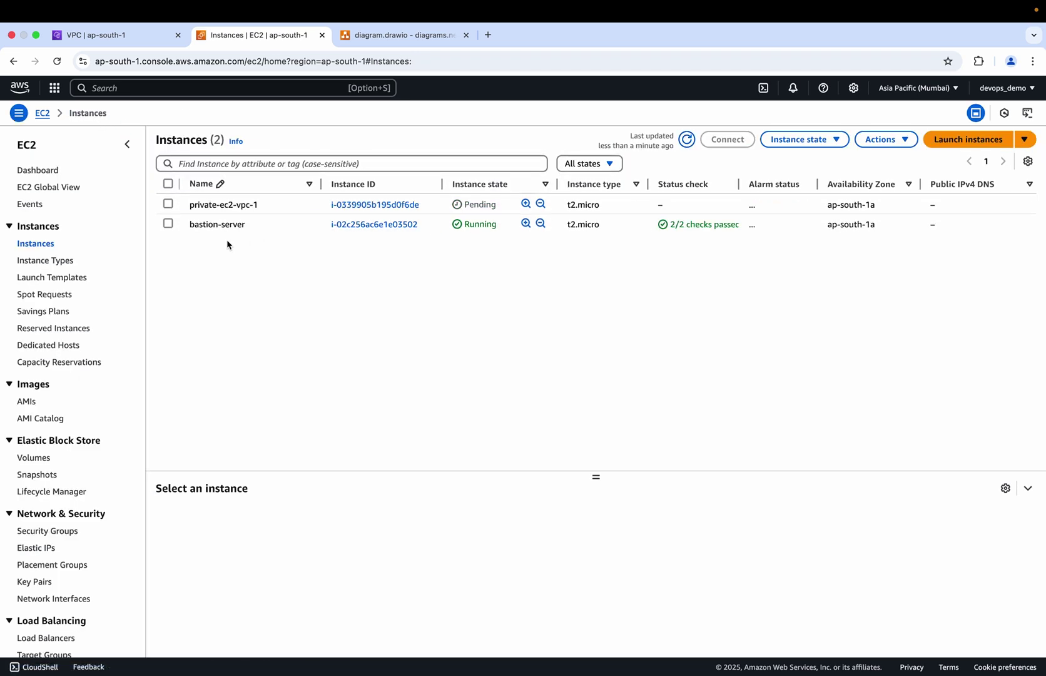
pyautogui.click(168, 224)
pyautogui.click(727, 139)
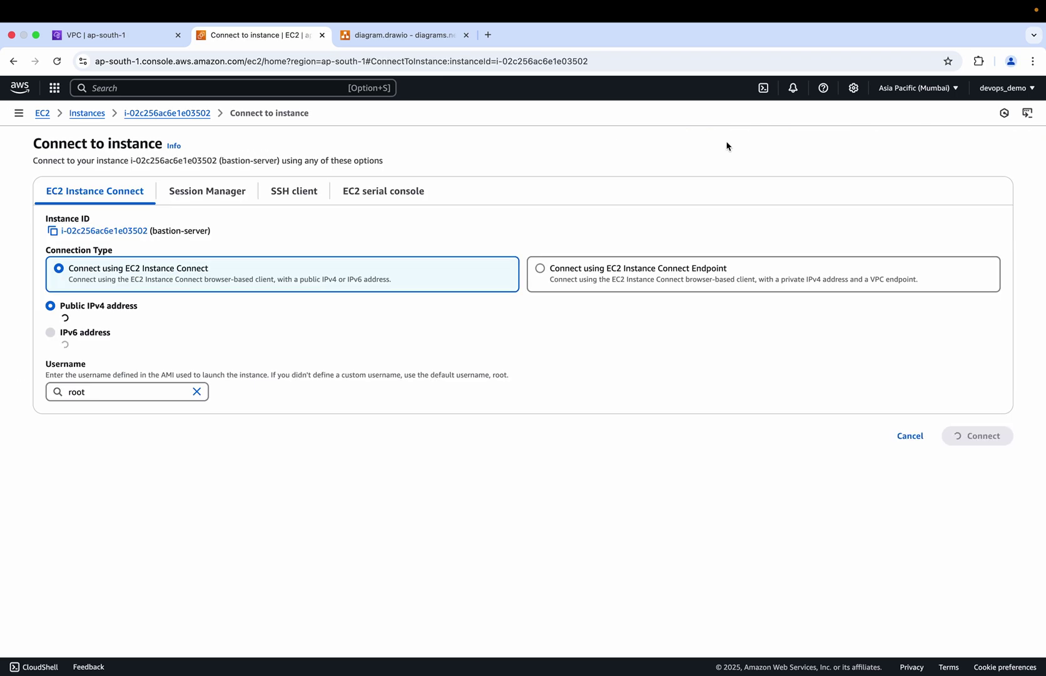
pyautogui.click(986, 481)
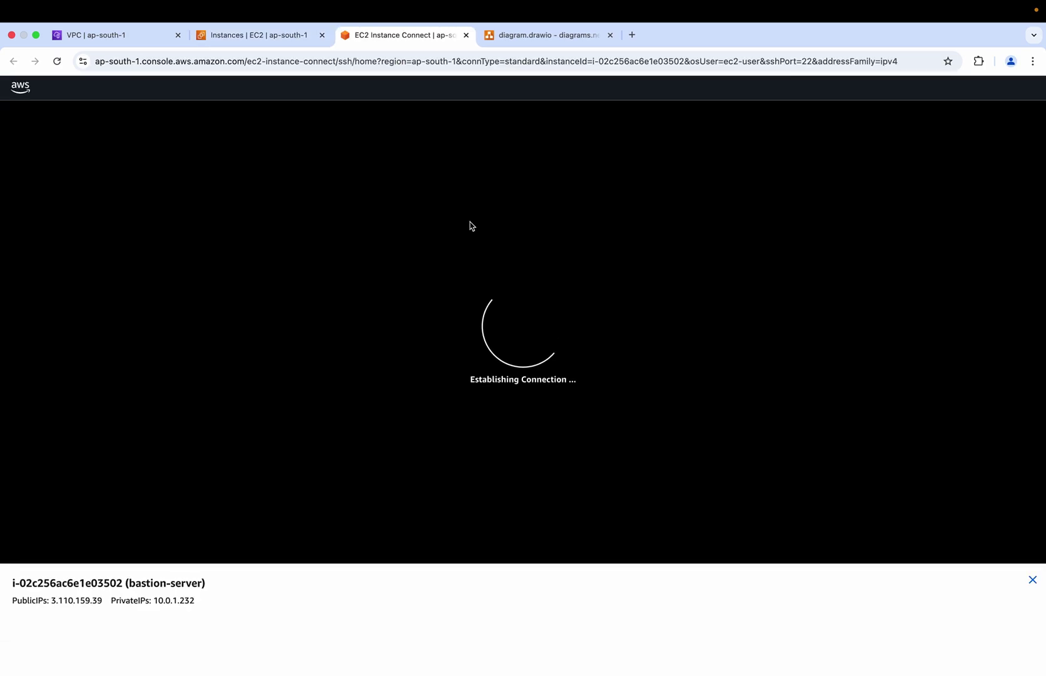
# - Open the details of private-ec2-vpc-1 and check its assigned key pair and network information
pyautogui.click(275, 36)
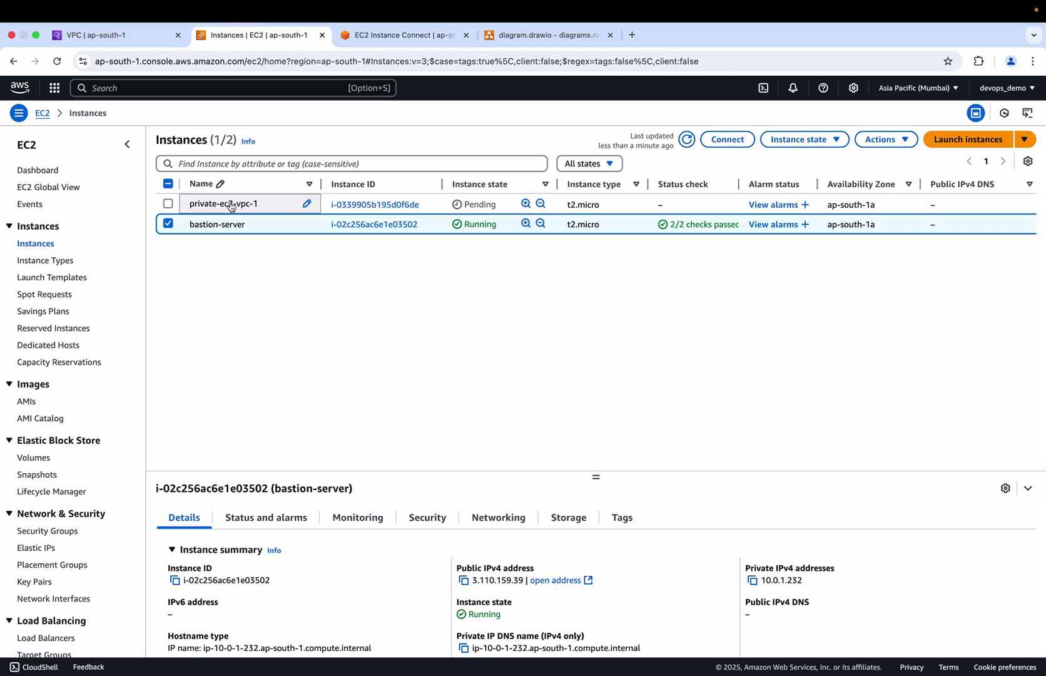
pyautogui.click(348, 205)
pyautogui.scroll(-5, 515, 463)
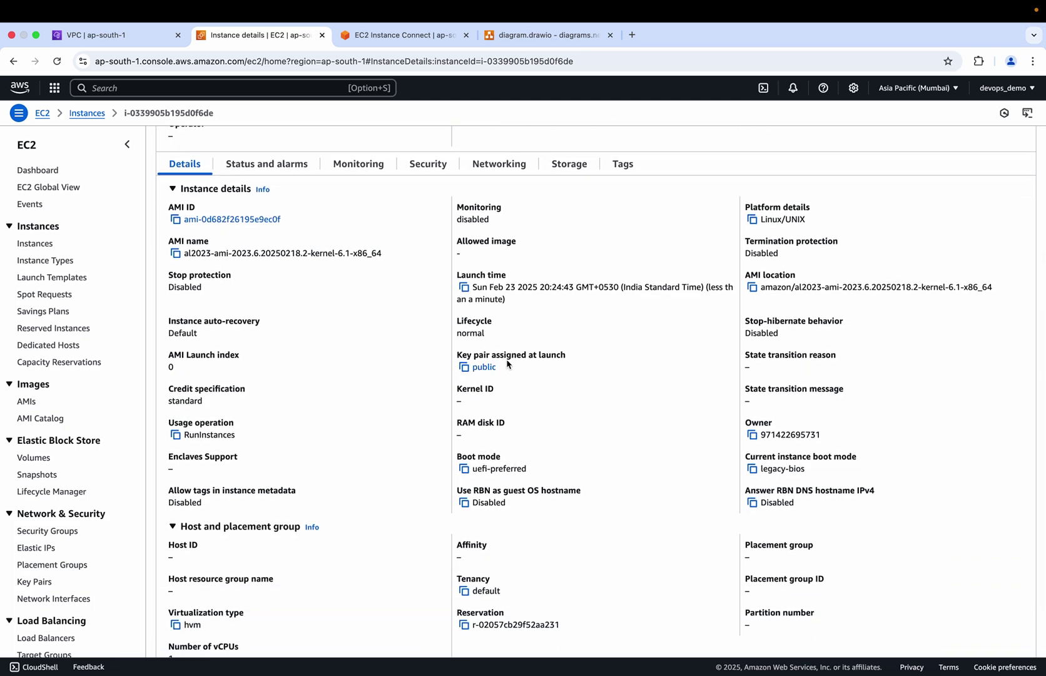
pyautogui.click(406, 37)
pyautogui.click(282, 57)
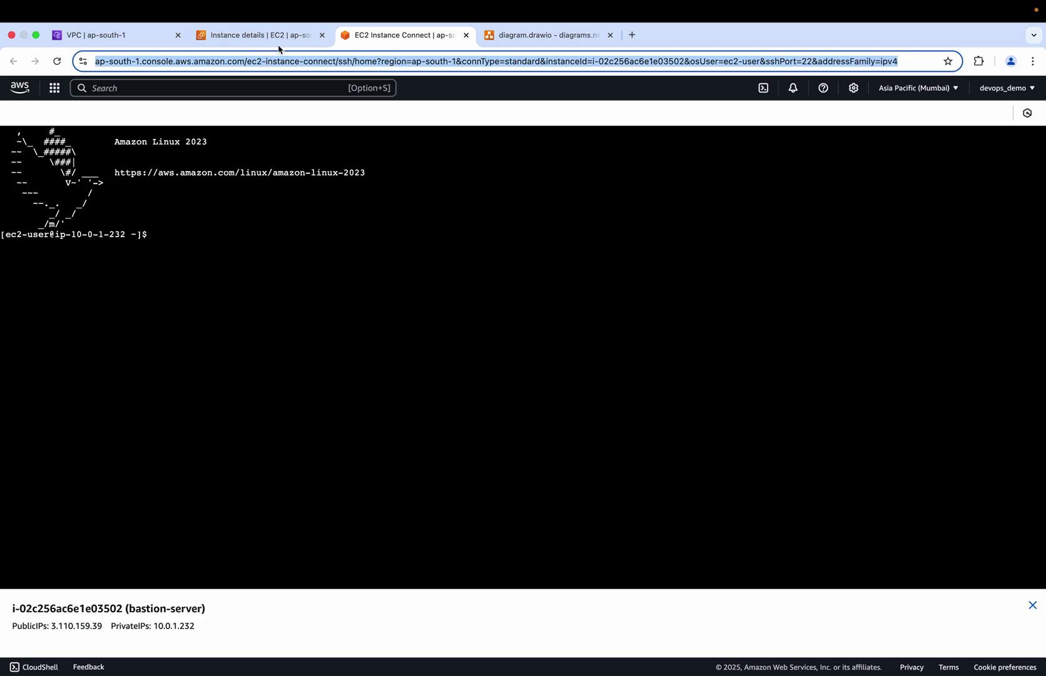
pyautogui.click(278, 39)
pyautogui.scroll(3, 421, 269)
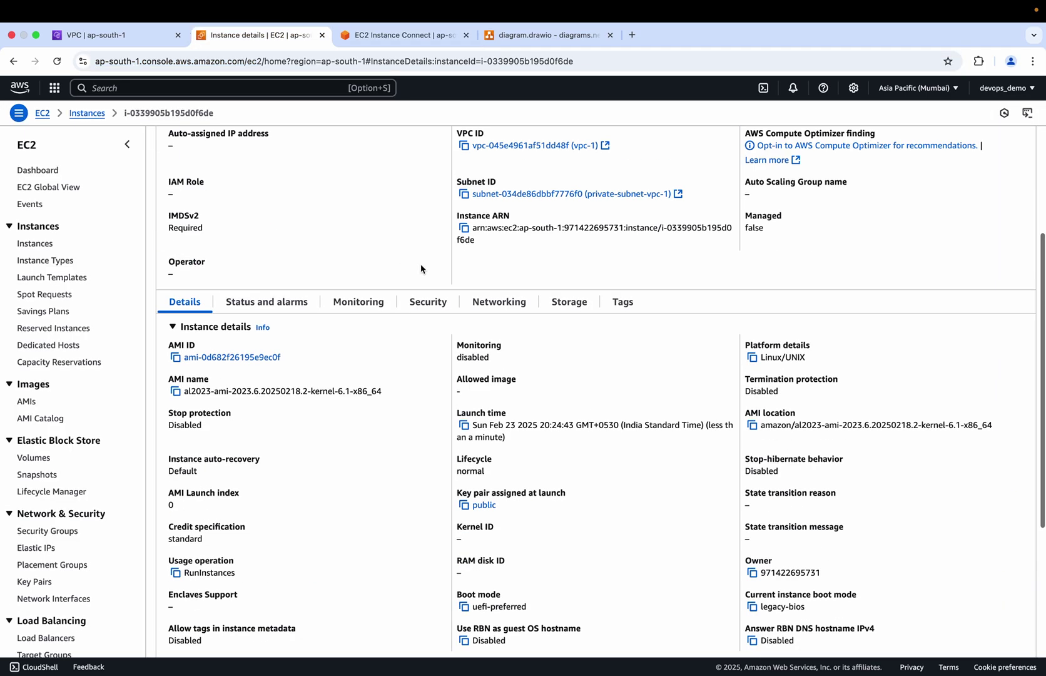
pyautogui.scroll(3, 420, 269)
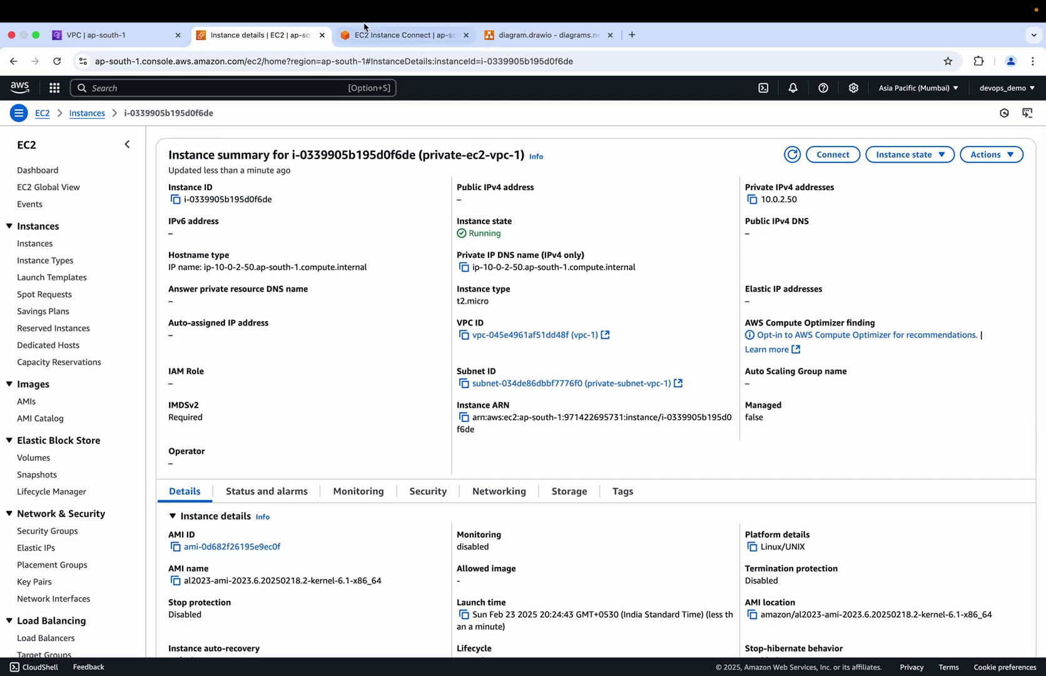
# - Return to the bastion-server terminal and switch to the root user with sudo su
pyautogui.click(382, 36)
pyautogui.click(193, 239)
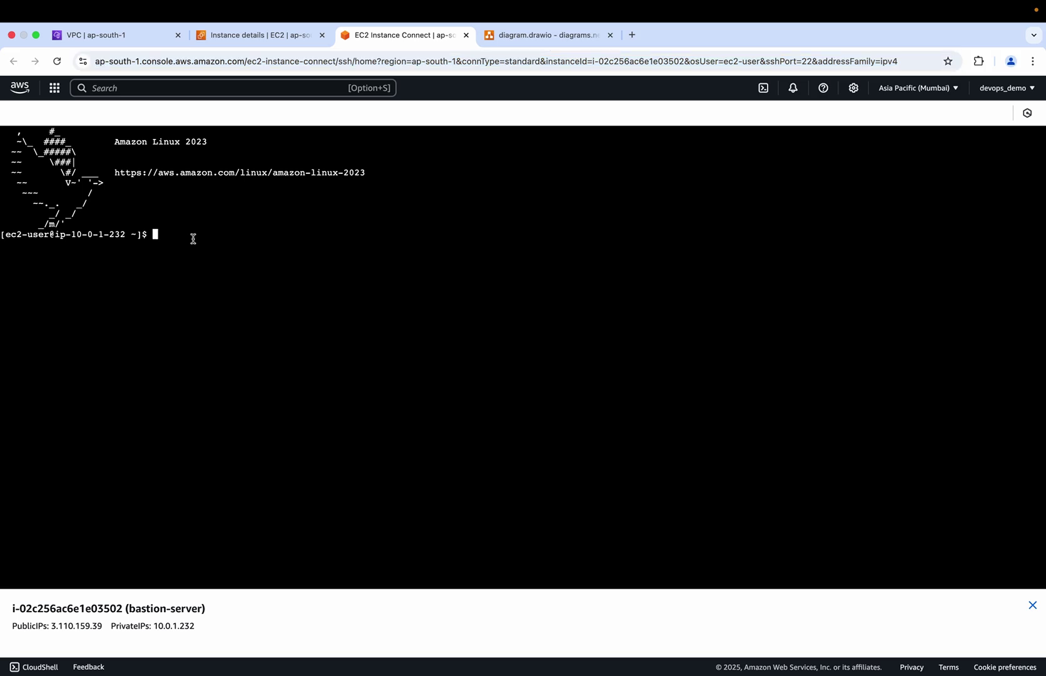
pyautogui.write('sudo su')
pyautogui.press('Return')
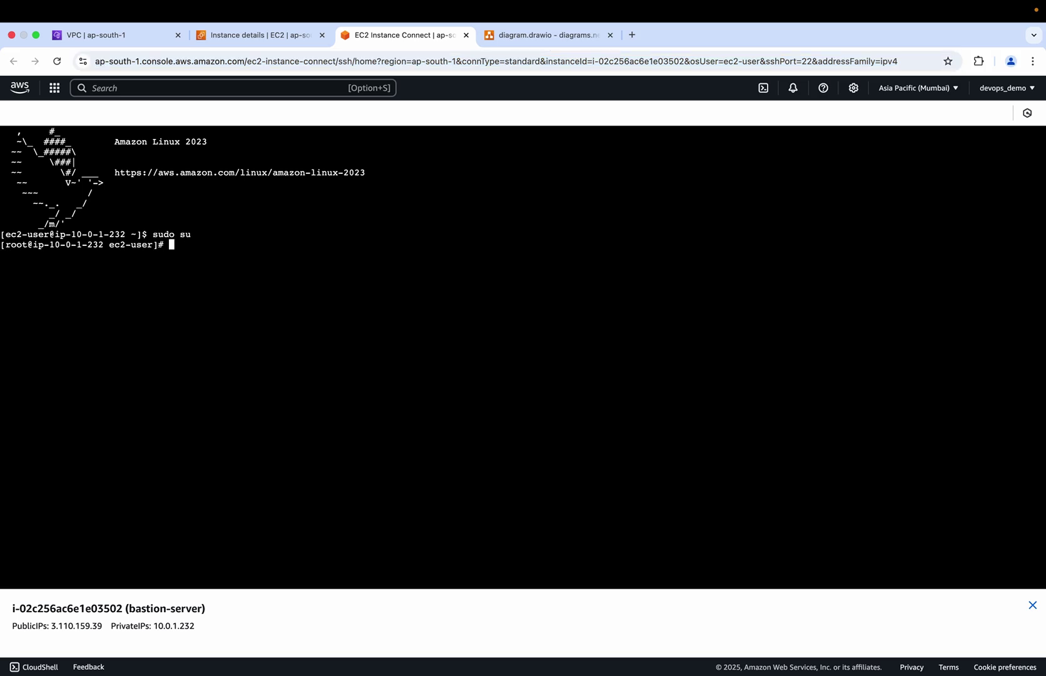
# - List the files in the bastion's current directory with ll
pyautogui.write('vi publ')
pyautogui.press('BackSpace')
pyautogui.press('BackSpace')
pyautogui.press('BackSpace')
pyautogui.press('BackSpace')
pyautogui.press('BackSpace')
pyautogui.press('BackSpace')
pyautogui.press('BackSpace')
pyautogui.write('ll')
pyautogui.press('Return')
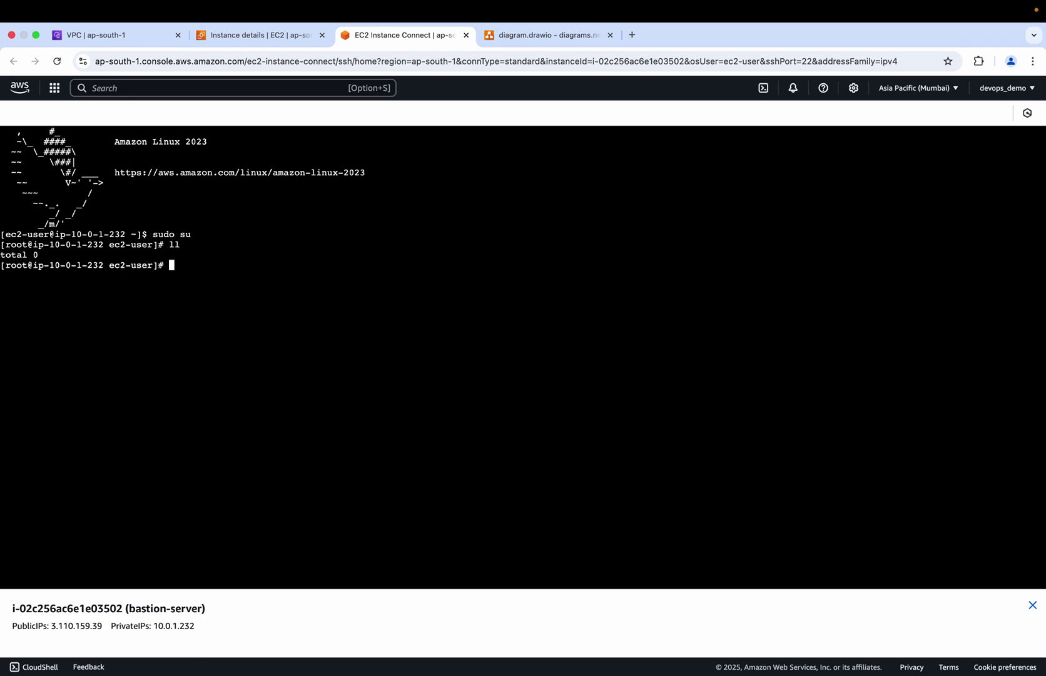
# - Open a new file public.pem in vi on the bastion and enter insert mode
pyautogui.write('vi public,')
pyautogui.press('BackSpace')
pyautogui.write('.pem')
pyautogui.press('Return')
pyautogui.press('i')
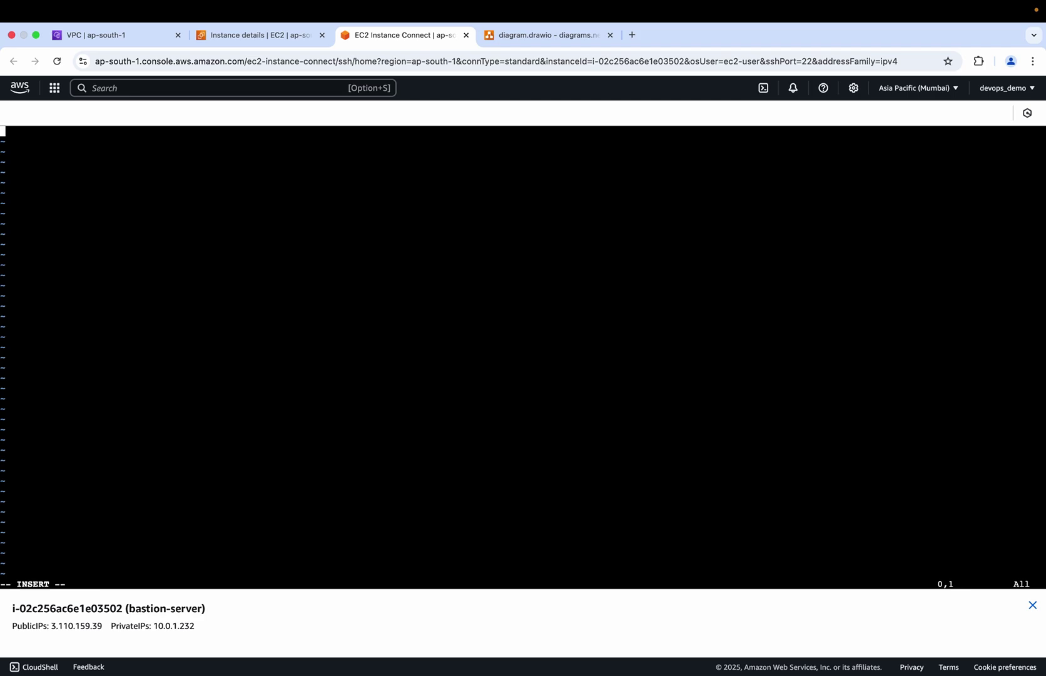
# - Switch to the text editor, select the RSA private key from its BEGIN to END lines, and paste it into public.pem in the bastion terminal
pyautogui.press('super+Tab')
pyautogui.press('super+Tab')
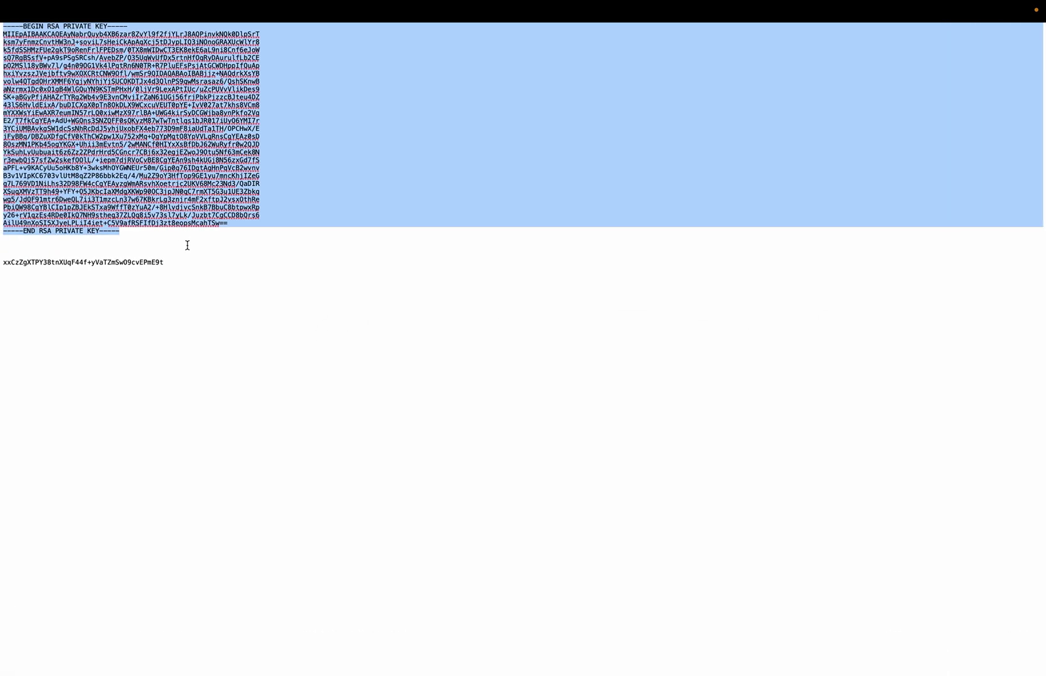
pyautogui.click(133, 236)
pyautogui.moveTo(121, 232); pyautogui.dragTo(1, 28)
pyautogui.press('super+Tab')
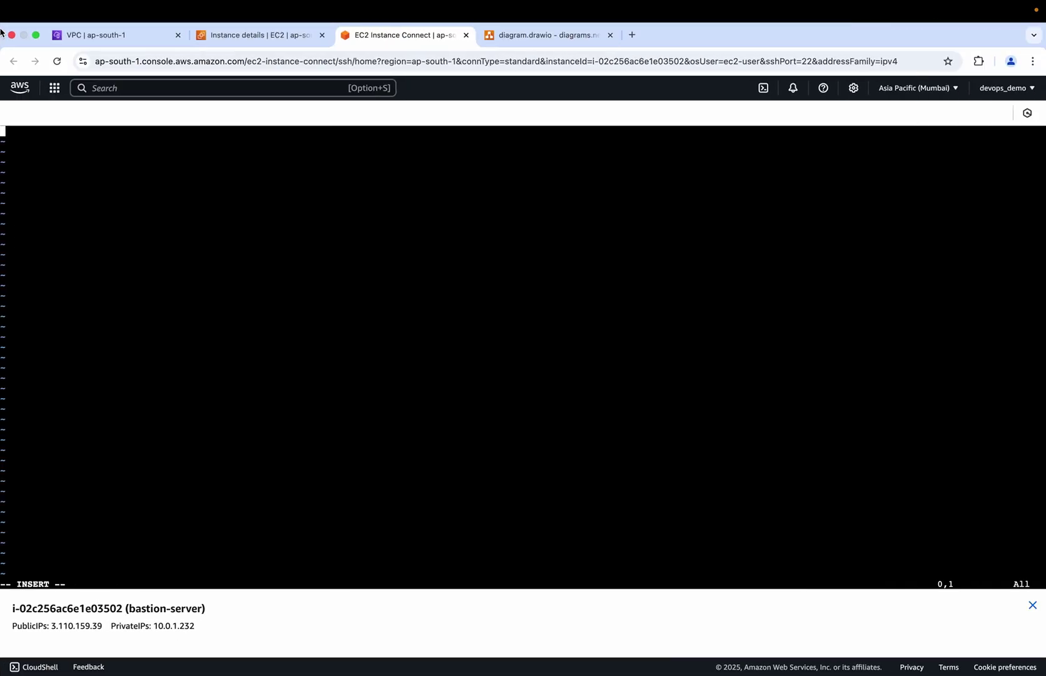
pyautogui.press('super+v')
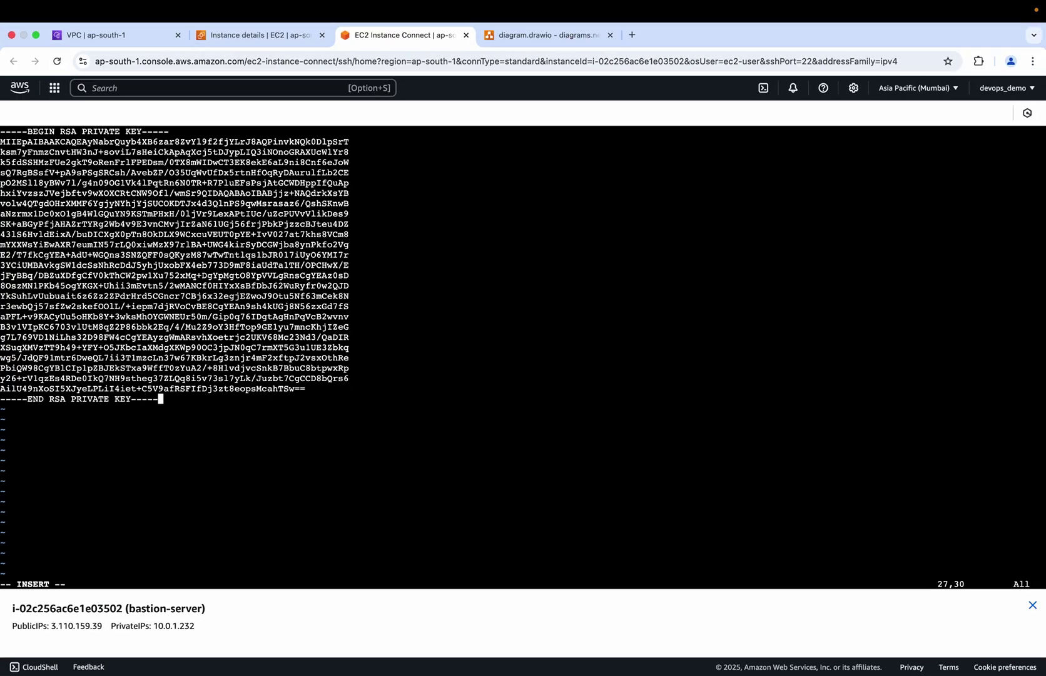
# - Save public.pem and quit vi with :wq!
pyautogui.press('Escape')
pyautogui.write(':wq!')
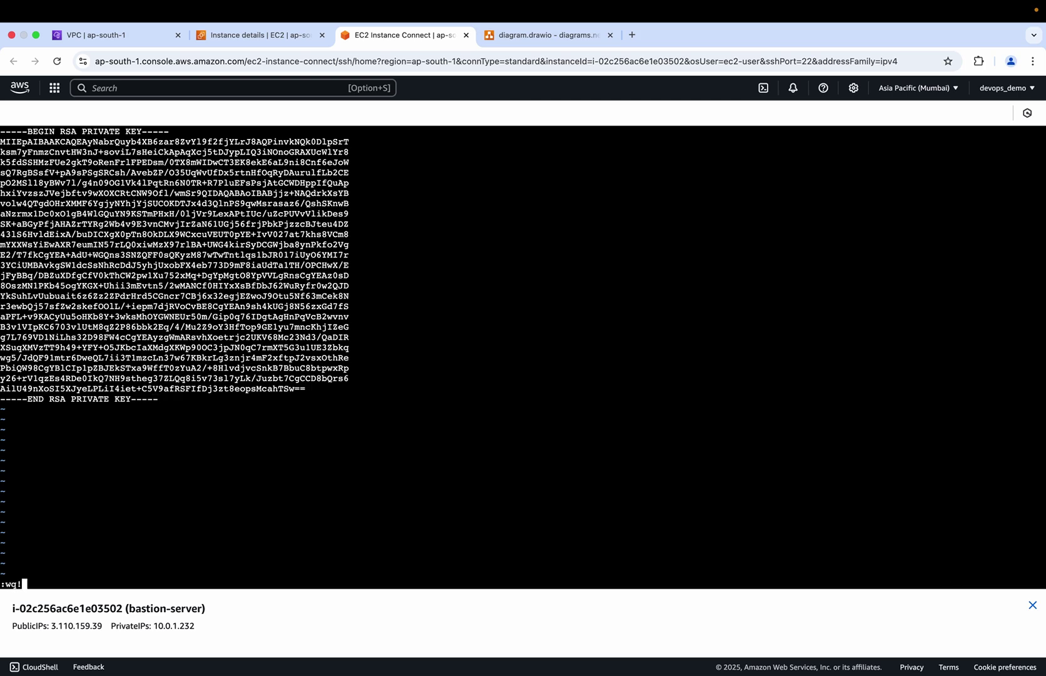
pyautogui.press('Return')
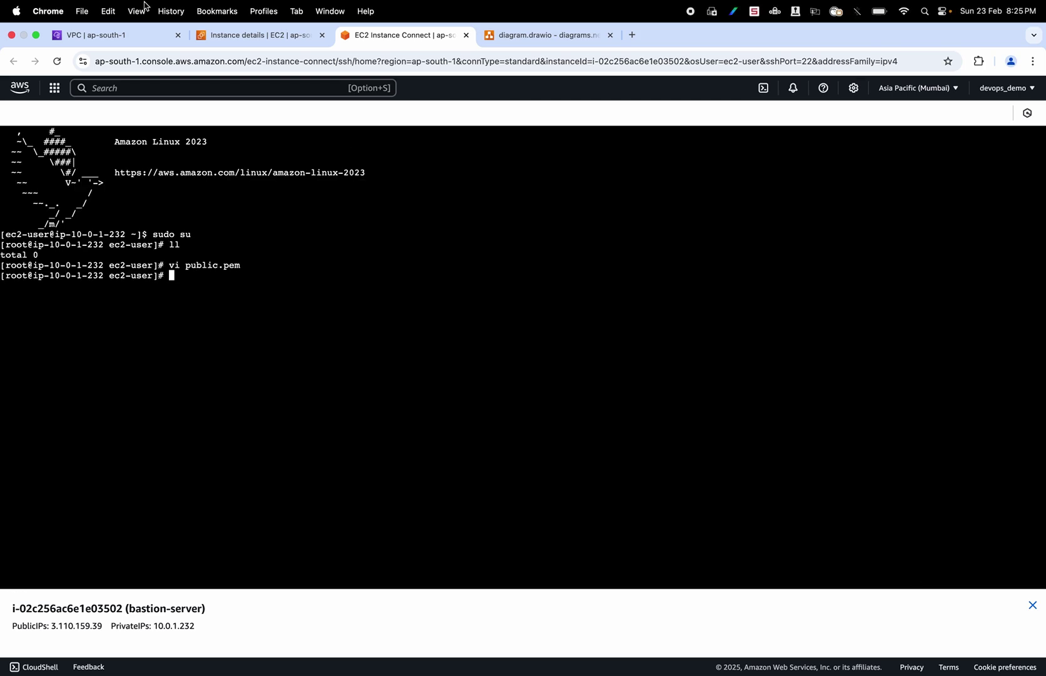
# - Review the private-ec2-vpc-1 instance details, including the key pair assigned at launch
pyautogui.click(262, 35)
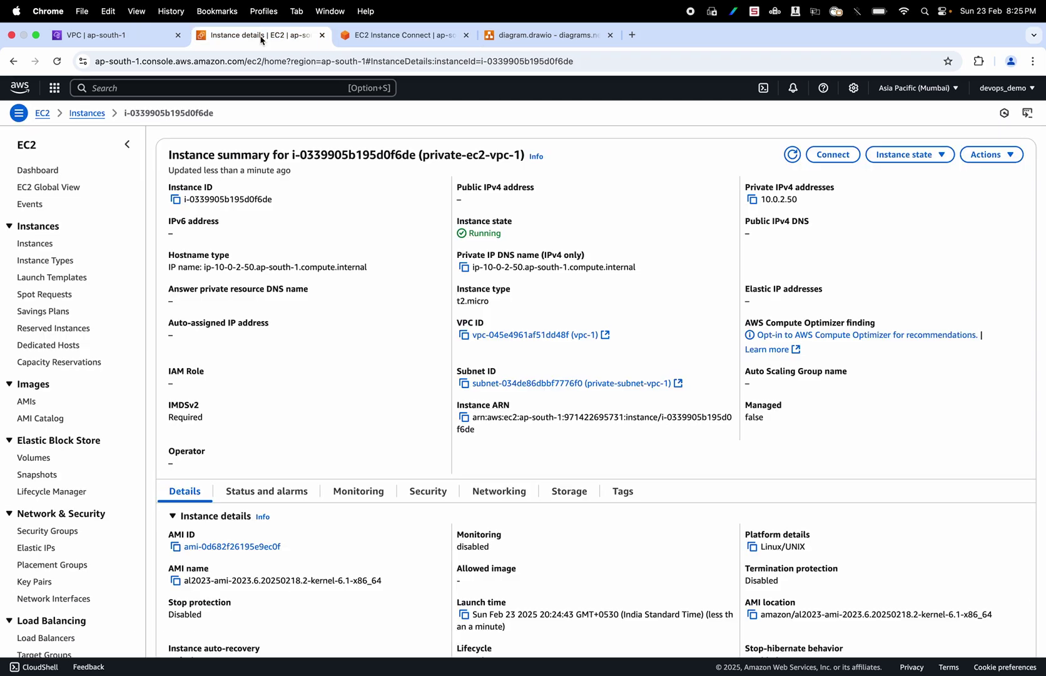
pyautogui.scroll(-10, 476, 351)
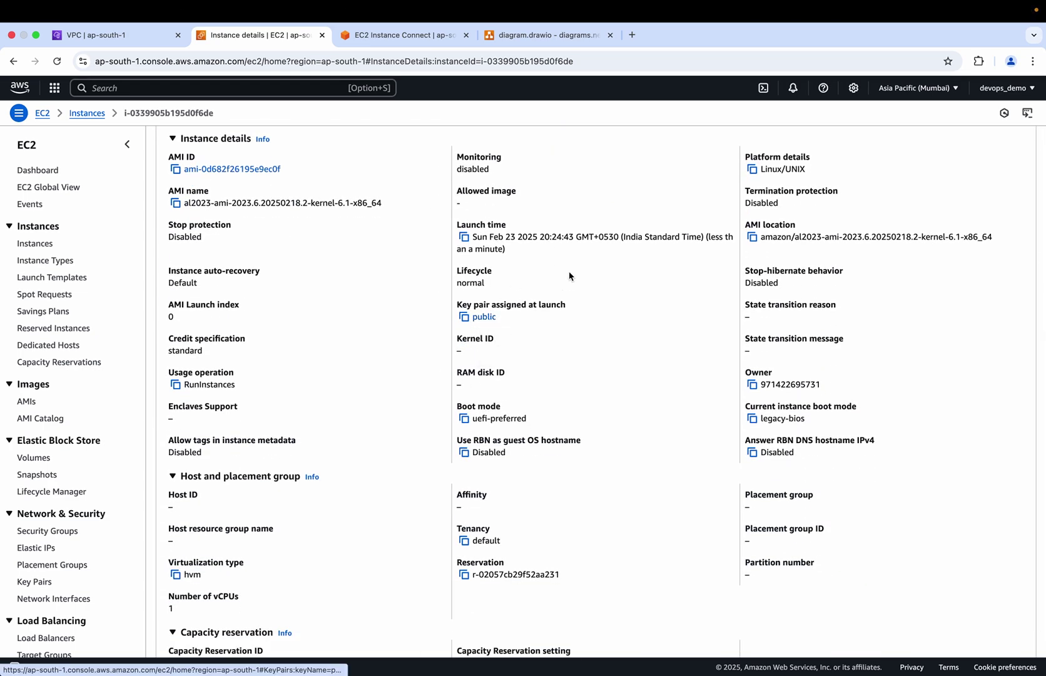
pyautogui.scroll(6, 430, 209)
pyautogui.scroll(-5, 468, 429)
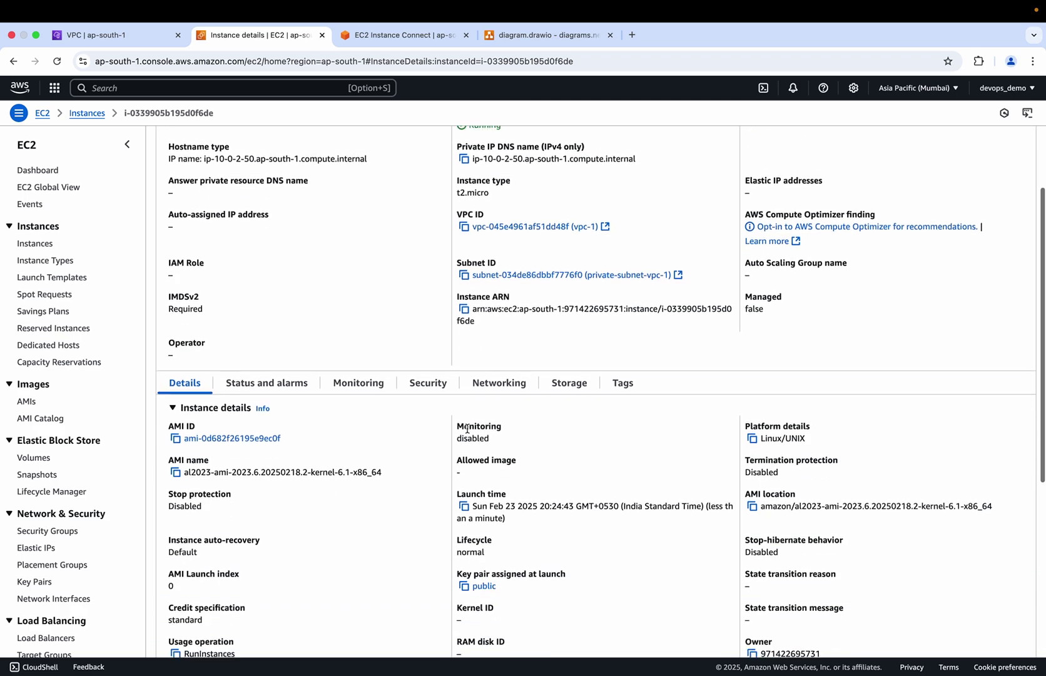
pyautogui.scroll(5, 490, 363)
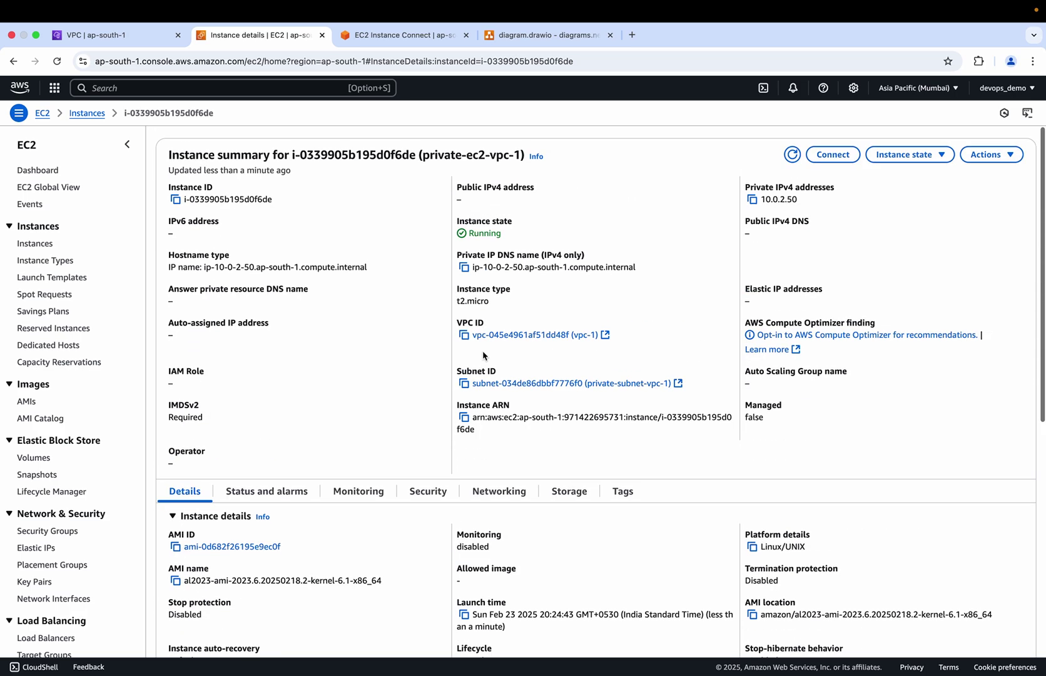
# - In the bastion terminal, restrict the key file's permissions with chmod 400 public.pem
pyautogui.click(403, 36)
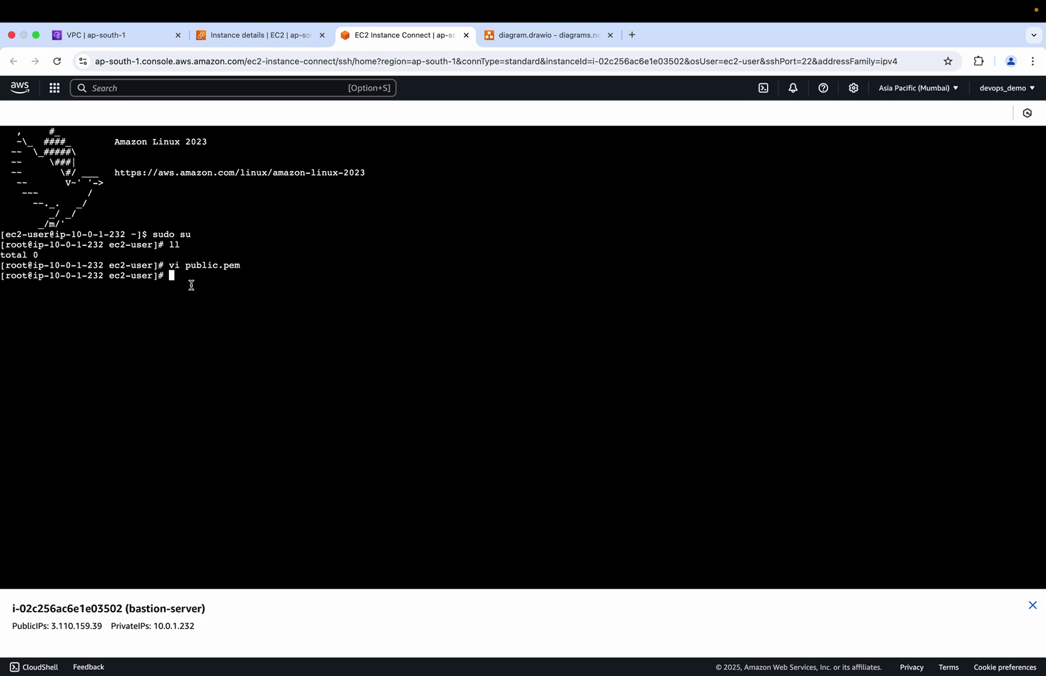
pyautogui.write('chmod 400 public.pem')
pyautogui.press('Return')
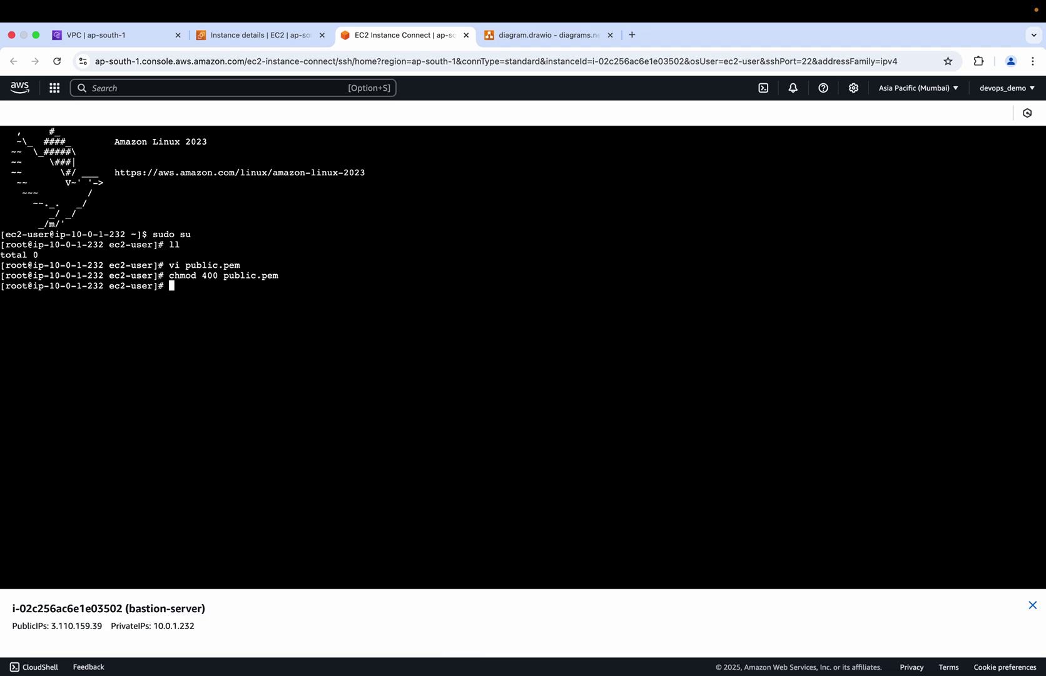
pyautogui.write('ssh -i "pu')
pyautogui.press('Tab')
pyautogui.write('" ec2-user@')
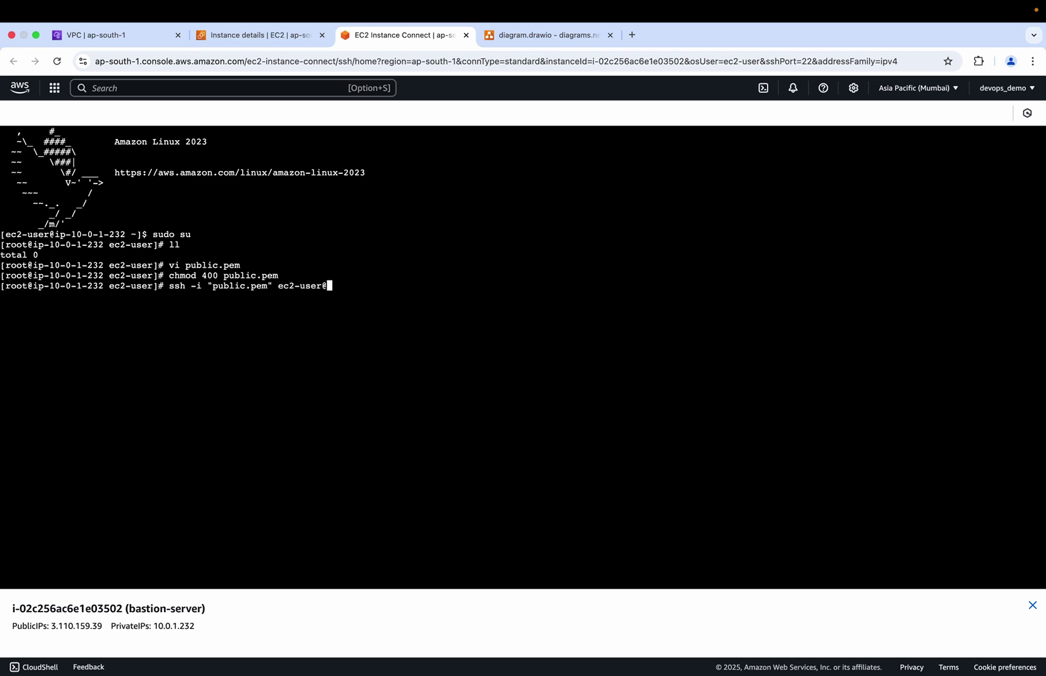
pyautogui.click(273, 43)
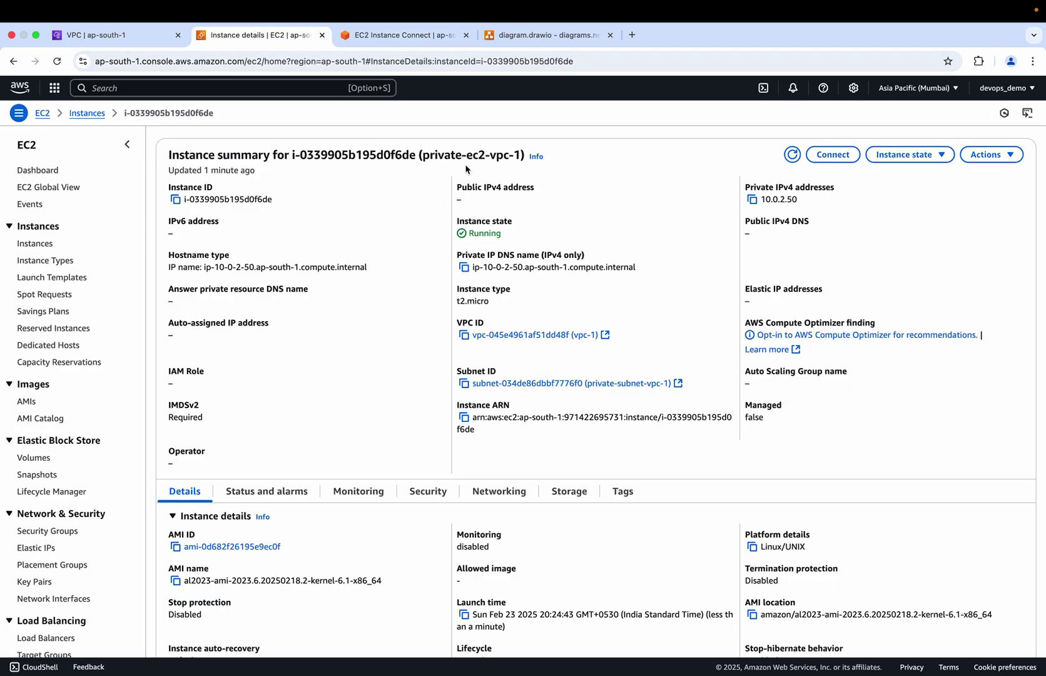
pyautogui.click(752, 199)
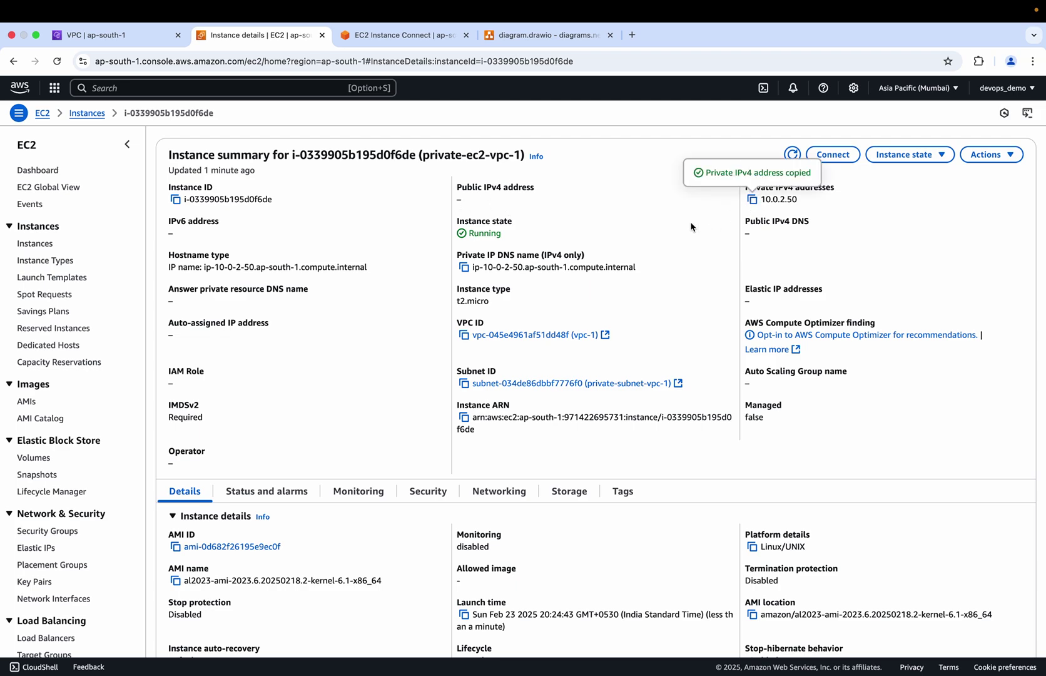
pyautogui.click(394, 35)
pyautogui.press('super+v')
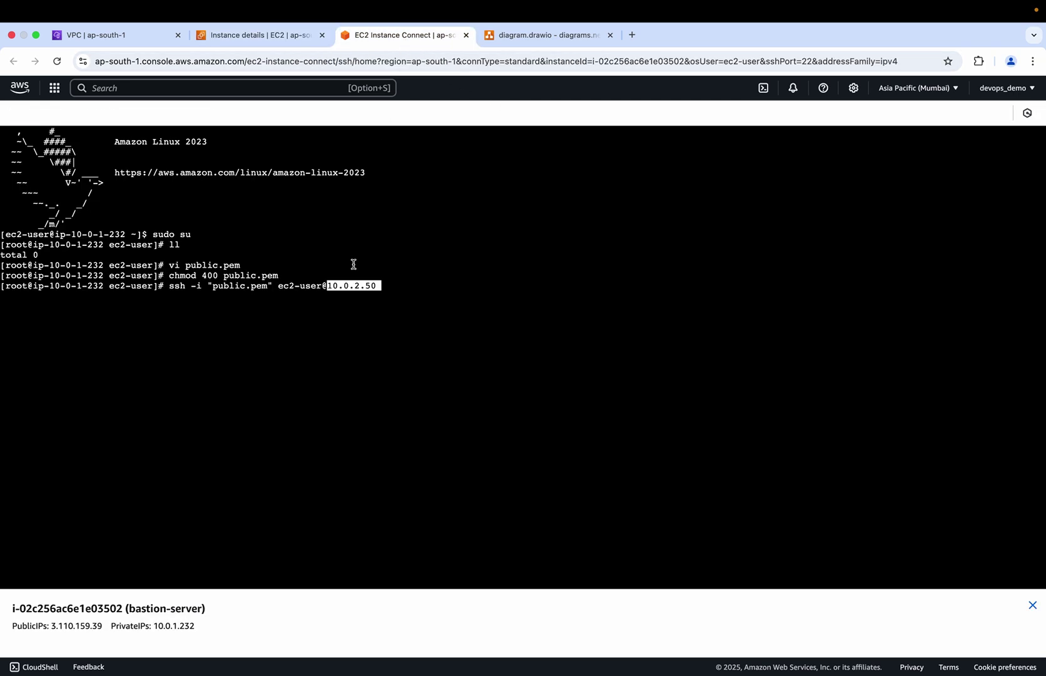
pyautogui.press('Return')
pyautogui.write('yes')
pyautogui.press('Return')
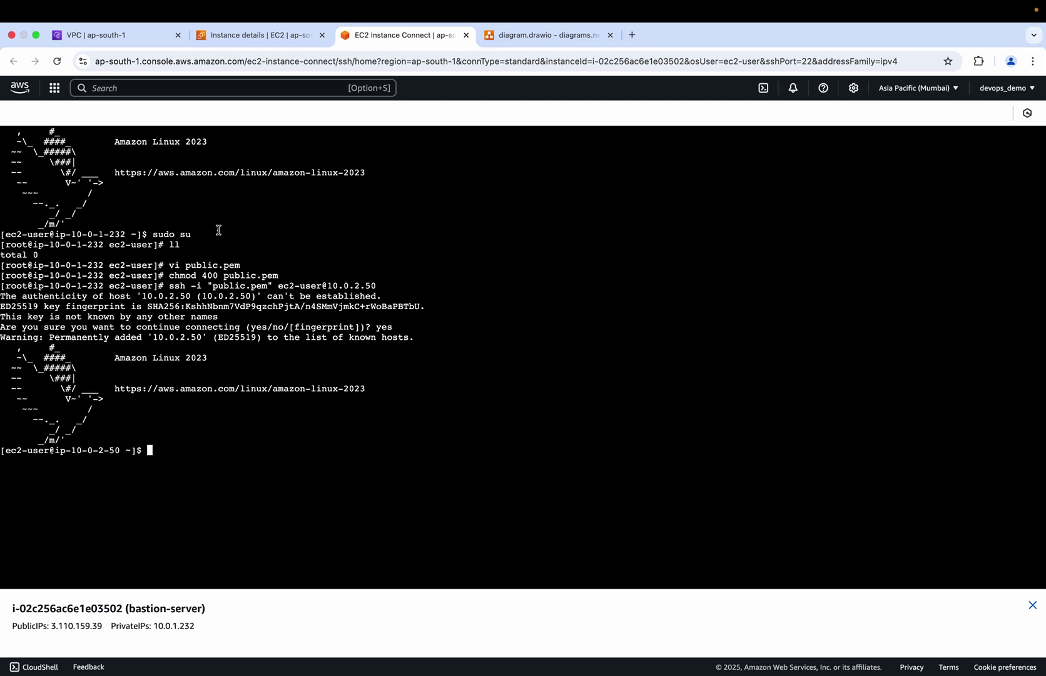
# - Return to the EC2 instances list and refresh it to check the status of both instances
pyautogui.click(267, 36)
pyautogui.click(87, 114)
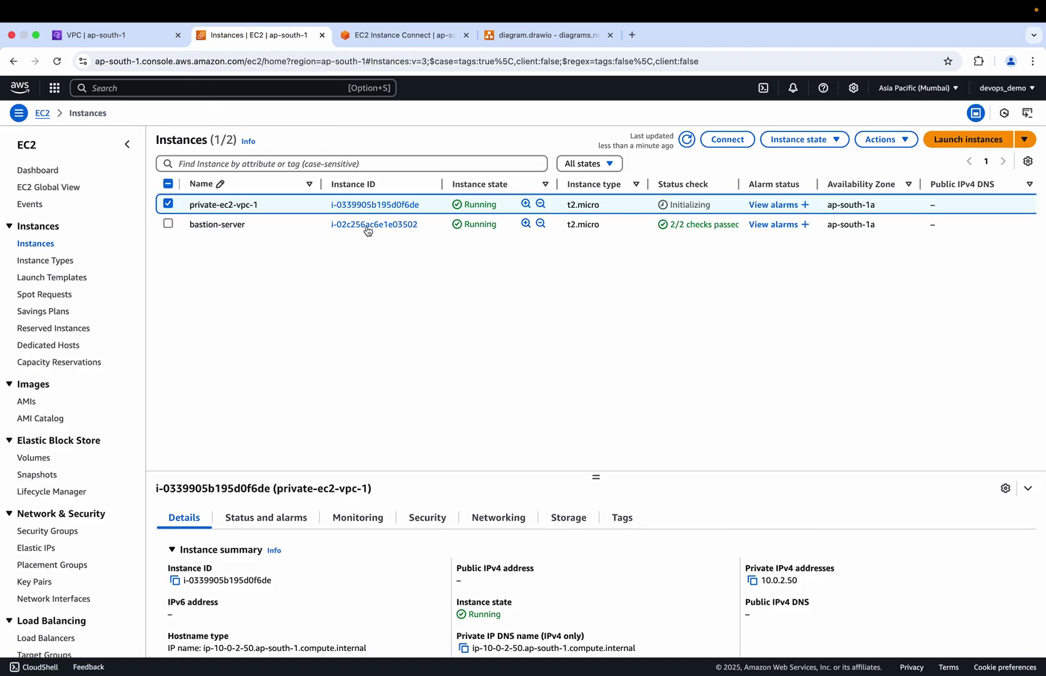
pyautogui.click(687, 139)
# - Examine the local route of private-route-vpc-2 in the VPC console and the CIDR blocks in the VPC list
pyautogui.click(101, 37)
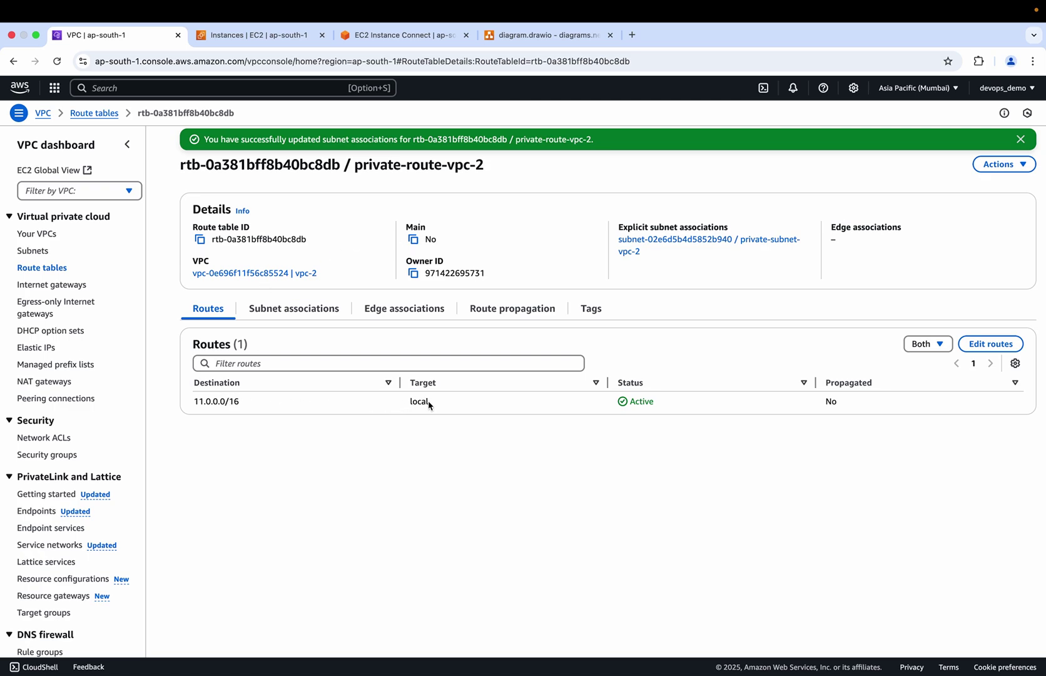
pyautogui.moveTo(425, 401); pyautogui.dragTo(406, 408)
pyautogui.click(52, 234)
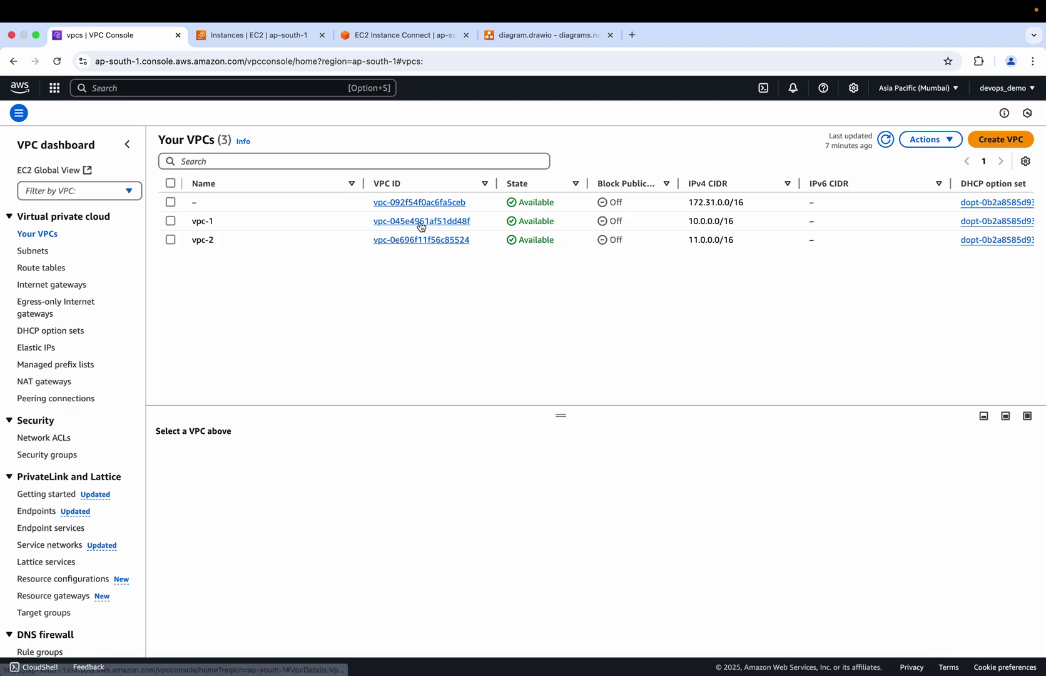
# - Open public-route-vpc-1 from the route tables and compare its routes with the peering diagram in draw.io
pyautogui.click(44, 269)
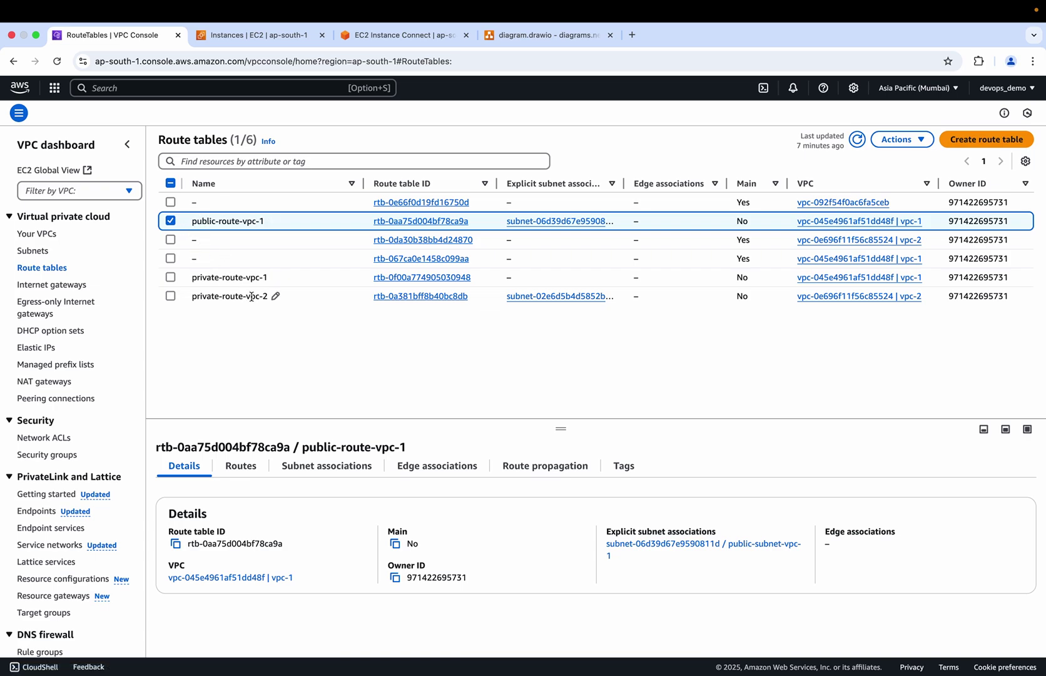
pyautogui.click(428, 222)
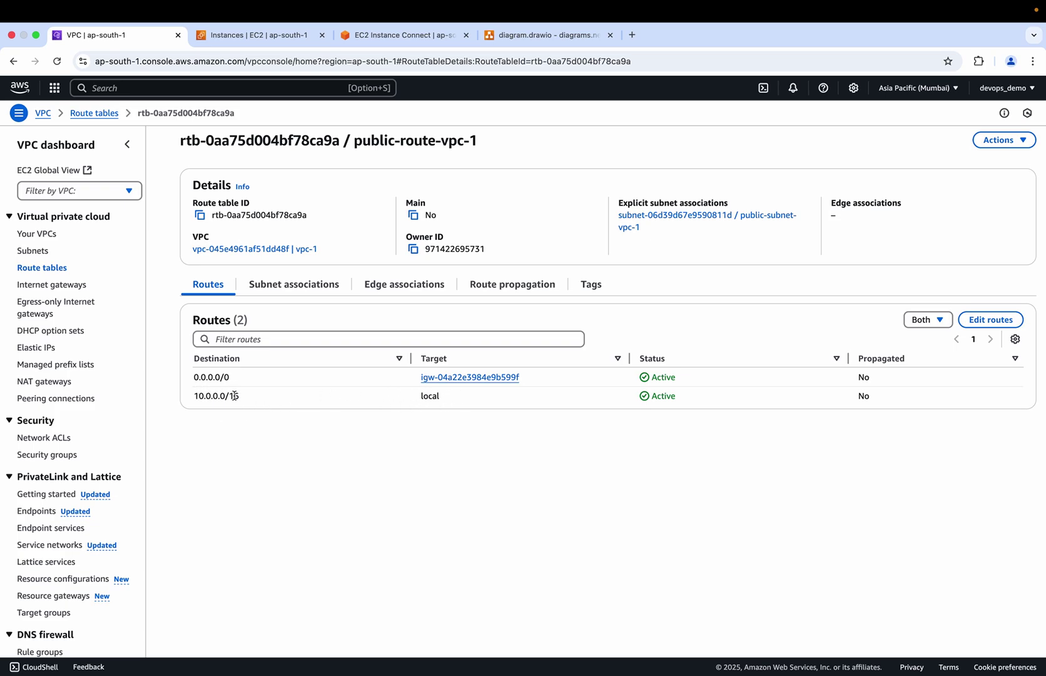
pyautogui.click(537, 35)
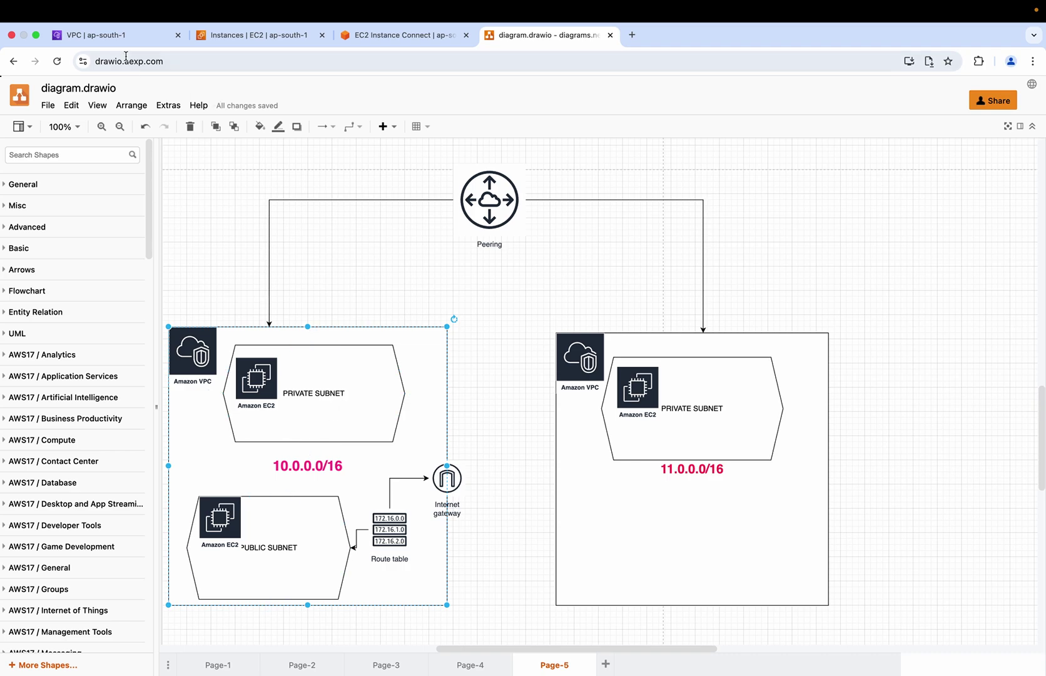
pyautogui.click(111, 34)
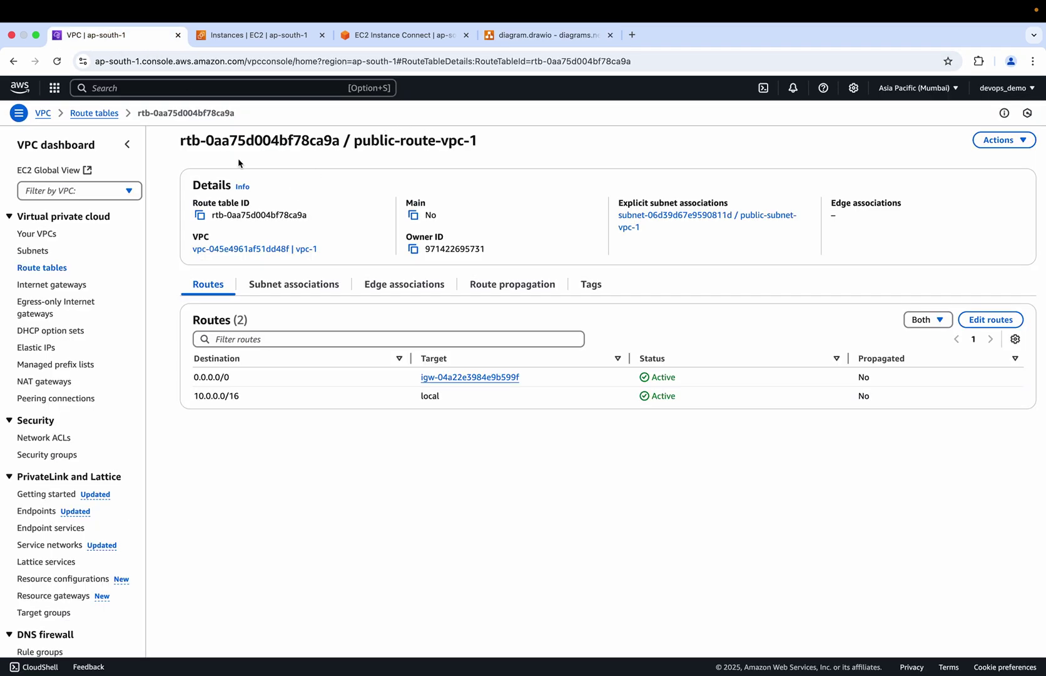
# - Open private-route-vpc-1 from the route tables, examine its routes, and return to the route table list
pyautogui.click(94, 113)
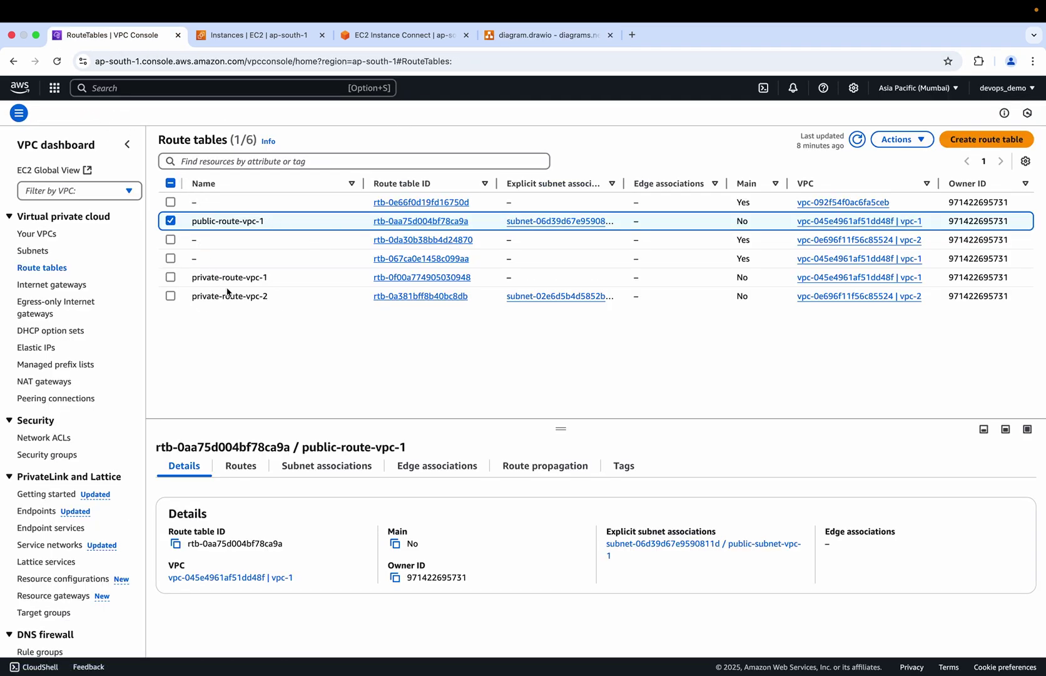
pyautogui.click(433, 280)
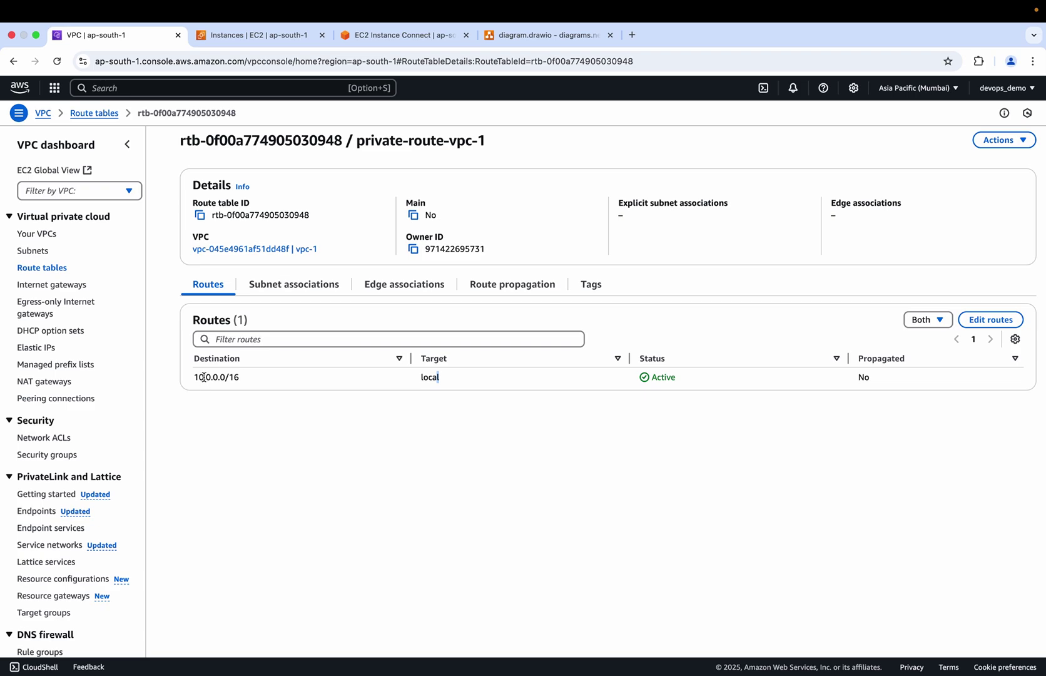
pyautogui.click(95, 114)
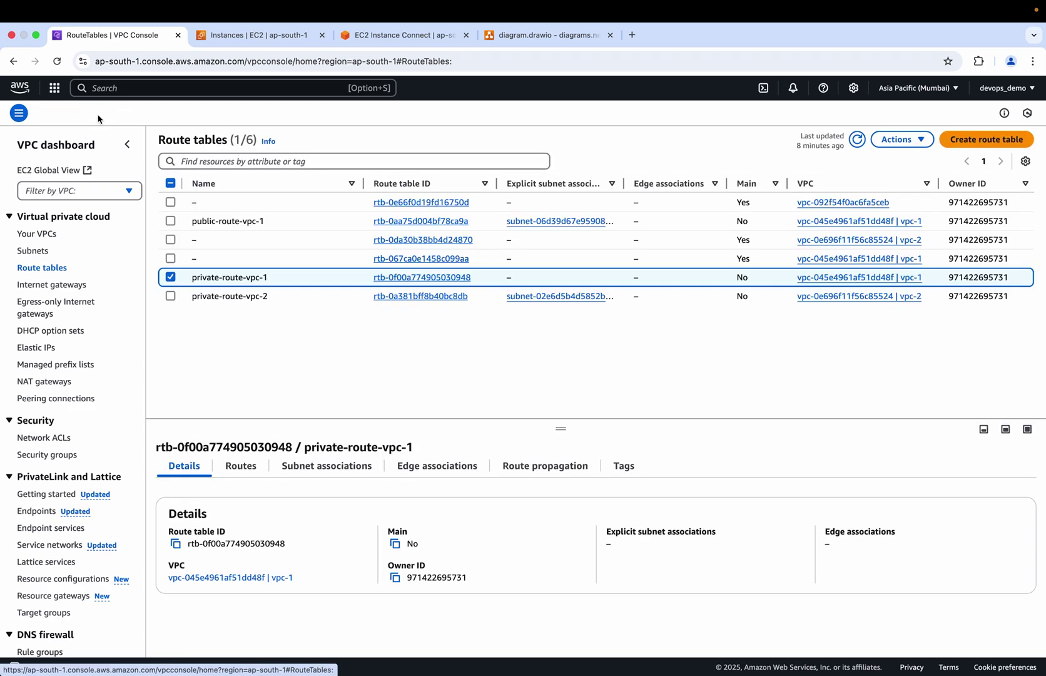
# - Start launching a new EC2 instance and name it private-ec2-vpc-2
pyautogui.click(232, 37)
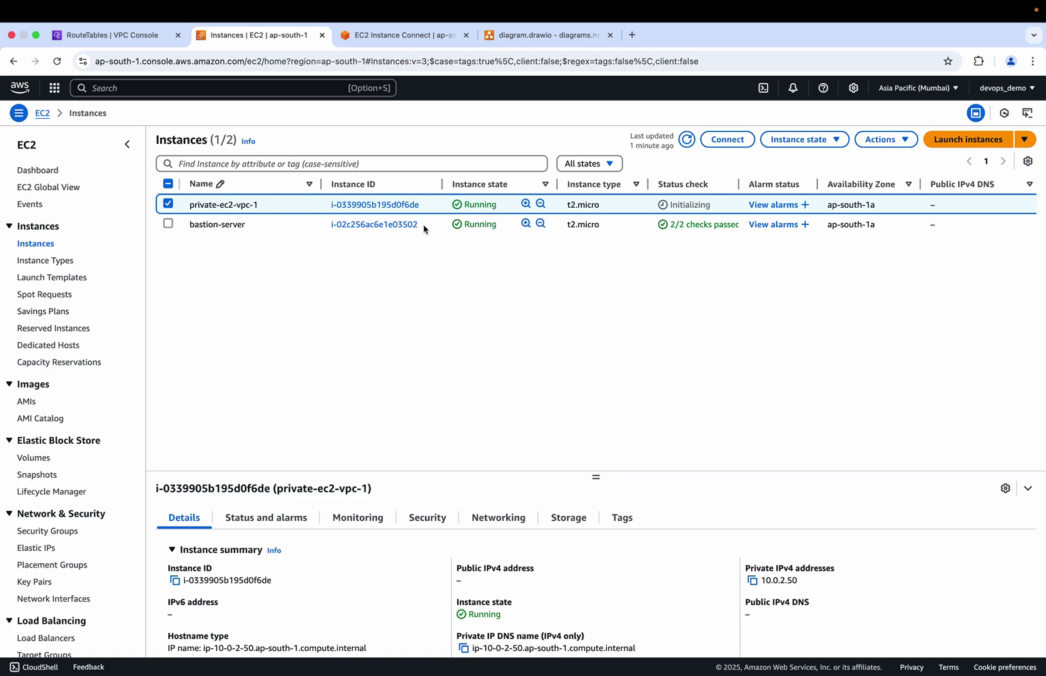
pyautogui.click(967, 139)
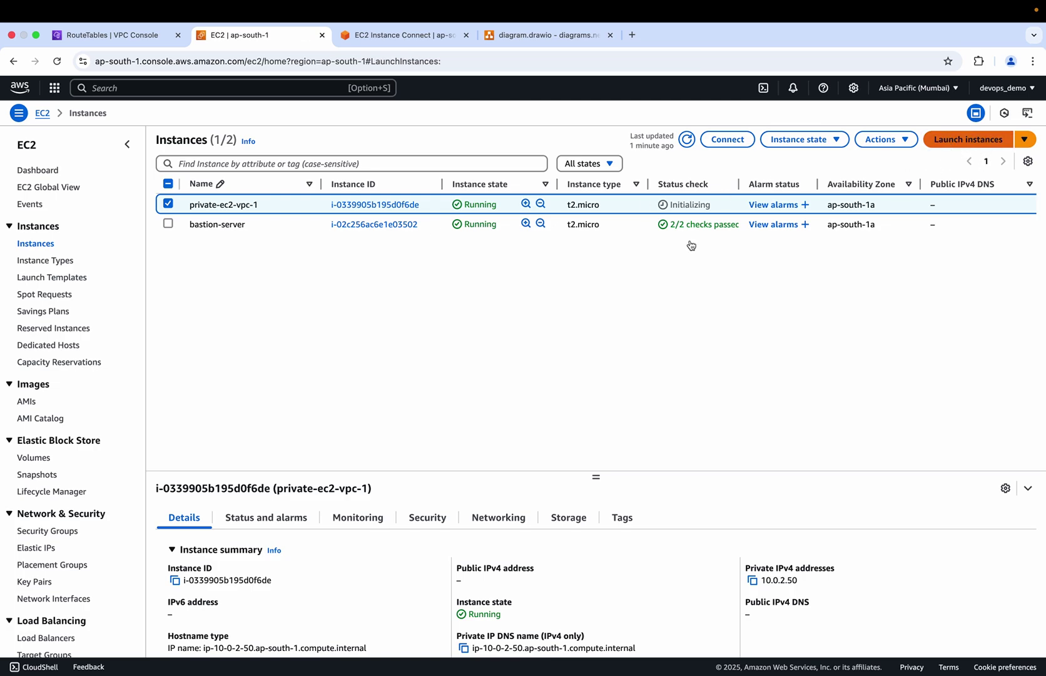
pyautogui.click(109, 232)
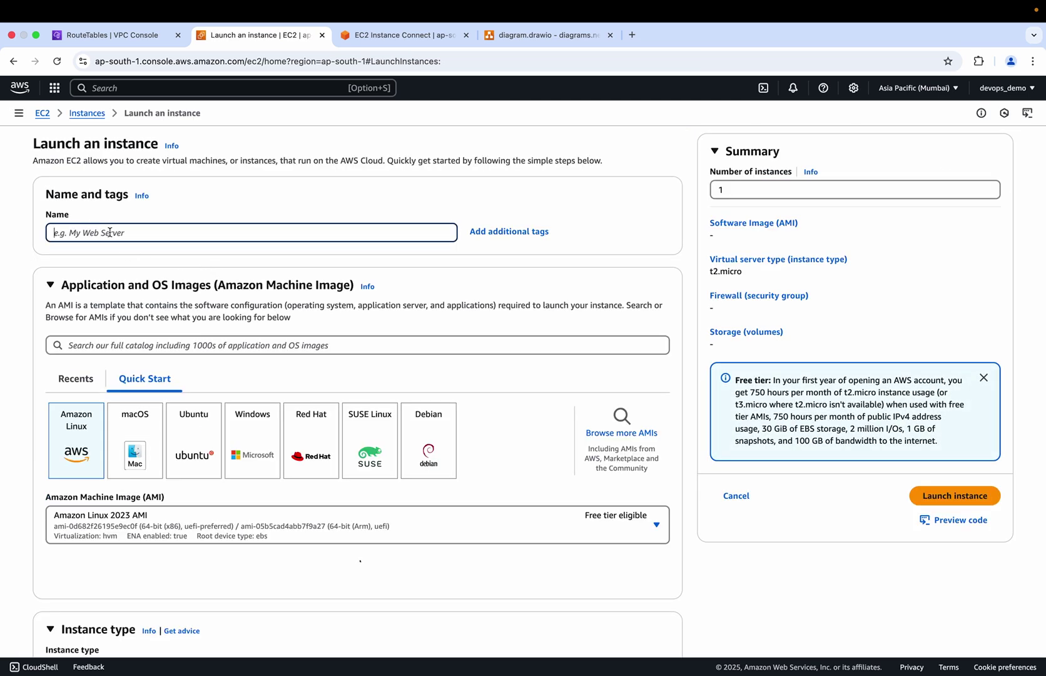
pyautogui.write('pr')
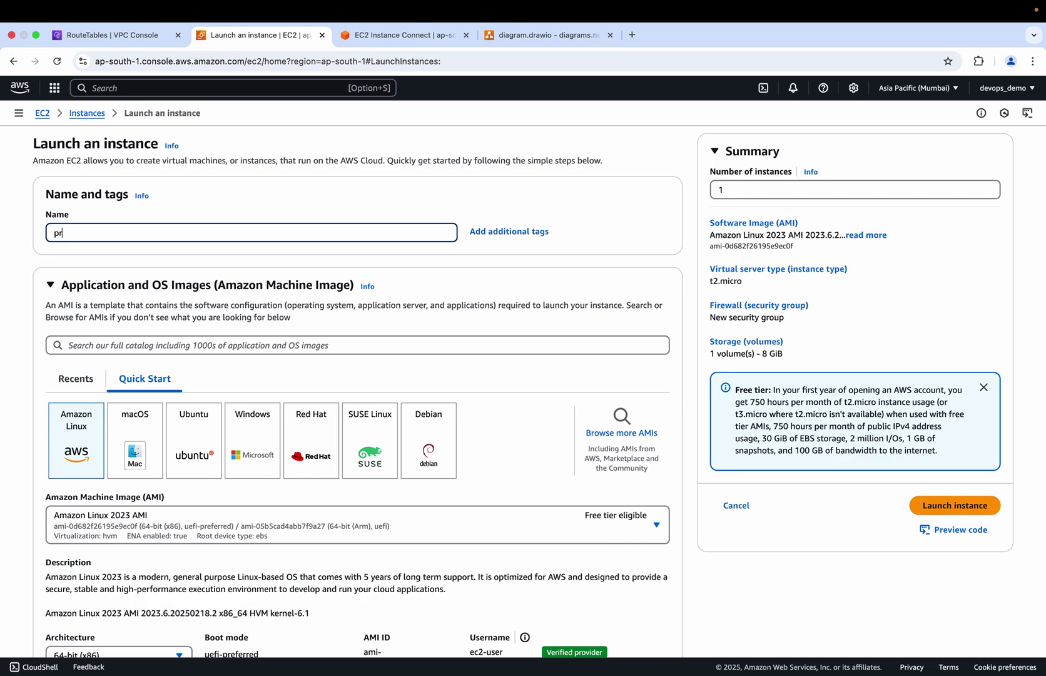
pyautogui.write('ivate-ec2-vpcd')
pyautogui.press('BackSpace')
# - Choose the existing key pair "public" for the new instance and review the name, AMI and instance type
pyautogui.scroll(-5, 139, 275)
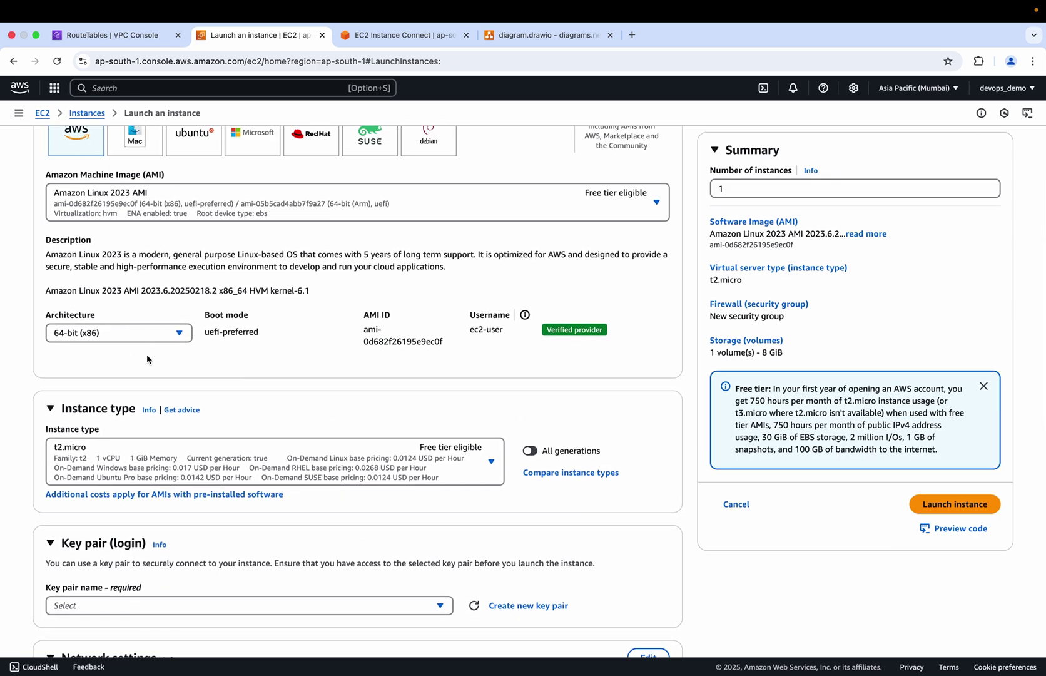
pyautogui.scroll(-5, 147, 354)
pyautogui.scroll(1, 224, 199)
pyautogui.click(125, 305)
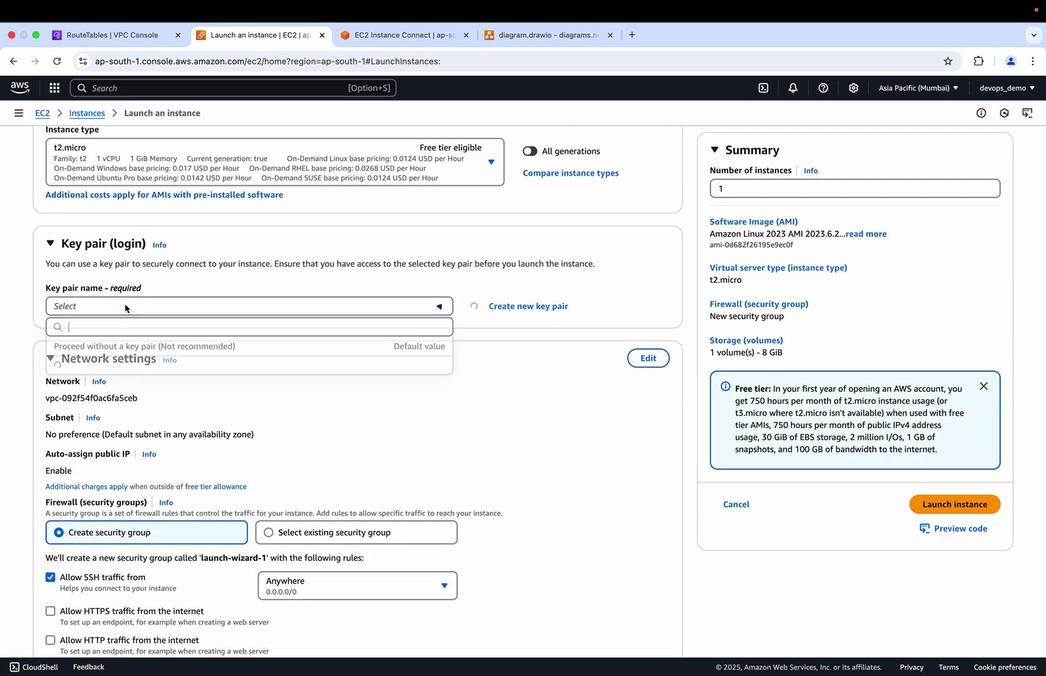
pyautogui.click(98, 370)
pyautogui.scroll(2, 335, 353)
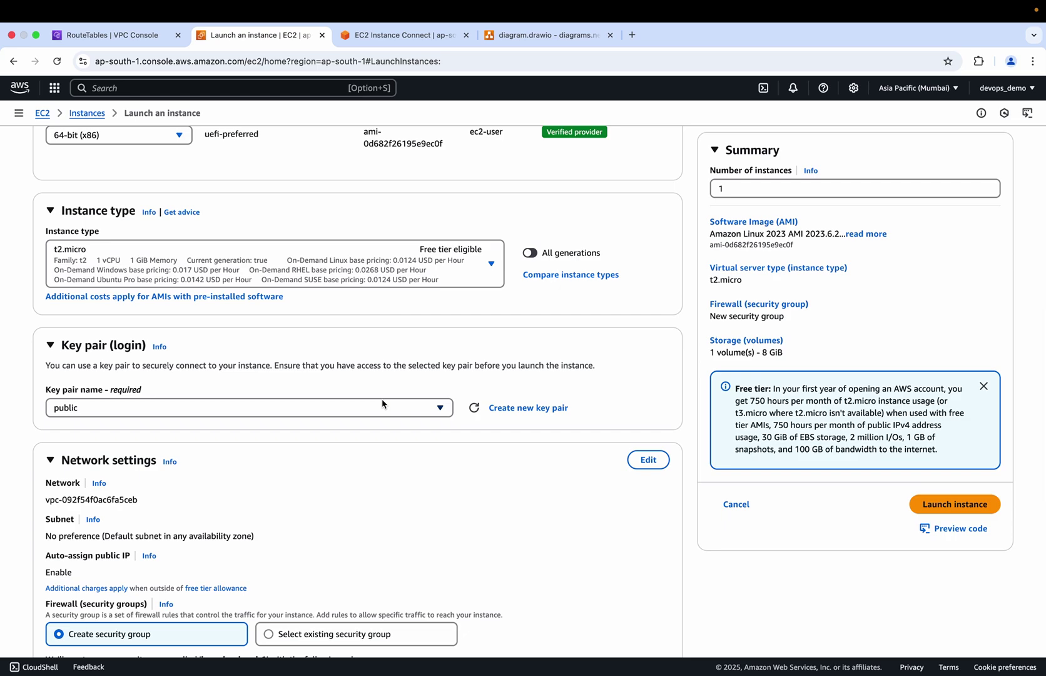
pyautogui.scroll(8, 227, 361)
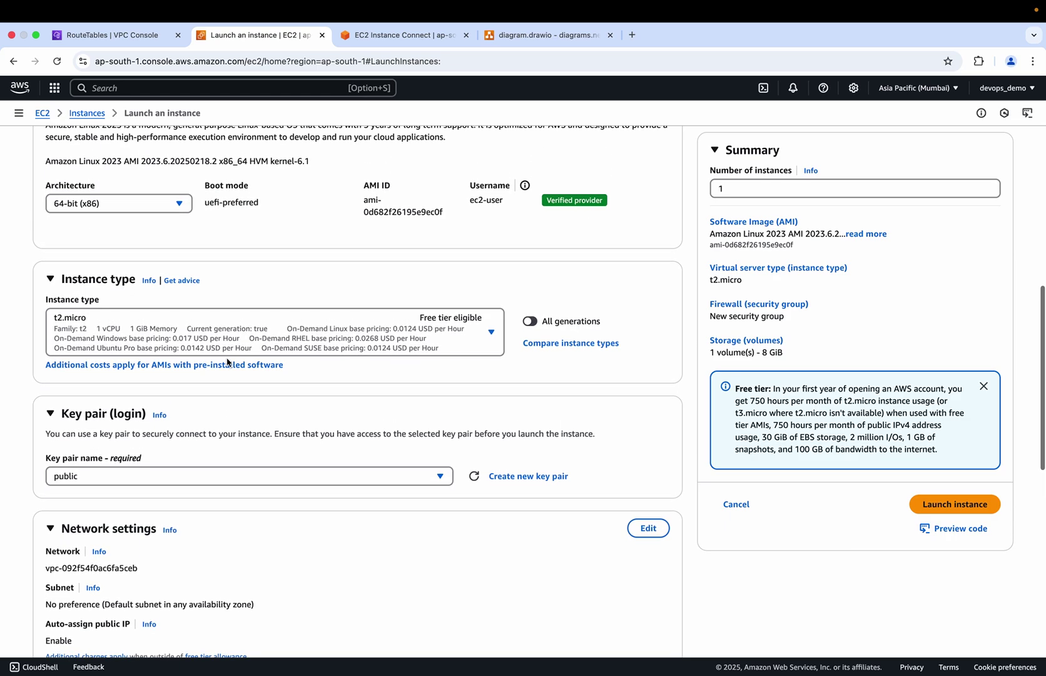
pyautogui.scroll(2, 228, 362)
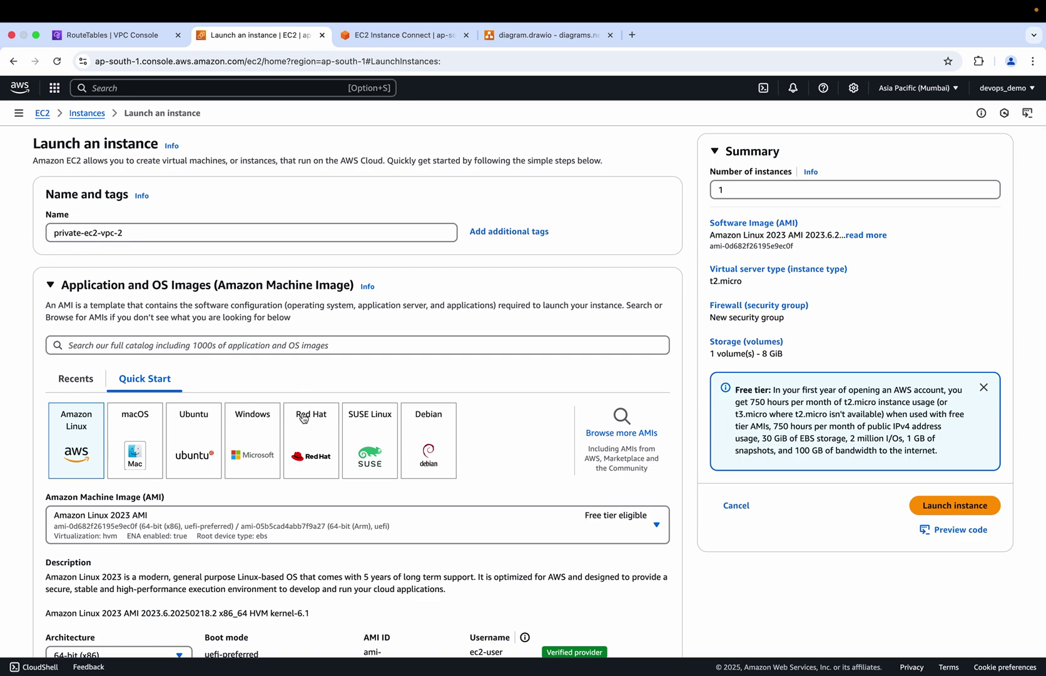
# - Edit the network settings to use vpc-2, check its private-subnet-vpc-2 subnet, and compare the choice with the draw.io diagram
pyautogui.scroll(-10, 303, 418)
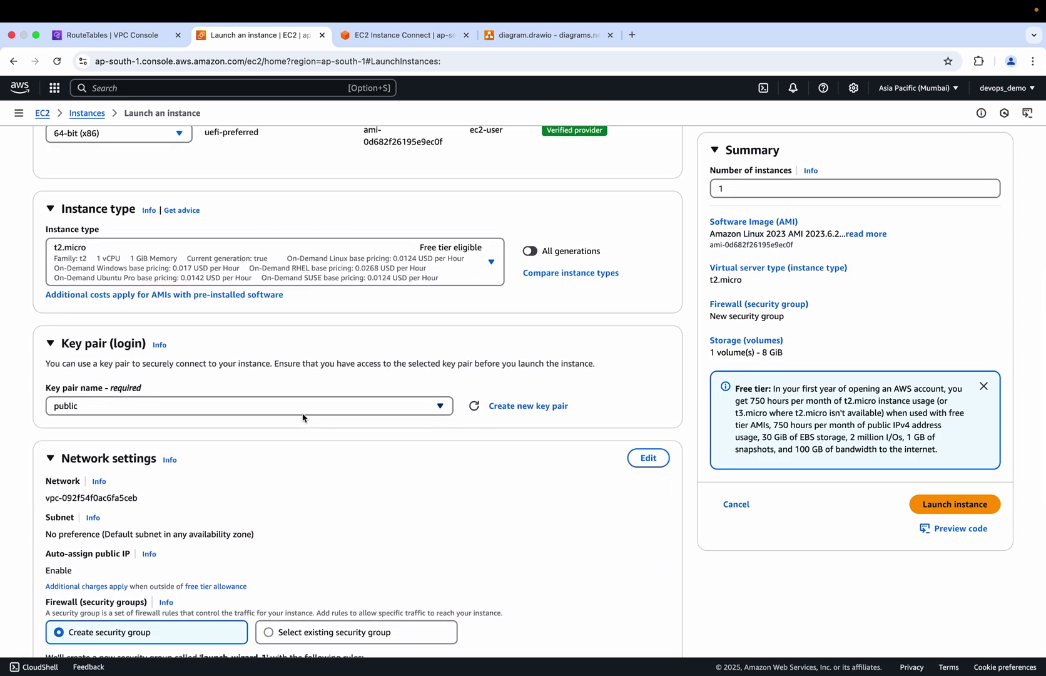
pyautogui.scroll(-5, 303, 418)
pyautogui.click(635, 194)
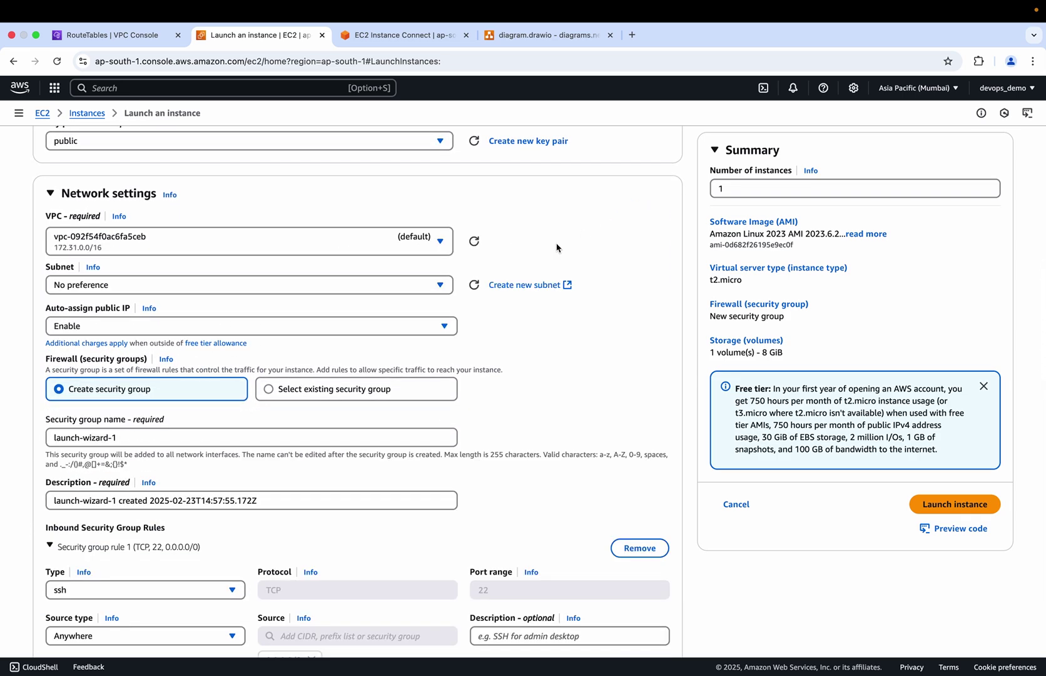
pyautogui.click(350, 247)
pyautogui.click(227, 324)
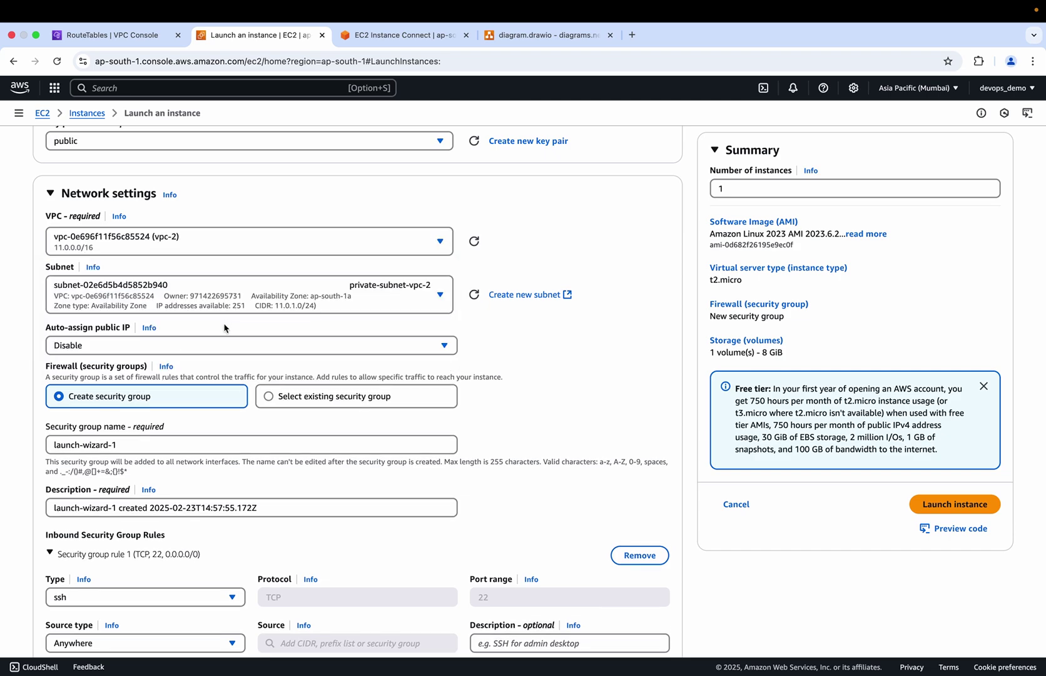
pyautogui.click(325, 303)
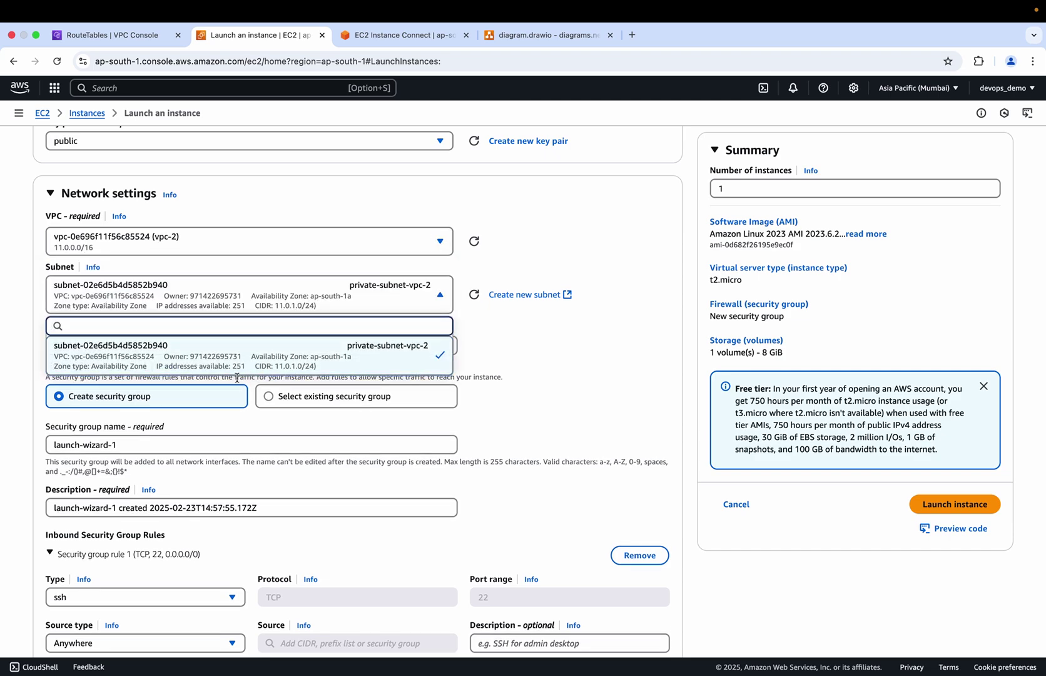
pyautogui.click(546, 37)
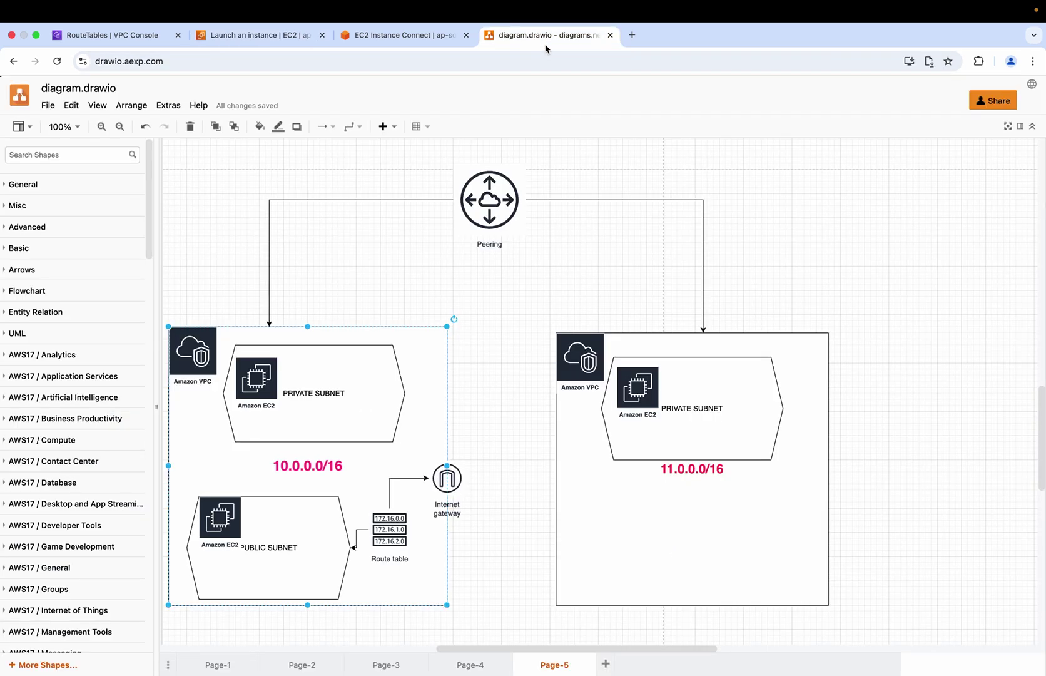
pyautogui.click(253, 38)
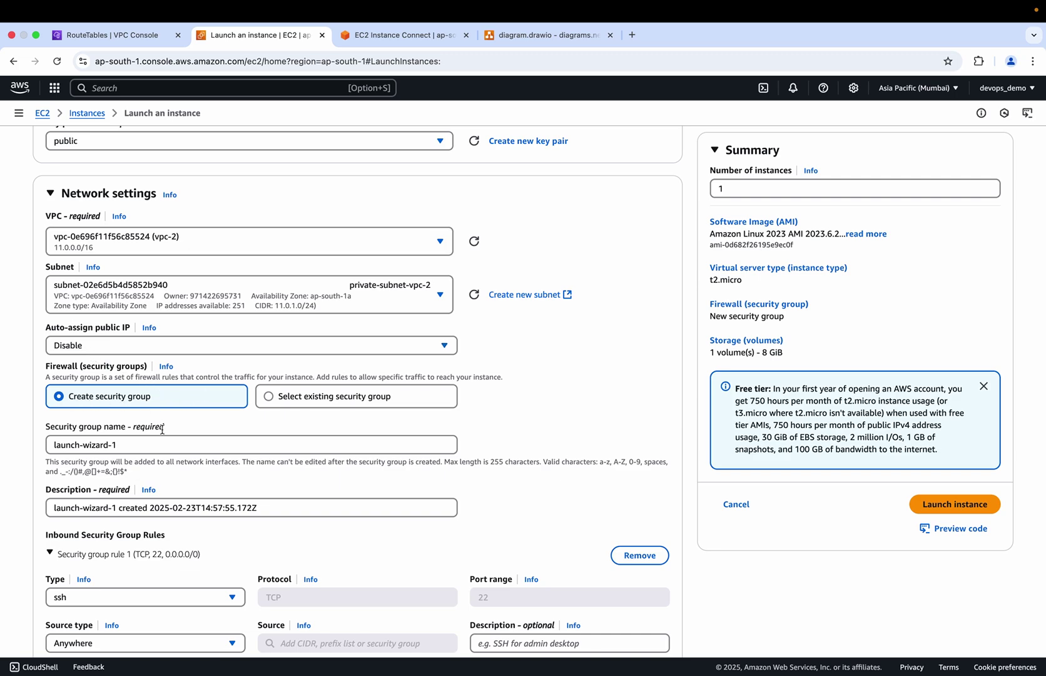
# - Rename the new security group as private-ec2-vpc-2-sg
pyautogui.click(130, 444)
pyautogui.press('super+a')
pyautogui.press('BackSpace')
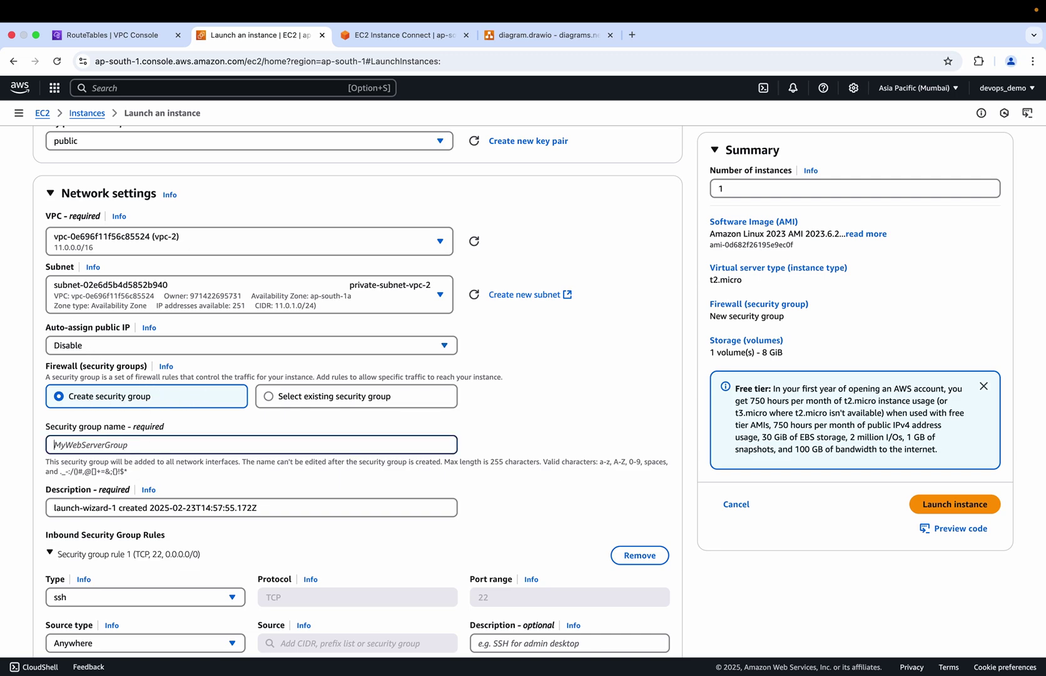
pyautogui.write('pri')
pyautogui.write('vate-ec2-vpc-2-sg')
# - Add a second inbound Custom TCP rule for port 80 from source 0.0.0.0/0 with the description "demo"
pyautogui.scroll(-5, 92, 423)
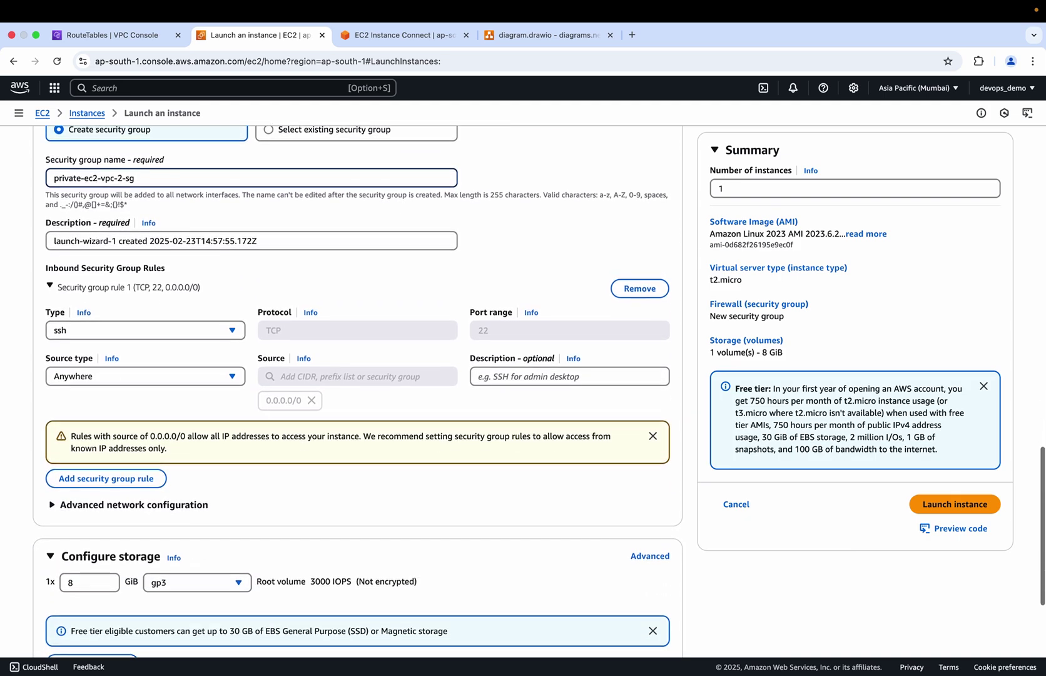
pyautogui.scroll(-1, 93, 423)
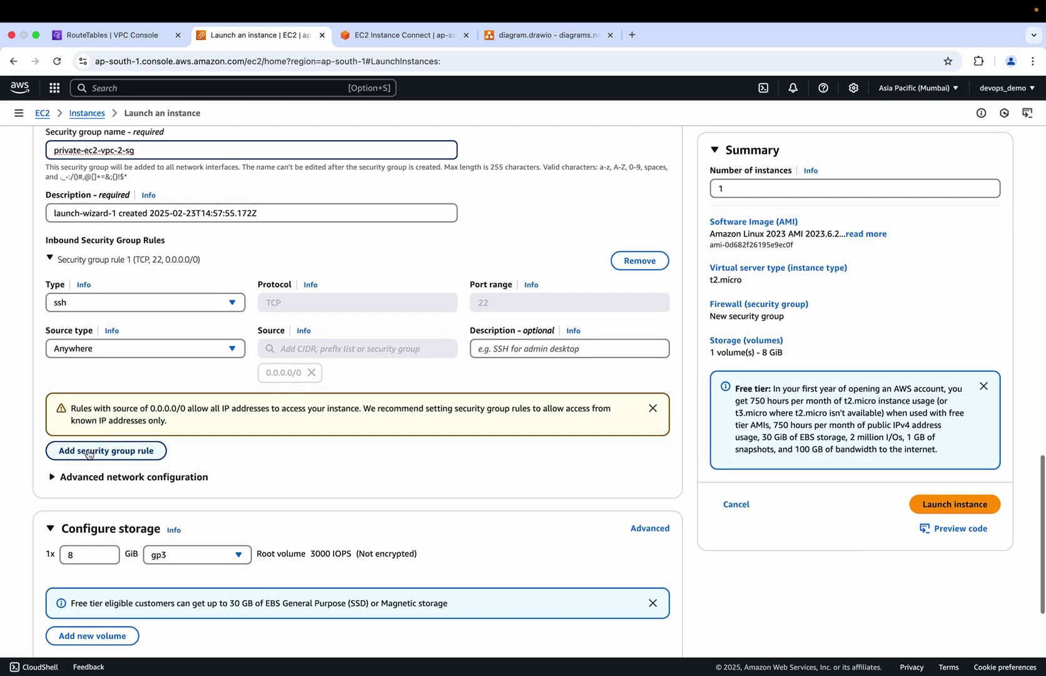
pyautogui.click(87, 451)
pyautogui.scroll(-2, 87, 454)
pyautogui.click(508, 383)
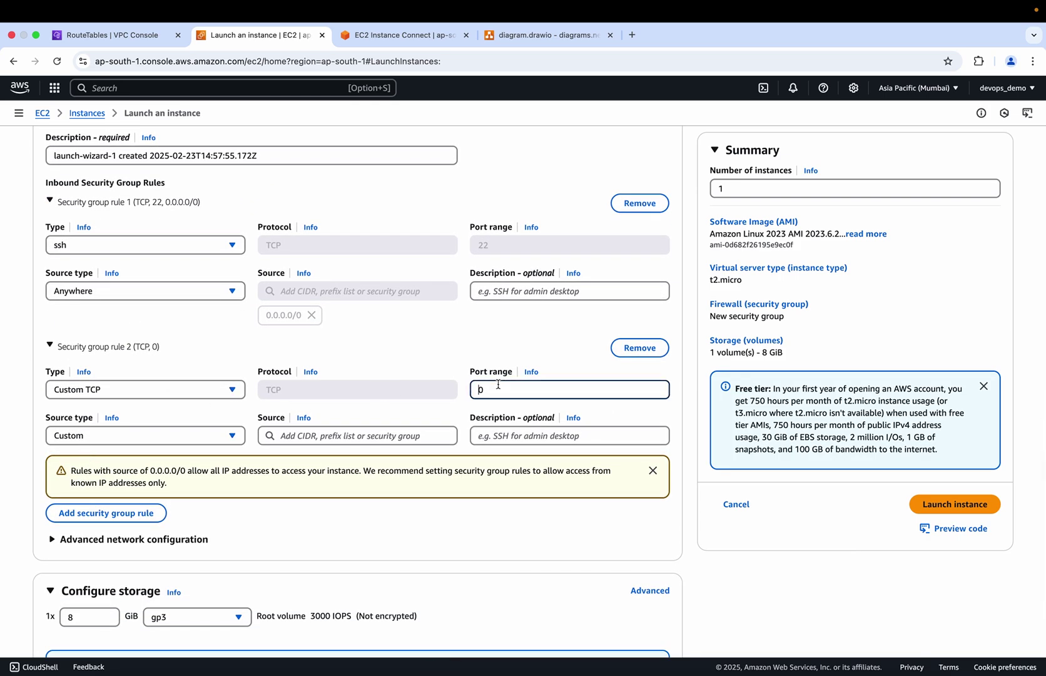
pyautogui.write('80')
pyautogui.click(345, 436)
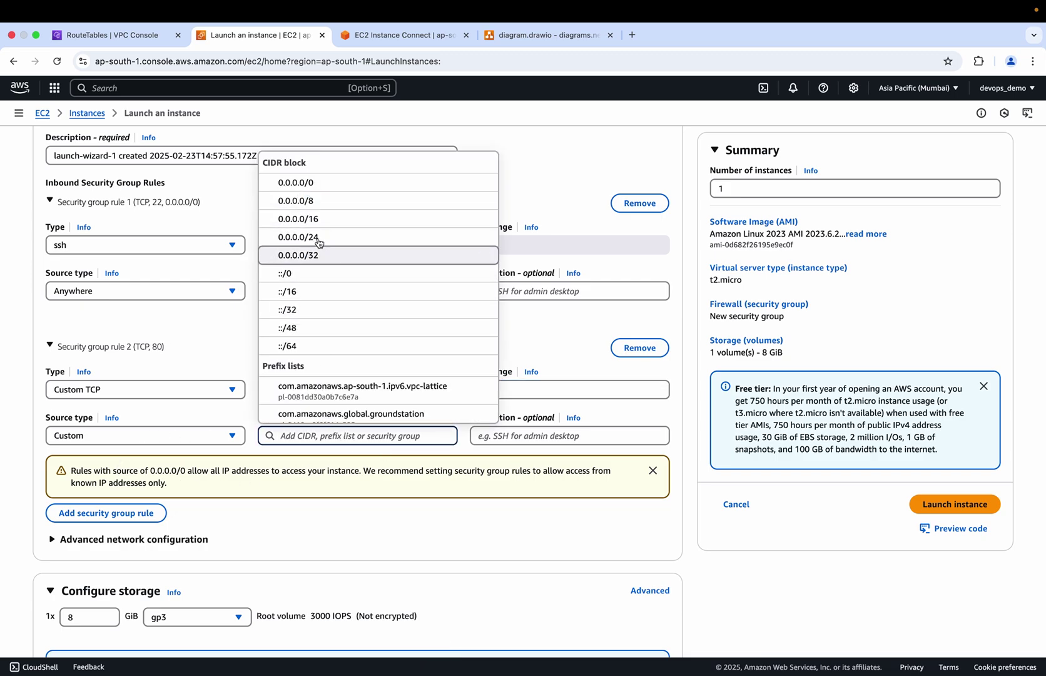
pyautogui.click(299, 182)
pyautogui.scroll(-3, 505, 343)
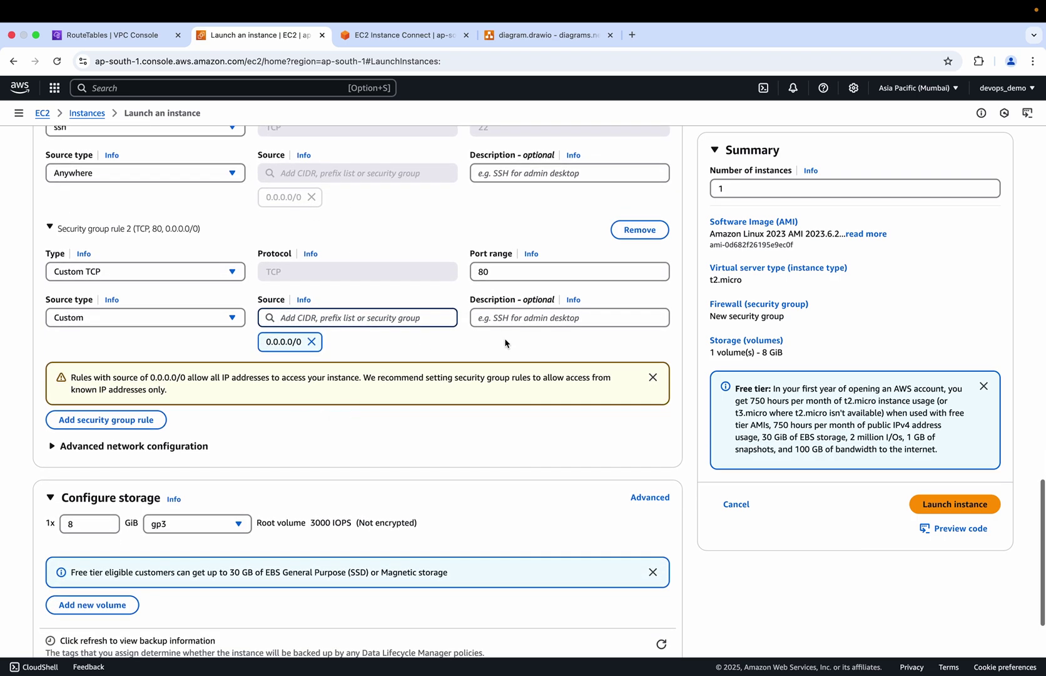
pyautogui.click(506, 319)
pyautogui.write('d')
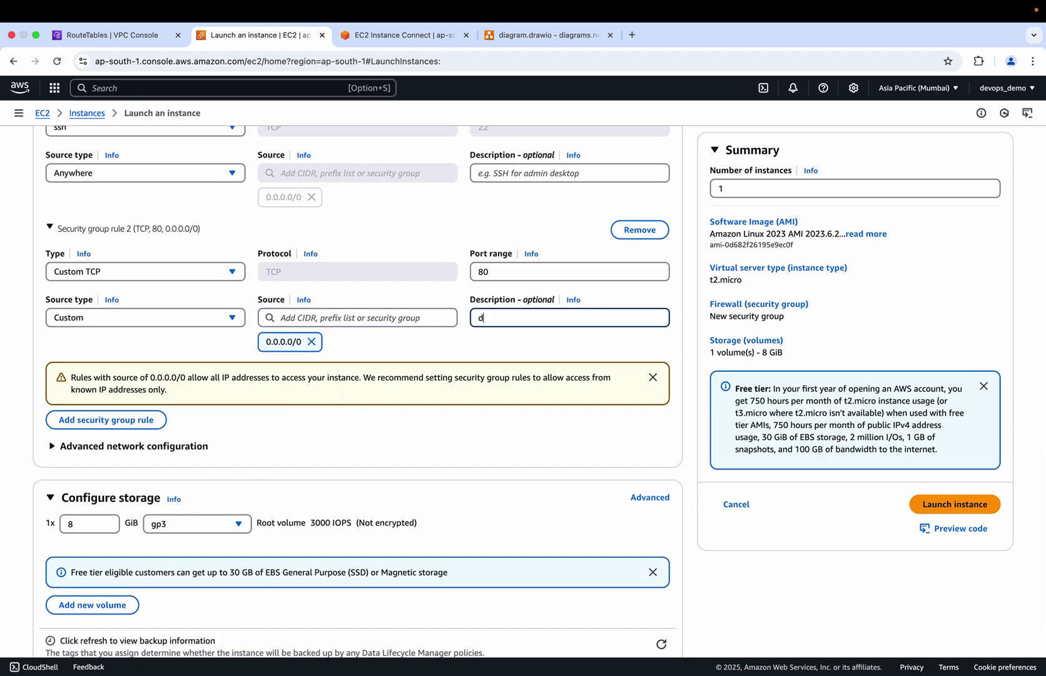
pyautogui.write('emo')
# - Expand the advanced details of the launch form and place the cursor in the user data field
pyautogui.scroll(-3, 356, 375)
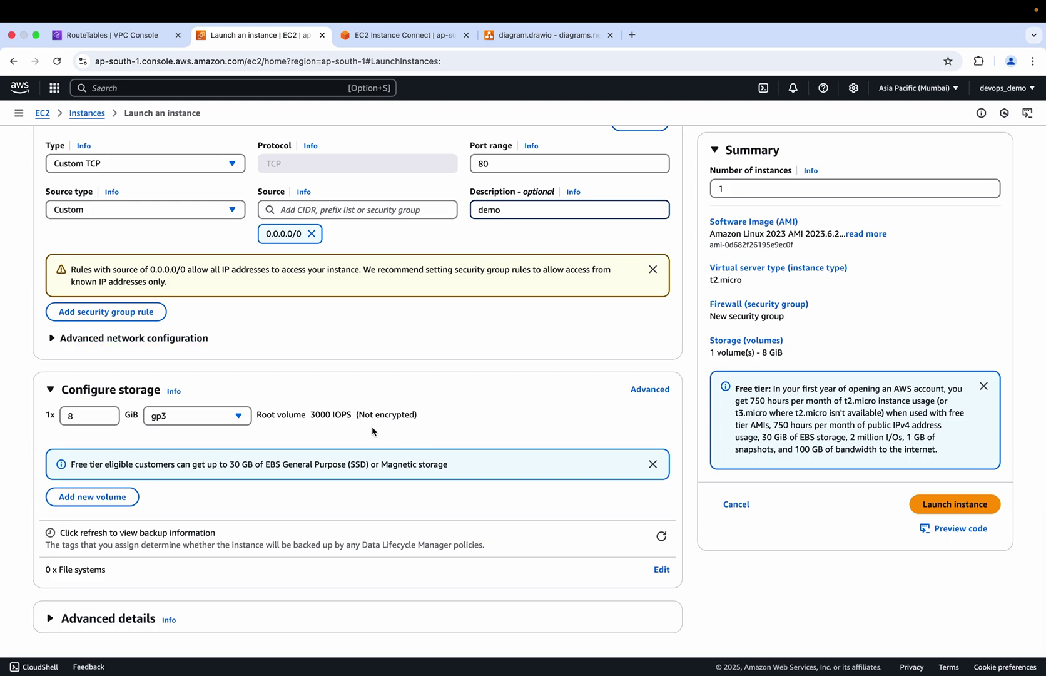
pyautogui.click(52, 618)
pyautogui.scroll(-15, 94, 532)
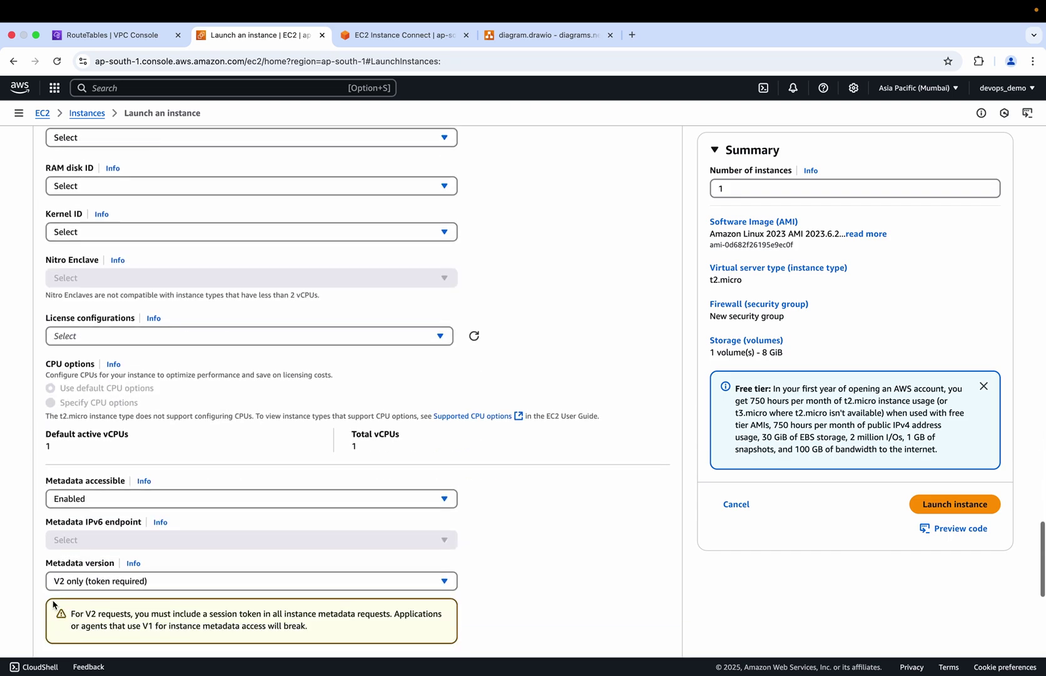
pyautogui.click(119, 460)
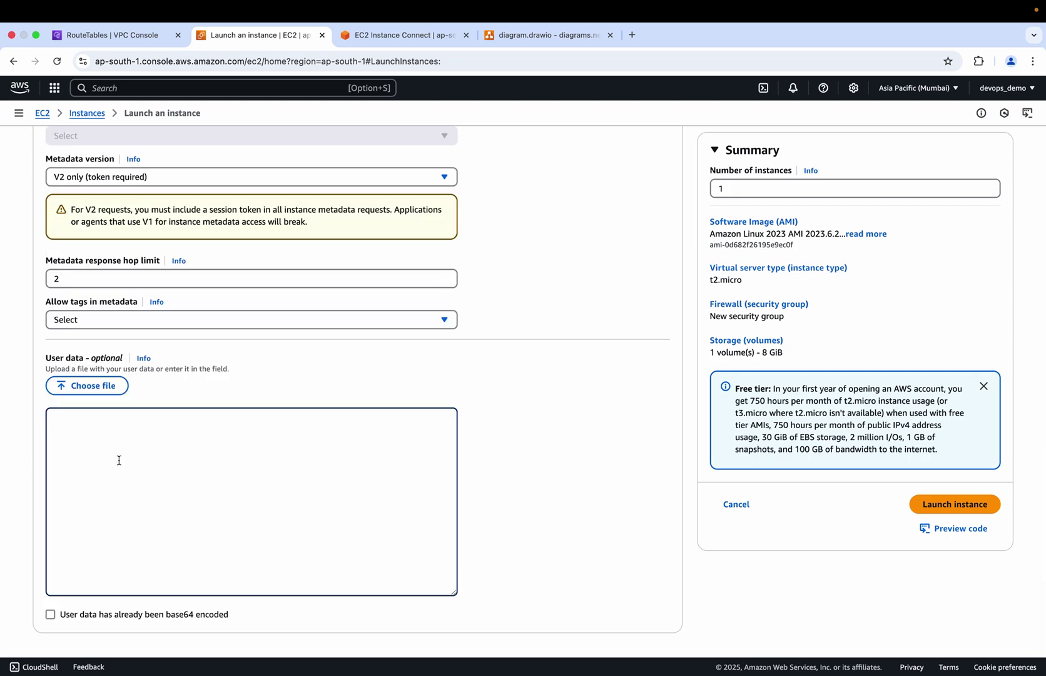
pyautogui.write('10.0.2.50')
pyautogui.press('super+a')
pyautogui.press('BackSpace')
# - Switch to PowerPoint, copy the Apache script from the EC2 user data example slide, and paste it into the instance's user data
pyautogui.press('super+Tab')
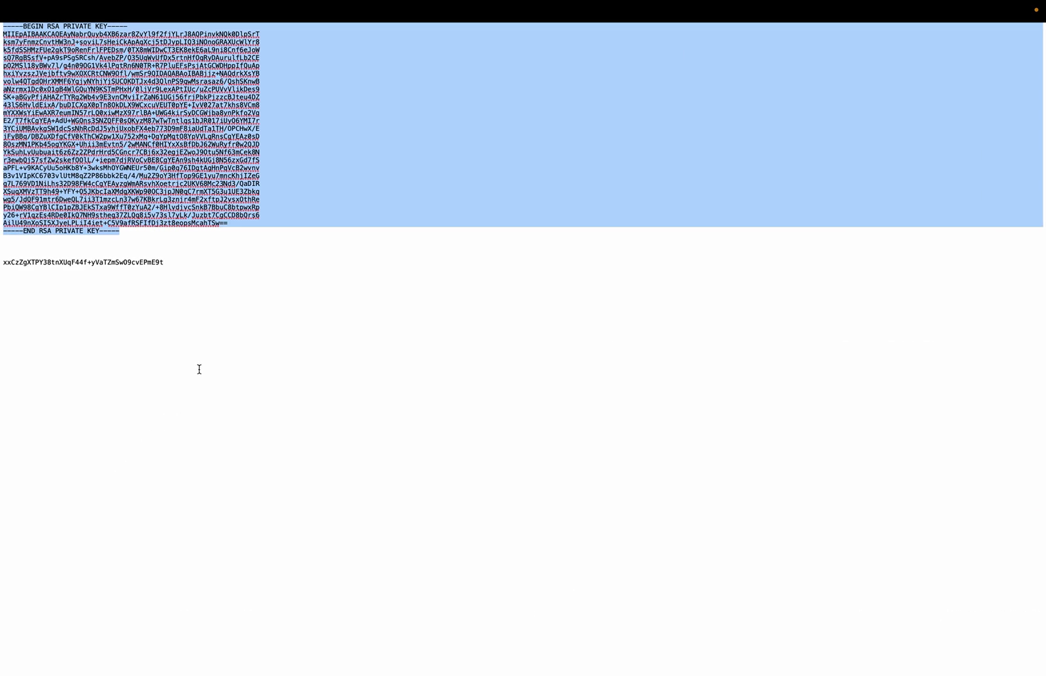
pyautogui.press('super+Tab')
pyautogui.press('super+Tab')
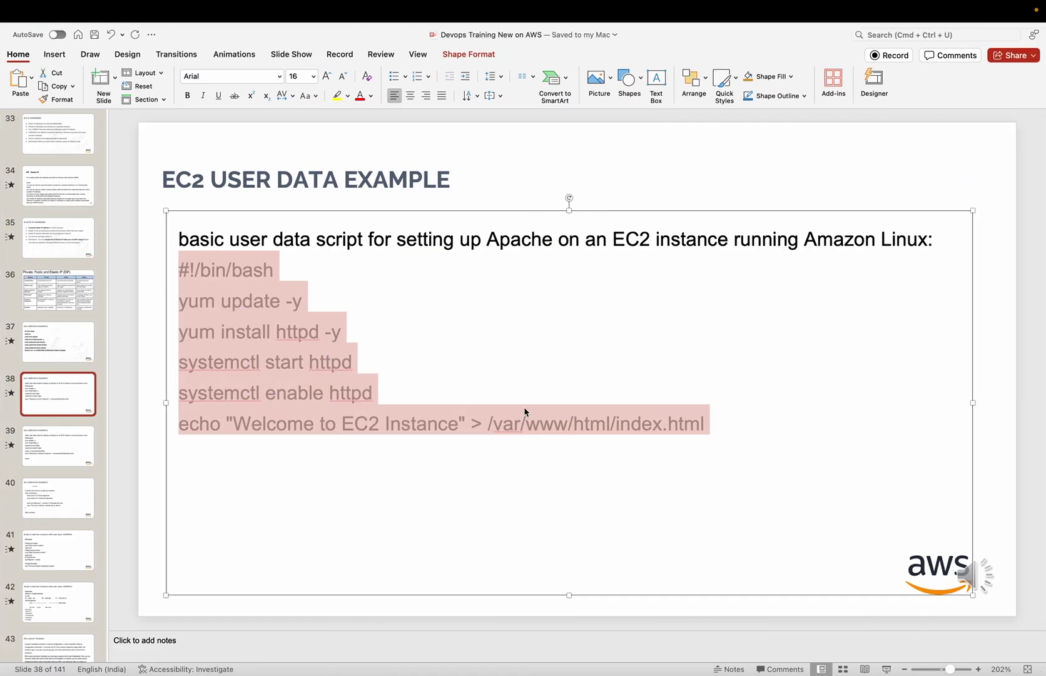
pyautogui.click(585, 418)
pyautogui.moveTo(707, 423); pyautogui.dragTo(193, 269)
pyautogui.press('super+c')
pyautogui.press('super+Tab')
pyautogui.press('super+Tab')
pyautogui.press('super+Tab')
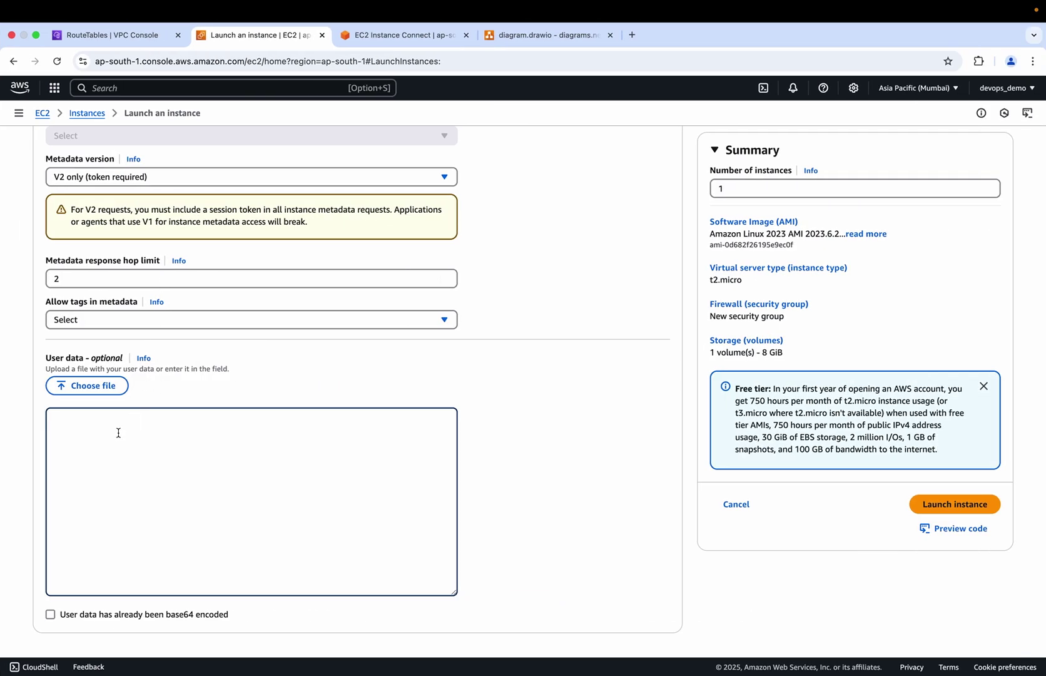
pyautogui.press('super+v')
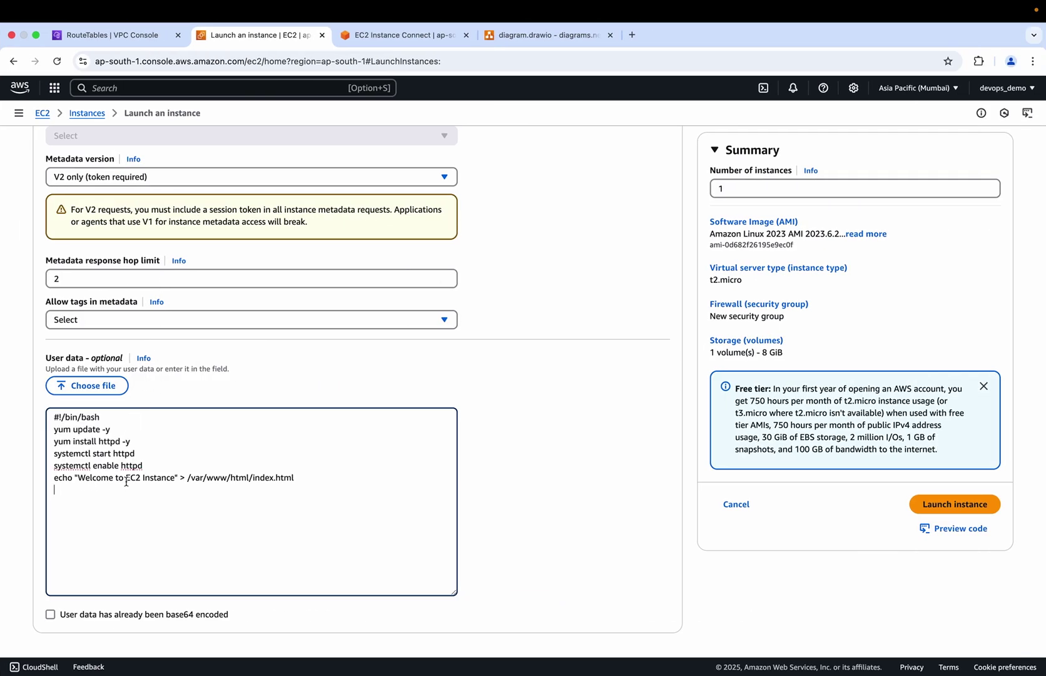
# - Change the echo message in the user data script to "Welcome to VPC 2 Private EC2 Instance"
pyautogui.click(126, 480)
pyautogui.write('VPC ')
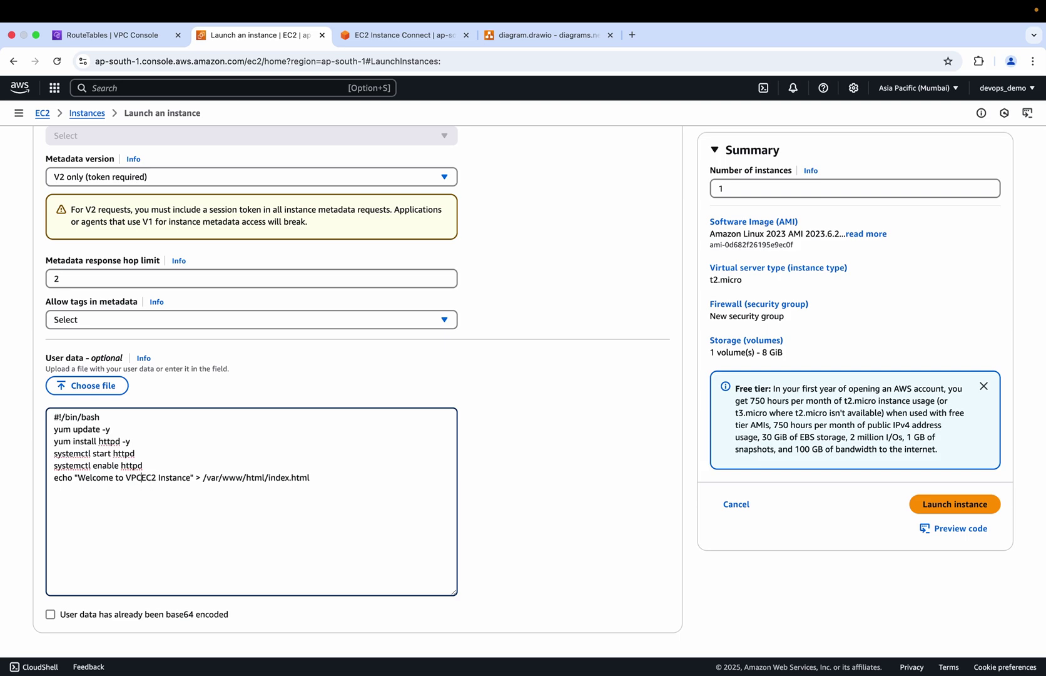
pyautogui.write('2 P')
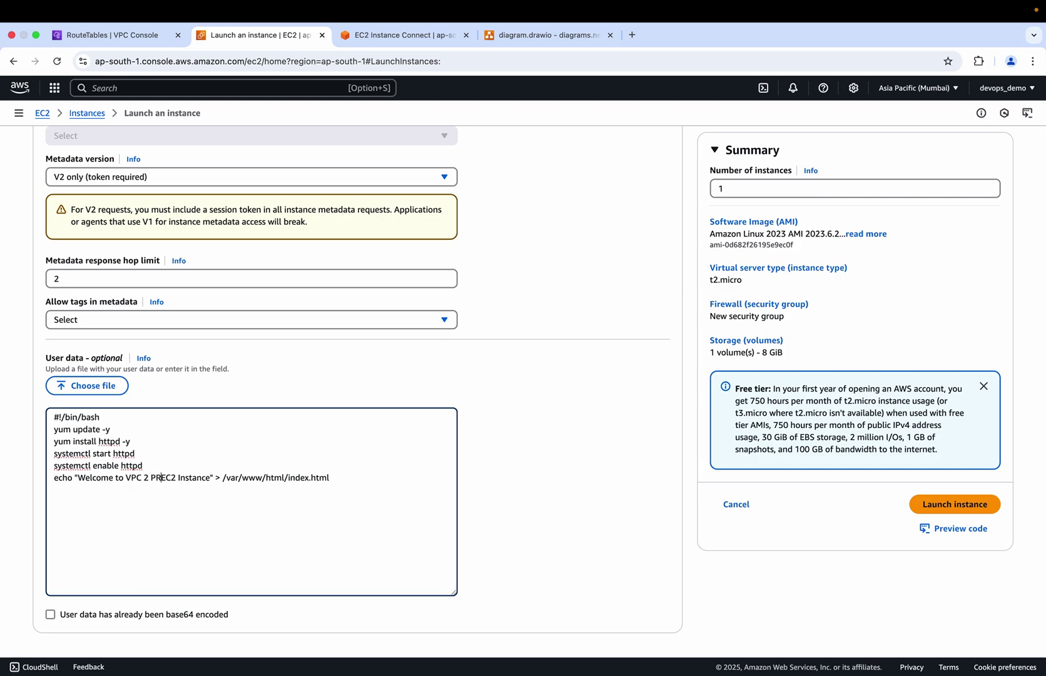
pyautogui.write('rivate')
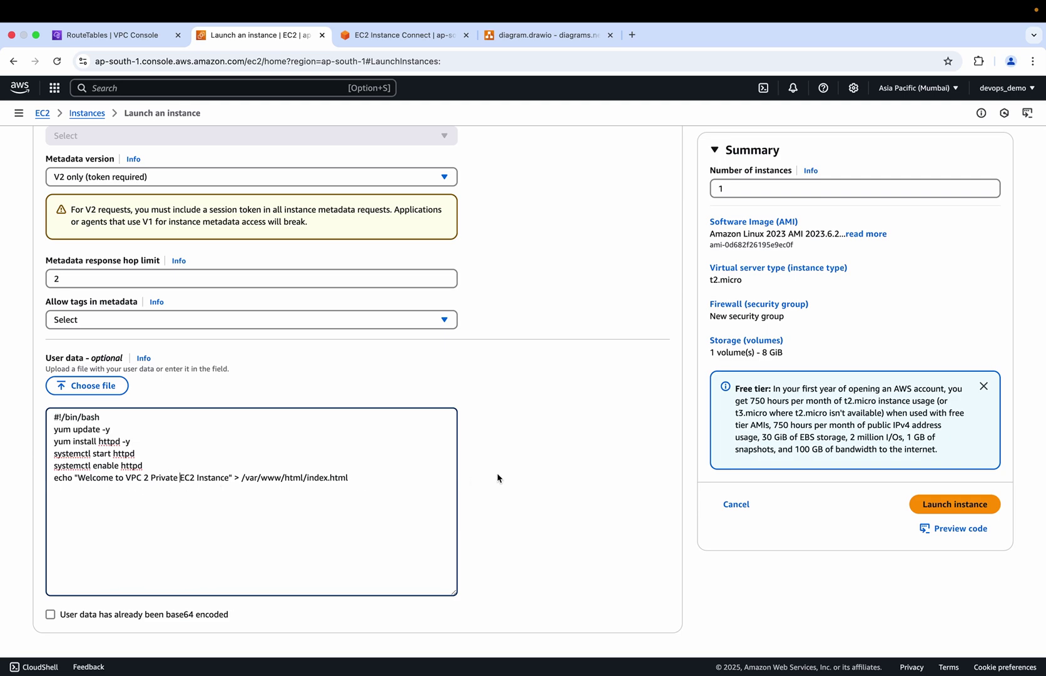
# - Launch the configured instance, go back to the instances list, and refresh it
pyautogui.click(945, 507)
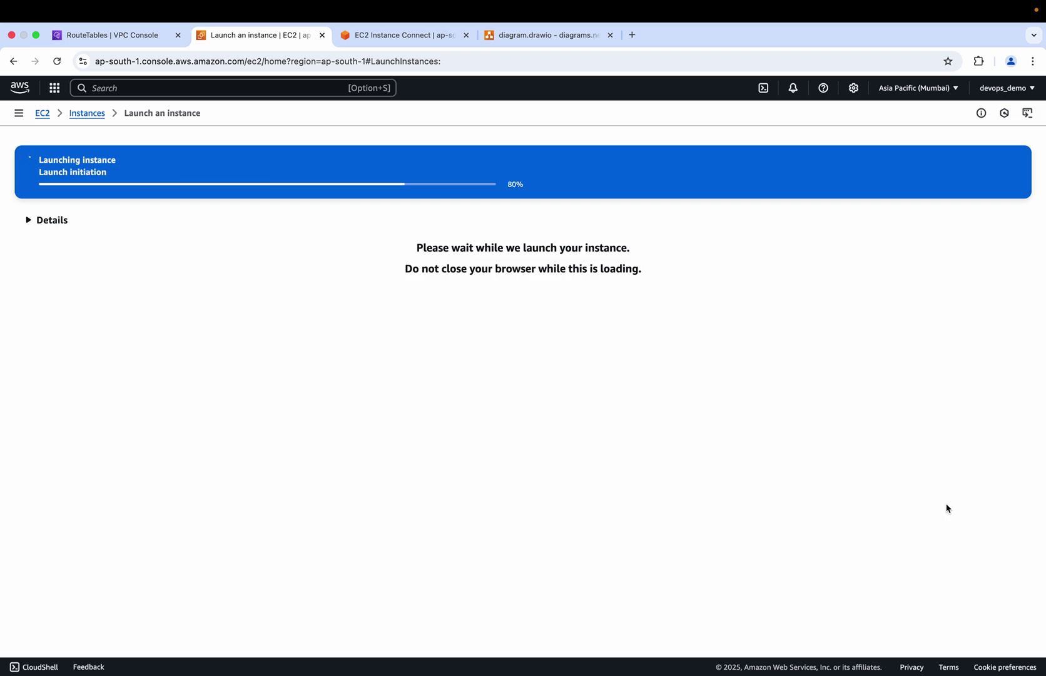
pyautogui.click(87, 113)
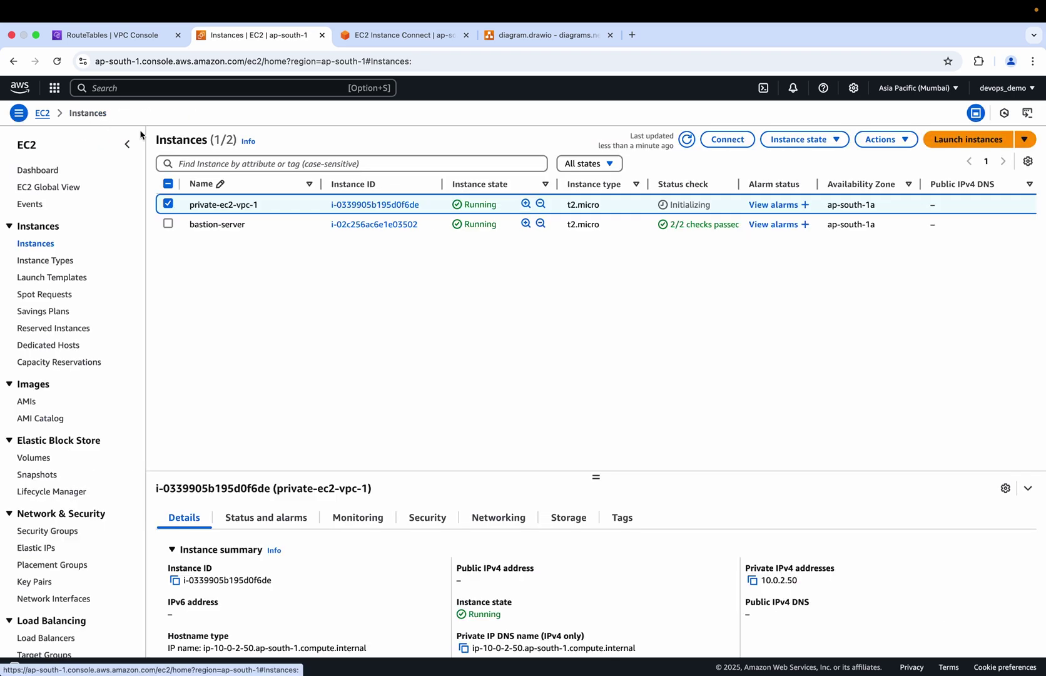
pyautogui.click(374, 207)
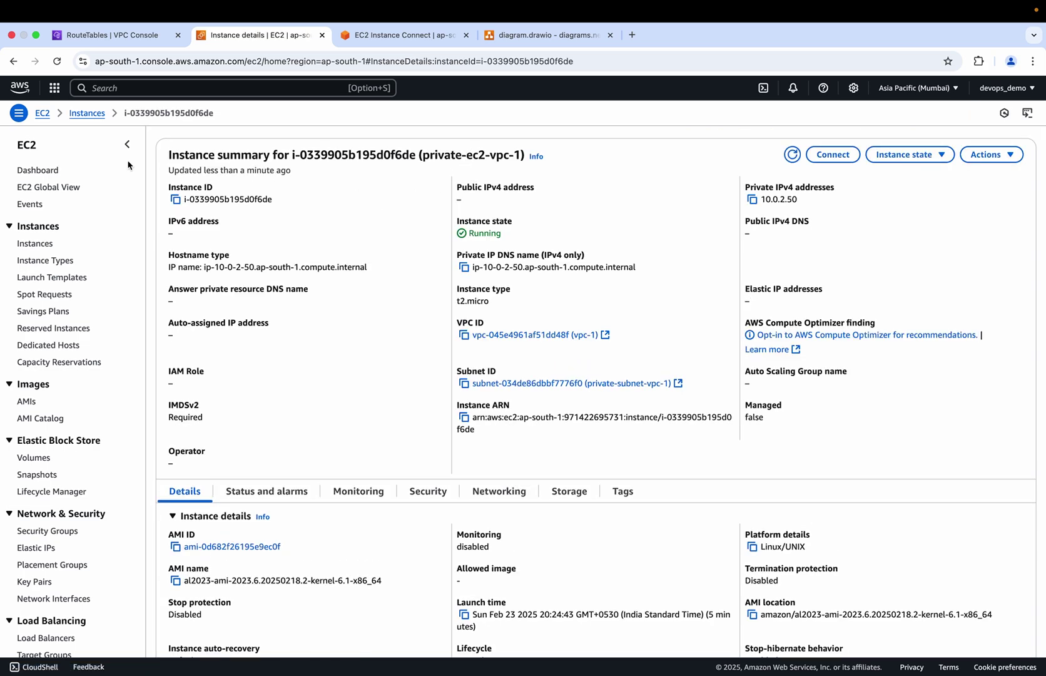
pyautogui.click(88, 113)
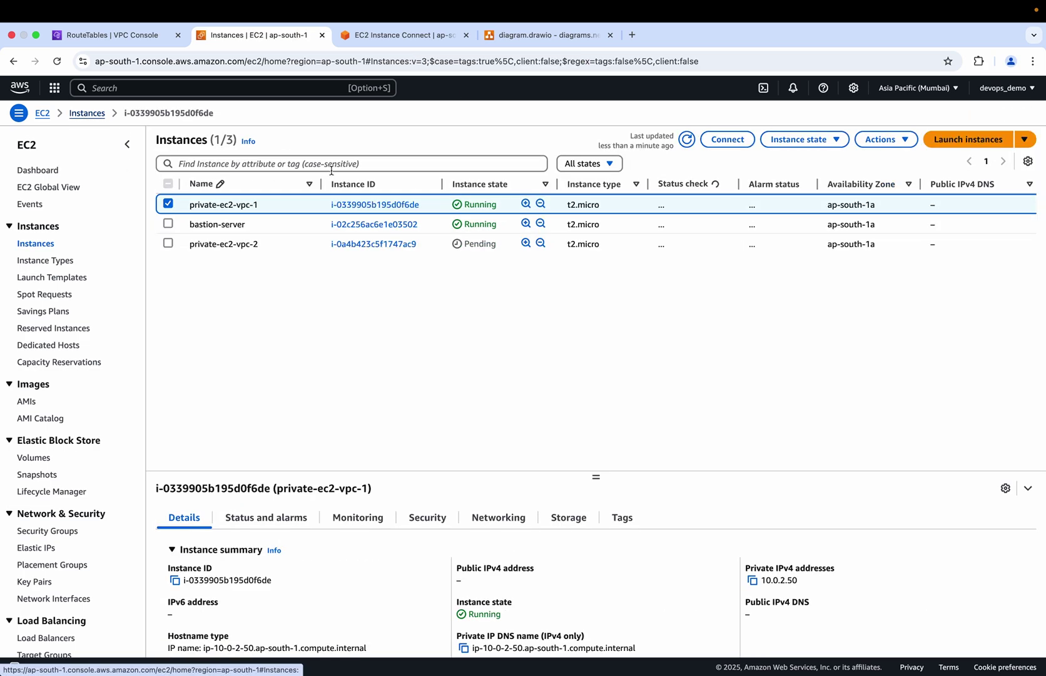
pyautogui.click(685, 139)
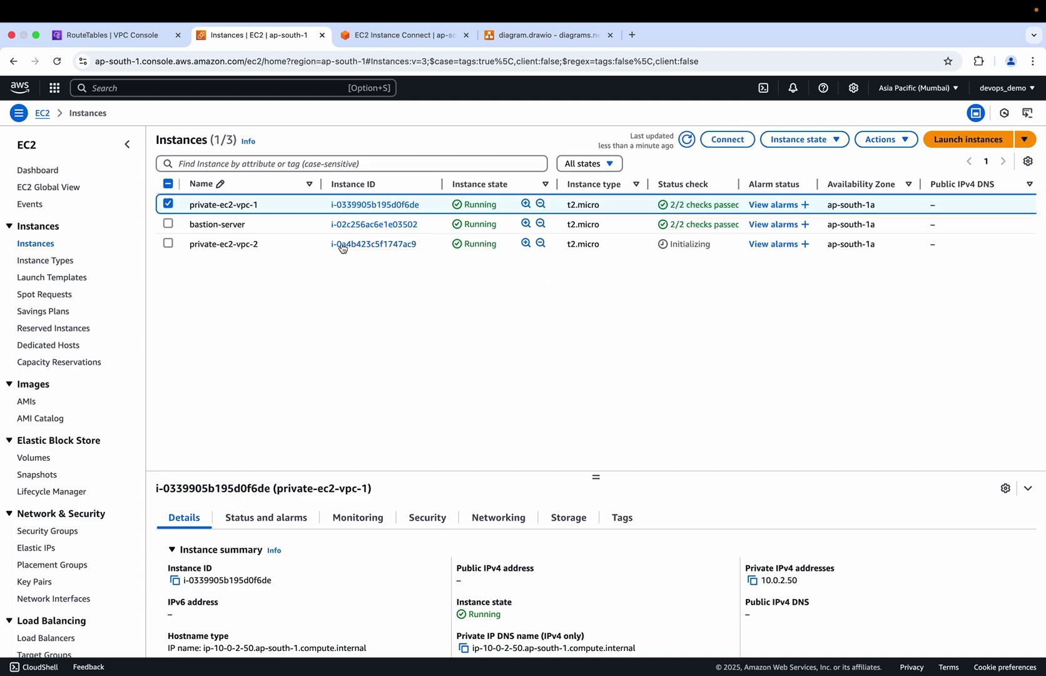
# - Open the details of private-ec2-vpc-2 and examine its VPC, subnet, key pair and private IP address
pyautogui.click(385, 244)
pyautogui.scroll(-5, 391, 426)
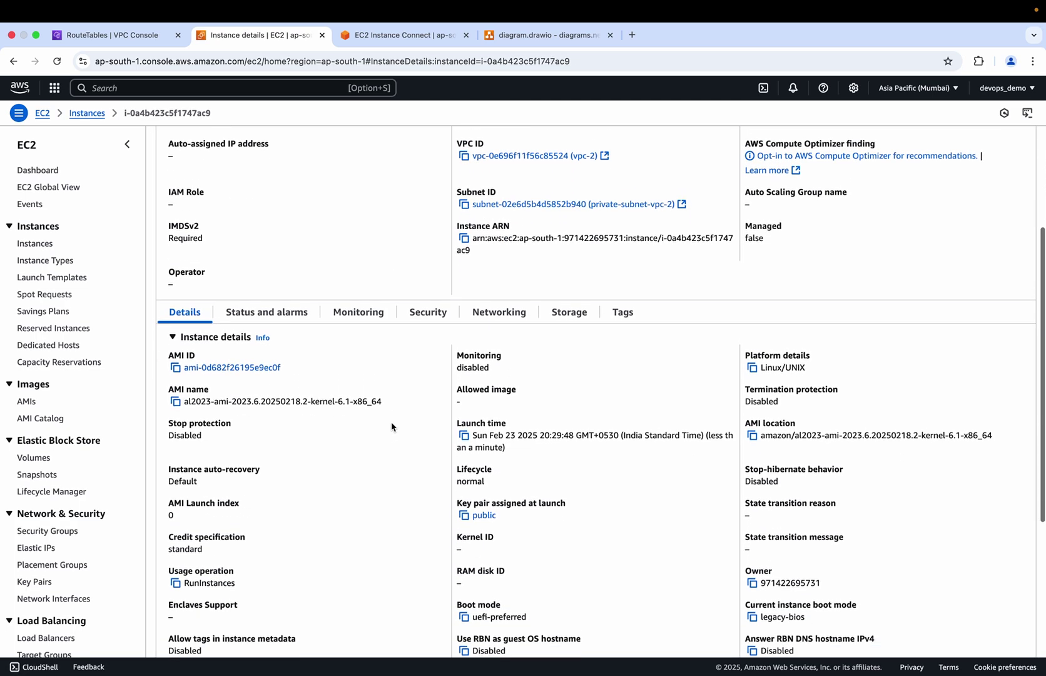
pyautogui.scroll(-2, 392, 426)
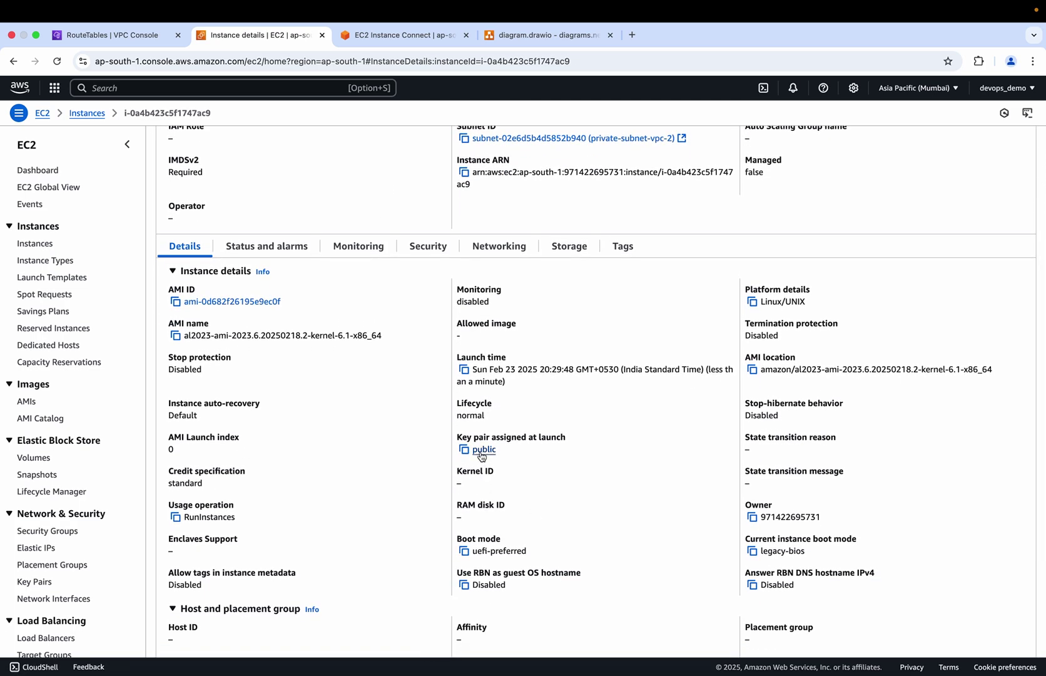
pyautogui.scroll(8, 538, 432)
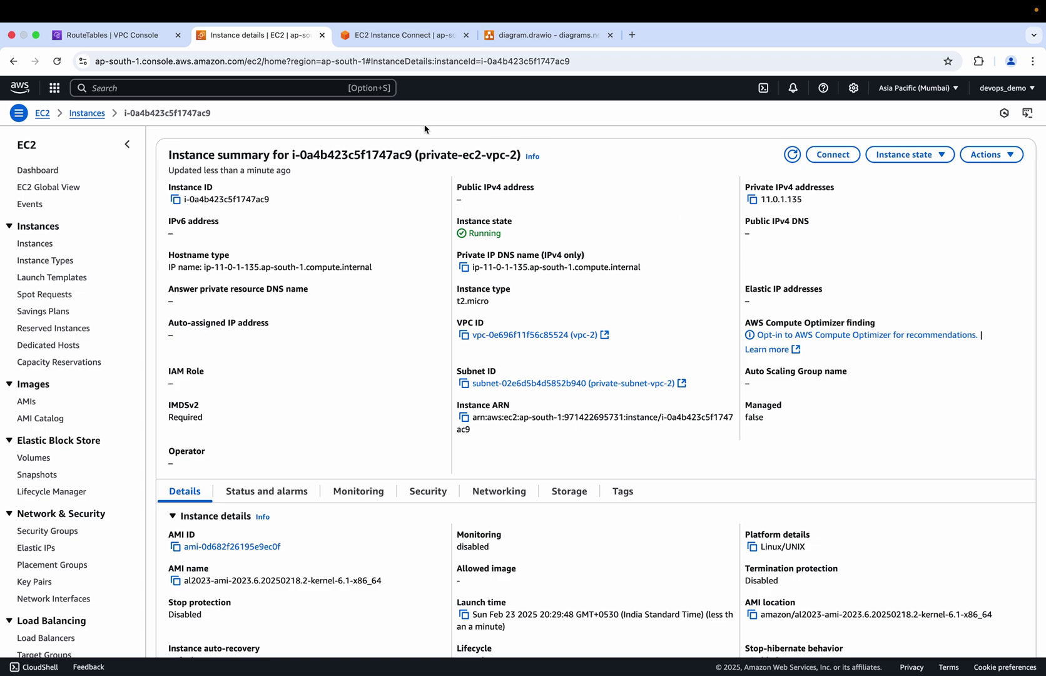
# - Open a second EC2 Instance Connect session to bastion-server over its public IPv4 address as ec2-user
pyautogui.click(389, 36)
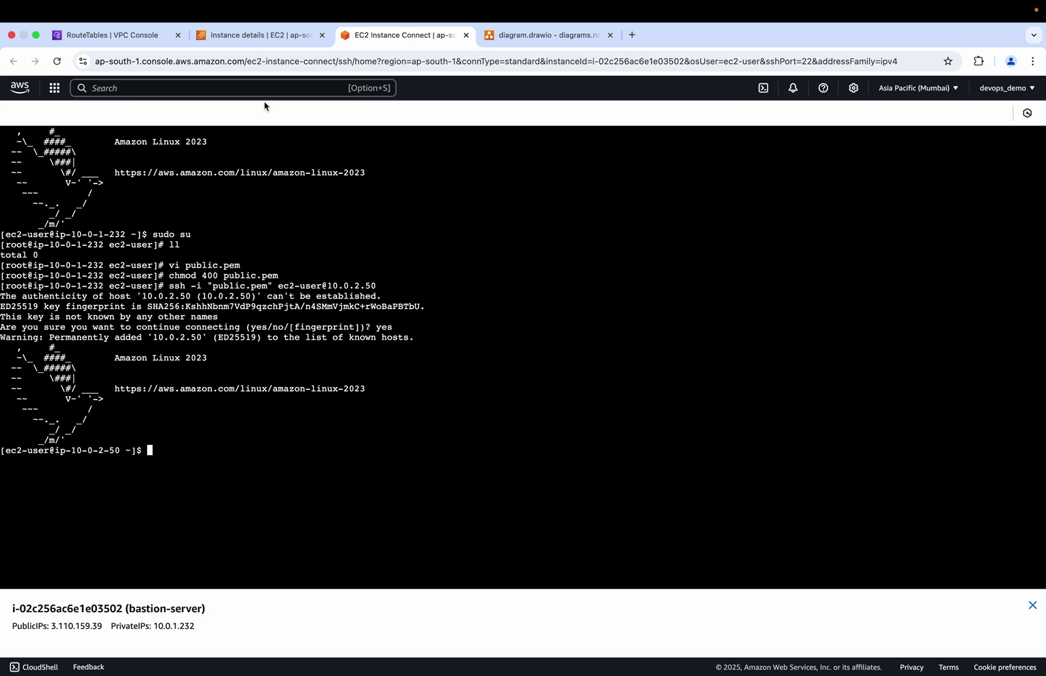
pyautogui.click(268, 37)
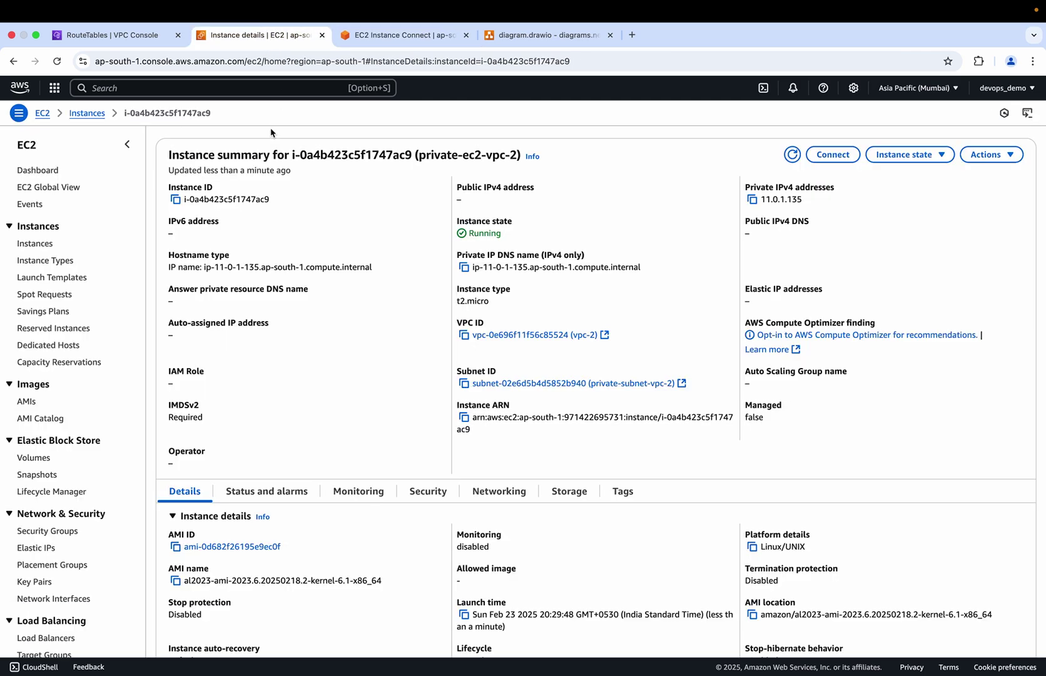
pyautogui.click(88, 115)
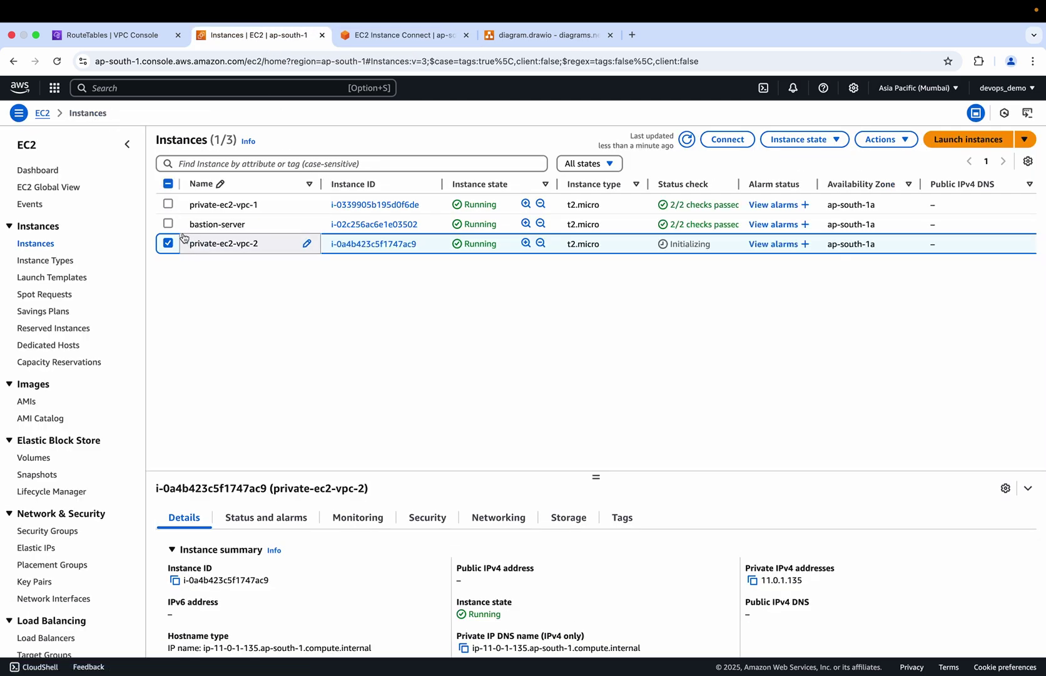
pyautogui.click(168, 223)
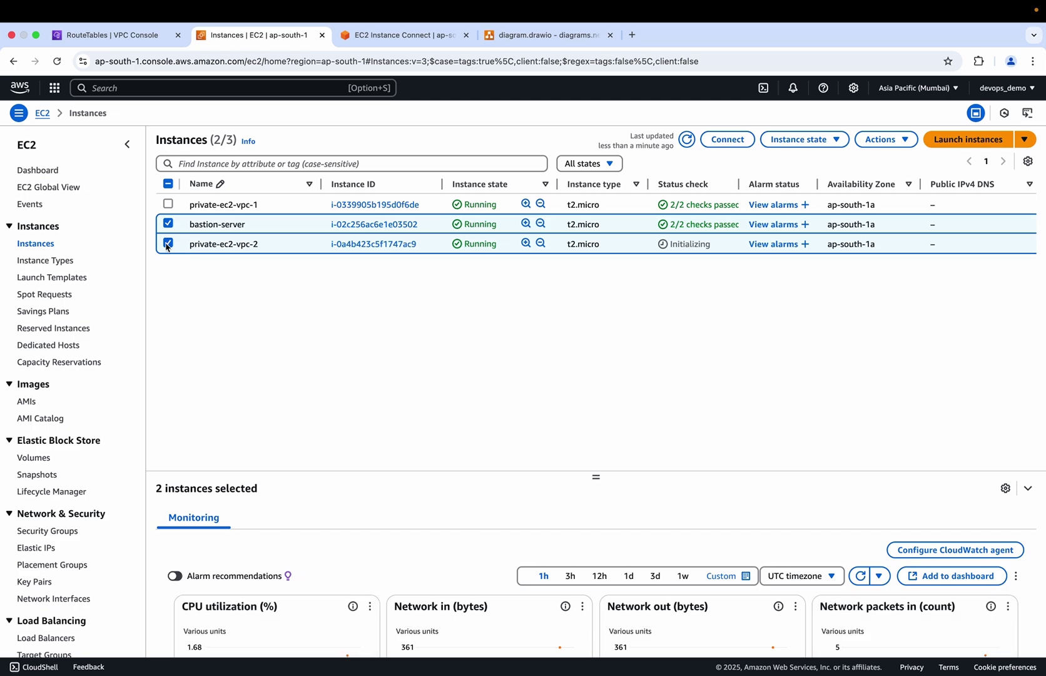
pyautogui.click(167, 244)
pyautogui.click(726, 140)
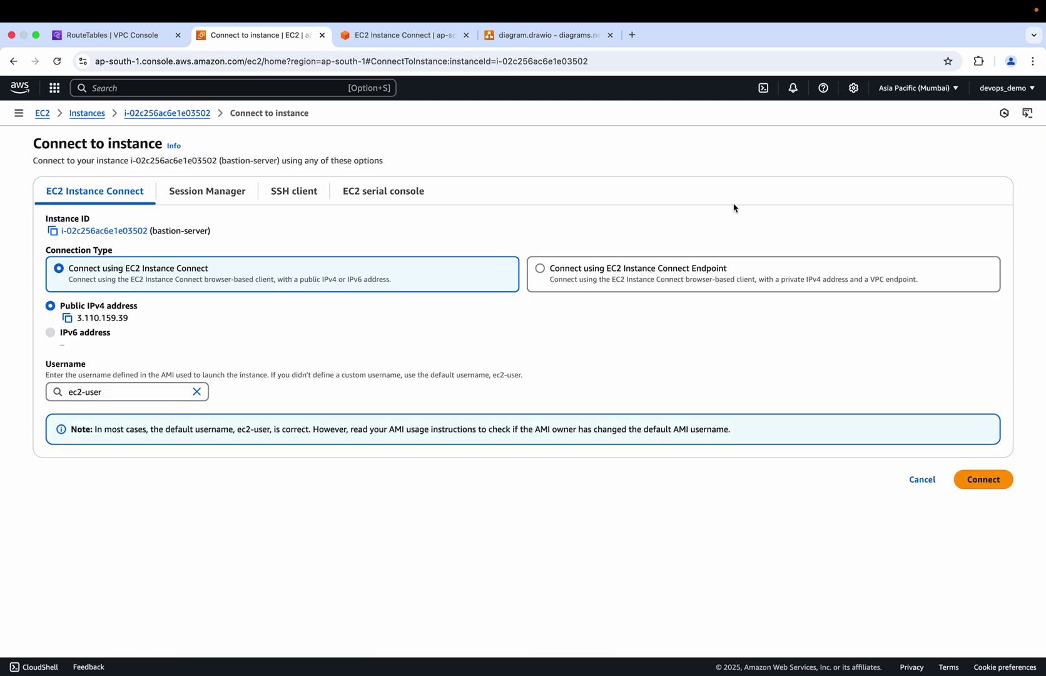
pyautogui.click(971, 480)
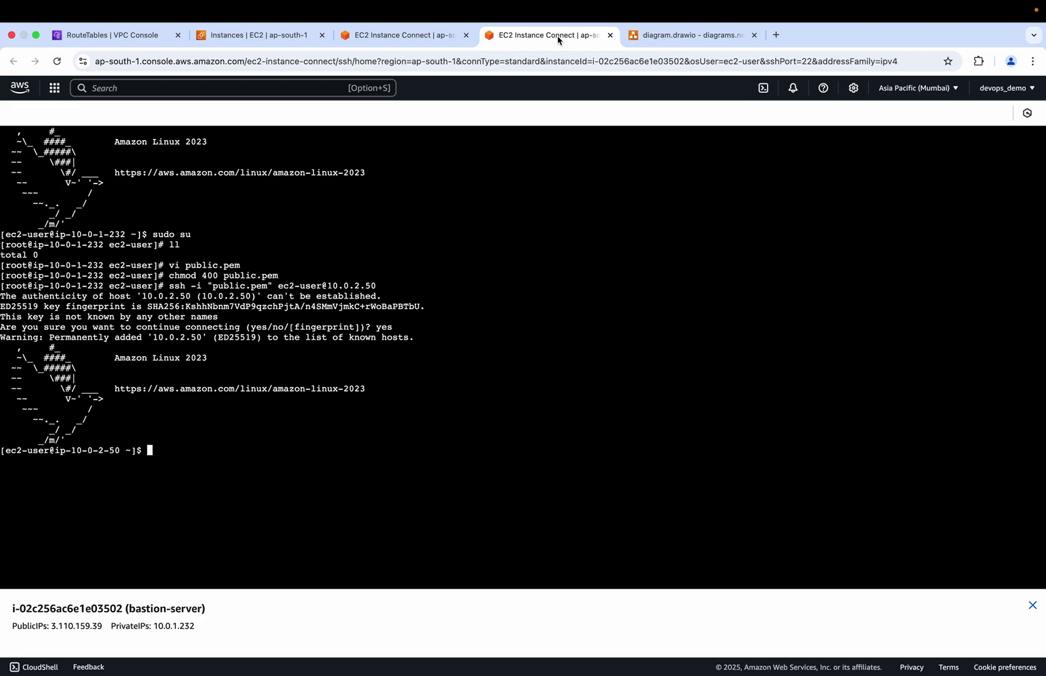
pyautogui.click(434, 37)
pyautogui.moveTo(520, 38); pyautogui.dragTo(436, 45)
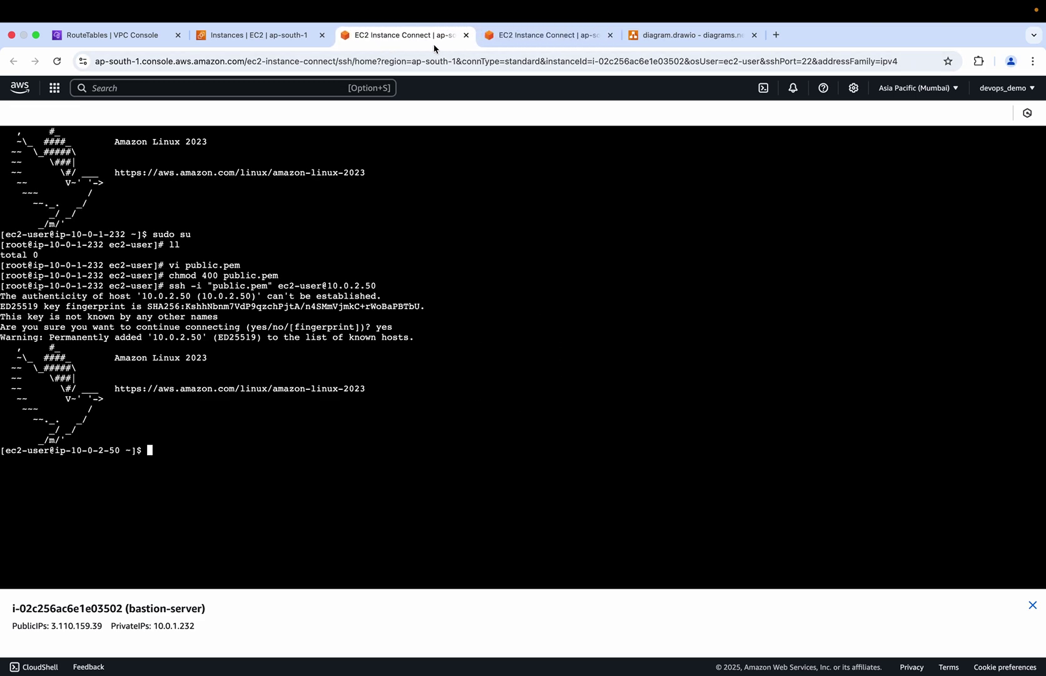
pyautogui.click(546, 40)
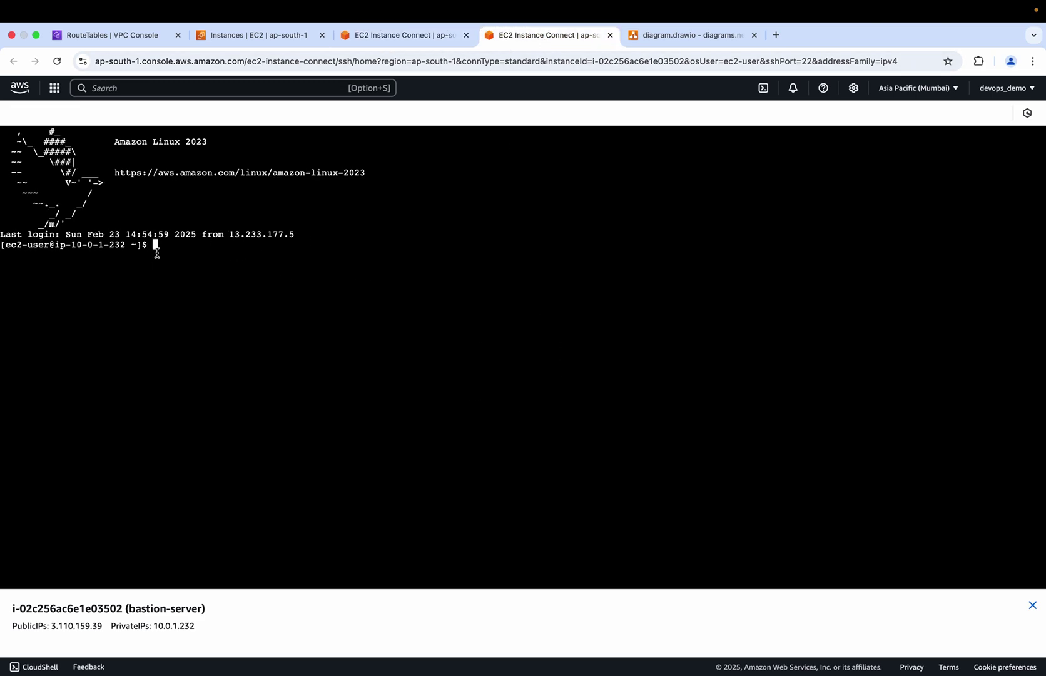
# - In the new bastion session, become root with sudo su and list the directory's files with ll
pyautogui.write('sudo su')
pyautogui.press('Return')
pyautogui.write('ll')
pyautogui.press('Return')
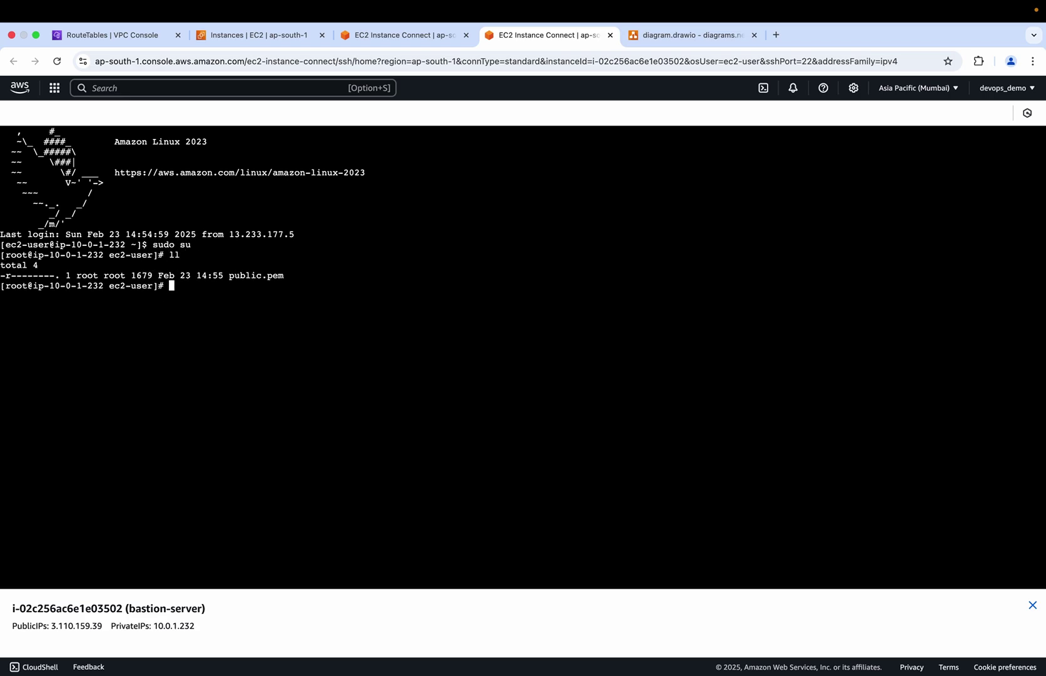
# - Write the start of the SSH command as ssh -i "public.pem" ec2-user@, leaving the host address open
pyautogui.write('ssh -i ""')
pyautogui.press('Left')
pyautogui.write('p')
pyautogui.press('Tab')
pyautogui.press('Right')
pyautogui.write('ec2-user')
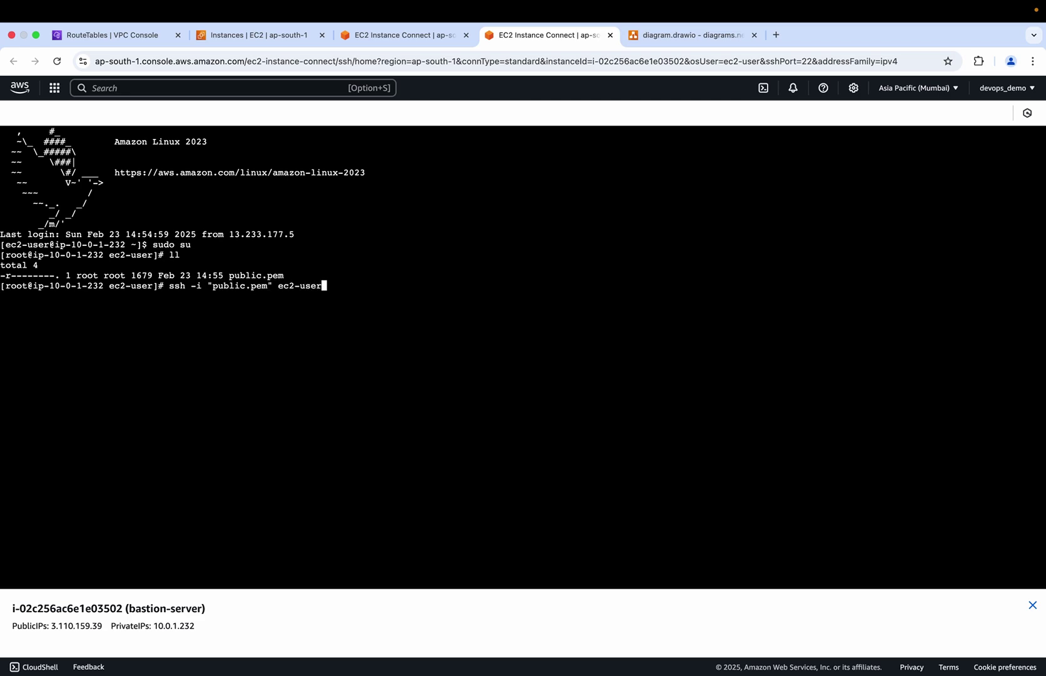
pyautogui.write('@')
# - Copy the private IPv4 address 11.0.1.135 of private-ec2-vpc-2, append it to the unfinished SSH command in the second bastion session, and run it
pyautogui.click(221, 34)
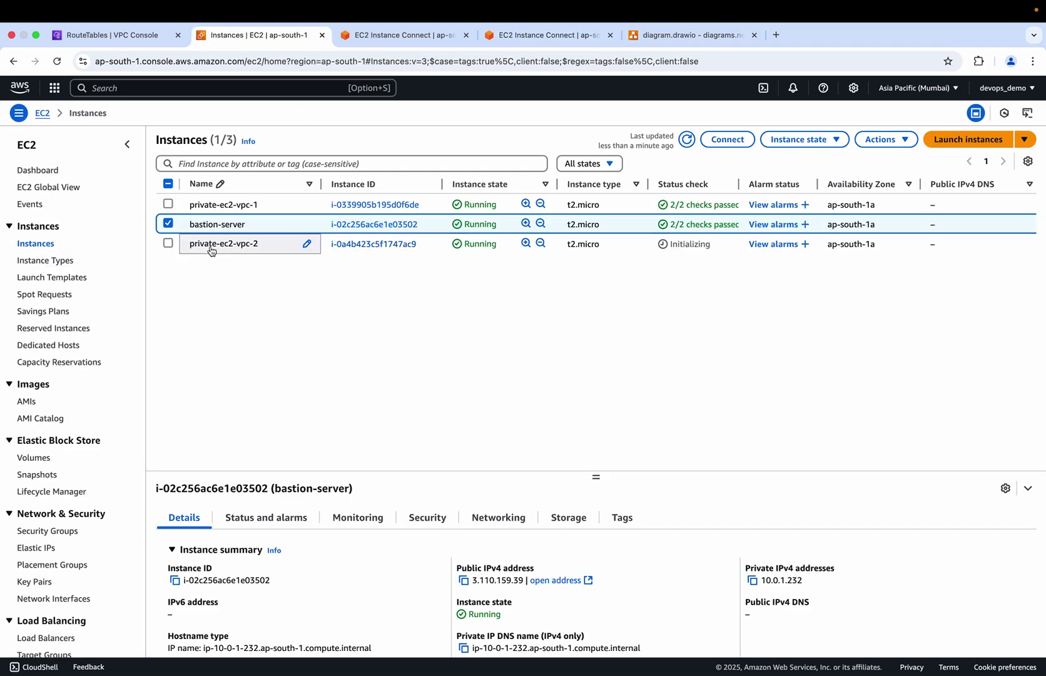
pyautogui.click(378, 245)
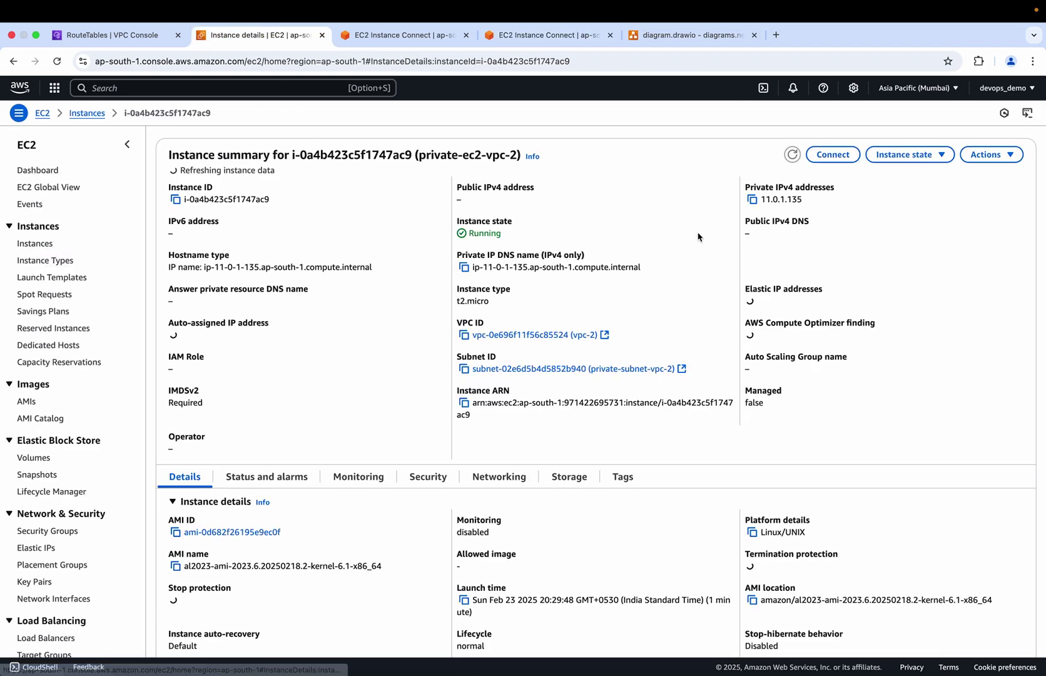
pyautogui.click(750, 200)
pyautogui.click(410, 36)
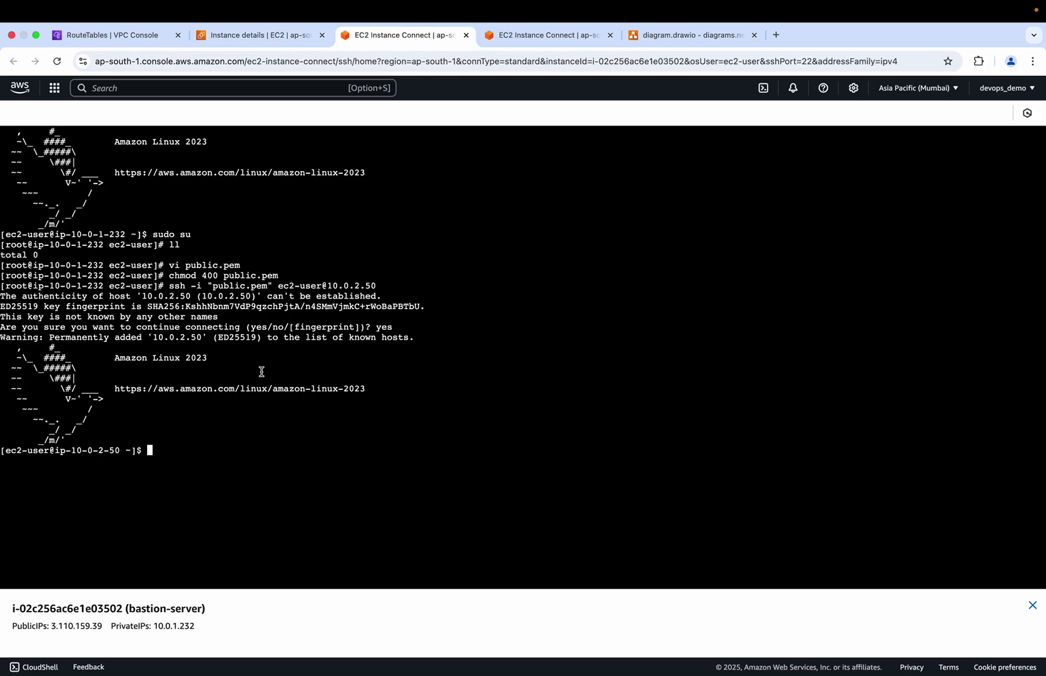
pyautogui.click(529, 35)
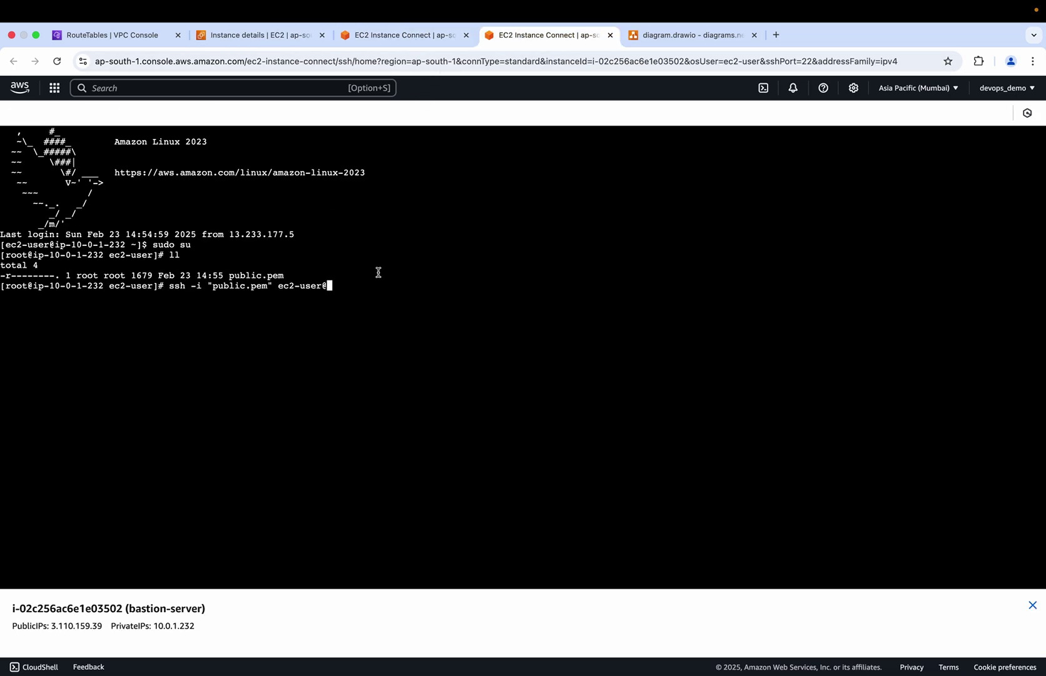
pyautogui.press('super+v')
pyautogui.press('Return')
# - Open the details of bastion-server, private-ec2-vpc-2 and private-ec2-vpc-1 from the instances list, each in its own browser tab
pyautogui.click(403, 36)
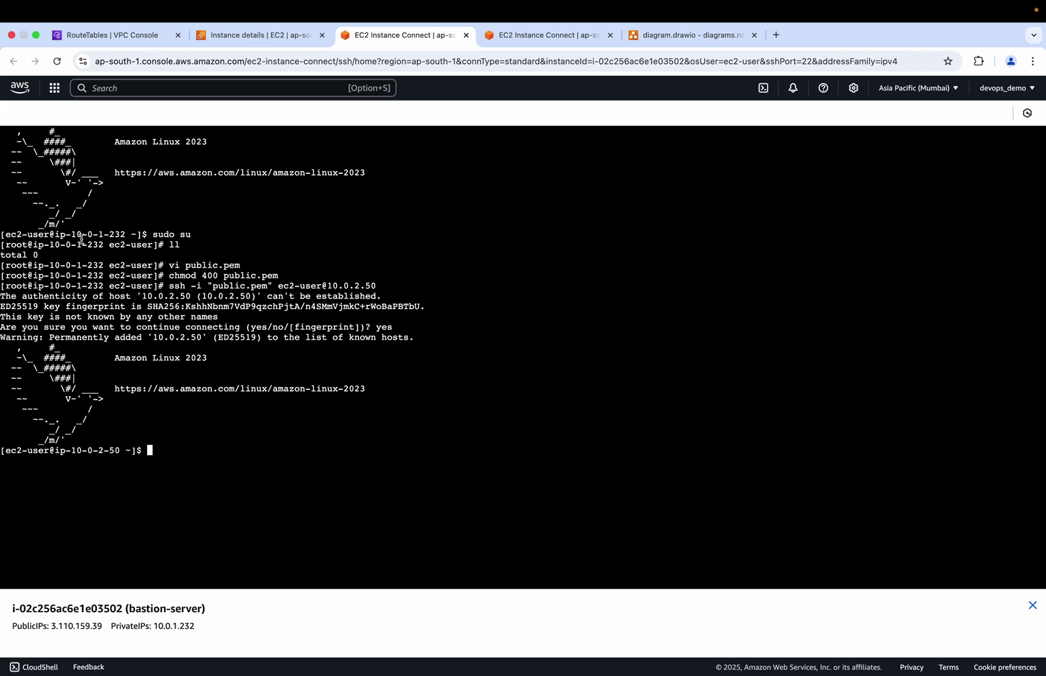
pyautogui.click(247, 36)
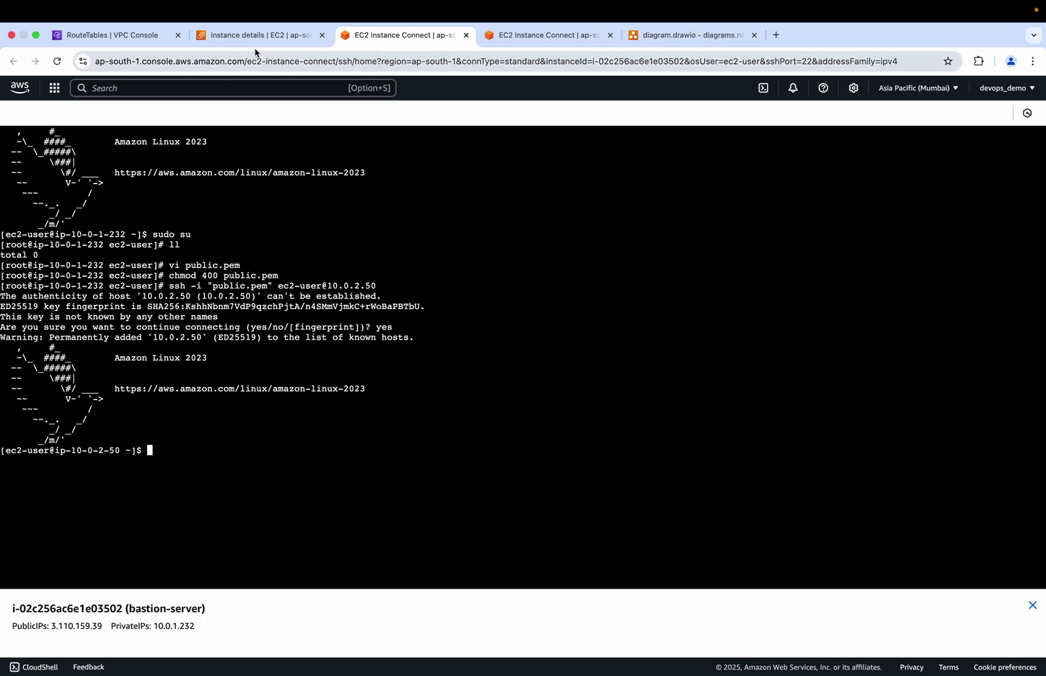
pyautogui.click(90, 114)
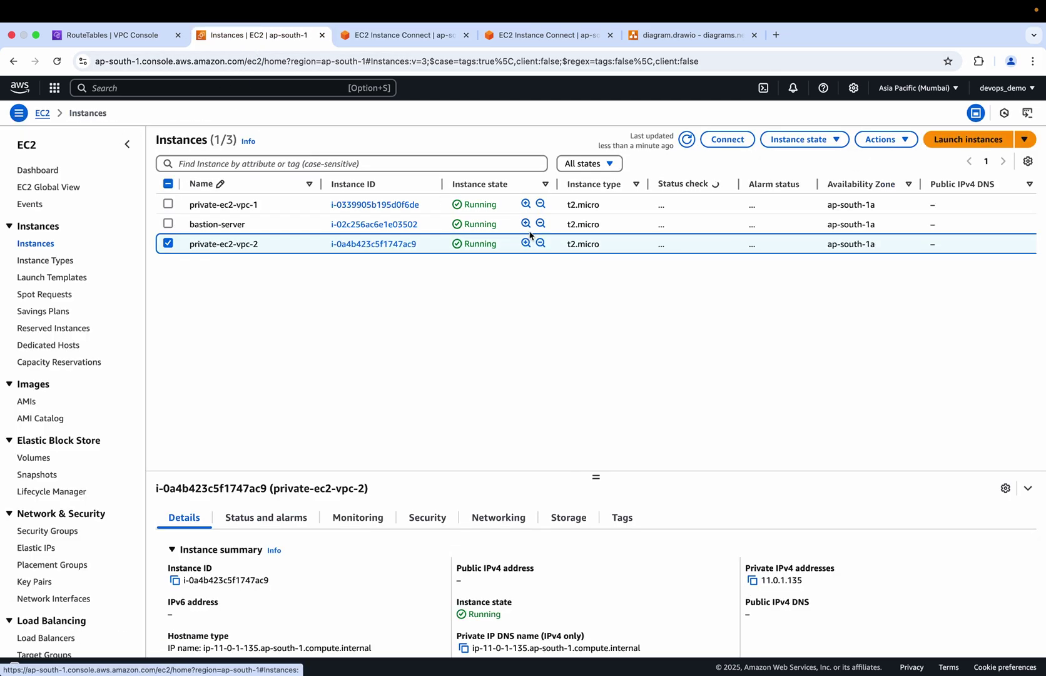
pyautogui.click(361, 227)
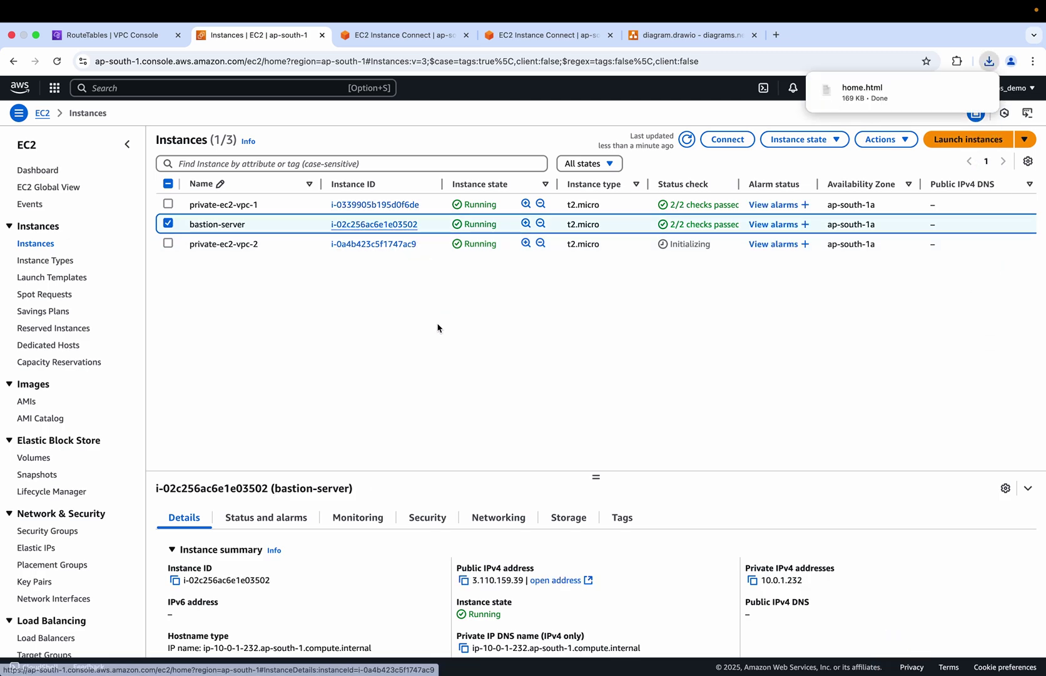
pyautogui.keyDown('super'); pyautogui.click(369, 229); pyautogui.keyUp('super')
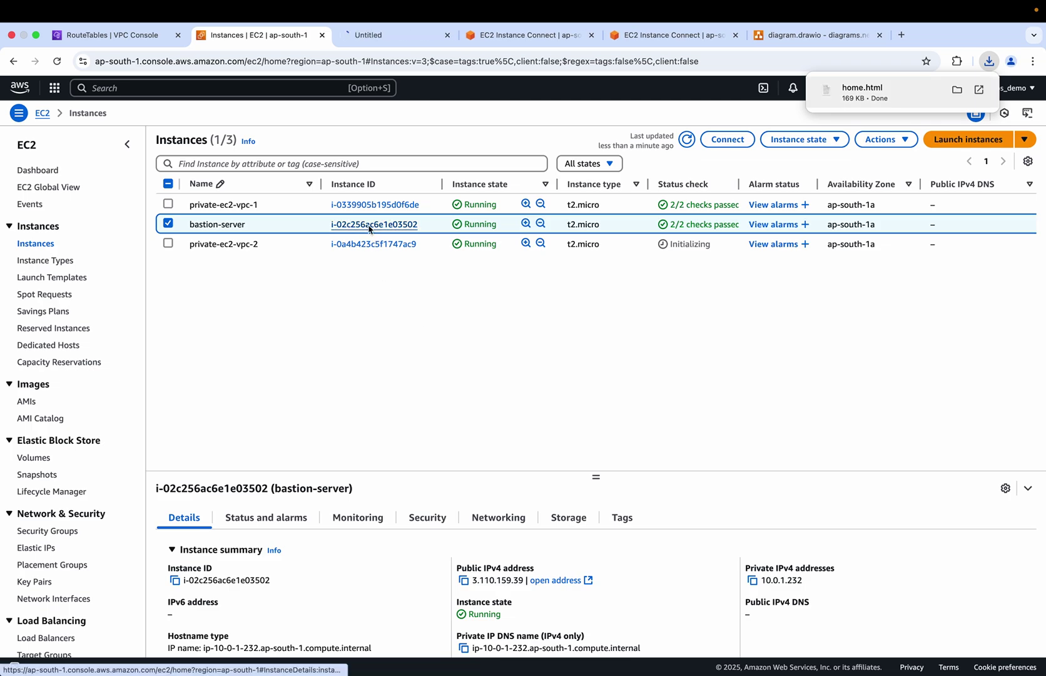
pyautogui.keyDown('super'); pyautogui.click(373, 245); pyautogui.keyUp('super')
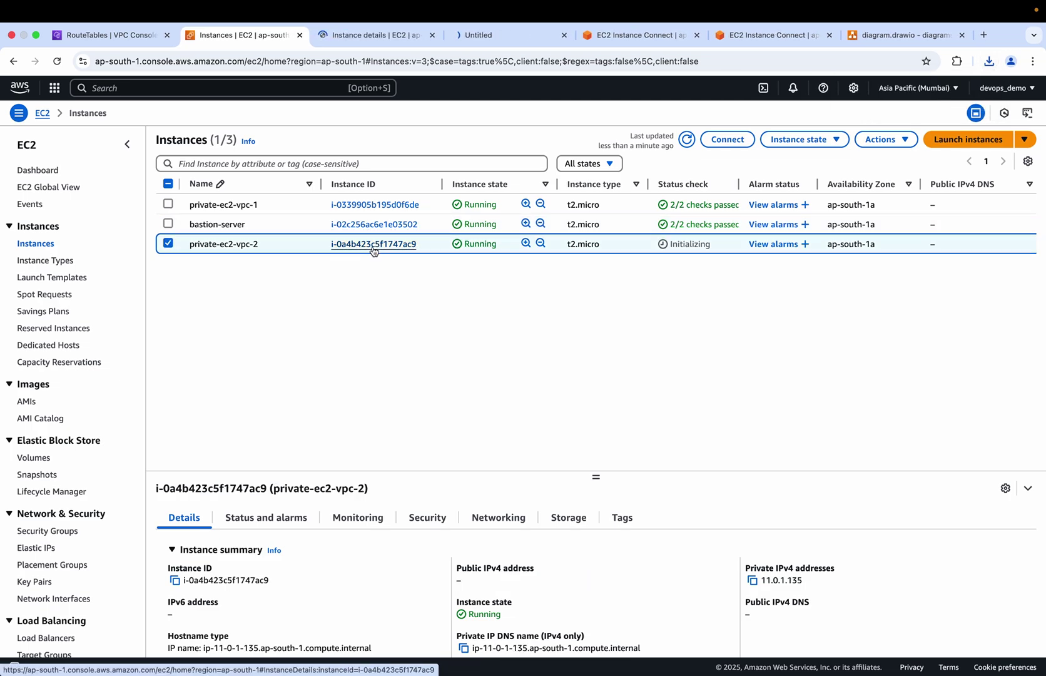
pyautogui.keyDown('super'); pyautogui.click(383, 205); pyautogui.keyUp('super')
# - Place the private-ec2-vpc-1 details tab before private-ec2-vpc-2 and compare the instances' private IPs with the prompts in the first terminal session
pyautogui.click(340, 36)
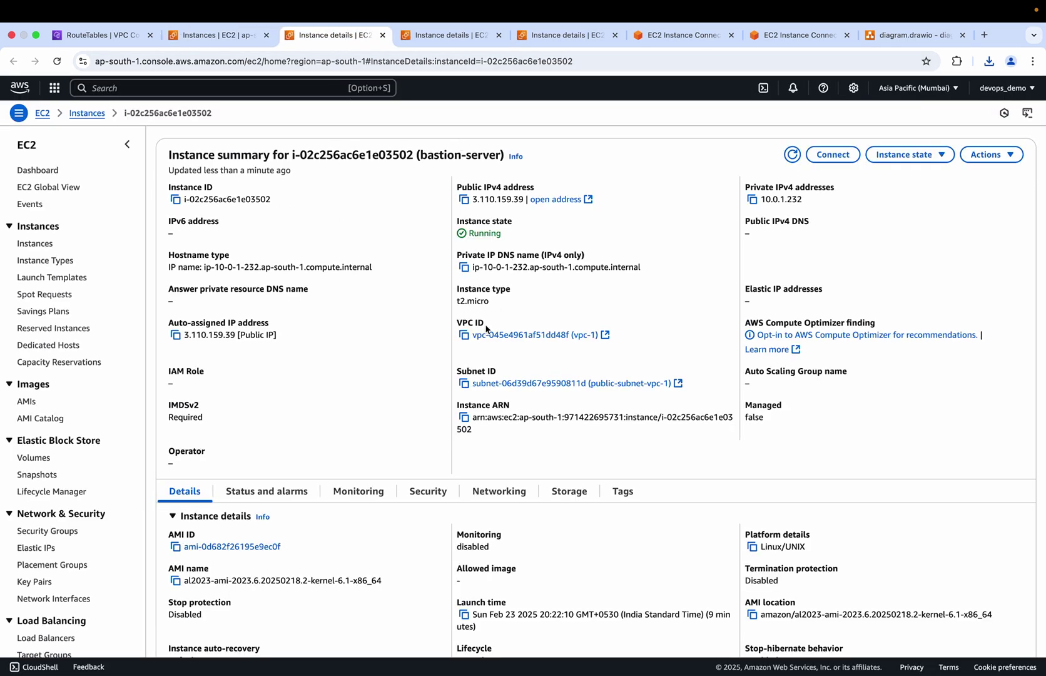
pyautogui.click(449, 35)
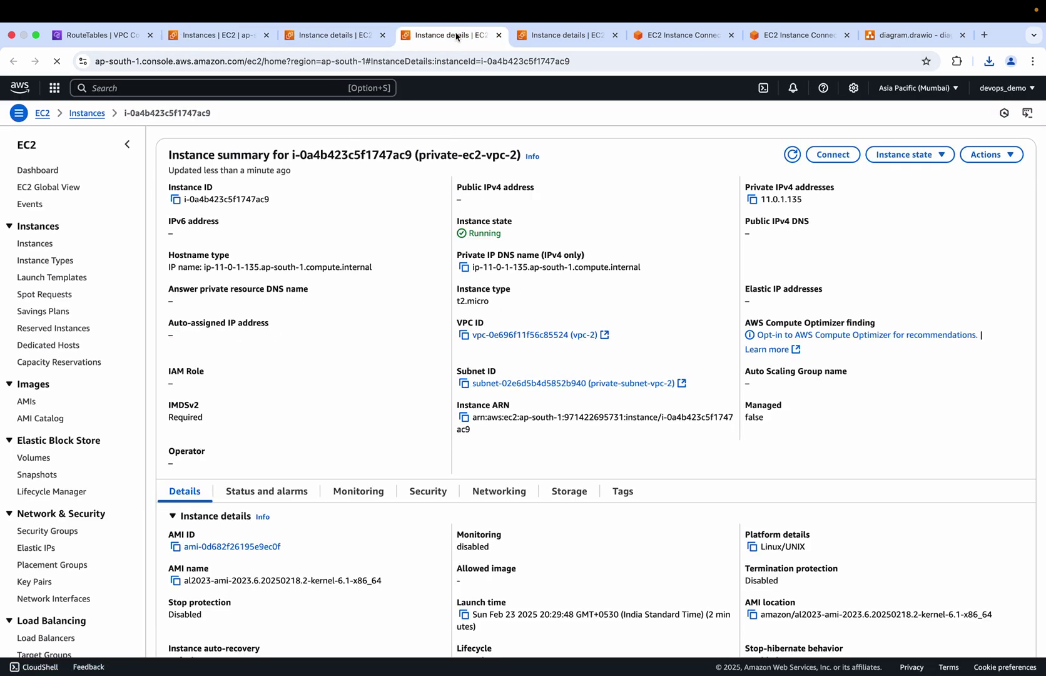
pyautogui.moveTo(549, 36); pyautogui.dragTo(432, 36)
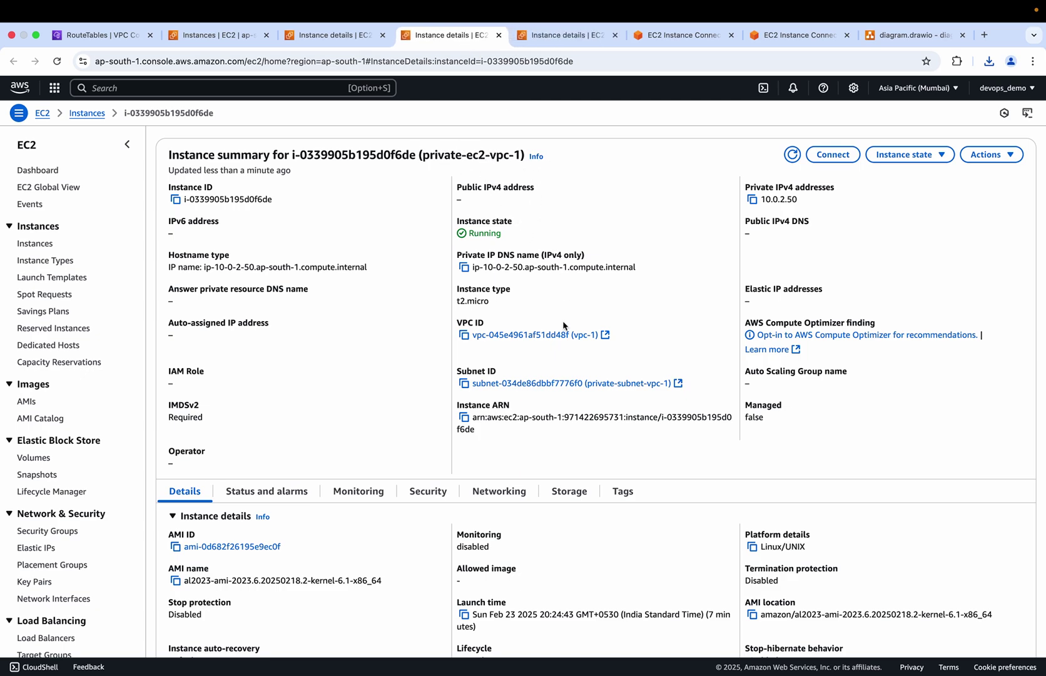
pyautogui.click(663, 37)
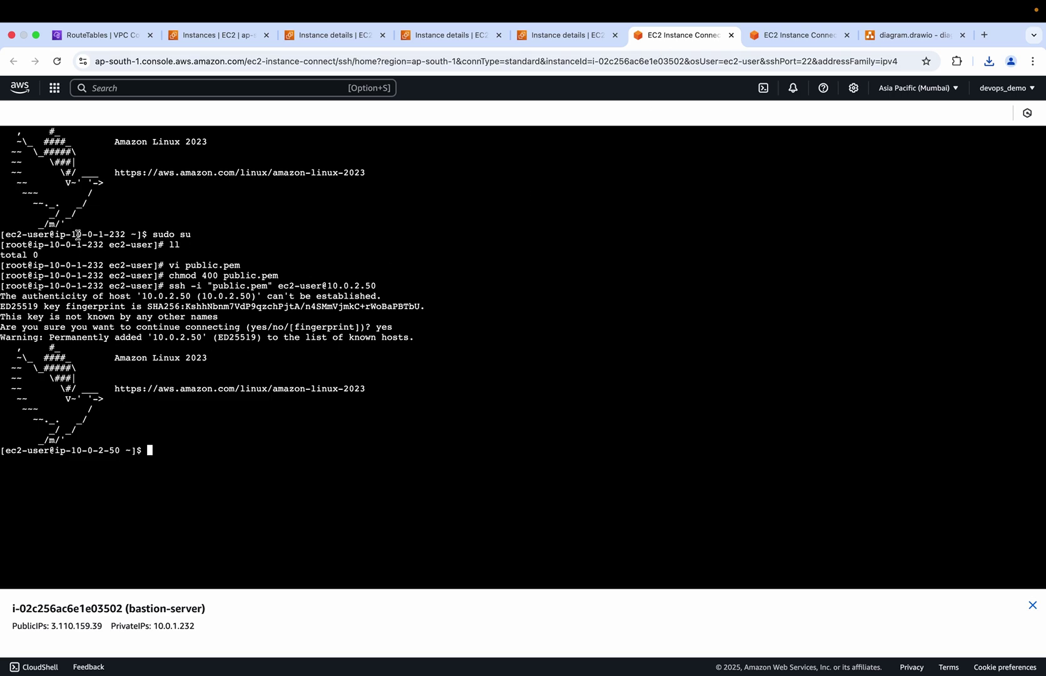
pyautogui.click(338, 38)
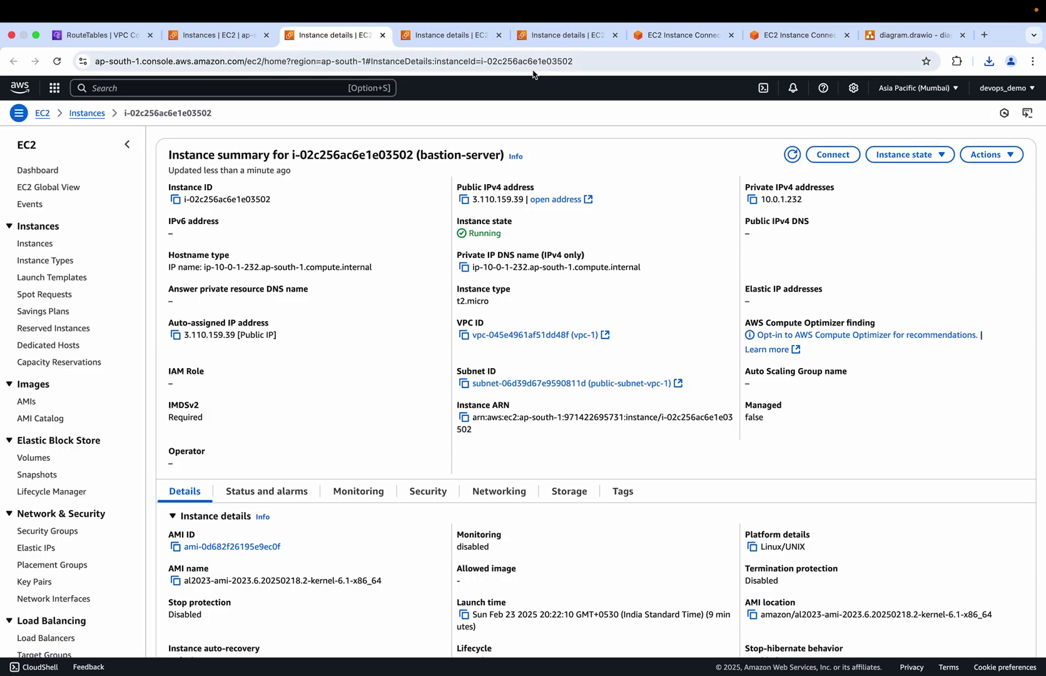
pyautogui.click(450, 38)
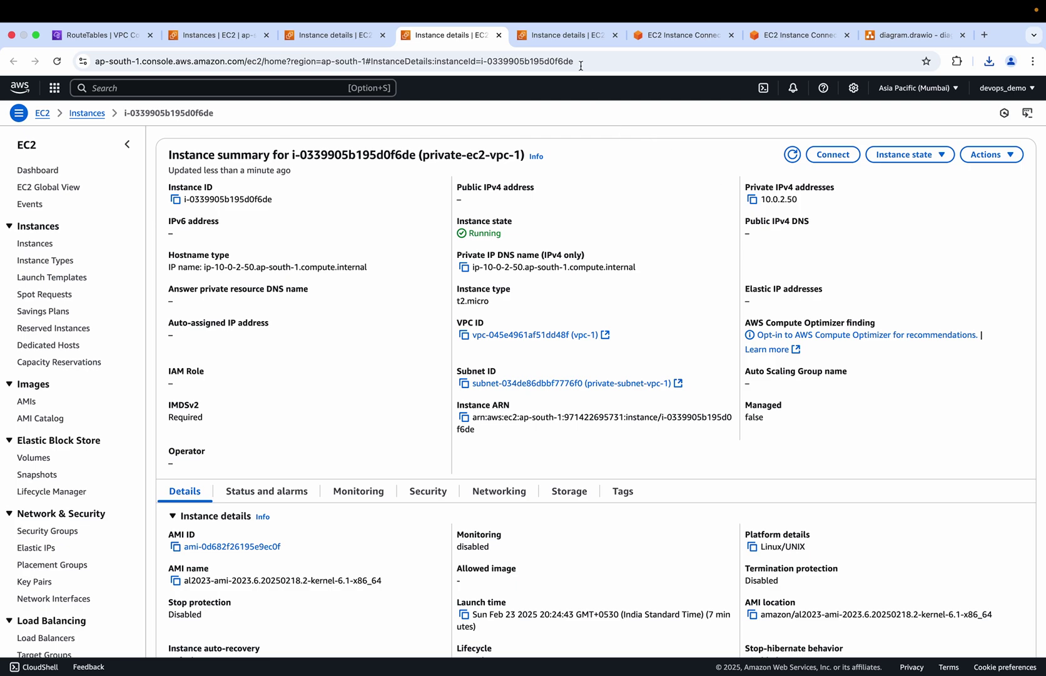
pyautogui.click(651, 31)
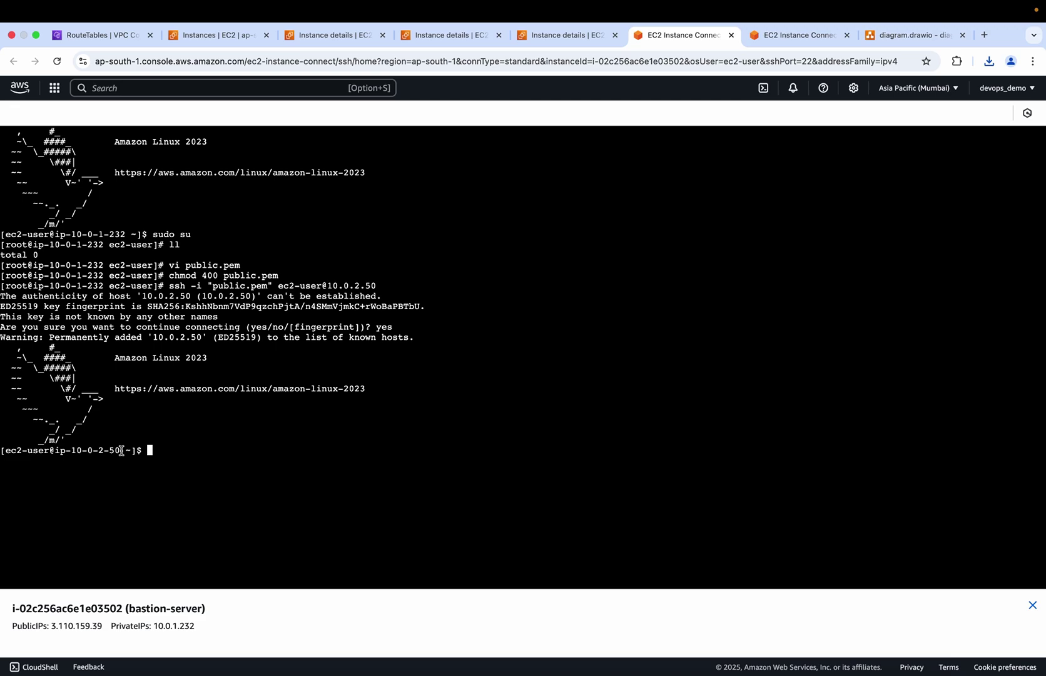
# - Compare the bastion-server and private-ec2-vpc-2 instance details with the network diagram and the SSH attempt in the second bastion session
pyautogui.click(341, 33)
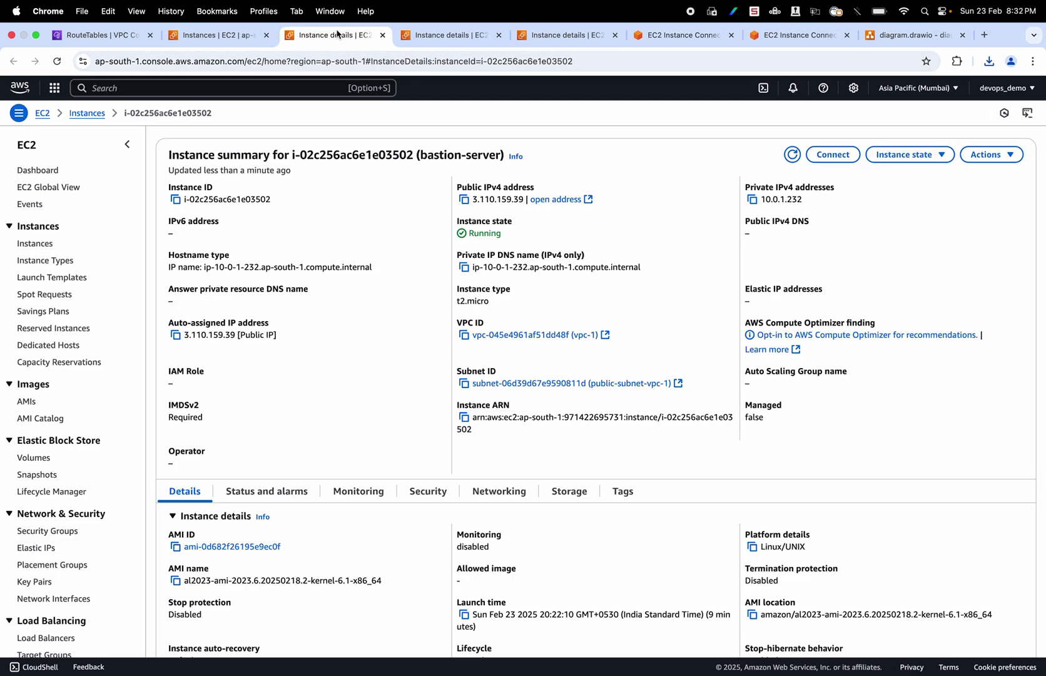
pyautogui.click(896, 39)
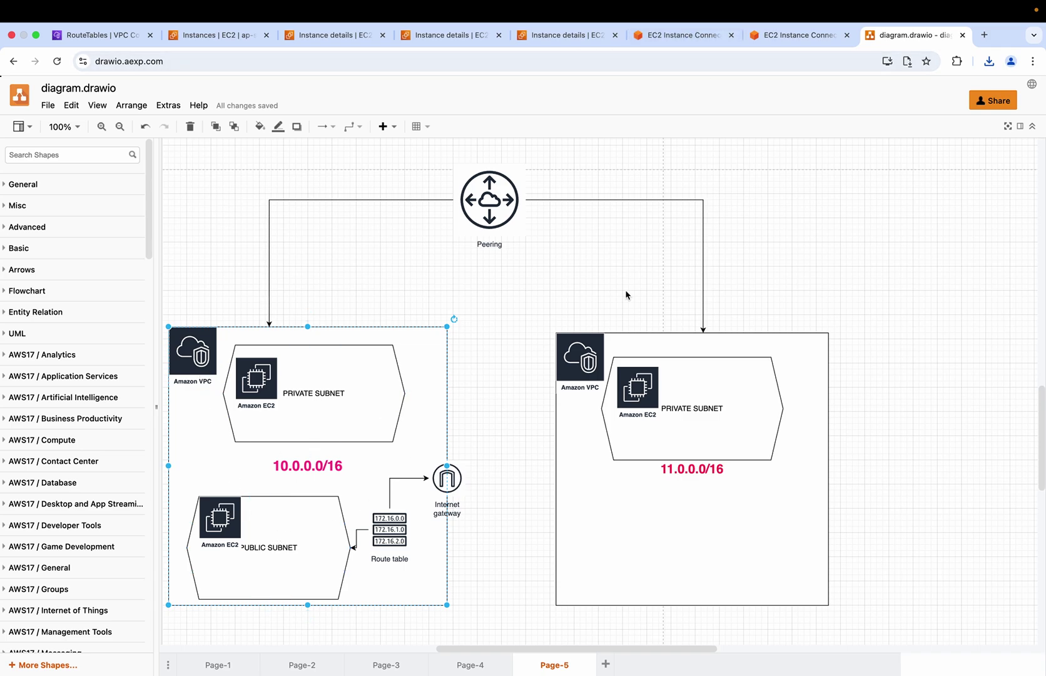
pyautogui.click(774, 40)
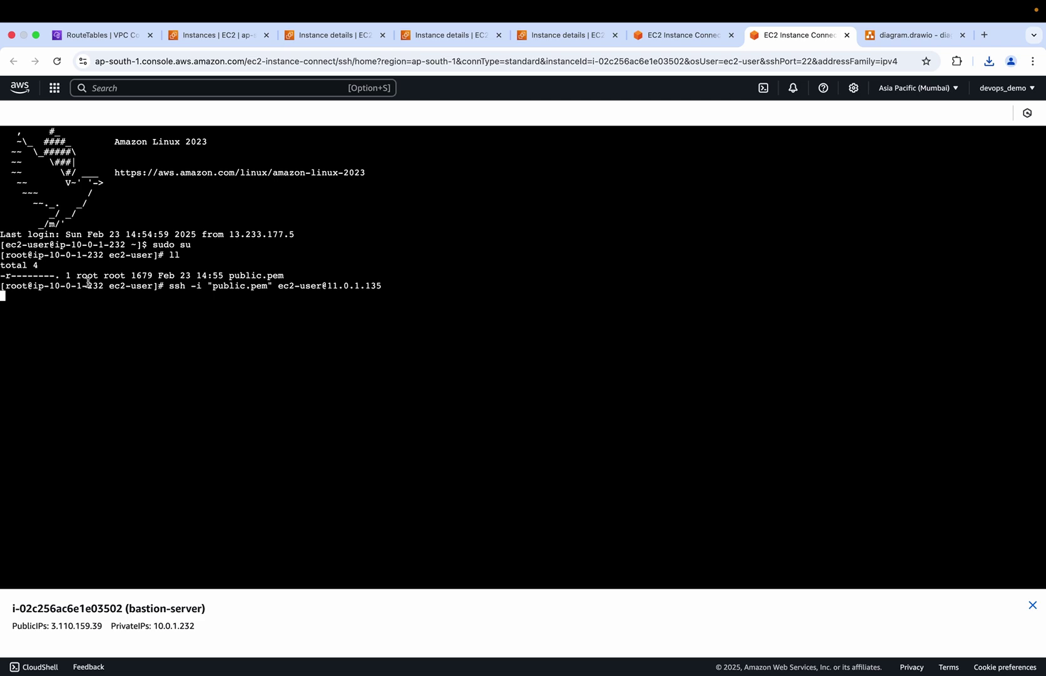
pyautogui.click(344, 39)
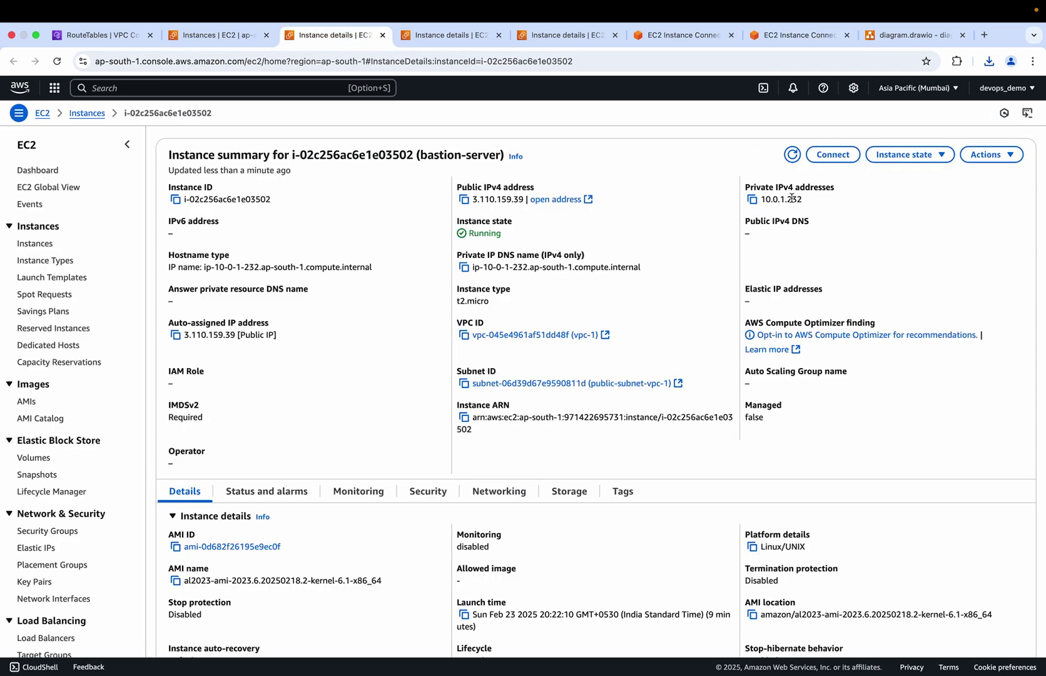
pyautogui.click(591, 36)
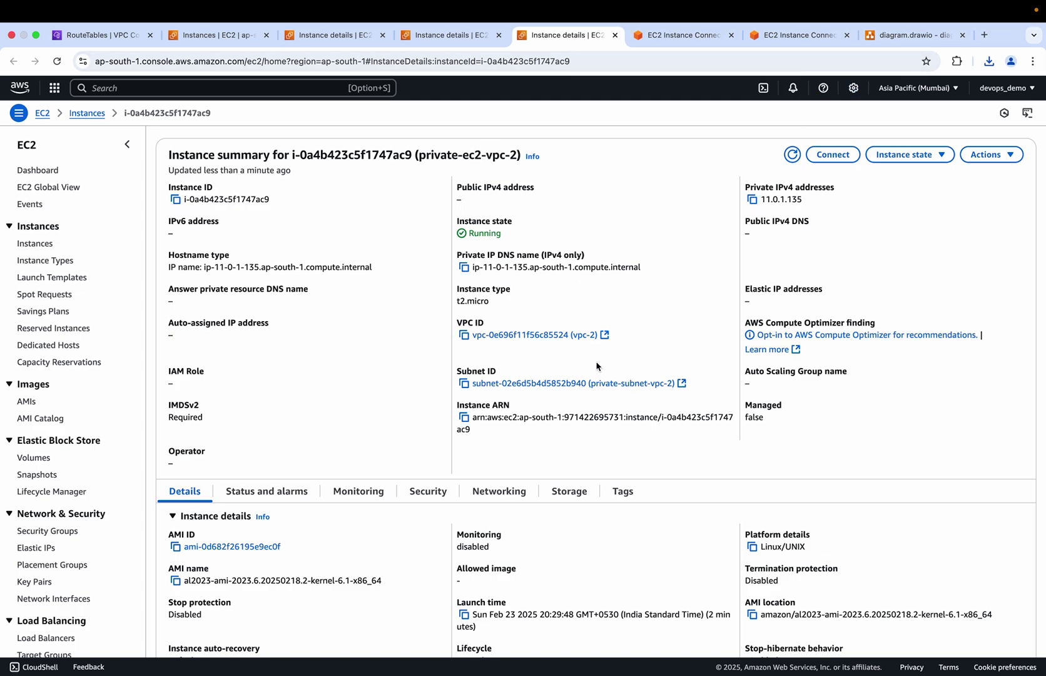
pyautogui.click(908, 36)
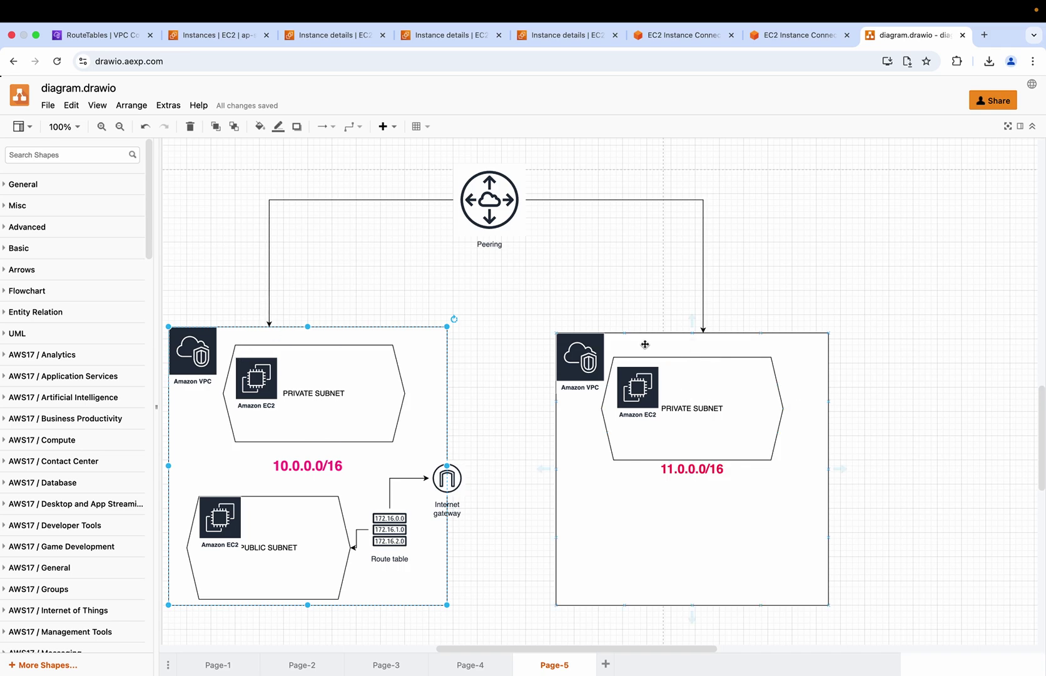
# - Look through the VPC dashboard's navigation for the entry that manages VPC peering
pyautogui.click(87, 39)
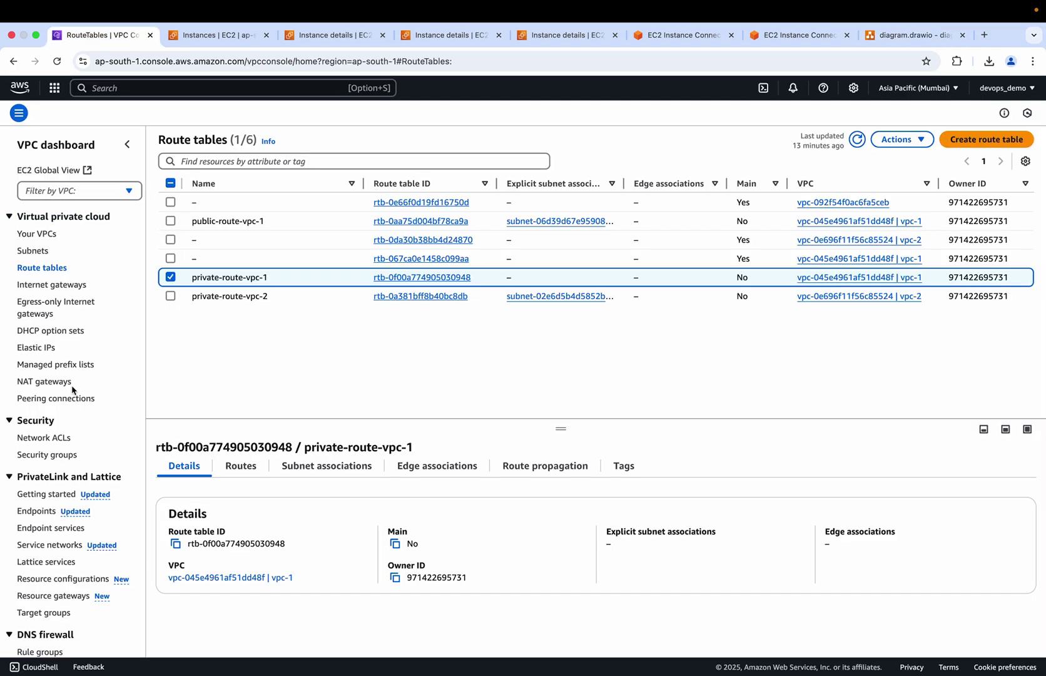
pyautogui.scroll(-10, 72, 389)
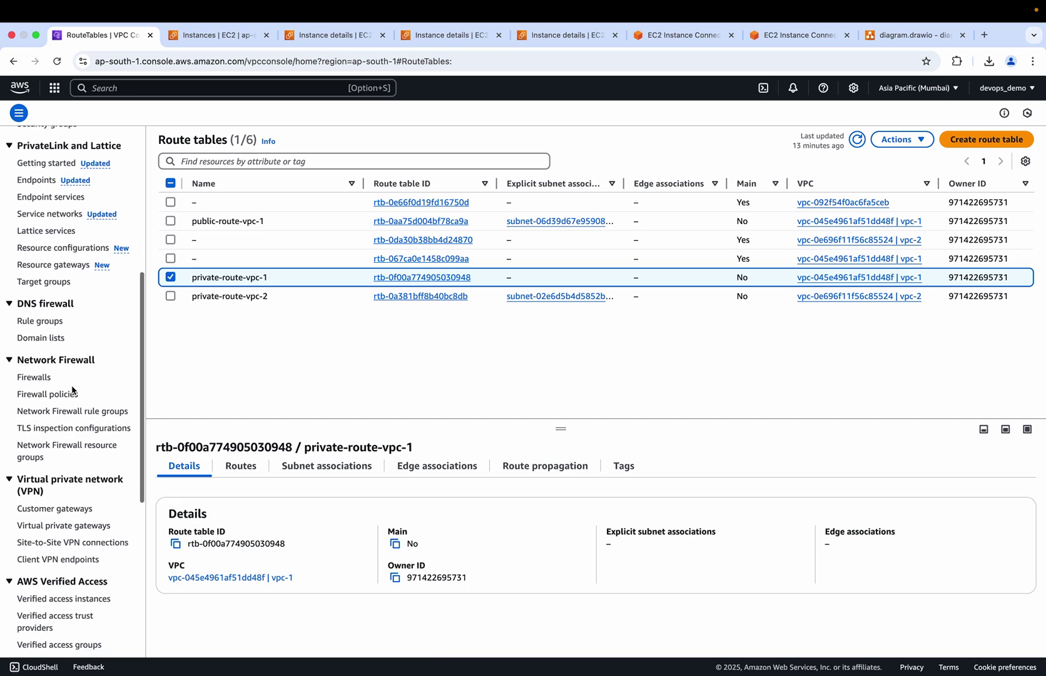
pyautogui.scroll(-8, 72, 390)
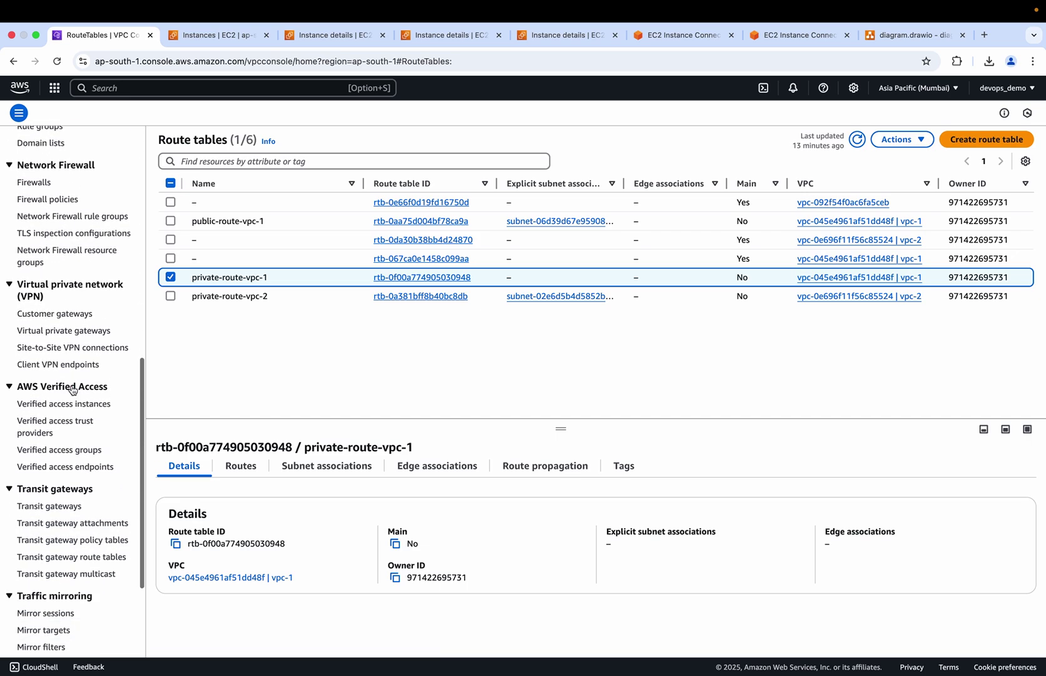
pyautogui.scroll(-5, 72, 389)
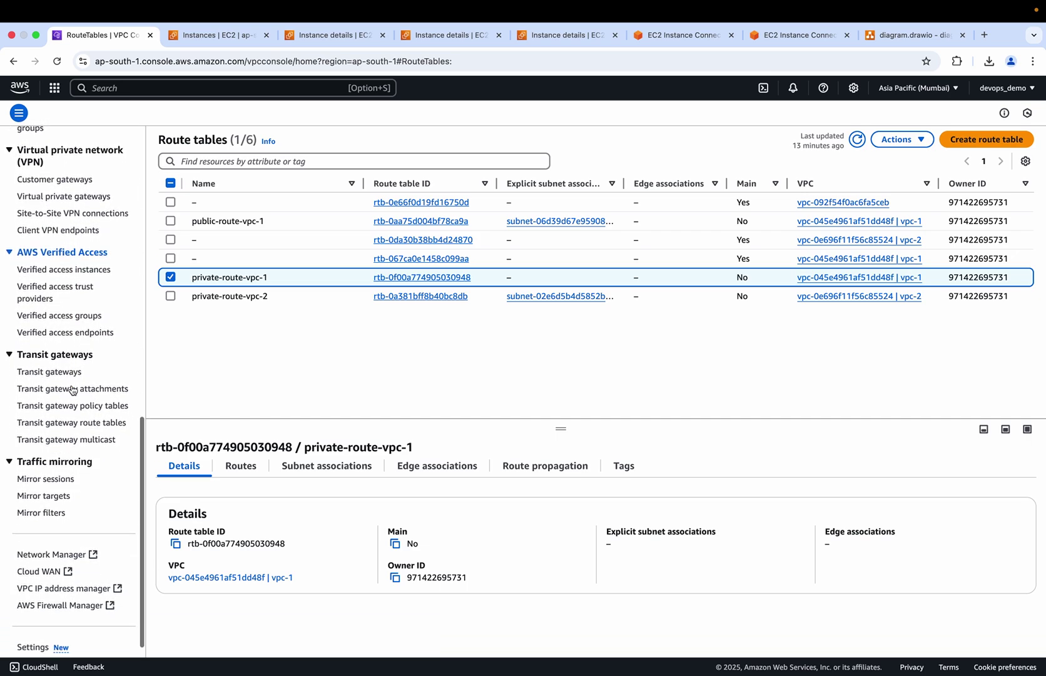
pyautogui.scroll(5, 72, 390)
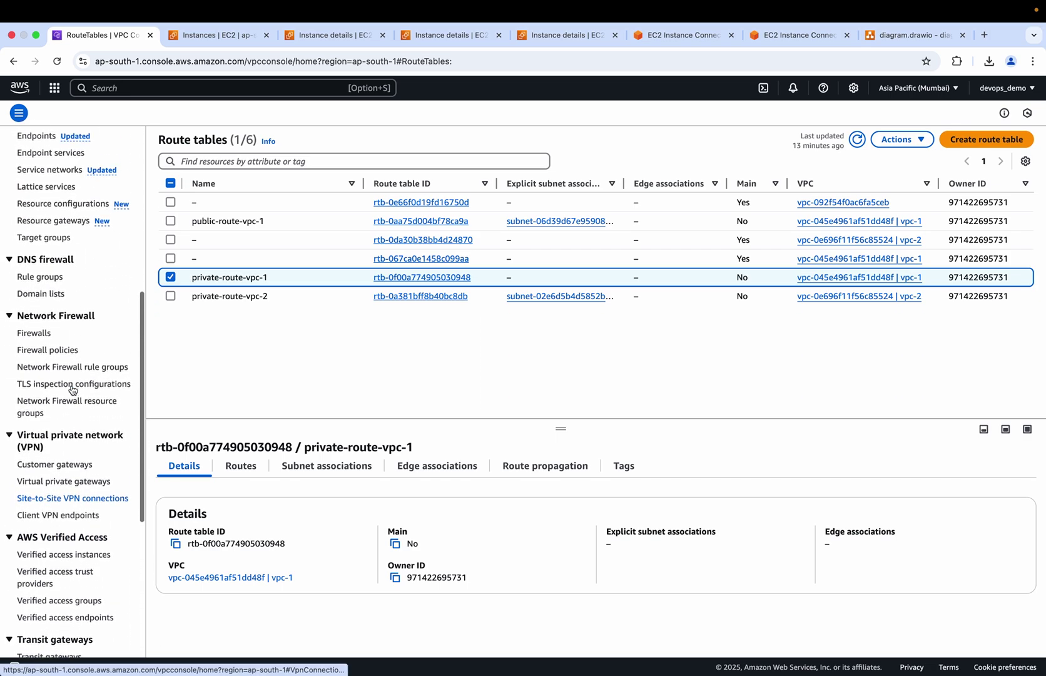
pyautogui.scroll(5, 72, 389)
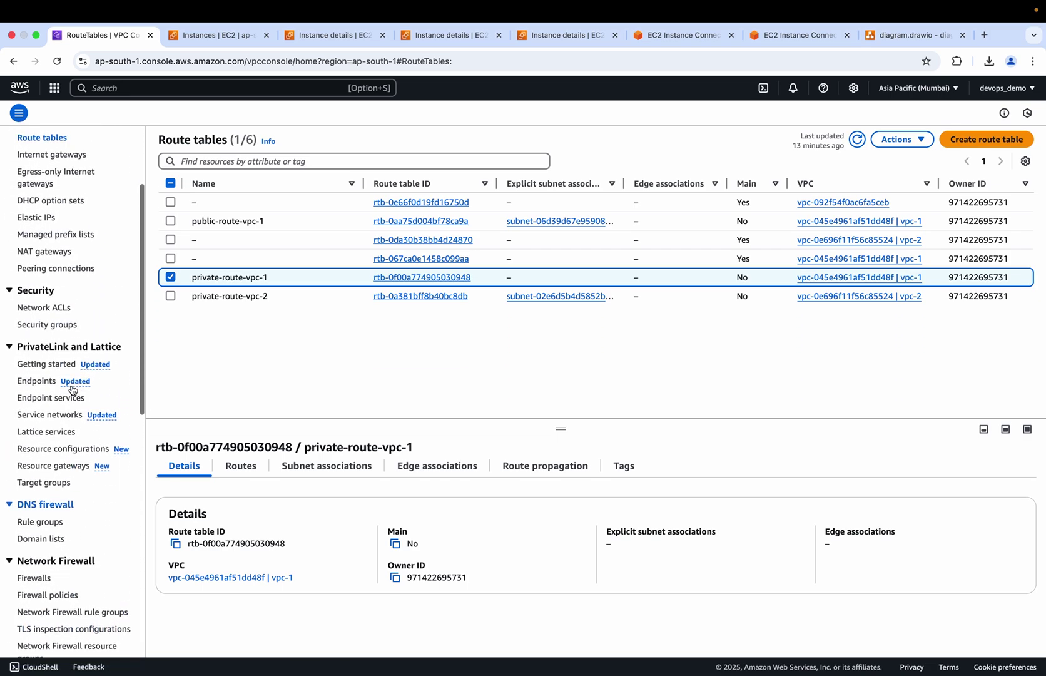
pyautogui.scroll(3, 72, 389)
pyautogui.scroll(-3, 57, 445)
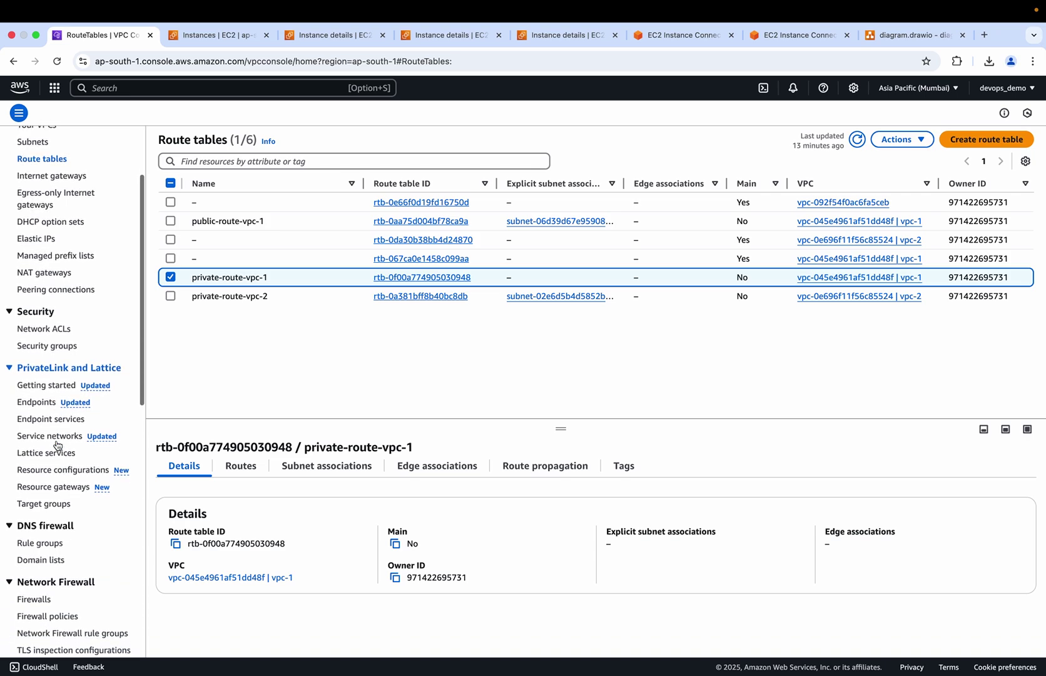
pyautogui.scroll(-1, 57, 445)
pyautogui.scroll(-3, 61, 453)
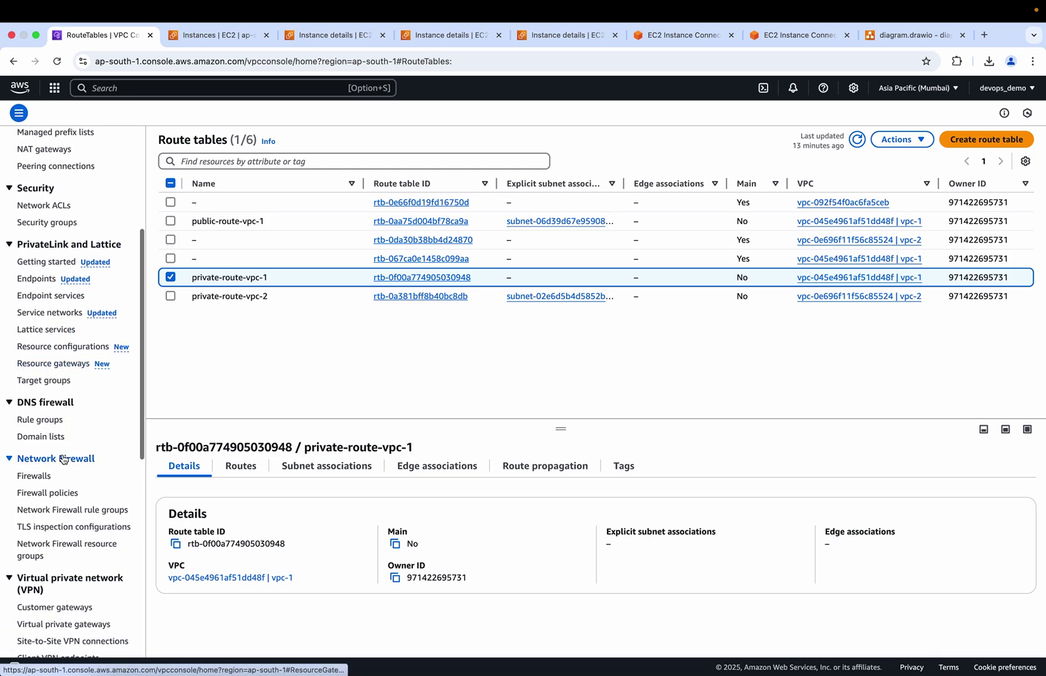
pyautogui.scroll(-4, 63, 459)
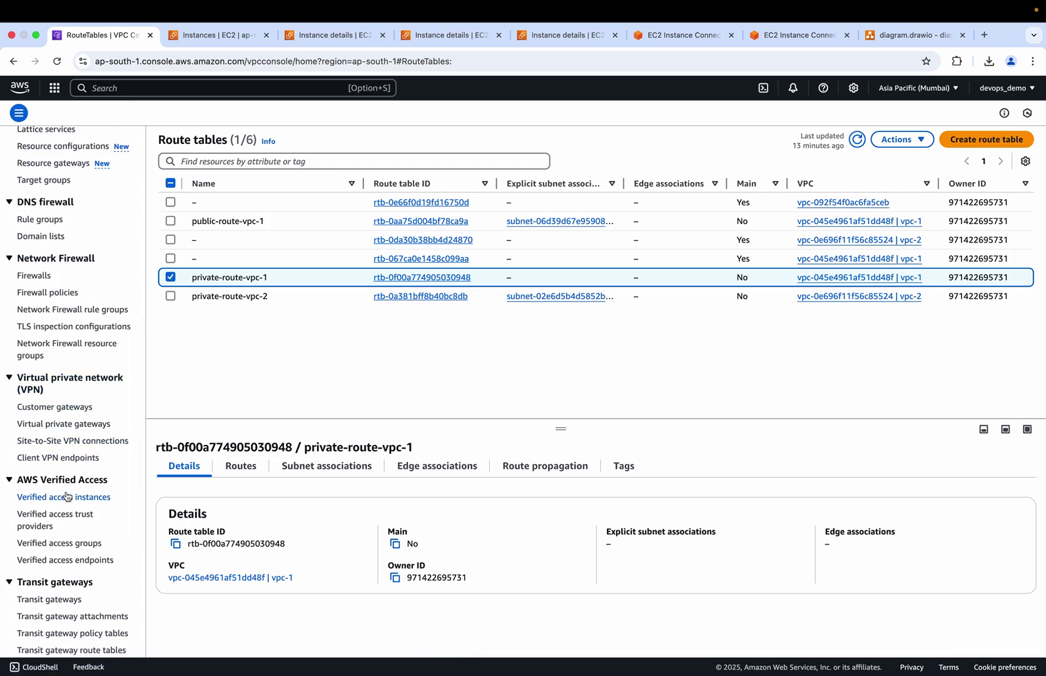
pyautogui.scroll(-5, 67, 496)
pyautogui.scroll(2, 68, 501)
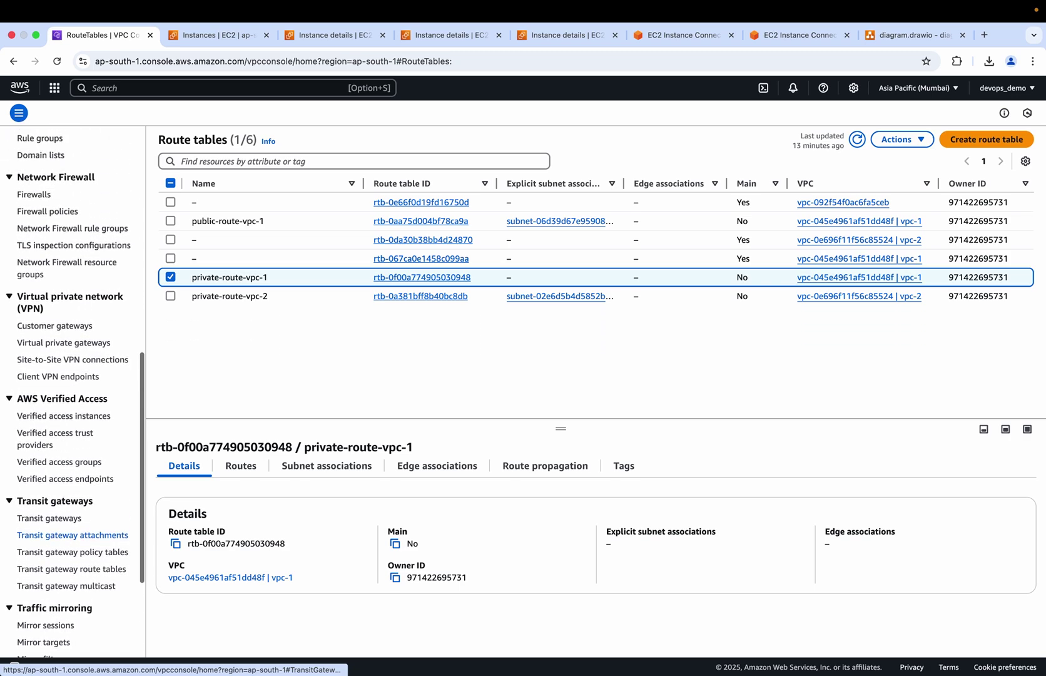
pyautogui.scroll(3, 67, 496)
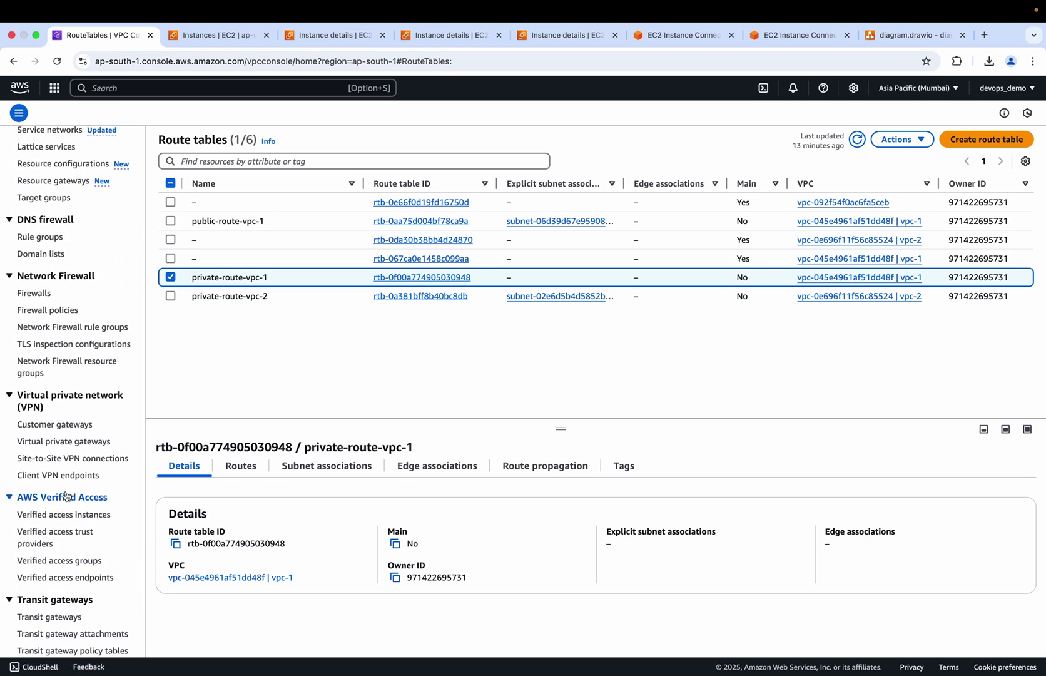
# - Search the VPC dashboard page for "peerin" and open the Peering connections list
pyautogui.press('super+f')
pyautogui.write('l')
pyautogui.write('ee')
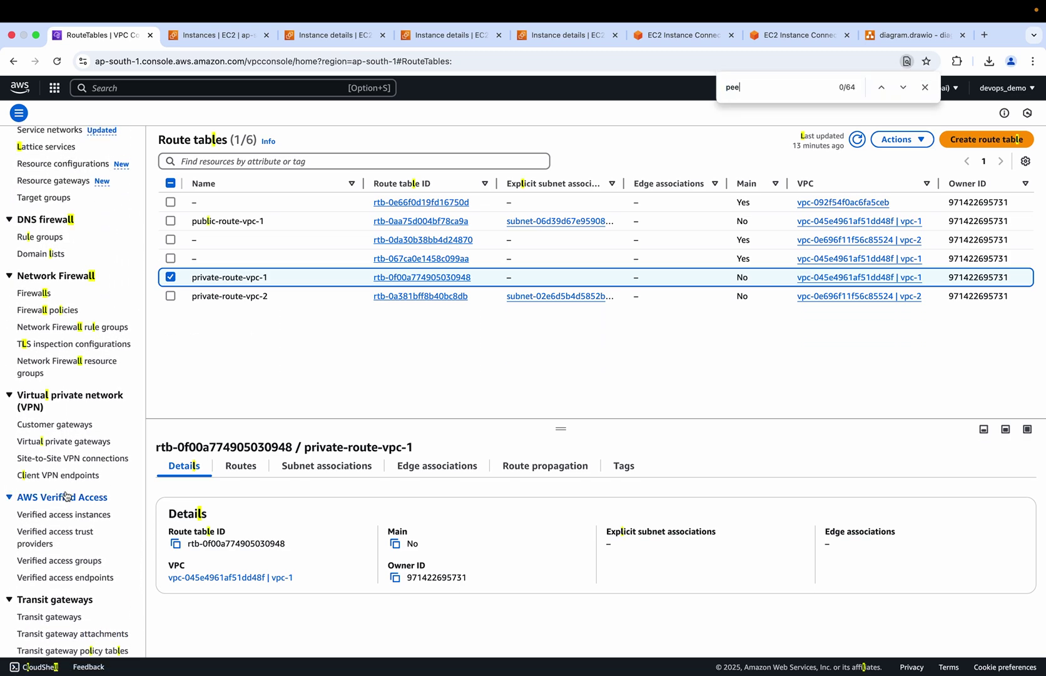
pyautogui.write('rin')
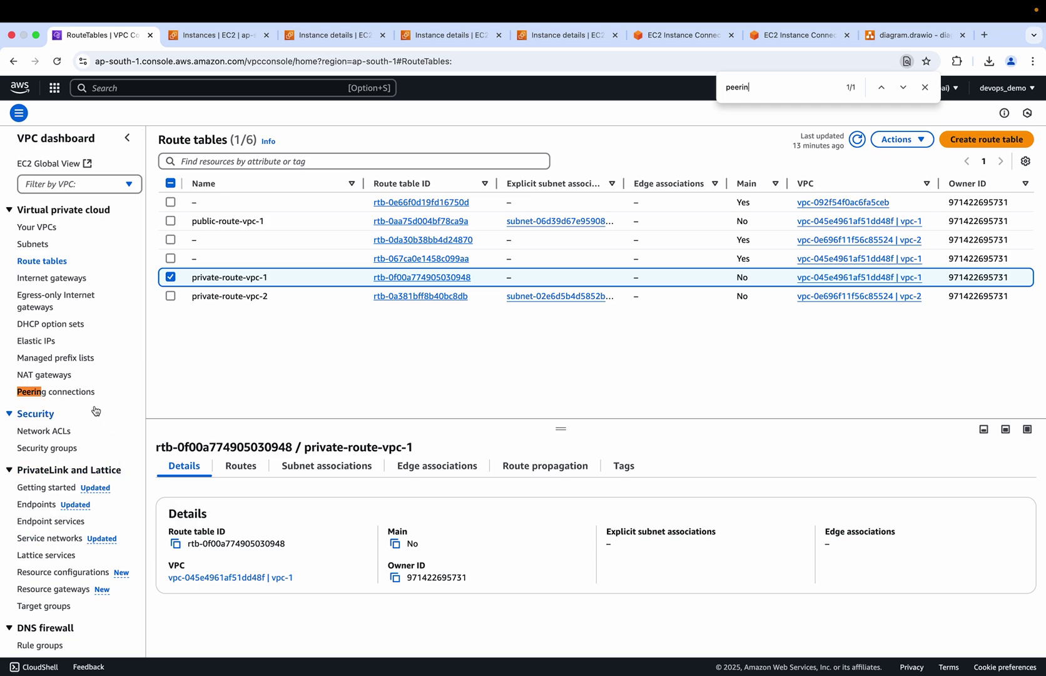
pyautogui.click(84, 391)
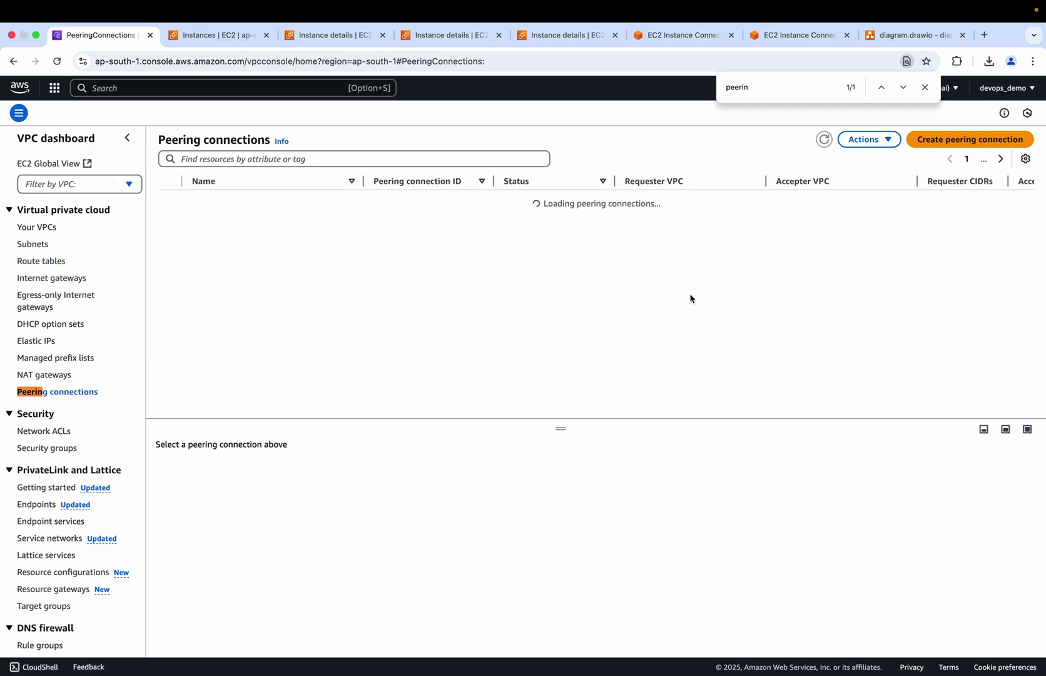
# - Start a new peering connection and name it peering-vpc-1-vpc-2
pyautogui.click(961, 140)
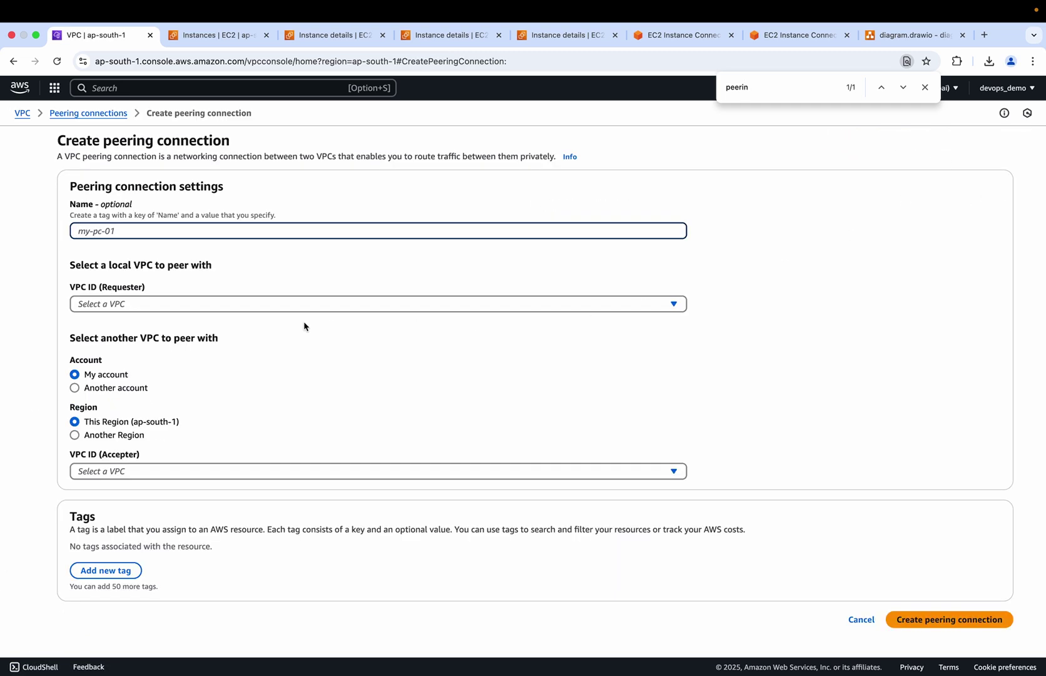
pyautogui.click(157, 233)
pyautogui.write('pee')
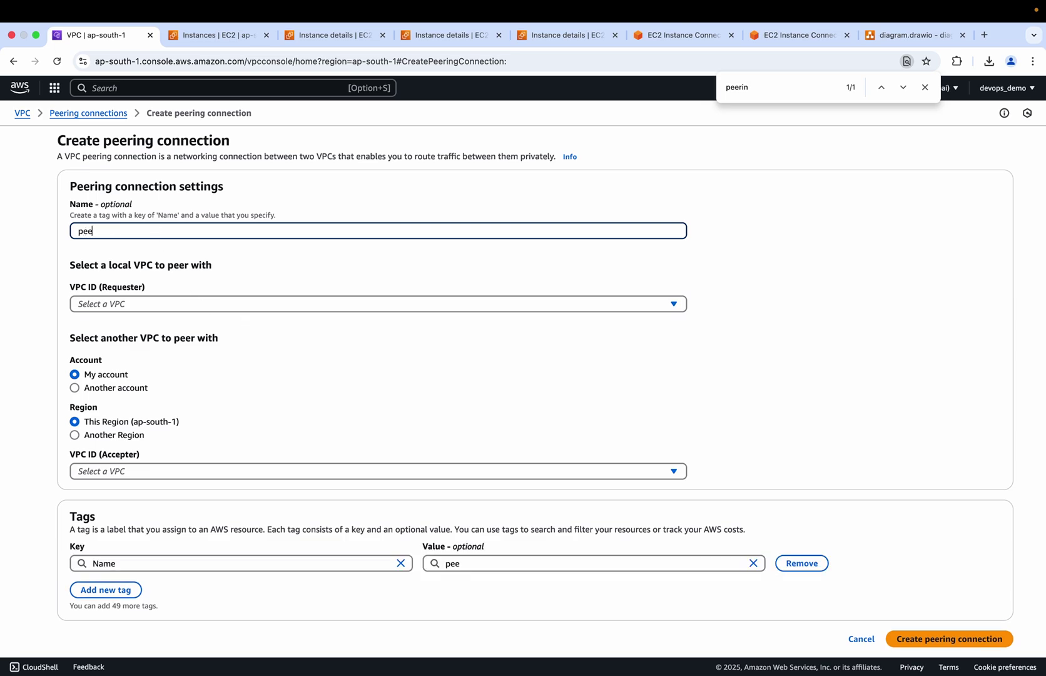
pyautogui.write('ringf')
# - Choose vpc-1 as the requester and vpc-2 as the accepter in the same account and region, and create the peering connection
pyautogui.click(115, 303)
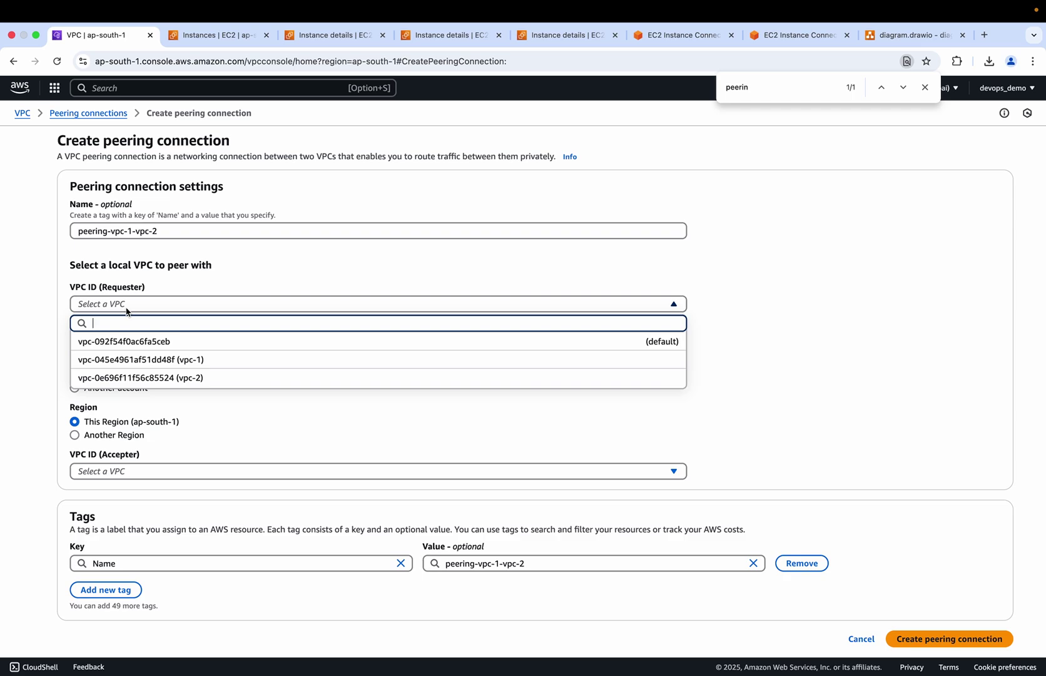
pyautogui.click(167, 361)
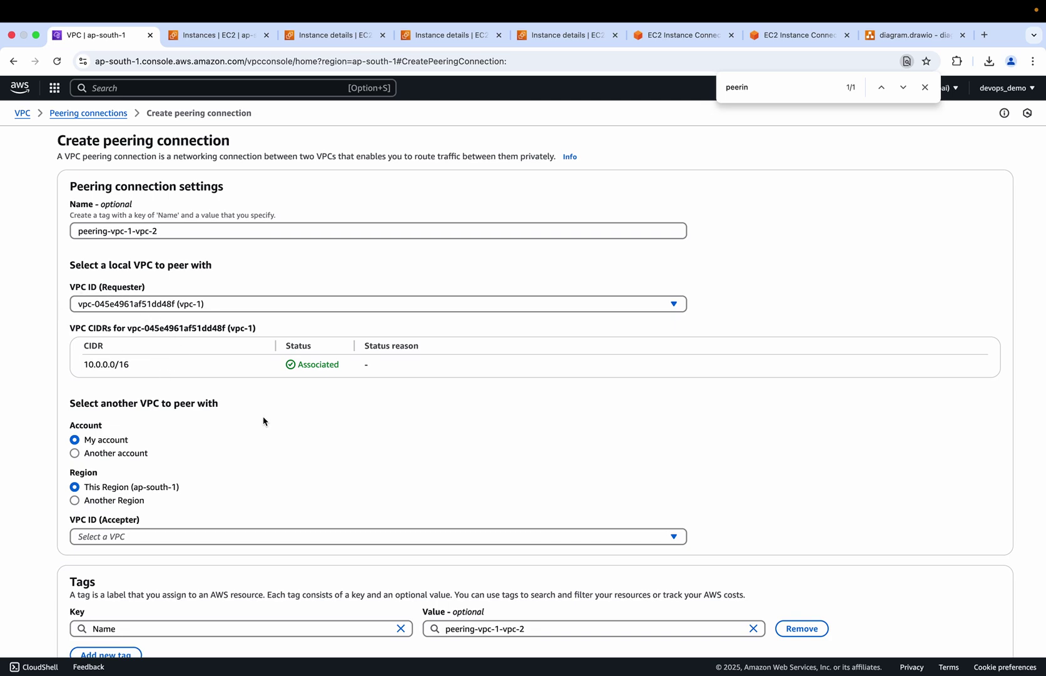
pyautogui.scroll(-2, 263, 421)
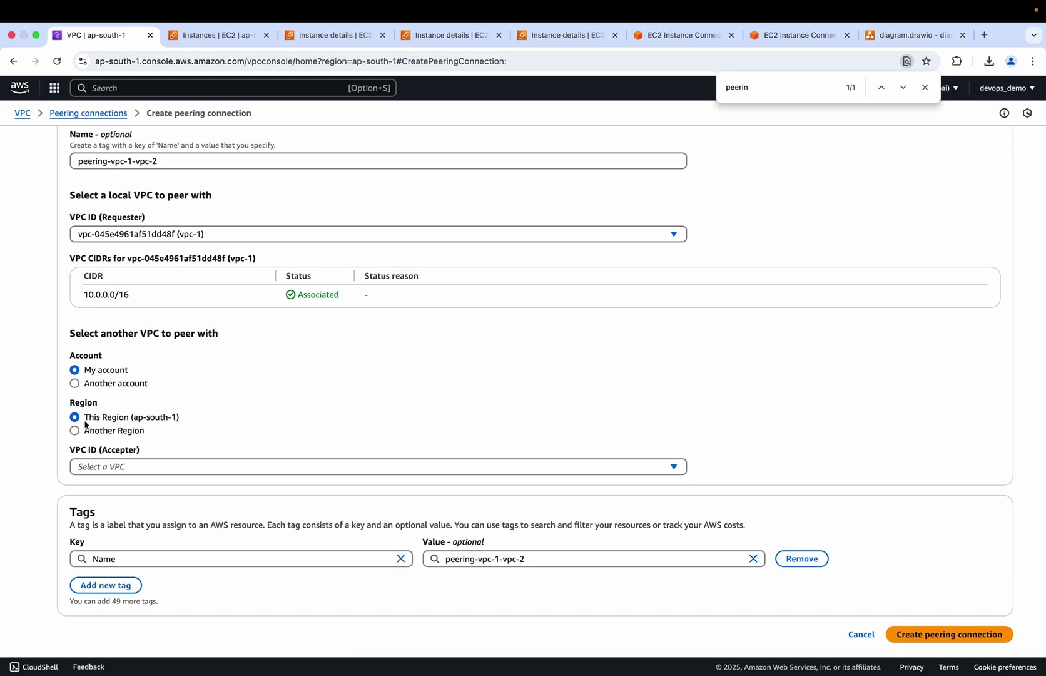
pyautogui.click(119, 466)
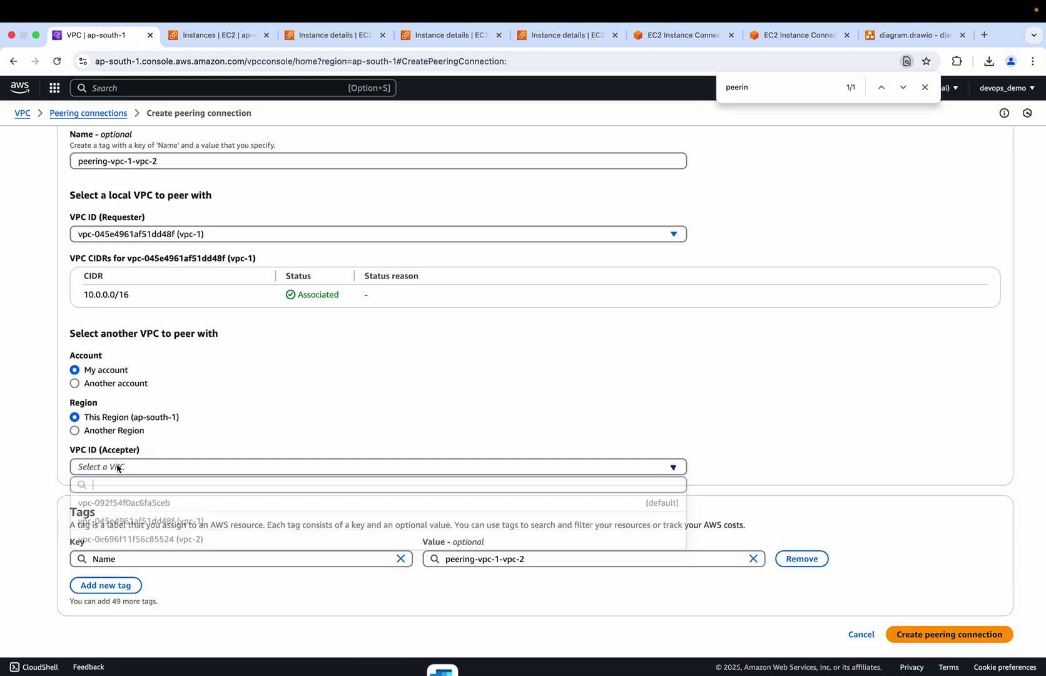
pyautogui.click(197, 540)
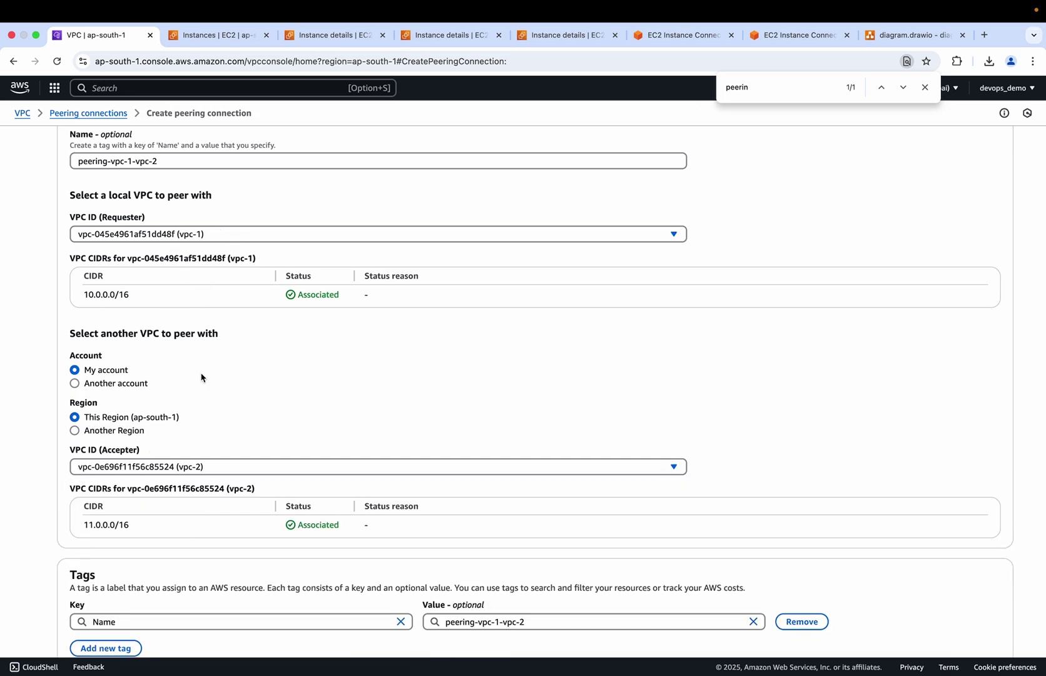
pyautogui.scroll(-1, 200, 374)
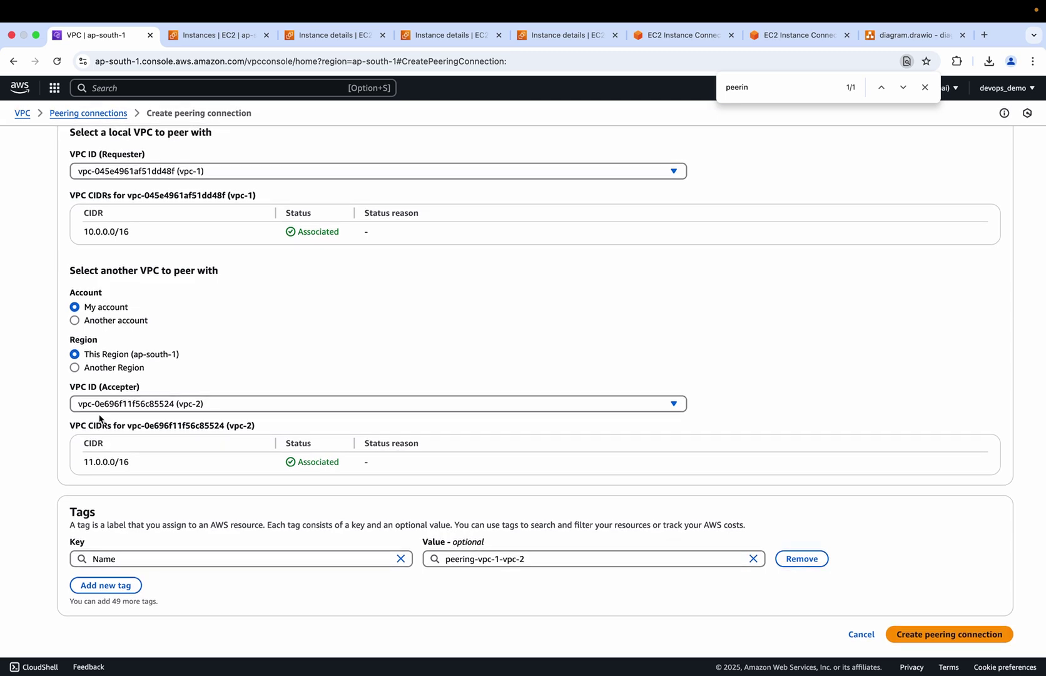
pyautogui.click(929, 632)
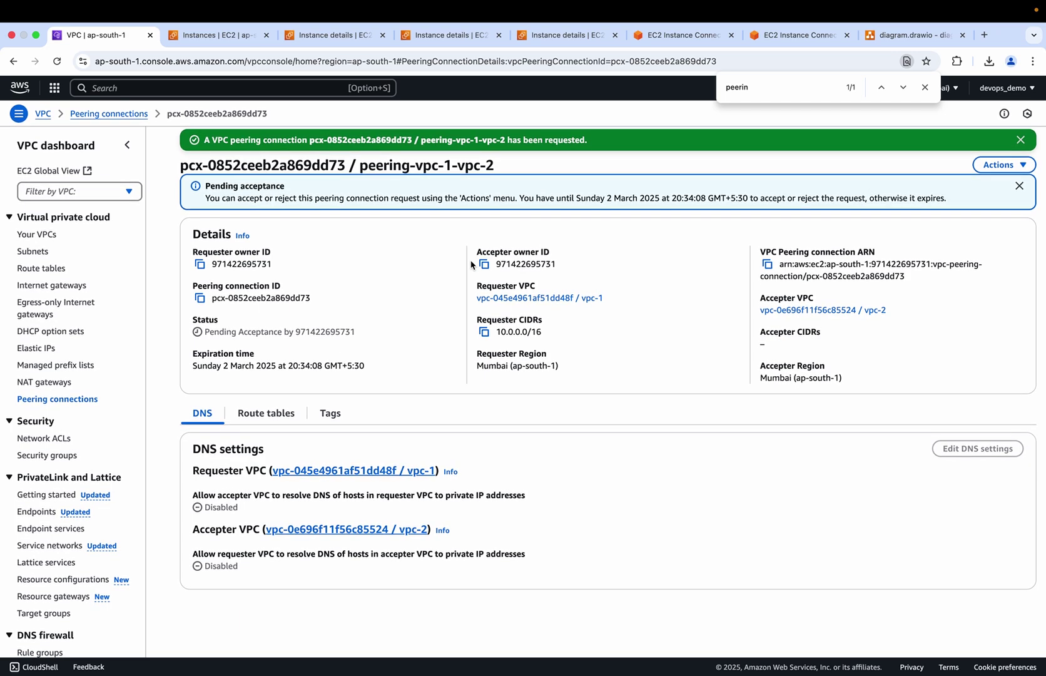
# - Accept the pending request of the peering-vpc-1-vpc-2 peering connection
pyautogui.click(997, 165)
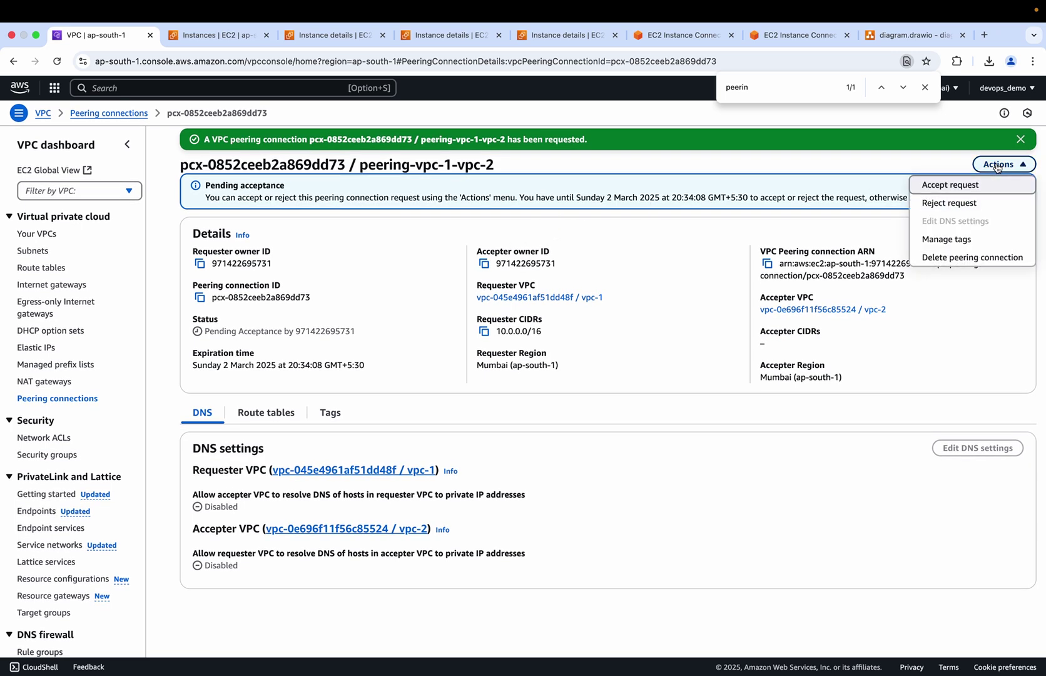
pyautogui.click(944, 186)
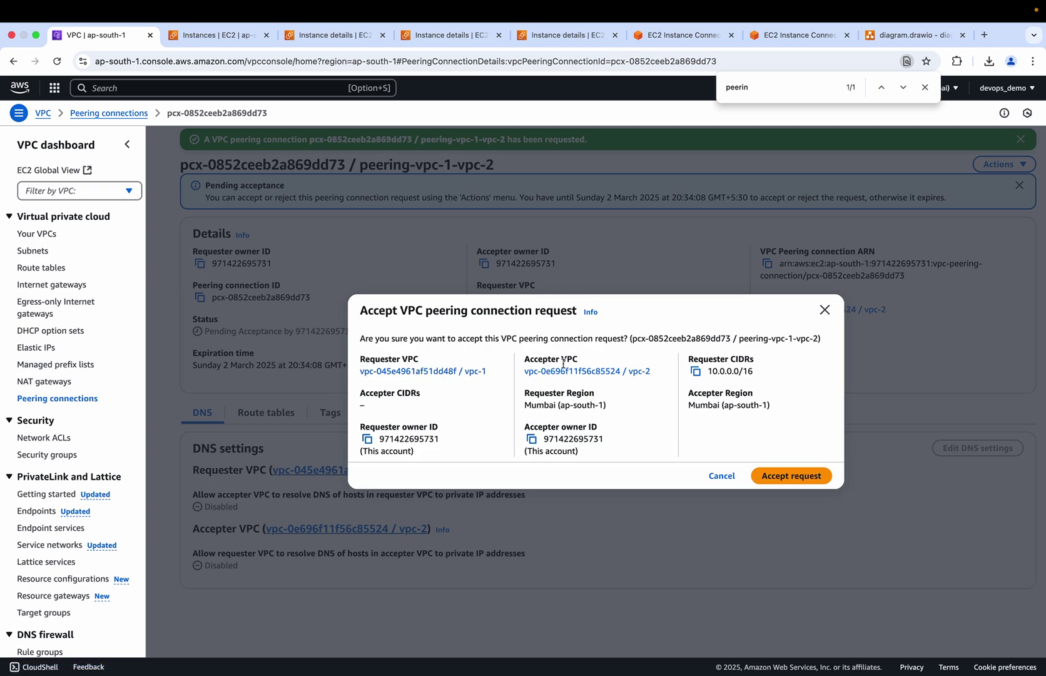
pyautogui.click(787, 475)
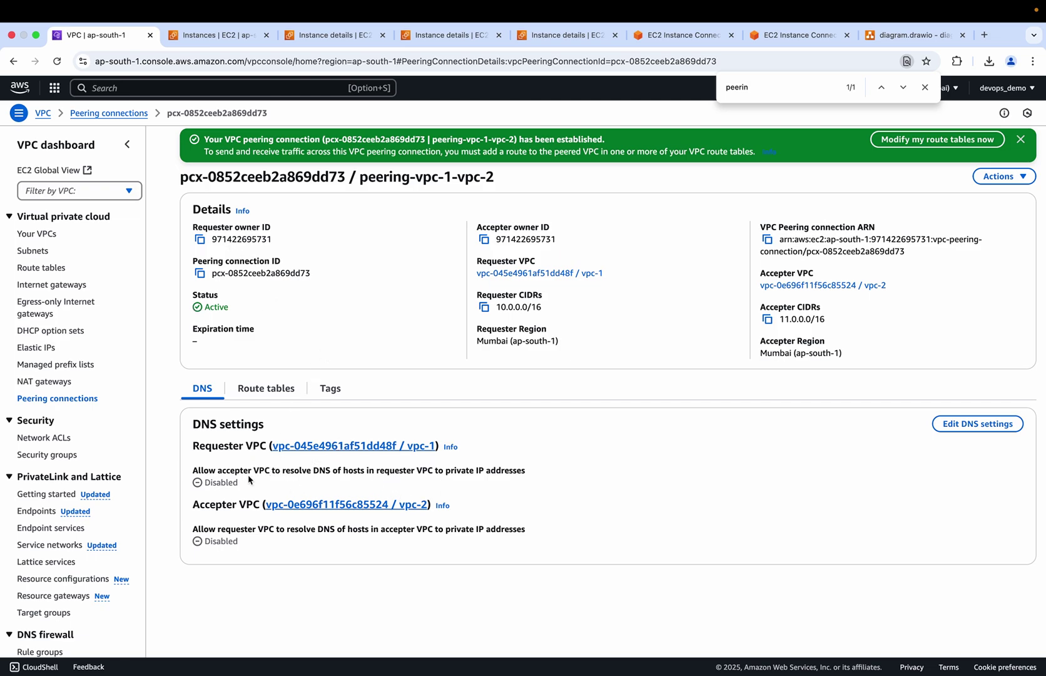
# - Open the public-route-vpc-1 route table for editing and add a blank route to it
pyautogui.click(50, 270)
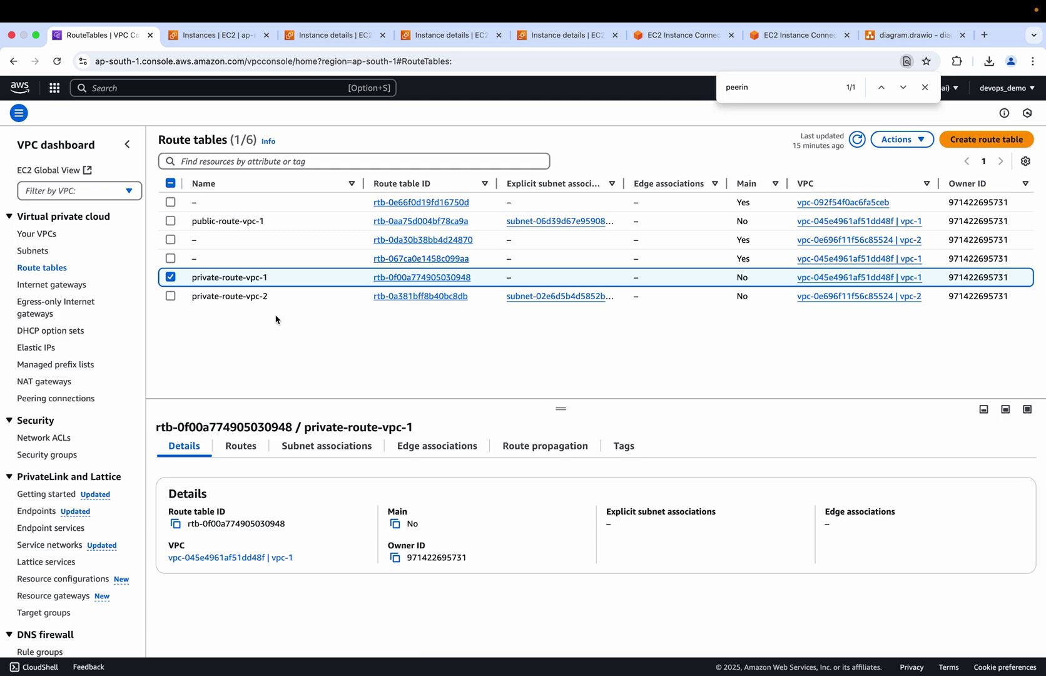
pyautogui.click(406, 224)
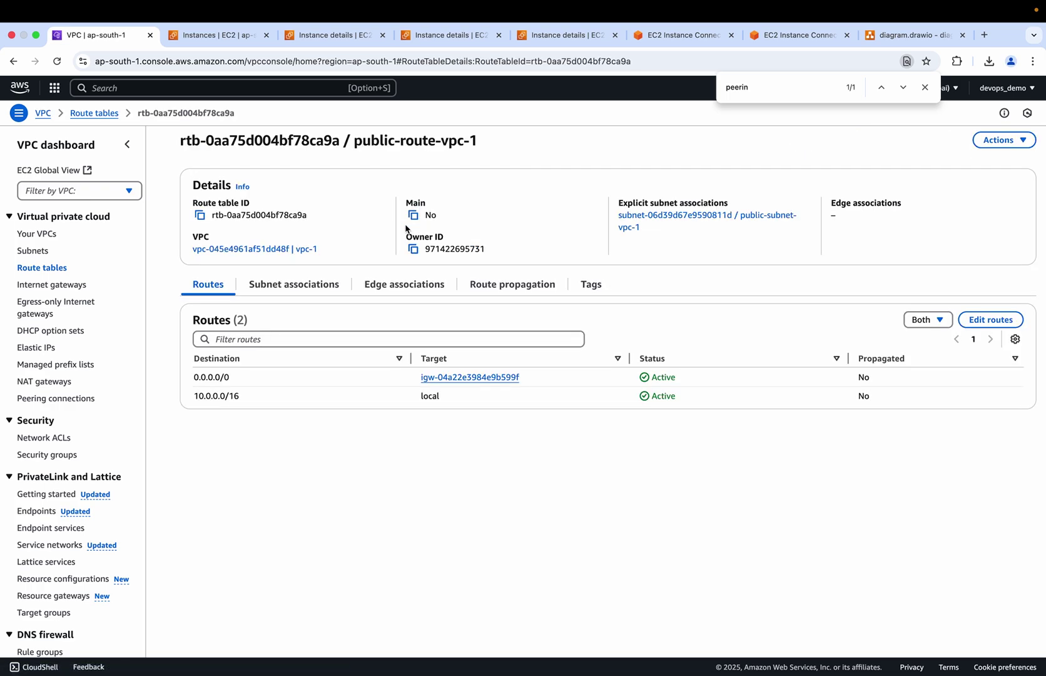
pyautogui.click(986, 320)
pyautogui.click(118, 292)
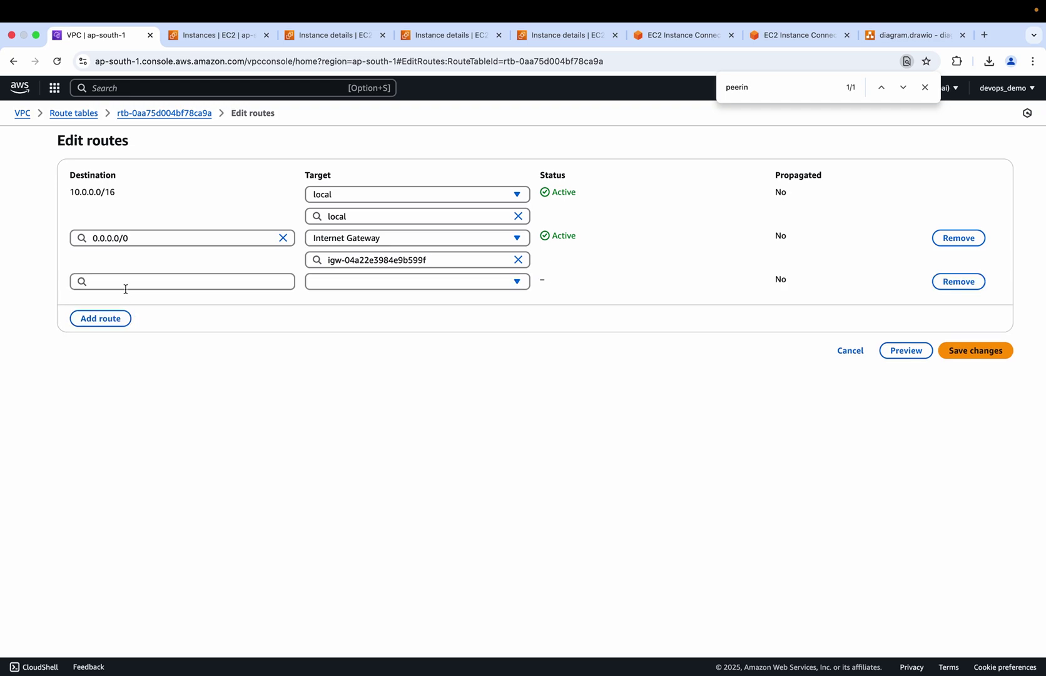
pyautogui.click(141, 279)
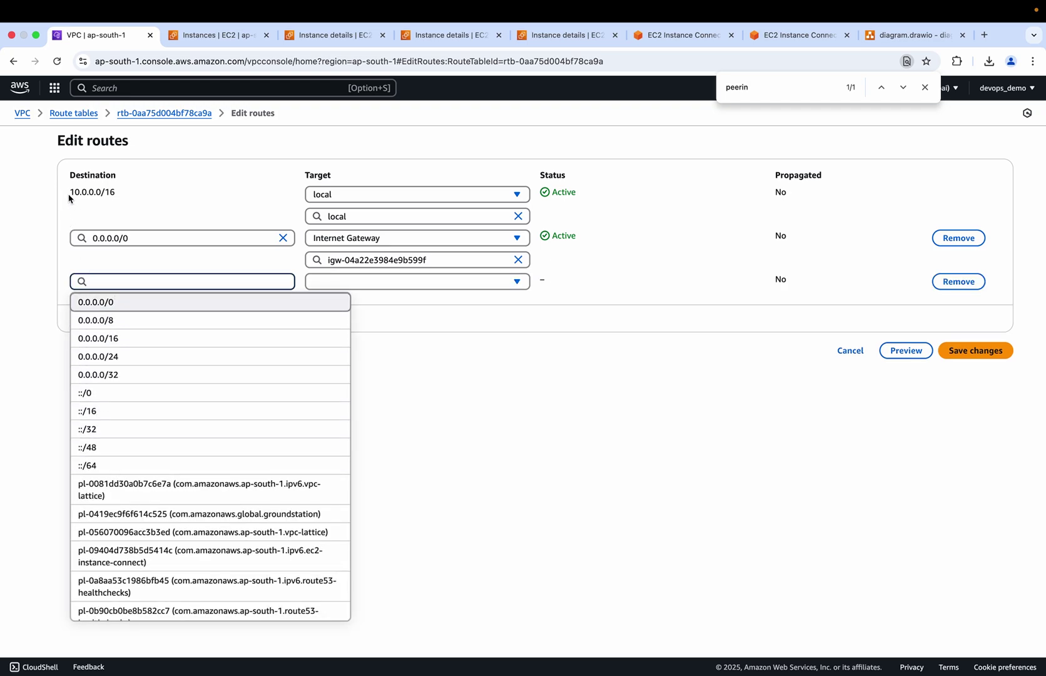
# - Check the CIDR block of the second VPC in the draw.io network diagram and return to the route editing page
pyautogui.moveTo(69, 197); pyautogui.dragTo(123, 196)
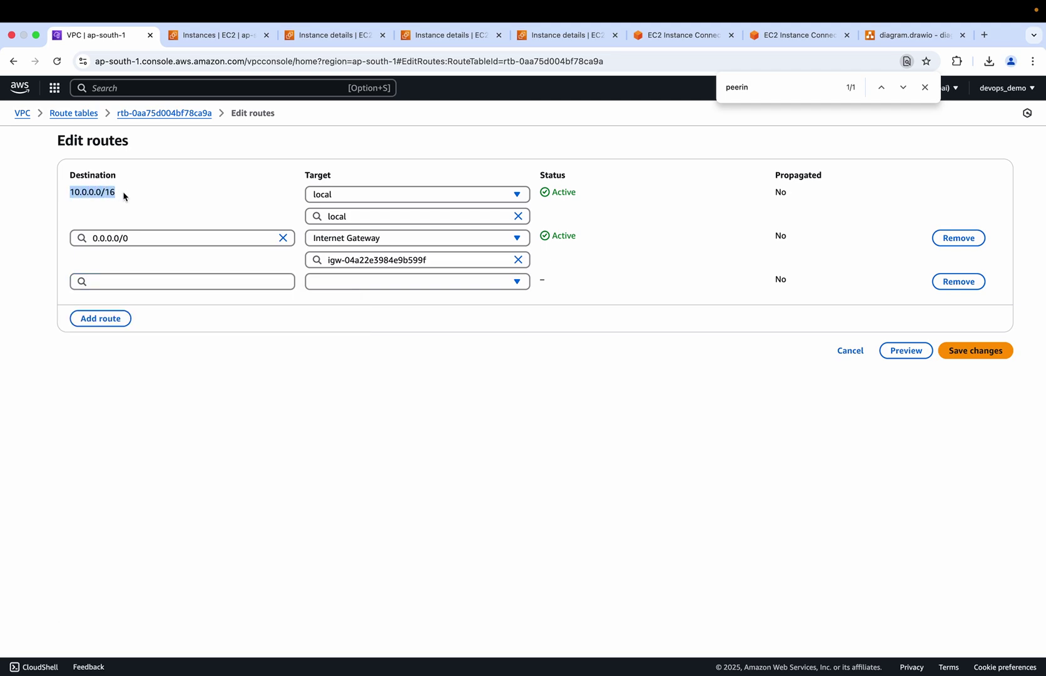
pyautogui.click(908, 36)
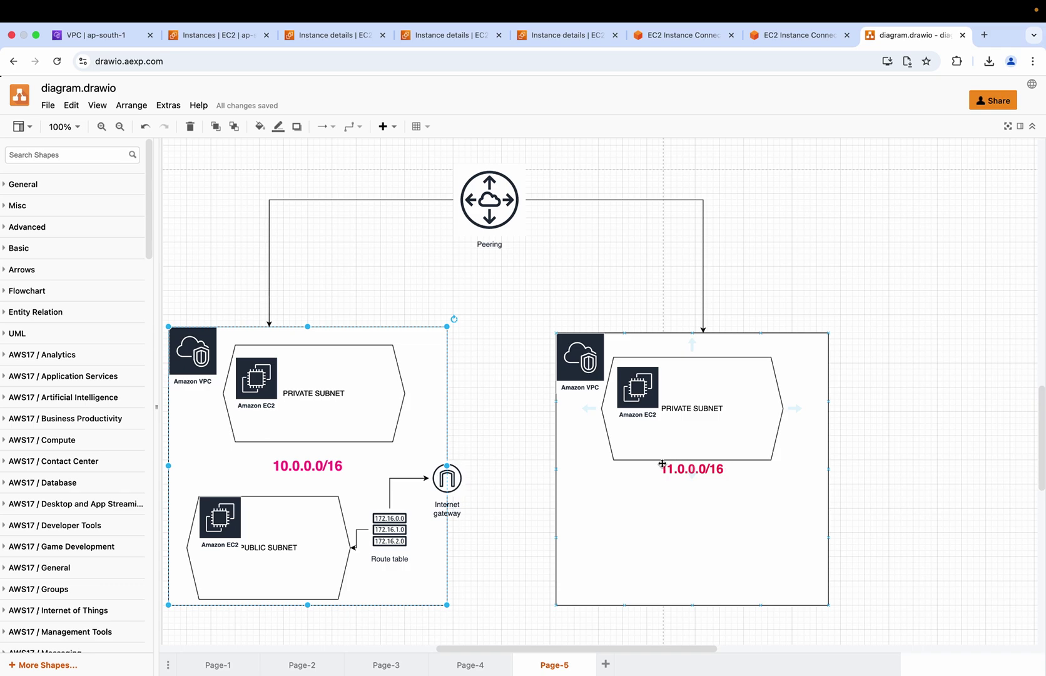
pyautogui.click(230, 36)
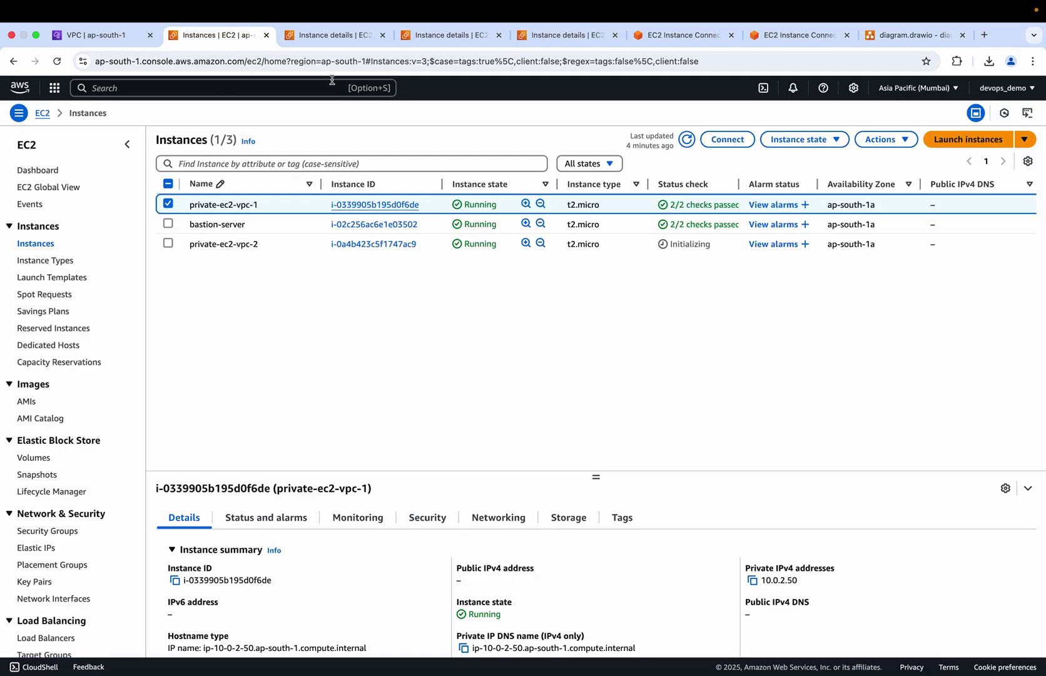
pyautogui.click(314, 34)
pyautogui.click(97, 35)
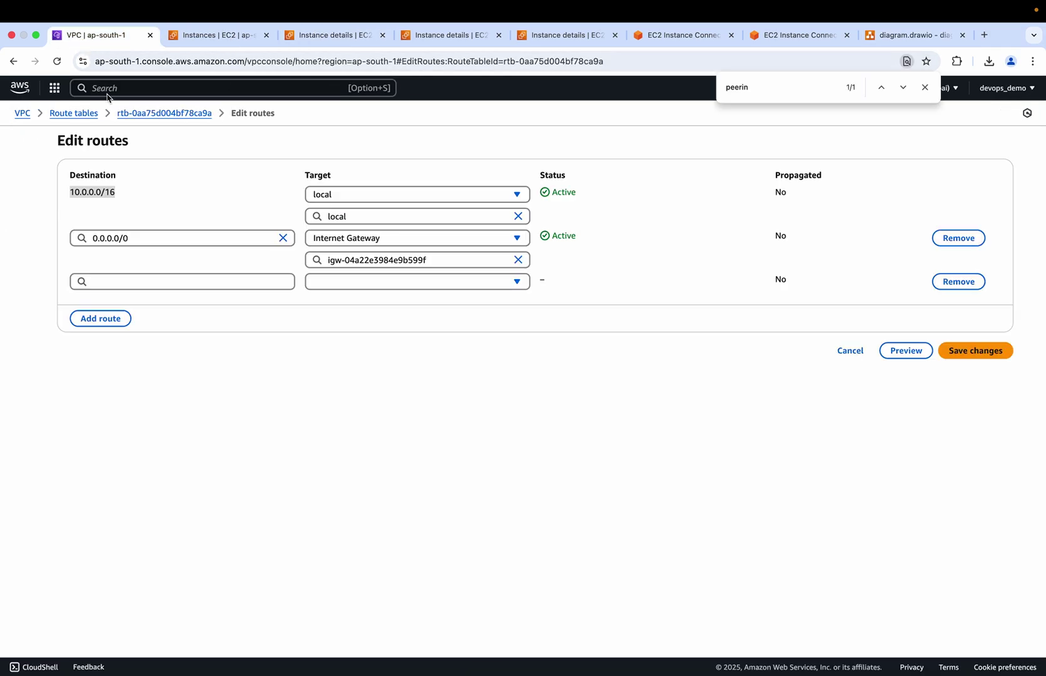
# - Set the destination of the new public-route-vpc-1 route to 11.0.0.0/16, reusing the copied local CIDR, and close the page search
pyautogui.tripleClick(115, 196)
pyautogui.press('super+c')
pyautogui.click(117, 196)
pyautogui.moveTo(115, 194); pyautogui.dragTo(73, 194)
pyautogui.click(924, 88)
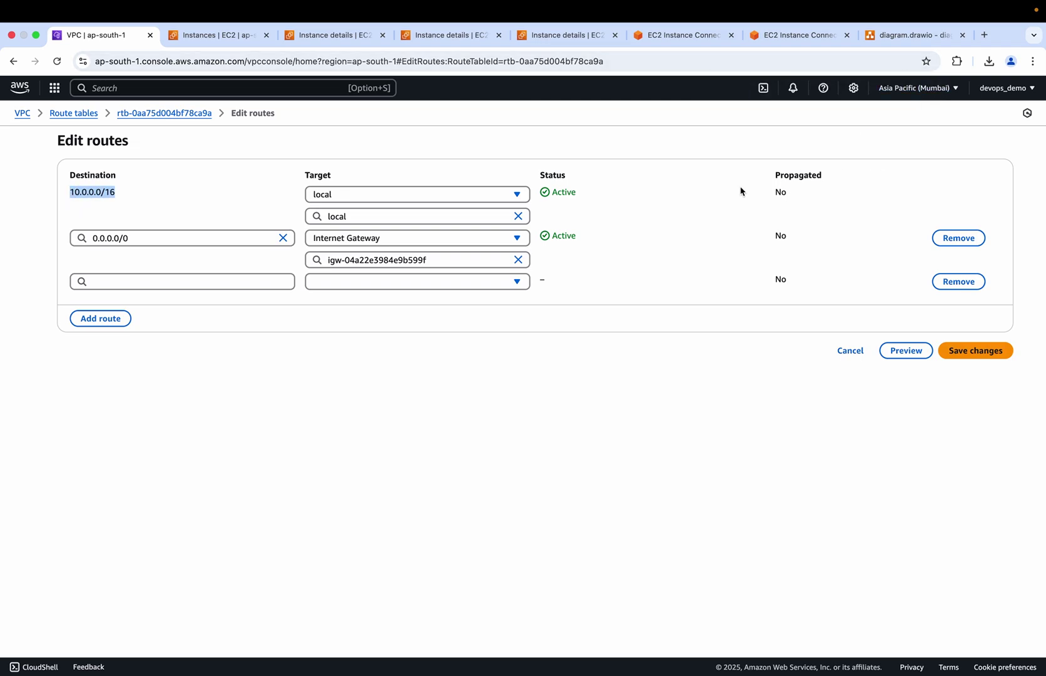
pyautogui.click(173, 282)
pyautogui.press('super+v')
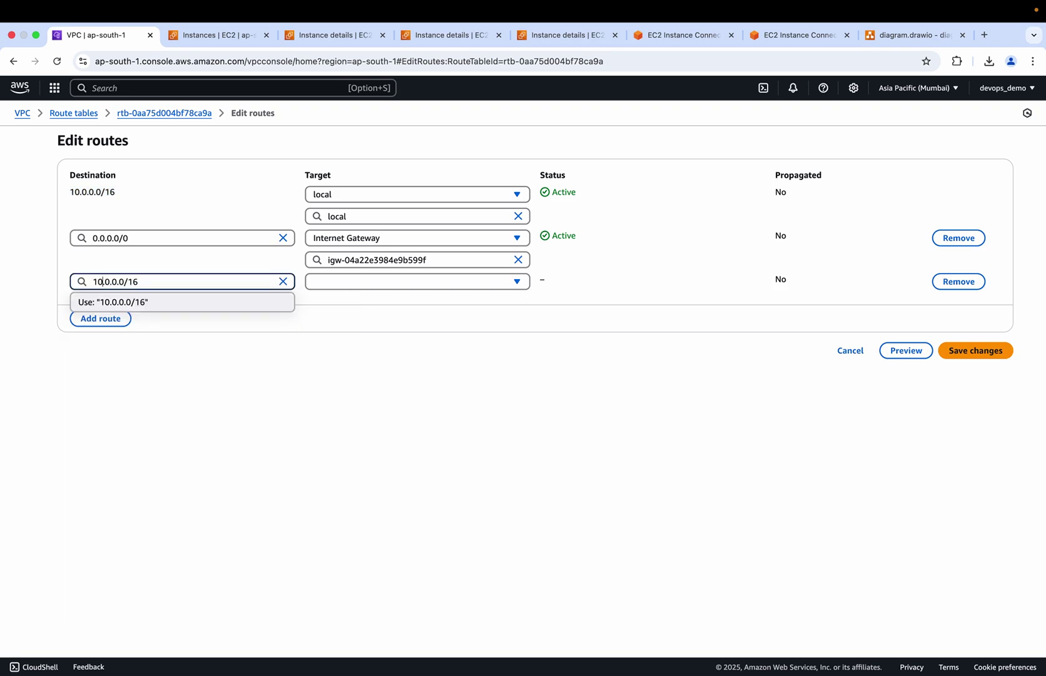
pyautogui.press('BackSpace')
pyautogui.write('1')
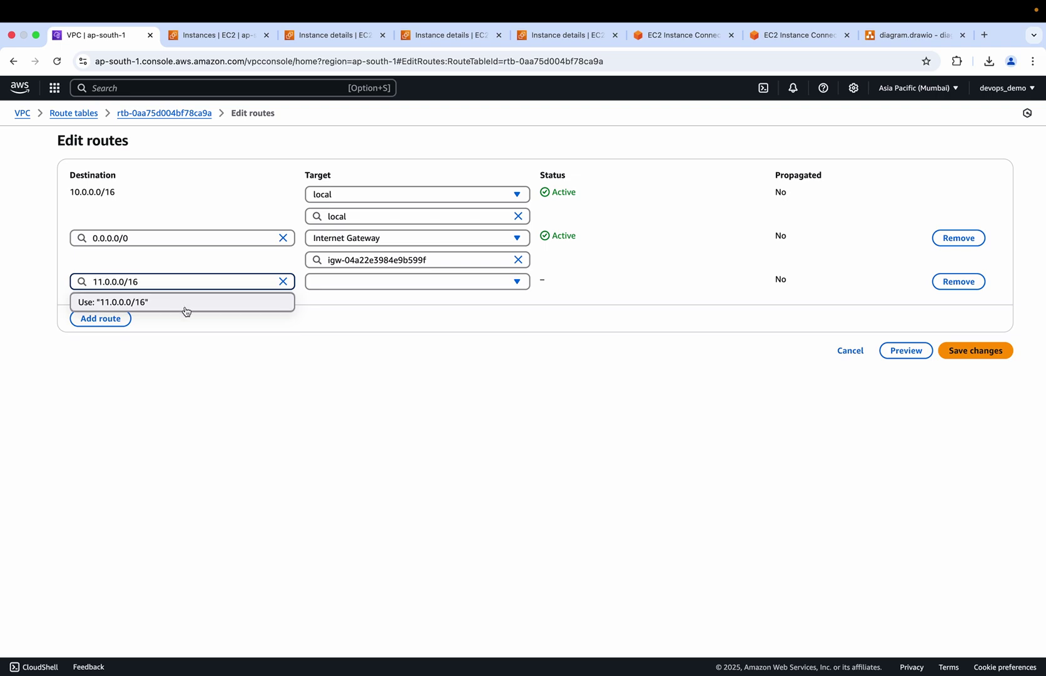
pyautogui.click(153, 304)
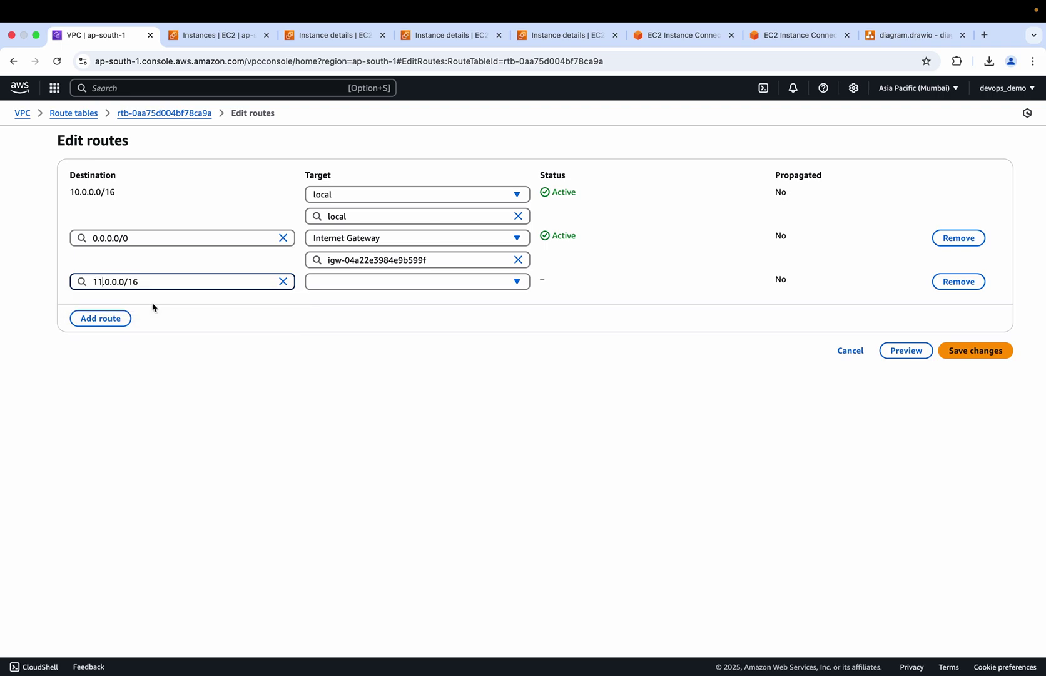
# - Target the 11.0.0.0/16 route at the peering-vpc-1-vpc-2 peering connection and save the public route table
pyautogui.click(347, 281)
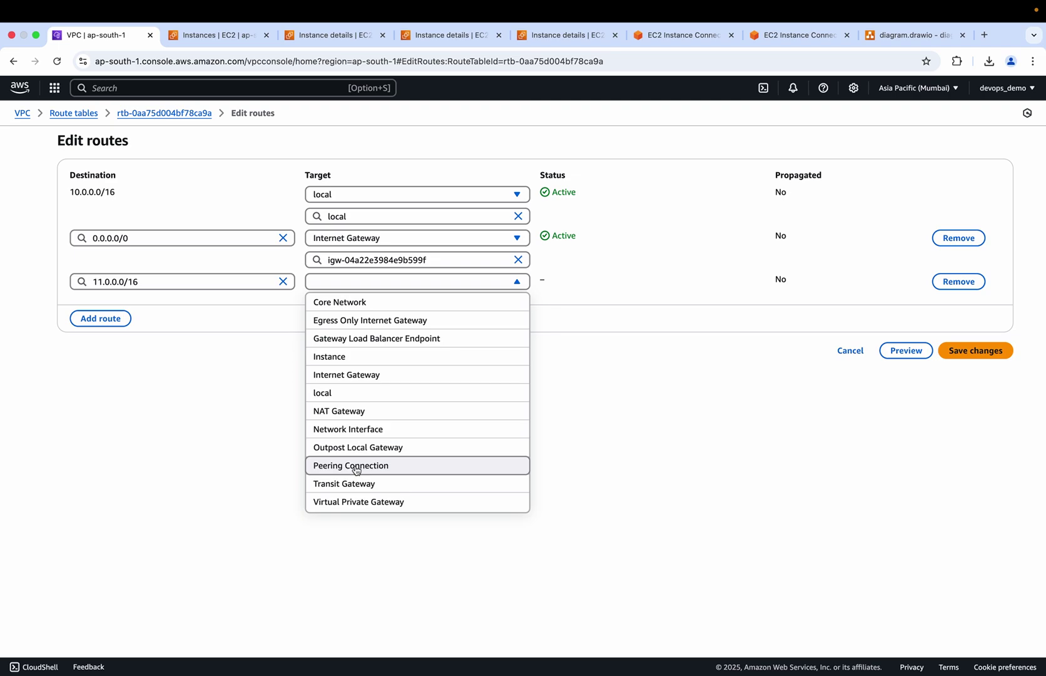
pyautogui.click(354, 467)
pyautogui.click(374, 304)
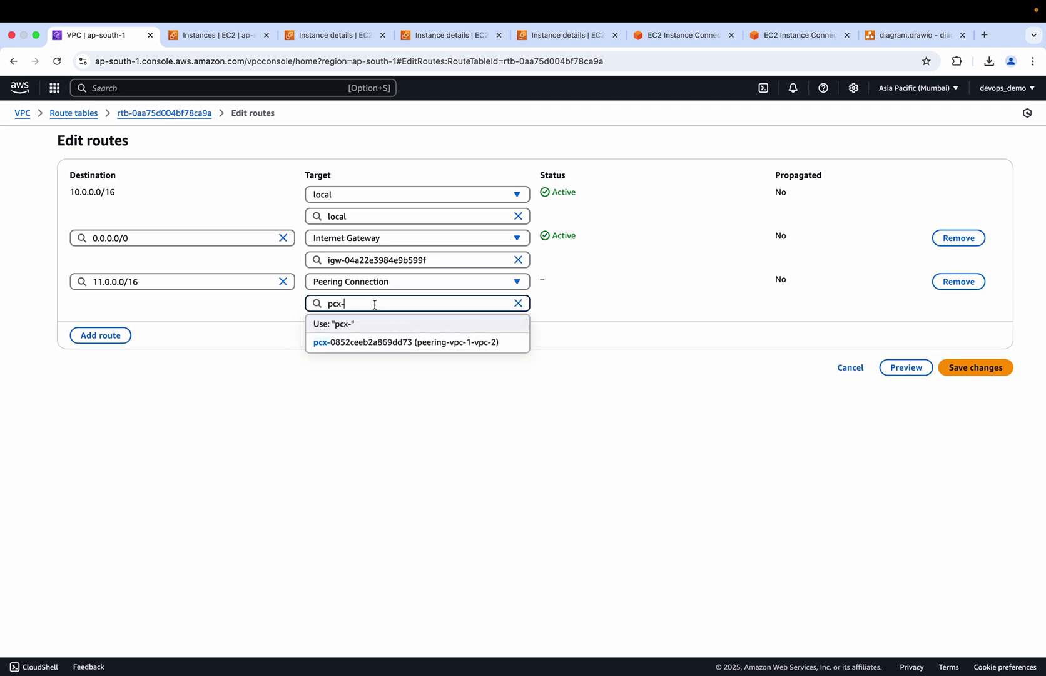
pyautogui.click(395, 343)
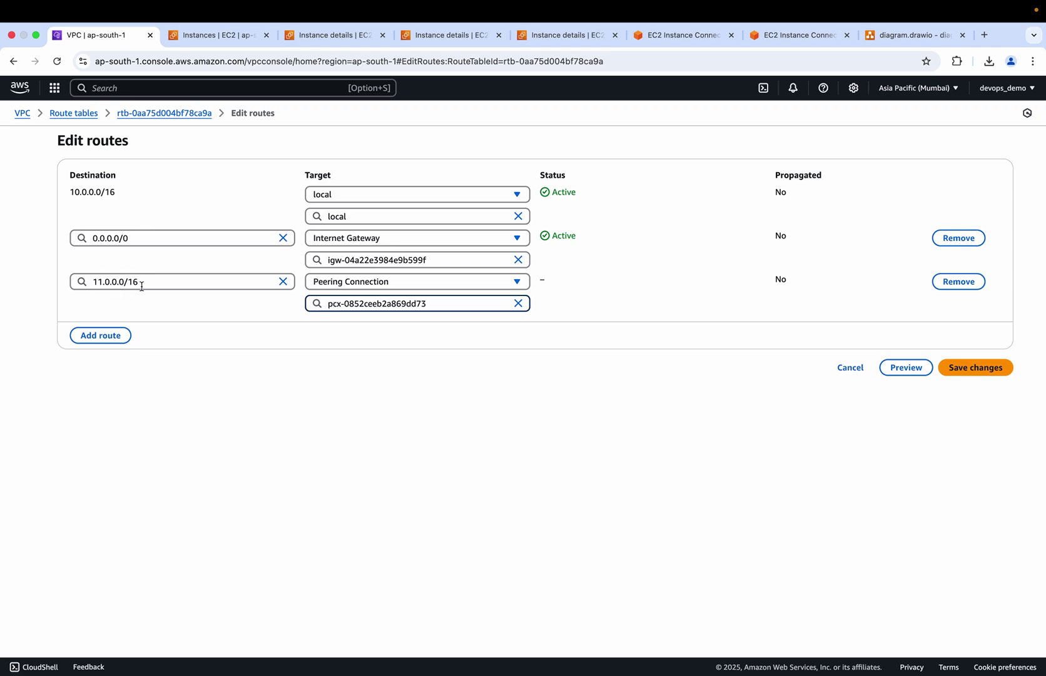
pyautogui.click(955, 367)
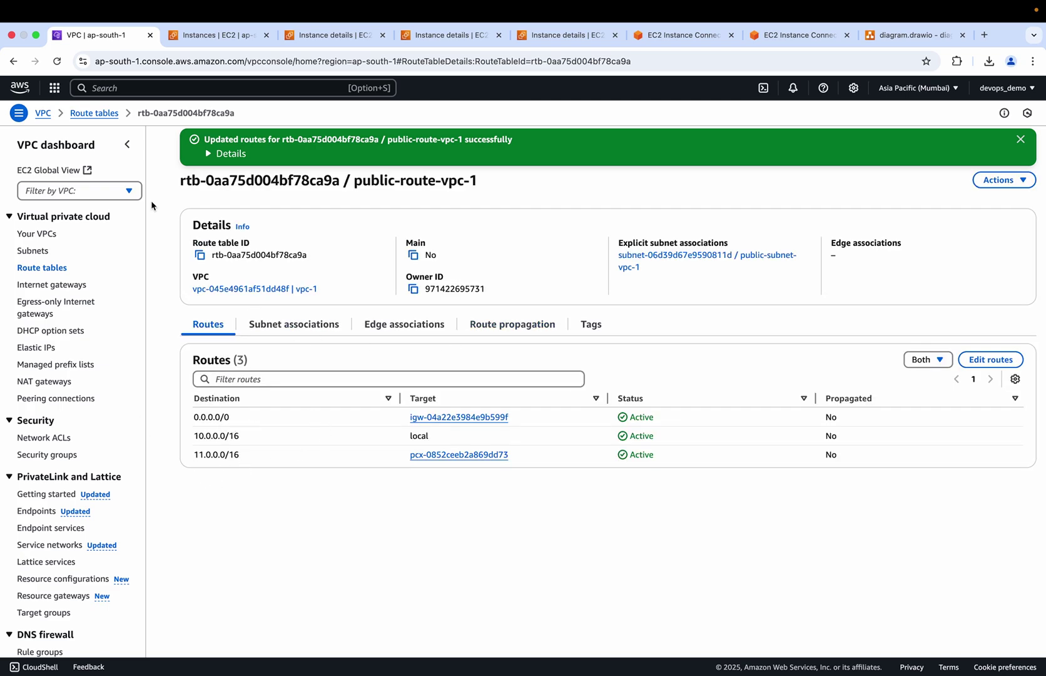
# - Open the private-route-vpc-1 route table for editing and add a route with destination 11.0.0.0/16
pyautogui.click(100, 114)
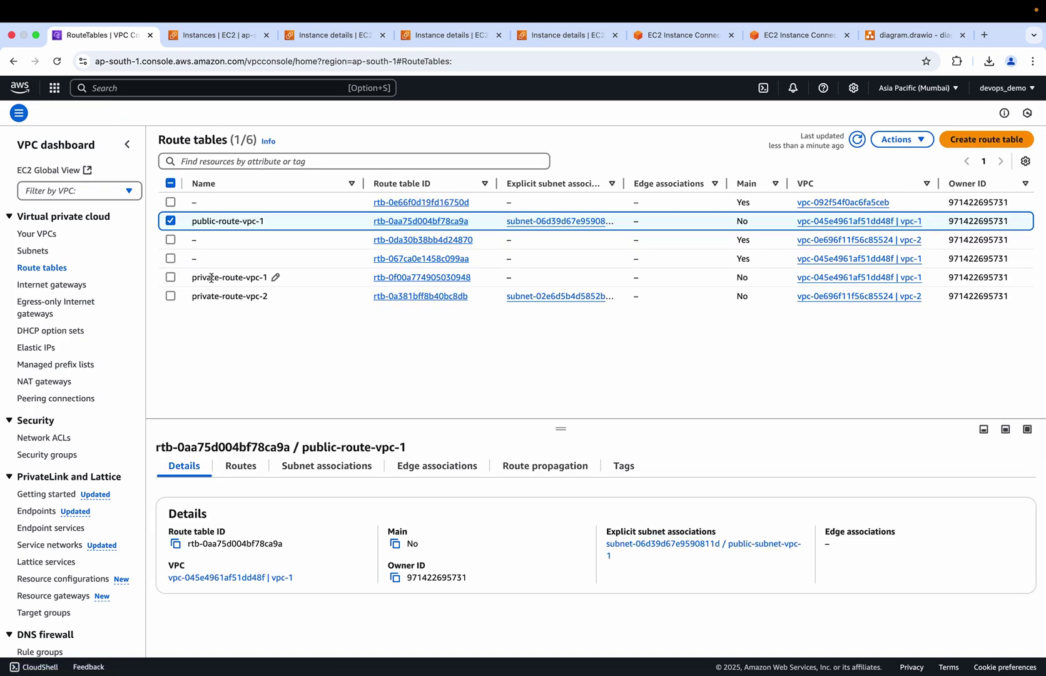
pyautogui.click(422, 278)
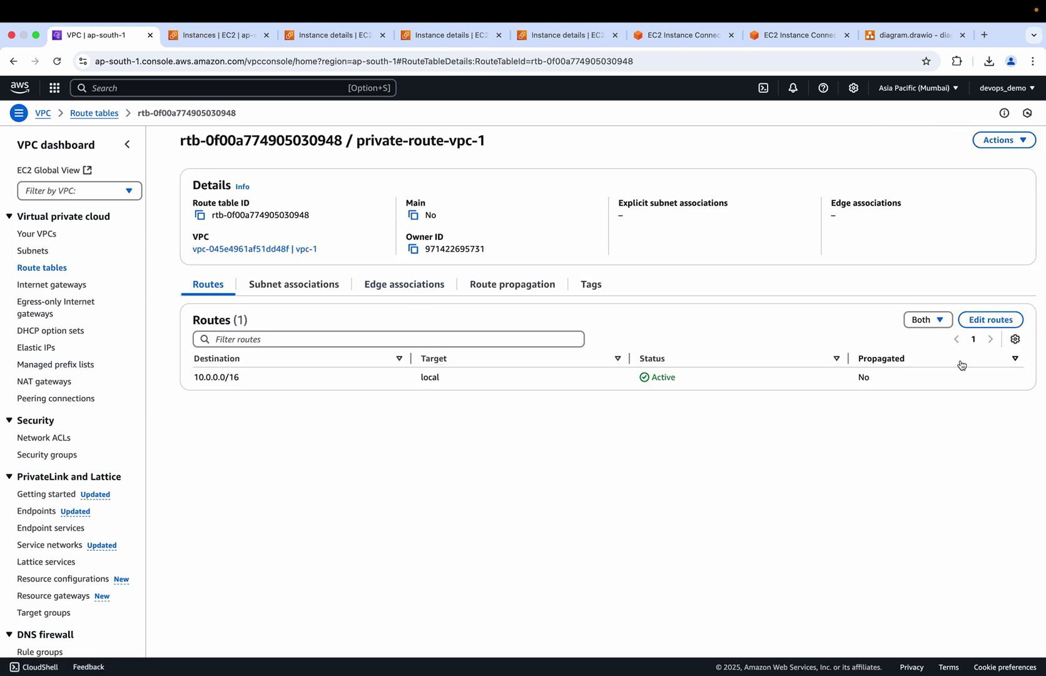
pyautogui.click(995, 319)
pyautogui.click(103, 248)
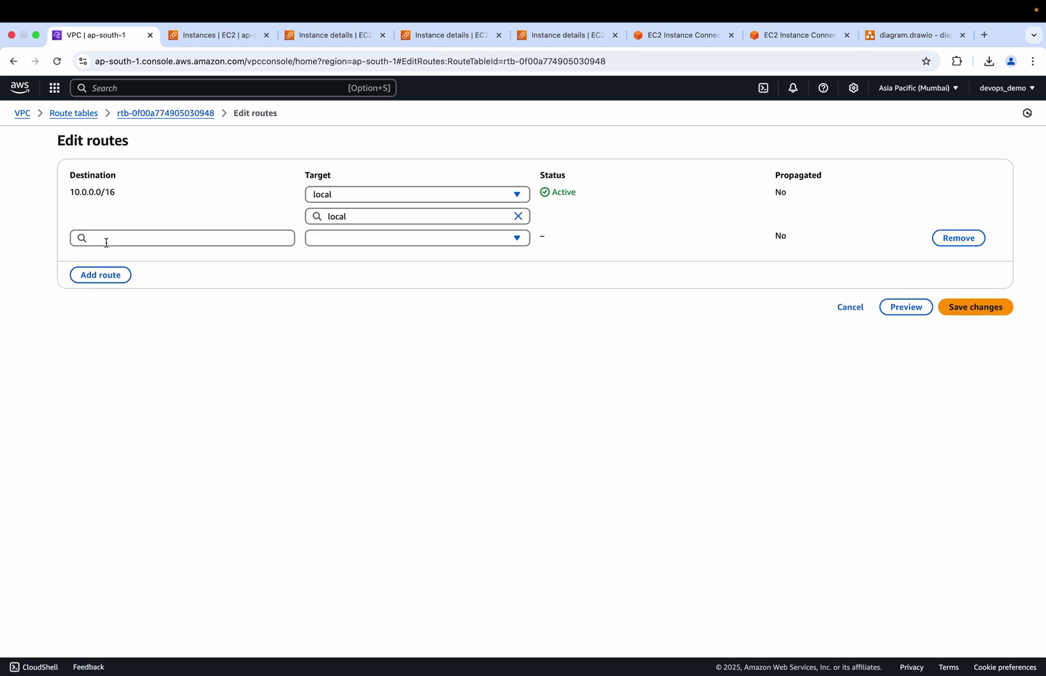
pyautogui.click(106, 239)
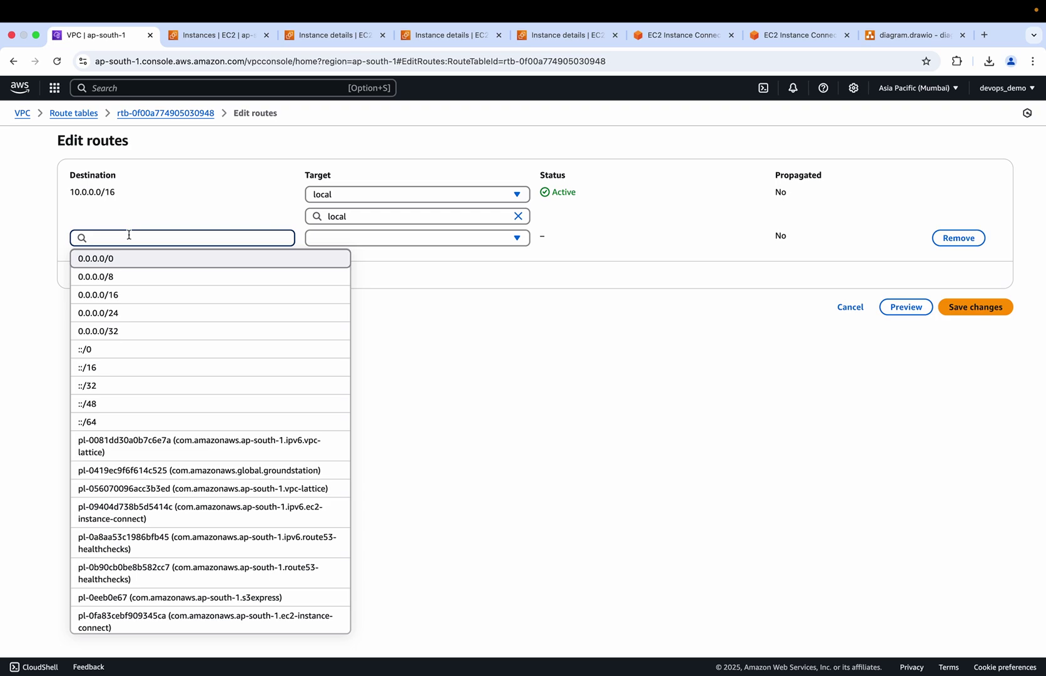
pyautogui.press('super+v')
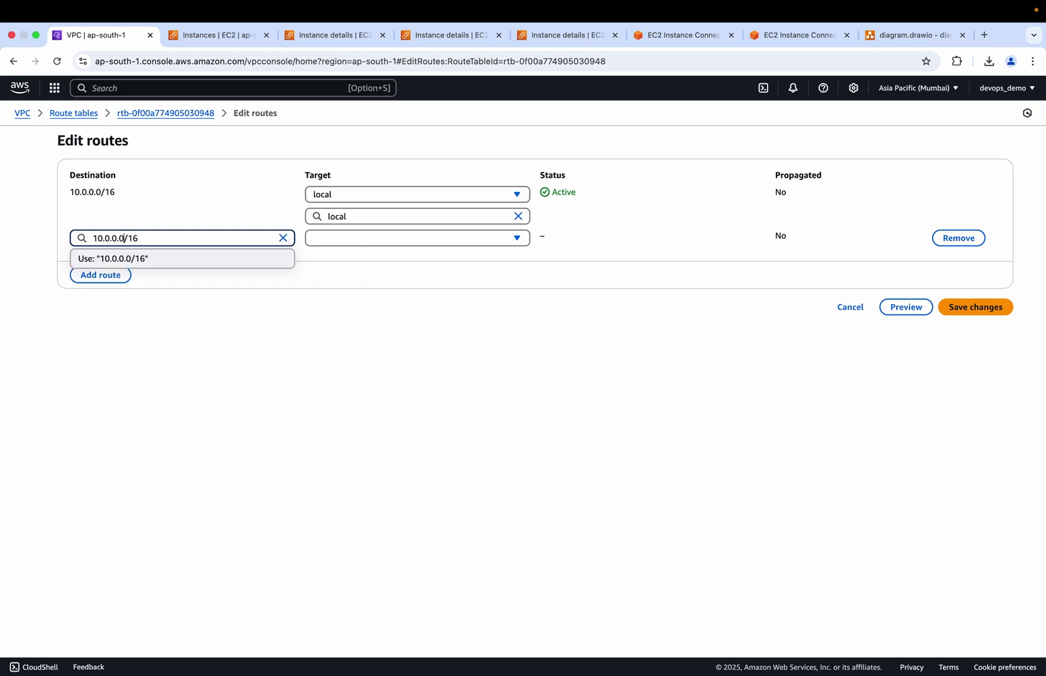
pyautogui.press('BackSpace')
pyautogui.write('1')
# - Set the private-route-vpc-1 route's target to the peering connection pcx-0852ceeb2a869dd73 and save the changes
pyautogui.click(312, 239)
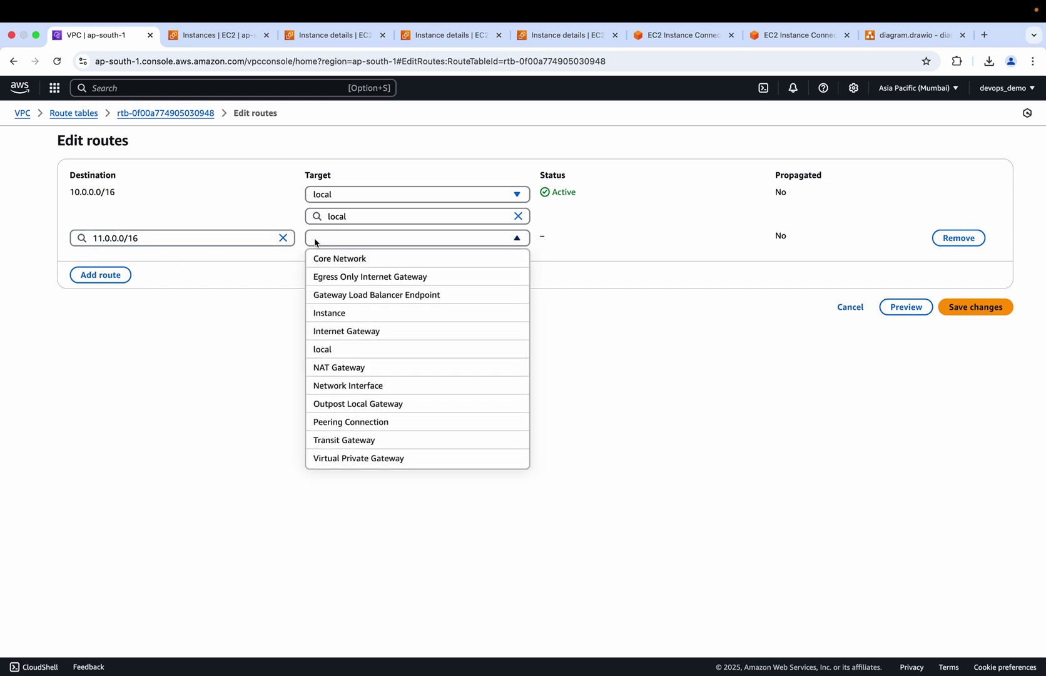
pyautogui.click(337, 424)
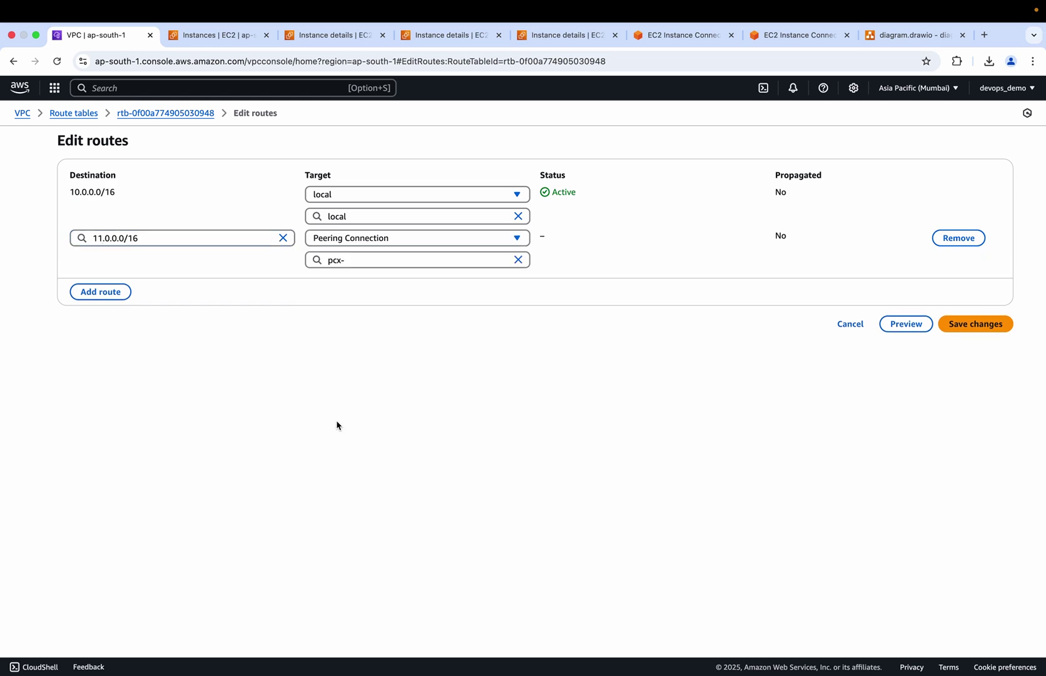
pyautogui.click(390, 262)
pyautogui.click(404, 302)
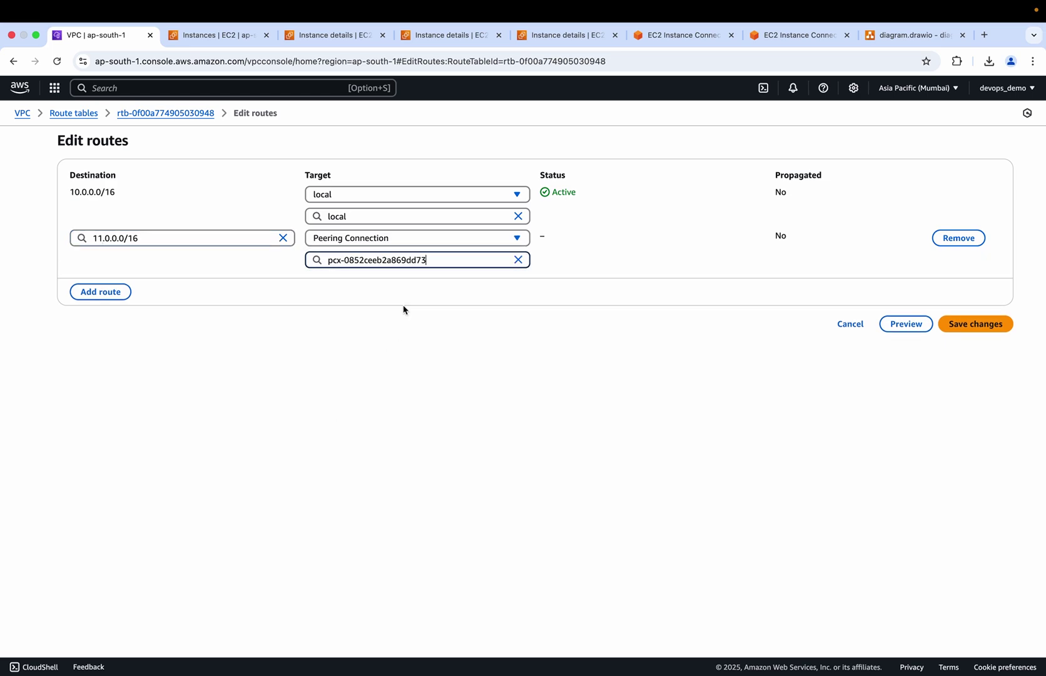
pyautogui.click(964, 327)
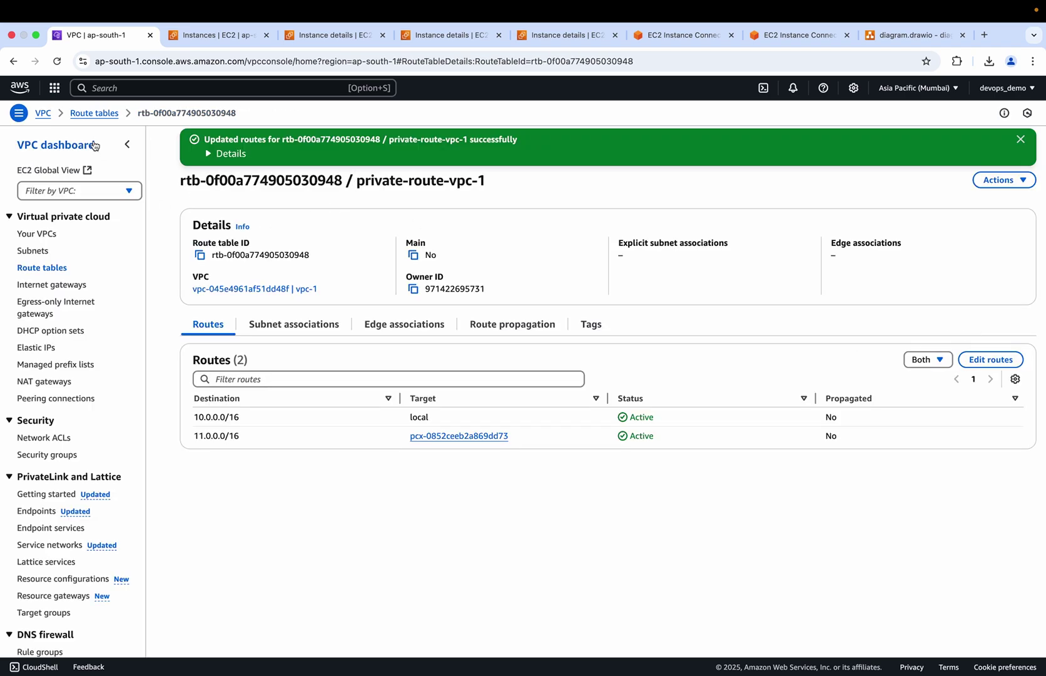
# - Open the routes of private-route-vpc-2 for editing and check the first VPC's CIDR block in the network diagram
pyautogui.click(95, 113)
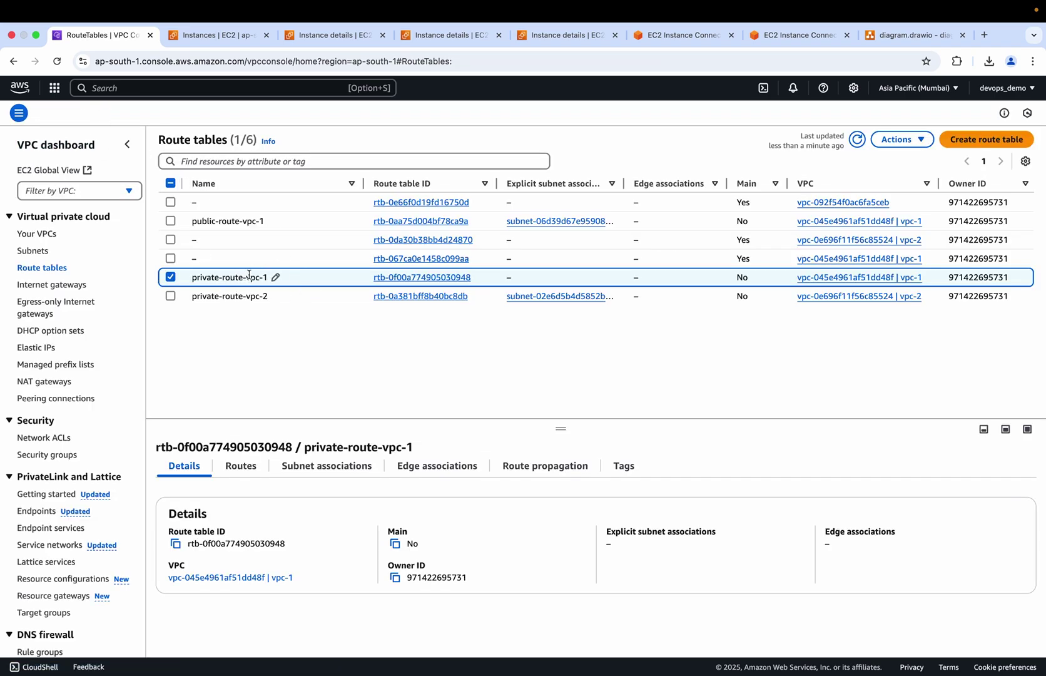
pyautogui.click(421, 296)
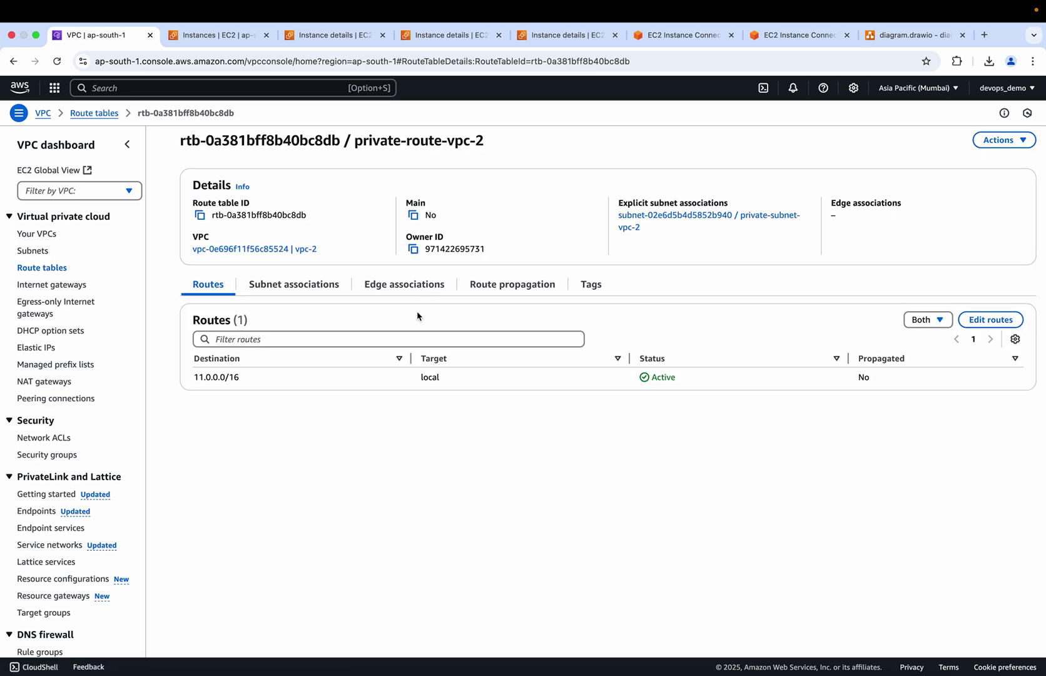
pyautogui.click(990, 319)
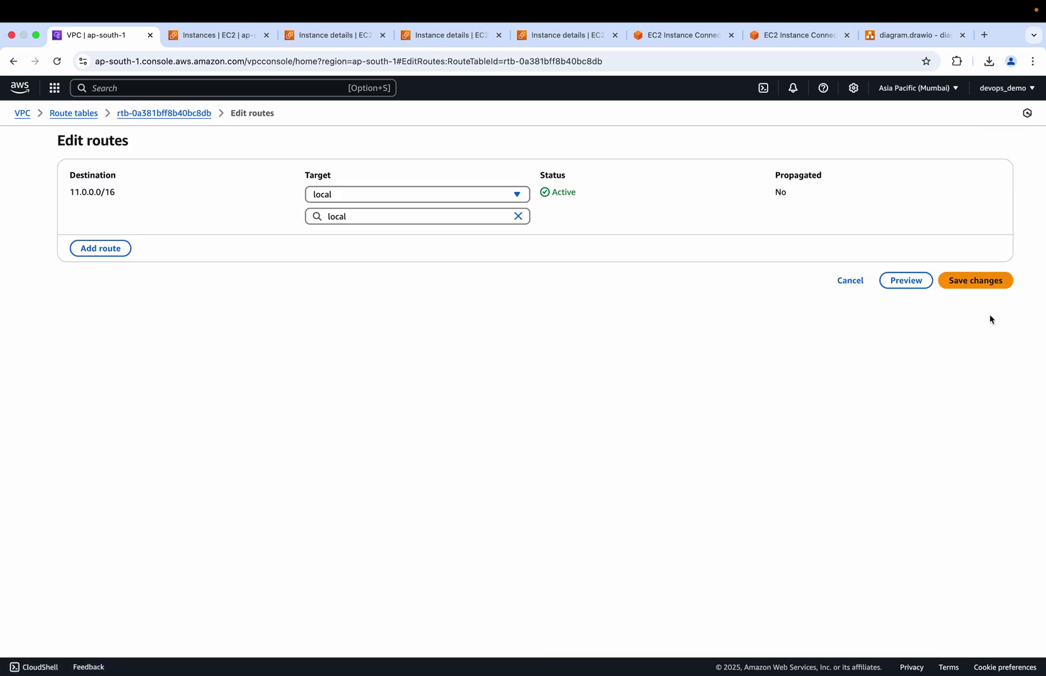
pyautogui.click(885, 36)
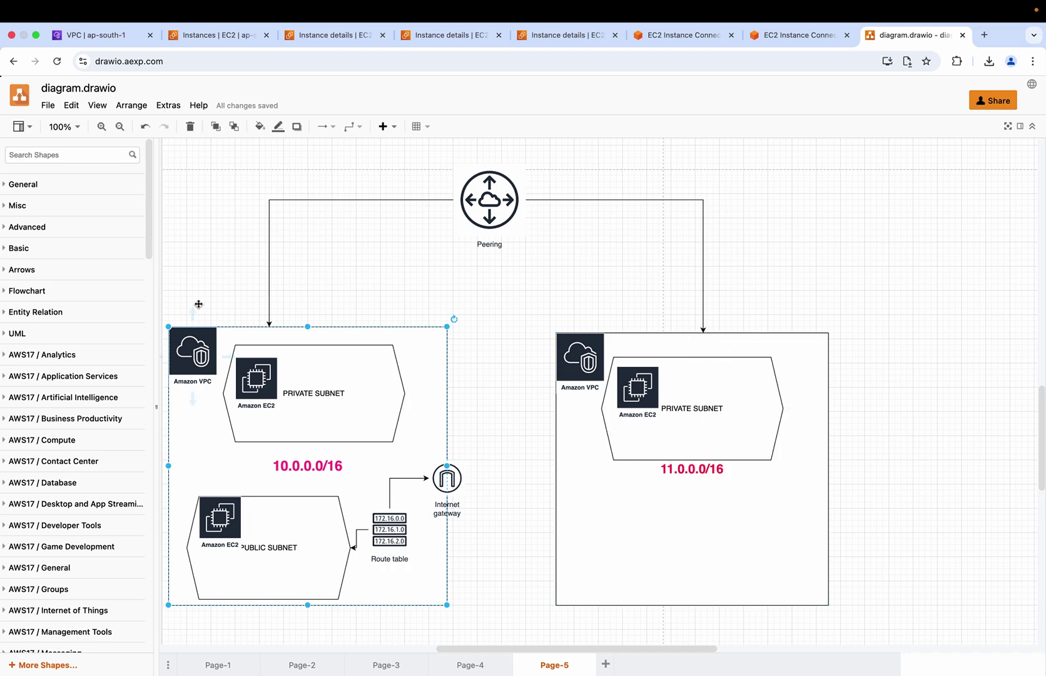
pyautogui.click(125, 37)
# - Enter 10.0.0.0/16 as the destination of the new route in private-route-vpc-2
pyautogui.click(95, 244)
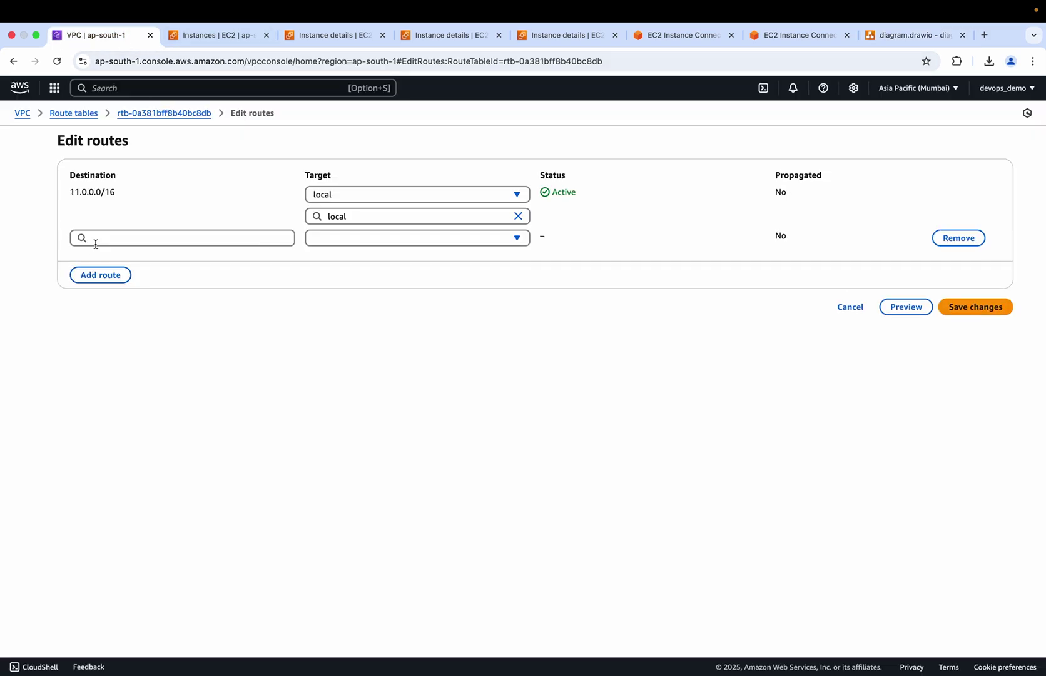
pyautogui.click(103, 240)
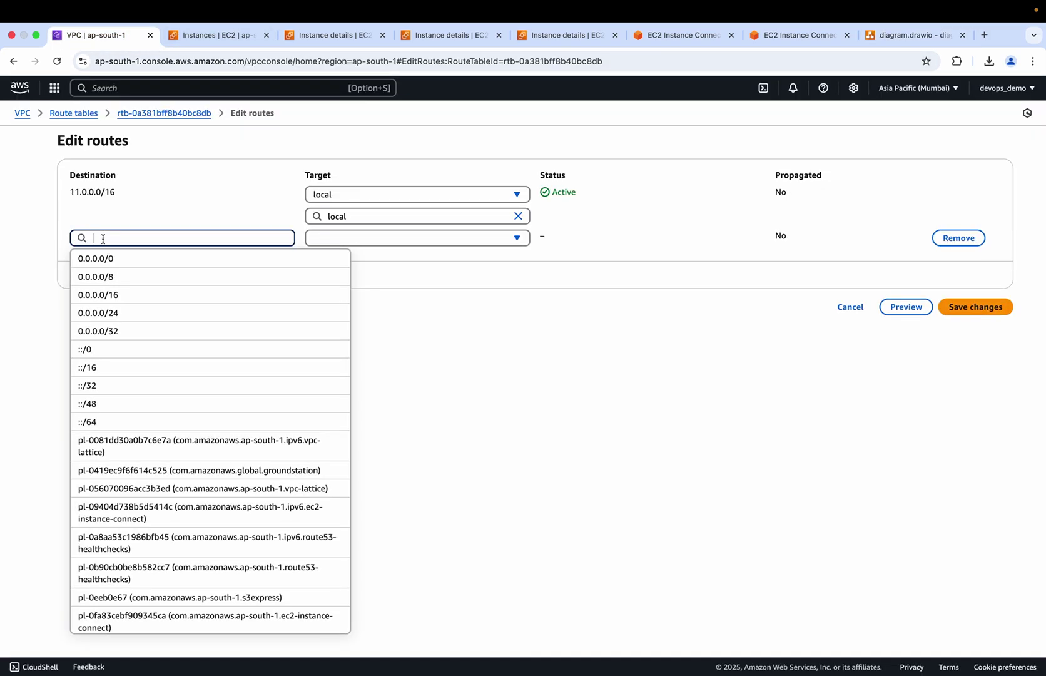
pyautogui.write('10.0.0.0/16')
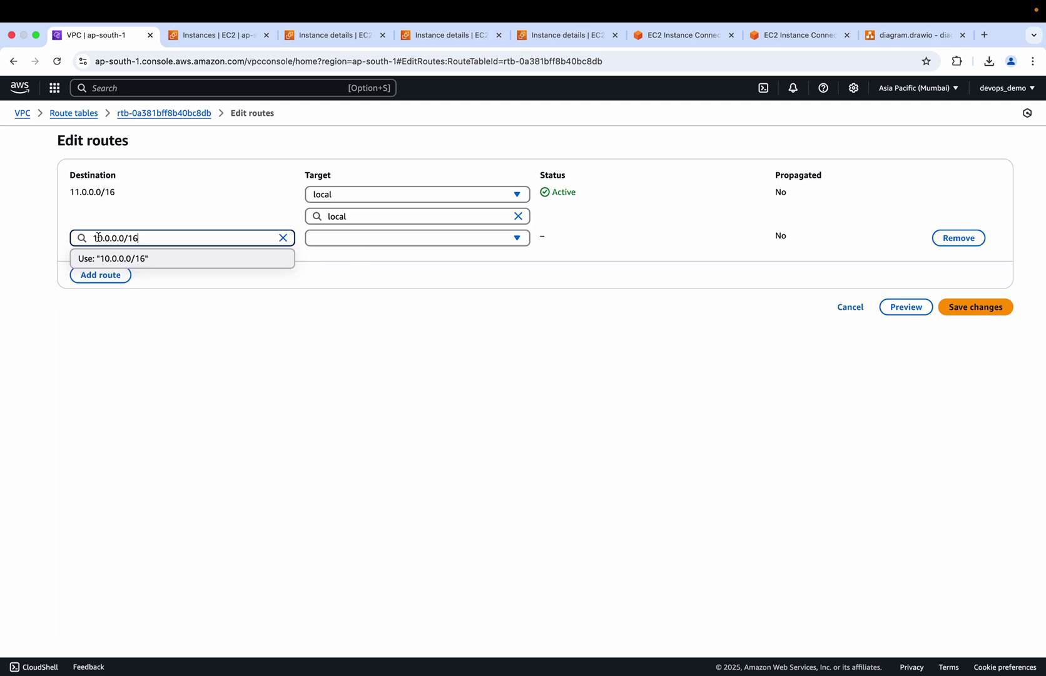
pyautogui.click(129, 259)
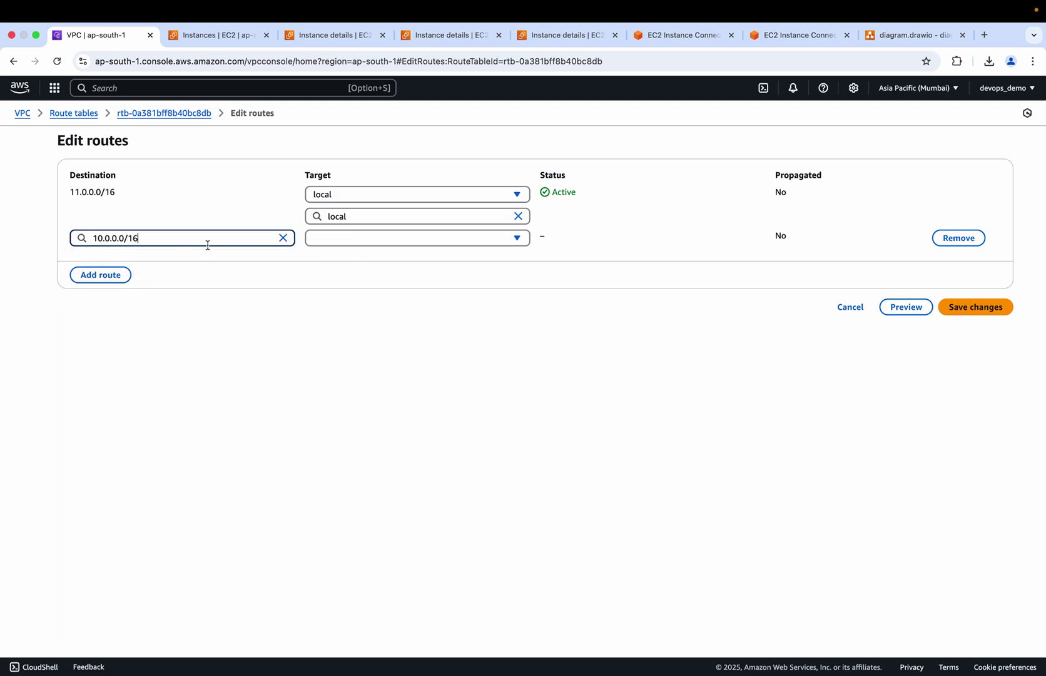
# - Target the 10.0.0.0/16 route at the peering connection pcx-0852ceeb2a869dd73 (peering-vpc-1-vpc-2) and save the private-route-vpc-2 changes
pyautogui.click(362, 238)
pyautogui.click(341, 420)
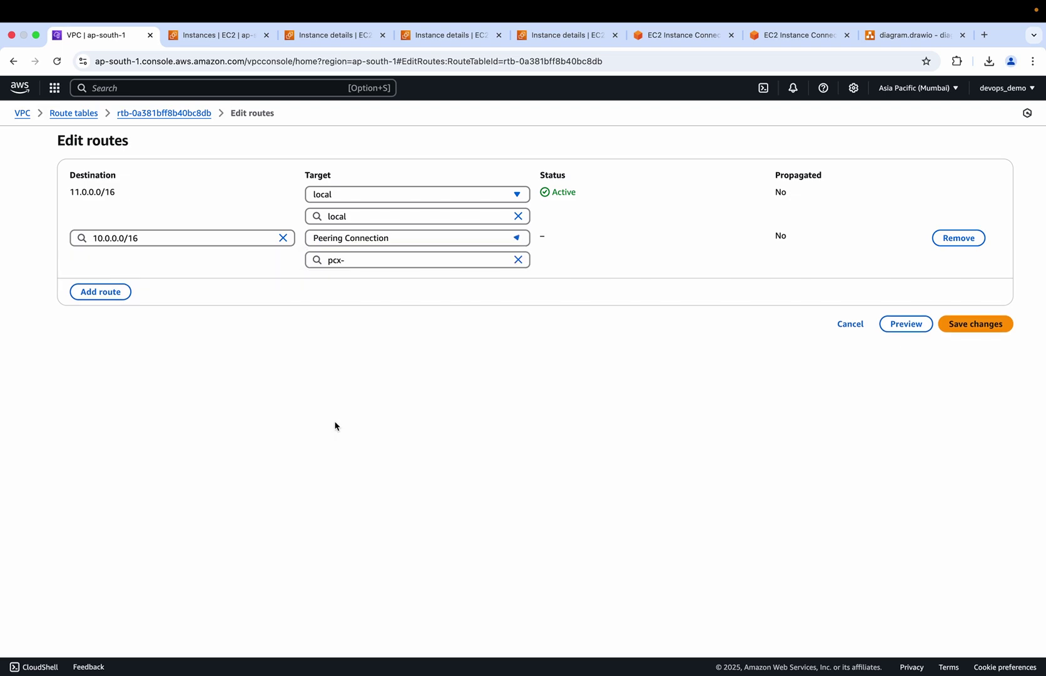
pyautogui.click(370, 258)
pyautogui.click(383, 296)
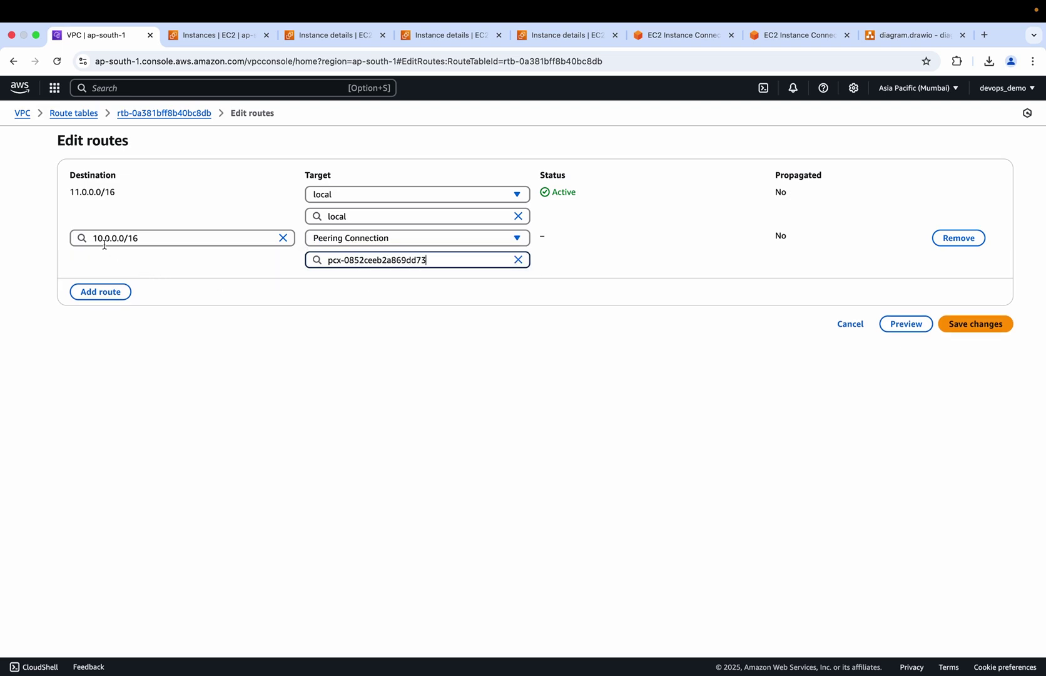
pyautogui.click(892, 40)
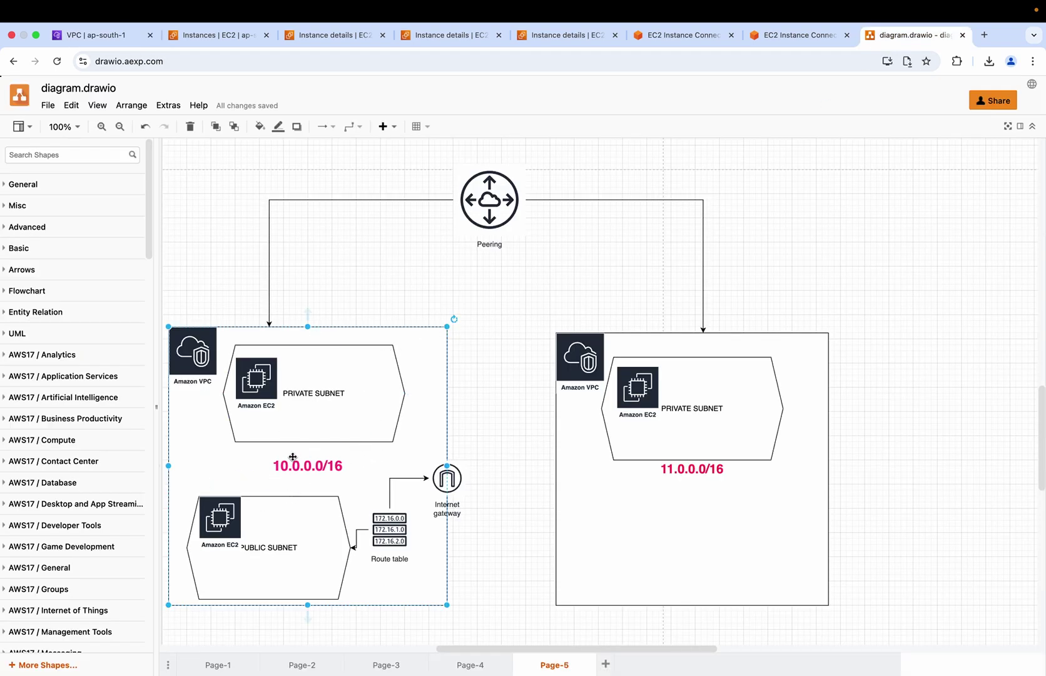
pyautogui.click(105, 33)
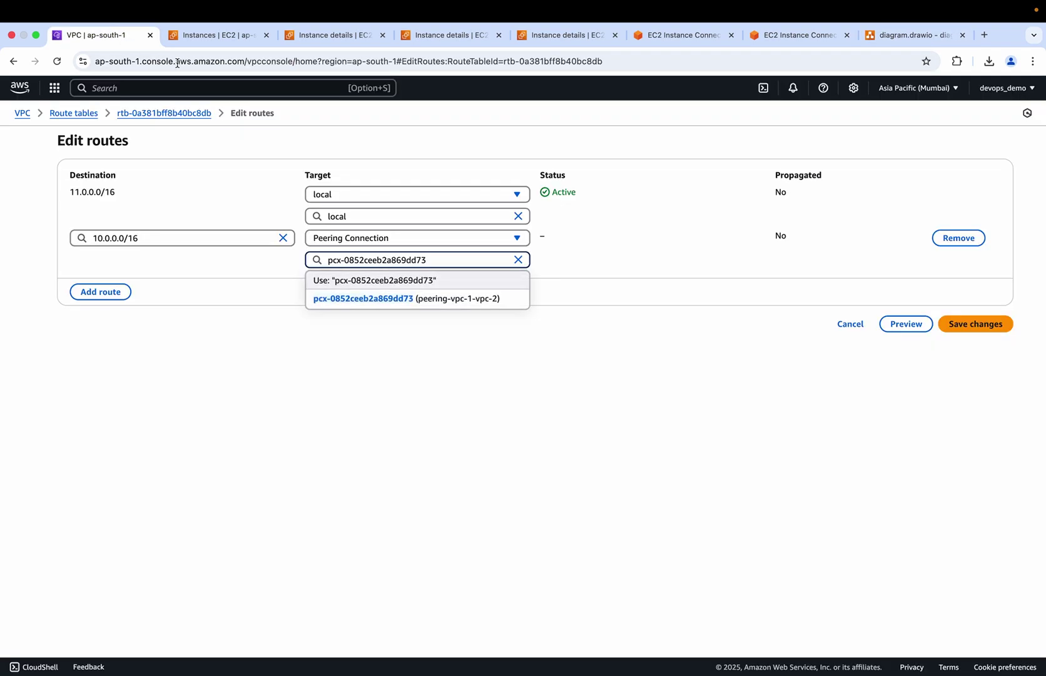
pyautogui.click(494, 299)
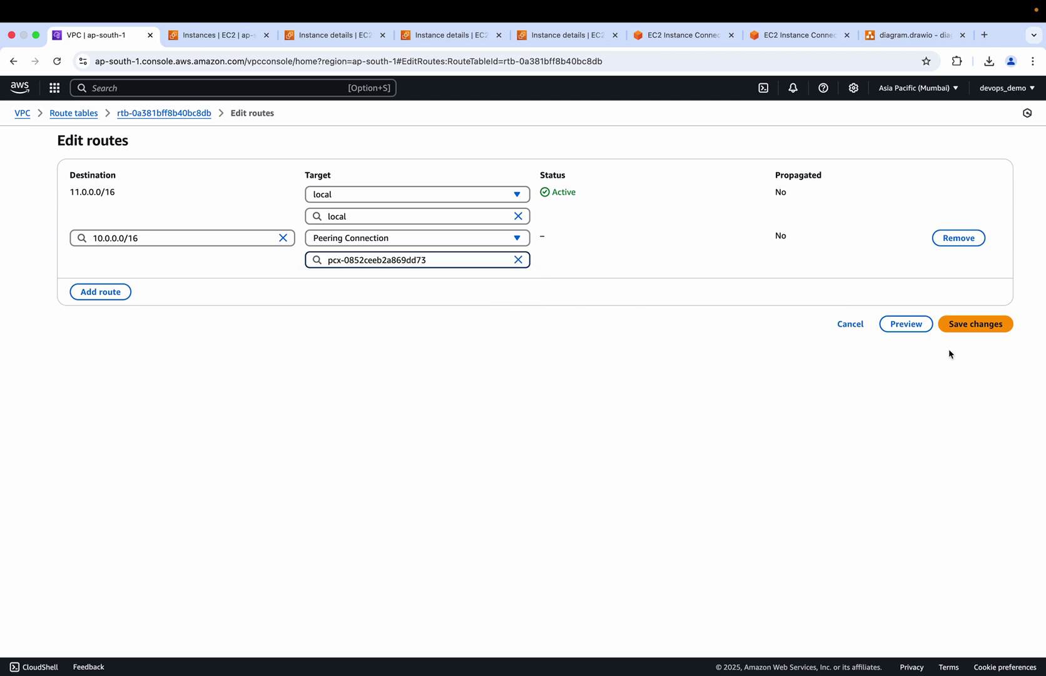
pyautogui.click(983, 325)
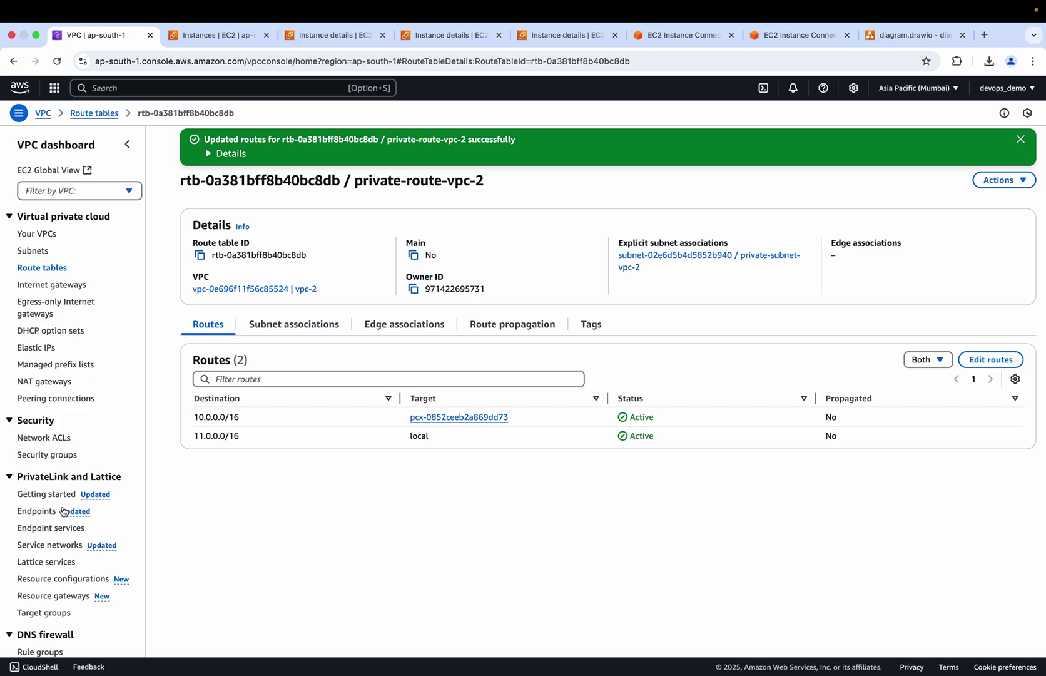
pyautogui.click(908, 35)
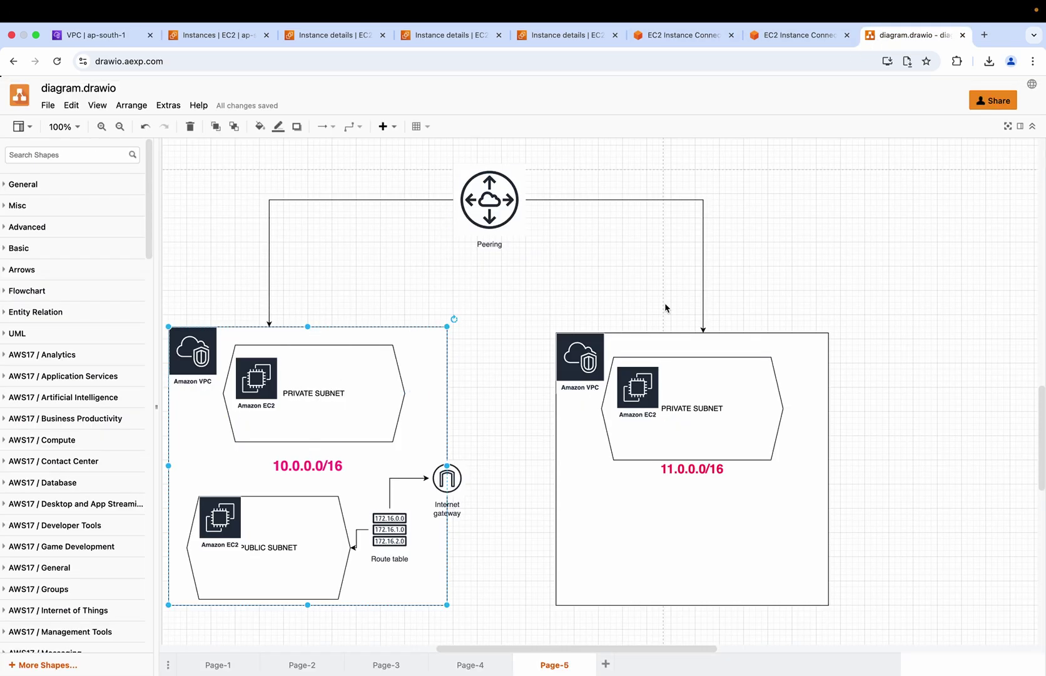
pyautogui.click(785, 37)
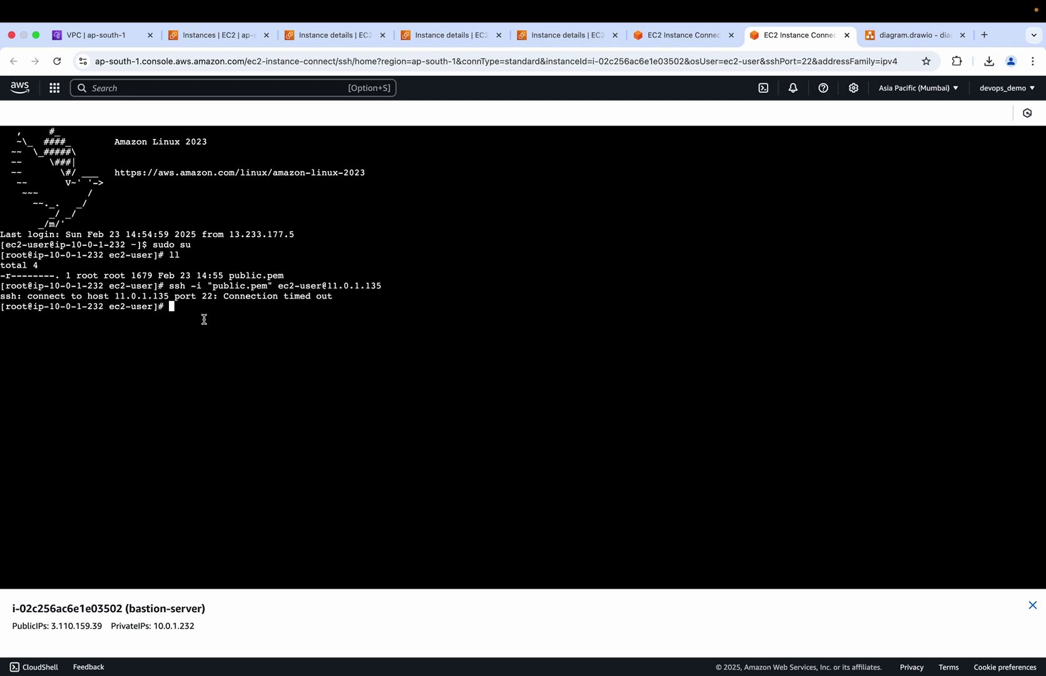
pyautogui.press('Up')
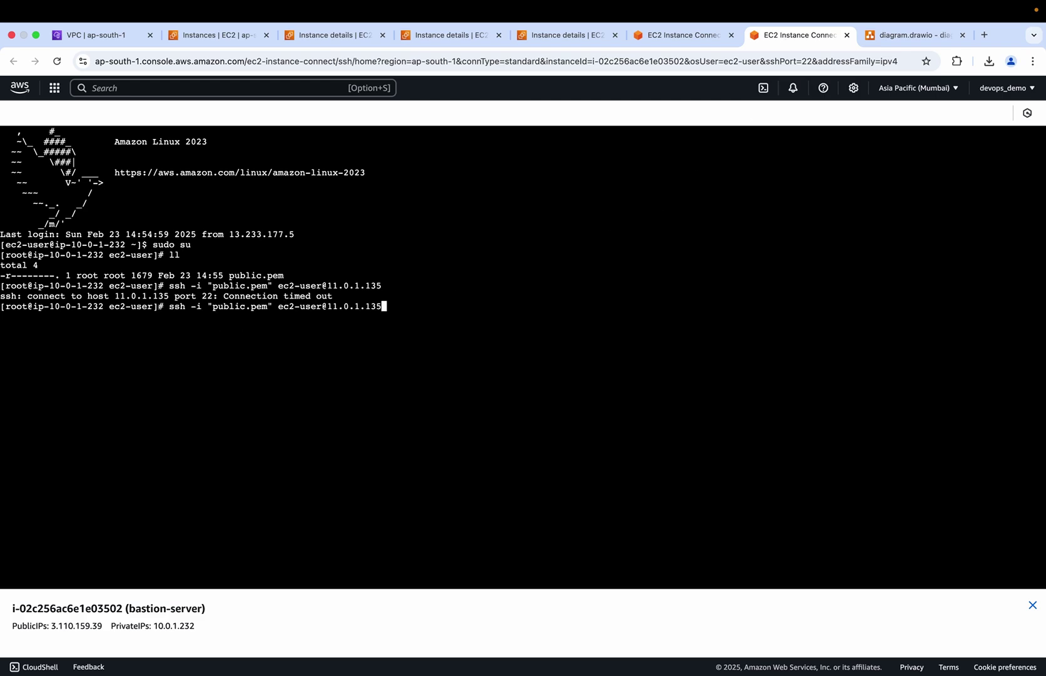
pyautogui.press('Return')
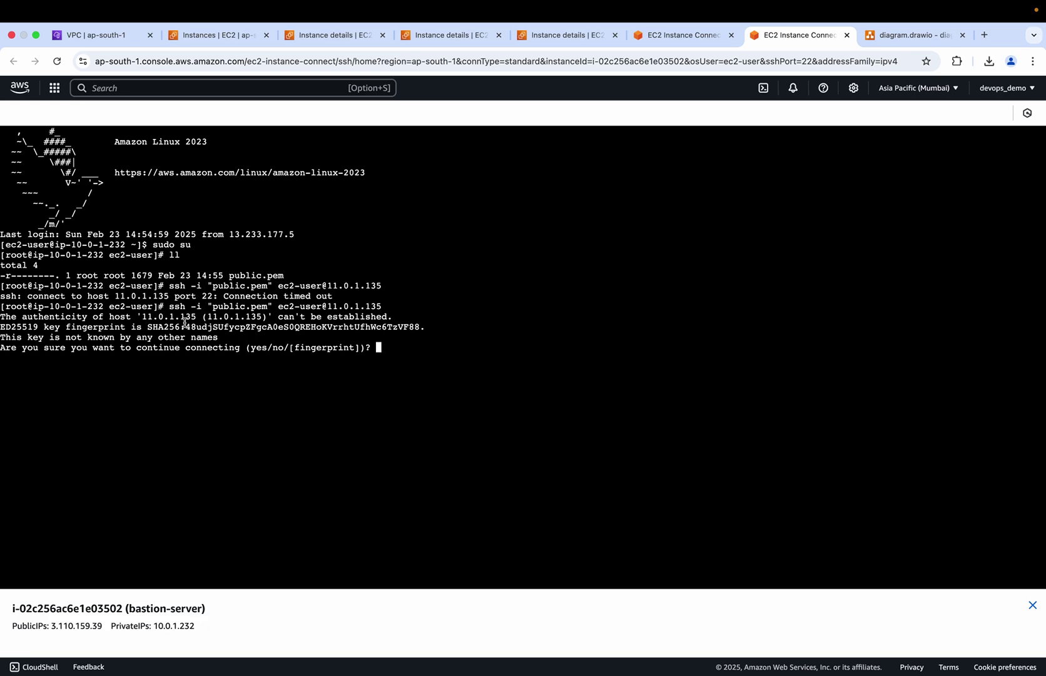
# - Check the network diagram and the private-ec2-vpc-2 instance details, and answer yes to the host authenticity question for 11.0.1.135
pyautogui.click(895, 35)
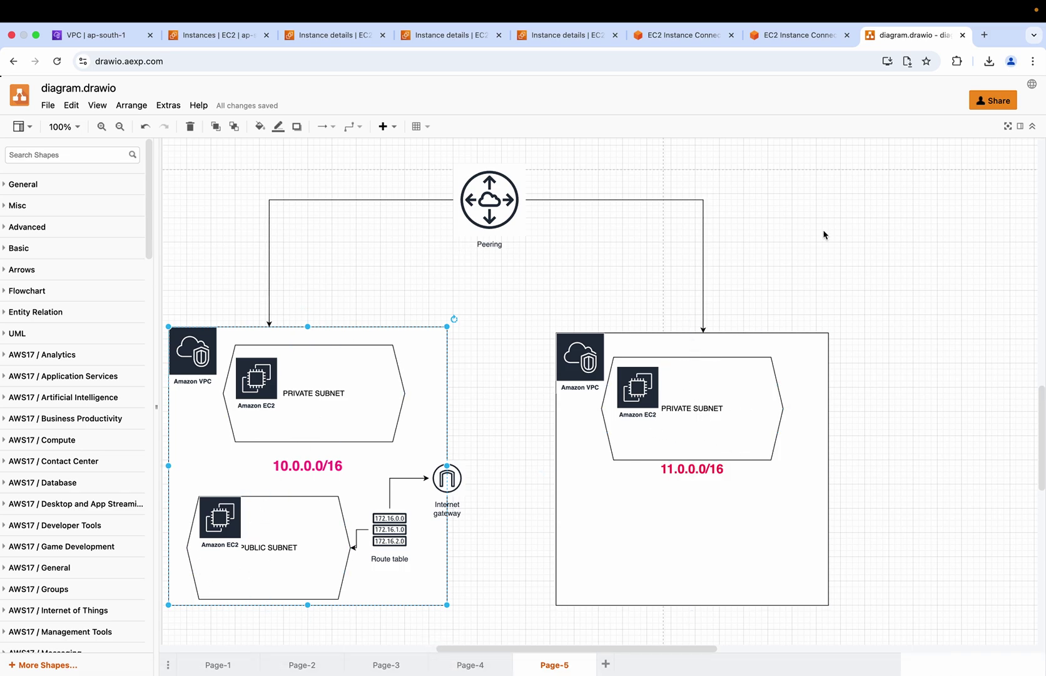
pyautogui.click(787, 39)
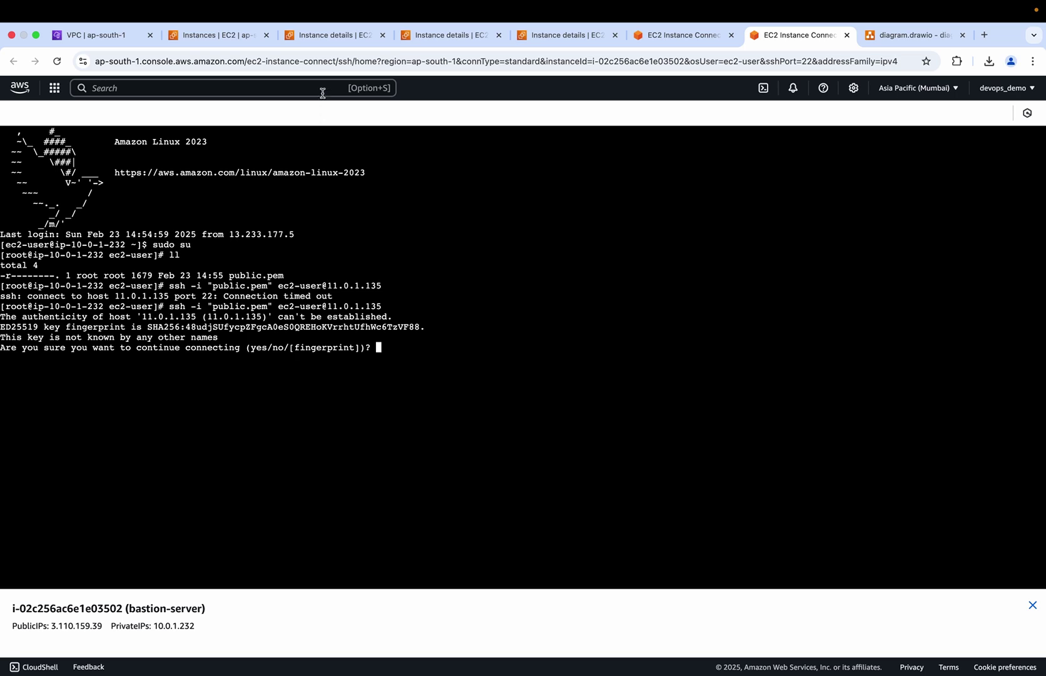
pyautogui.click(332, 41)
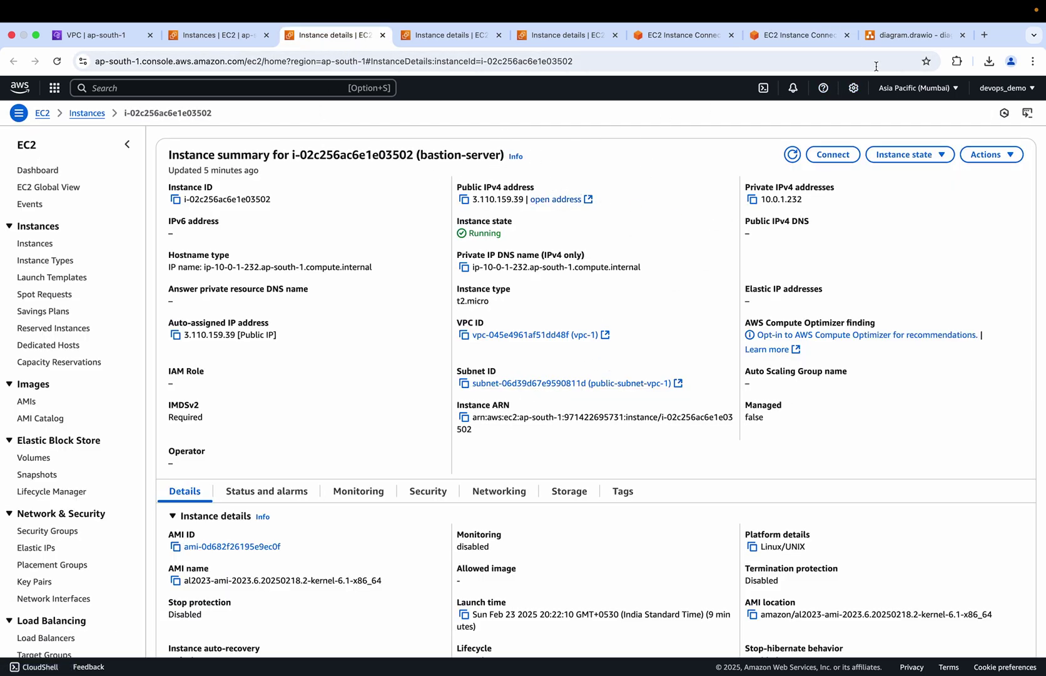
pyautogui.click(795, 35)
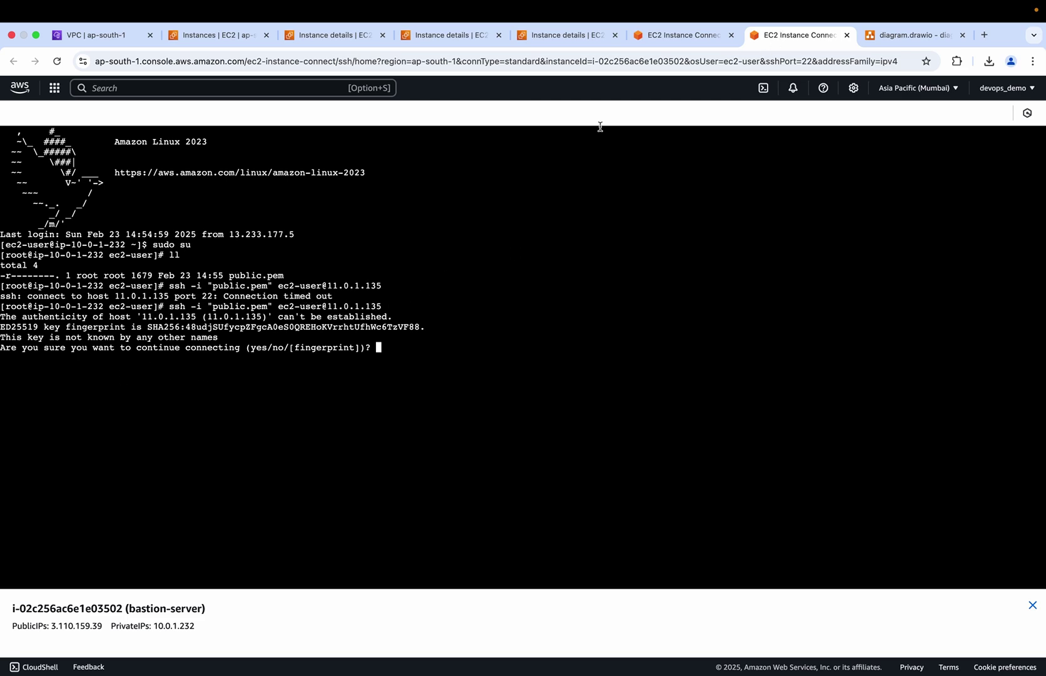
pyautogui.click(698, 39)
pyautogui.click(554, 37)
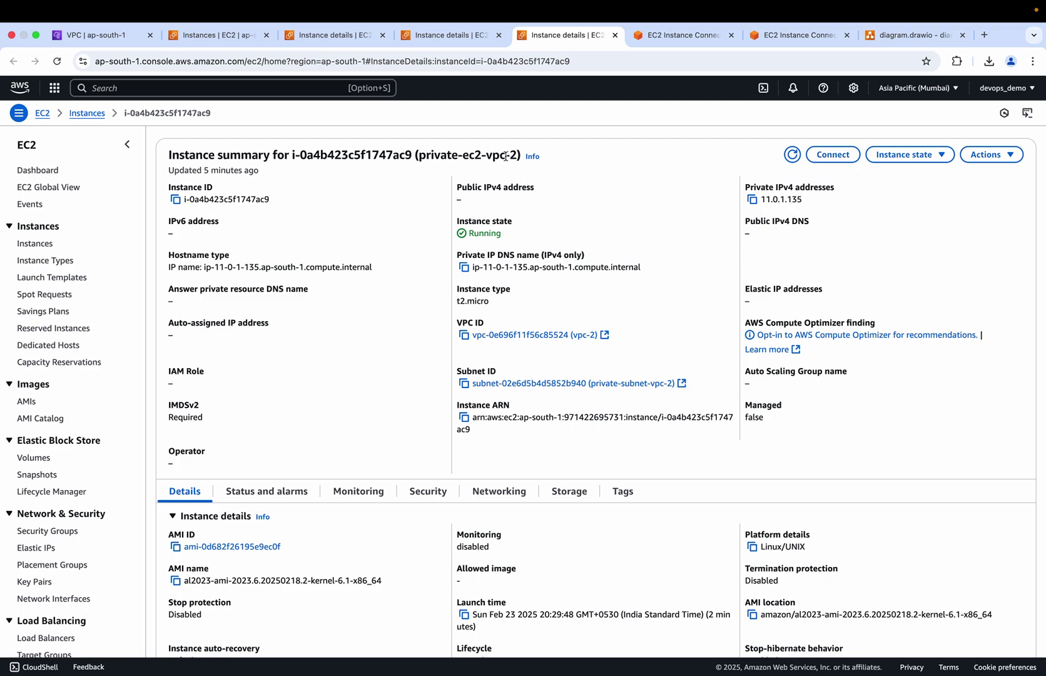
pyautogui.click(791, 38)
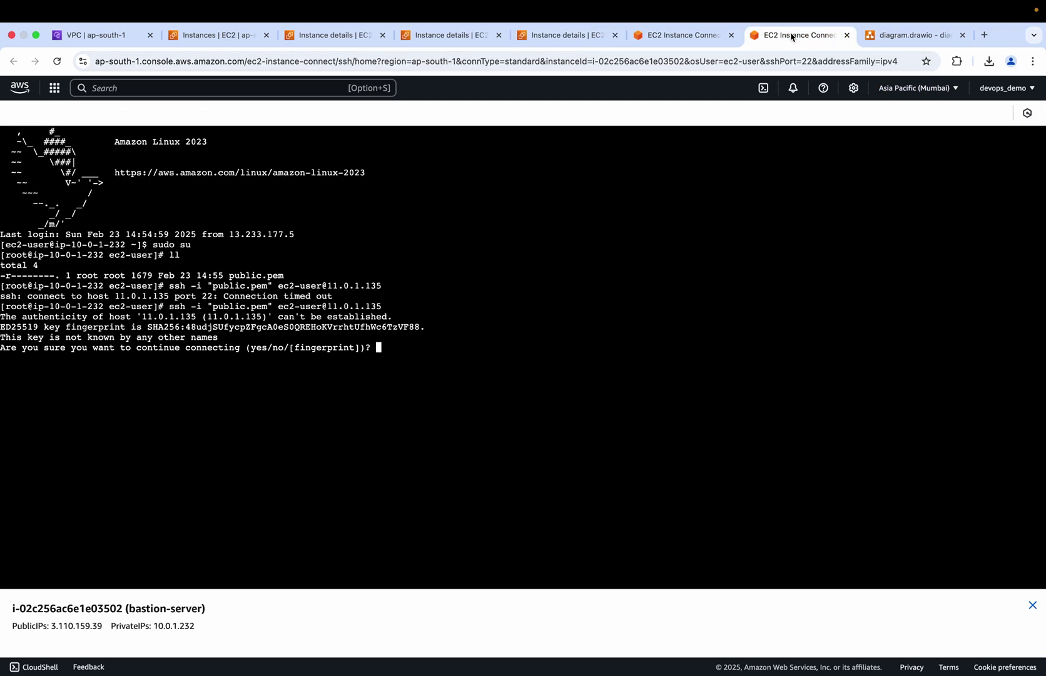
pyautogui.write('yes')
pyautogui.press('Return')
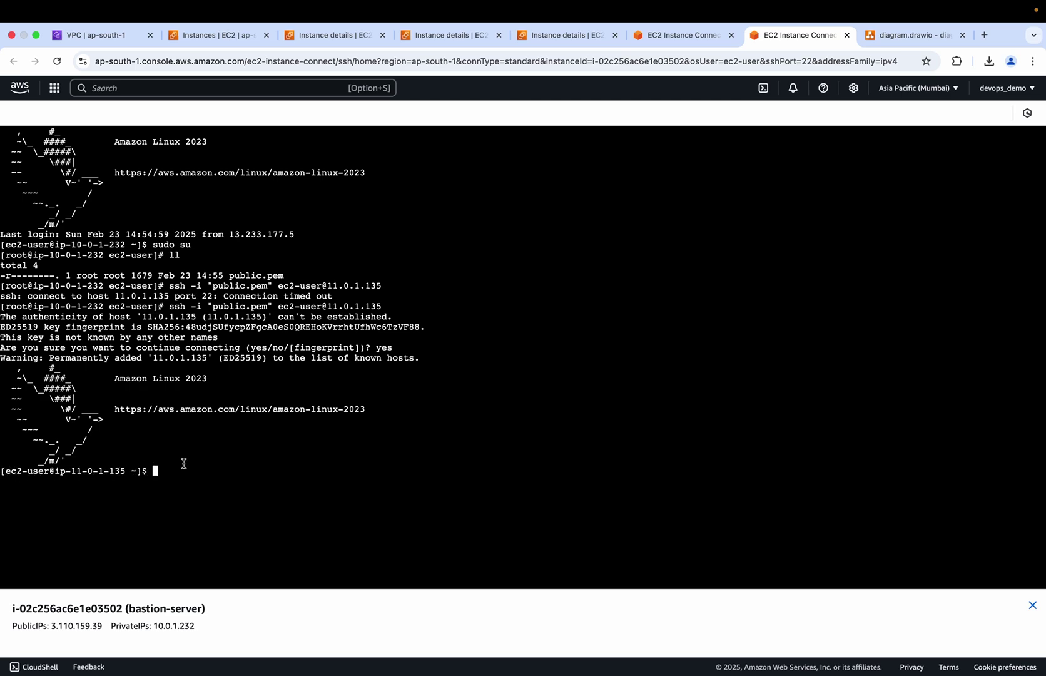
# - Begin a curl command in the private-ec2-vpc-1 session and copy the private IPv4 address of private-ec2-vpc-2
pyautogui.click(898, 37)
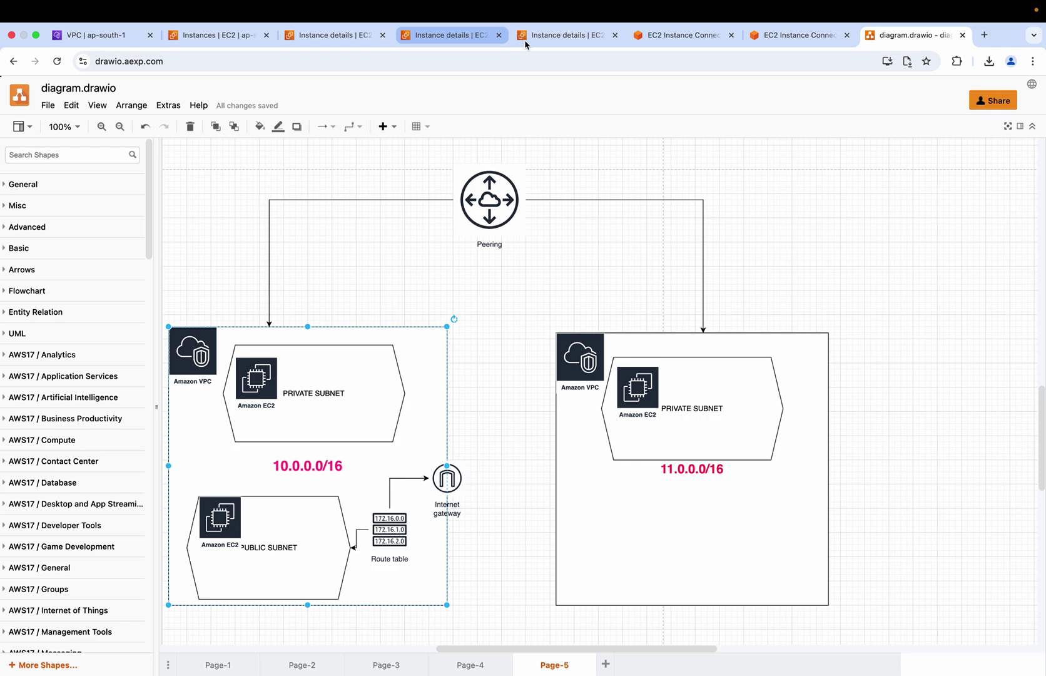
pyautogui.click(672, 37)
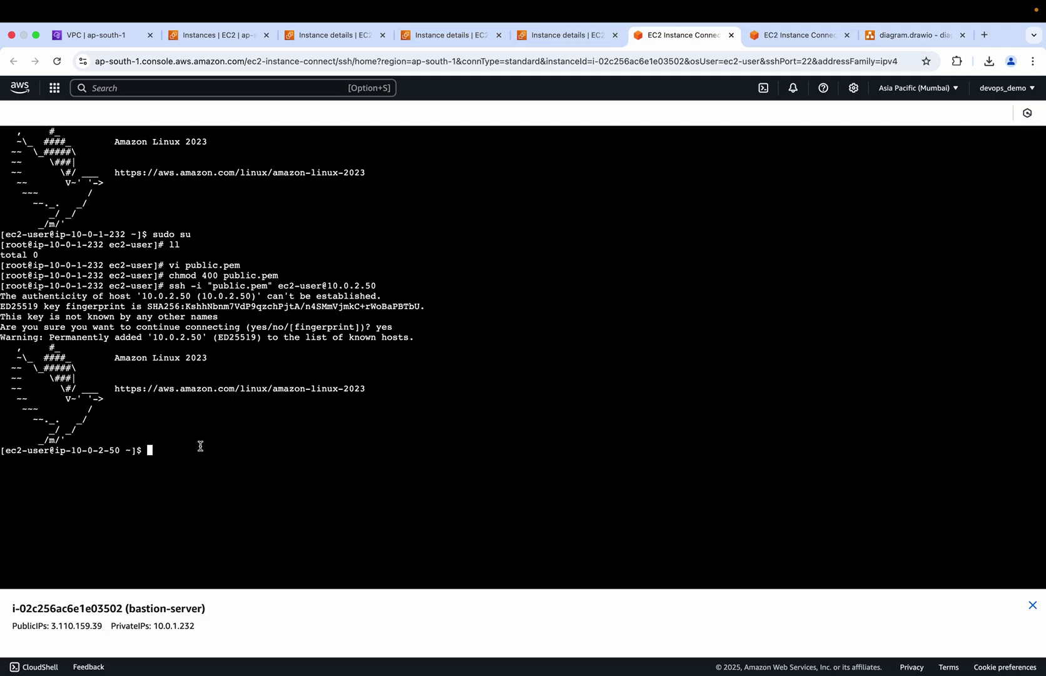
pyautogui.write('curl')
pyautogui.click(574, 36)
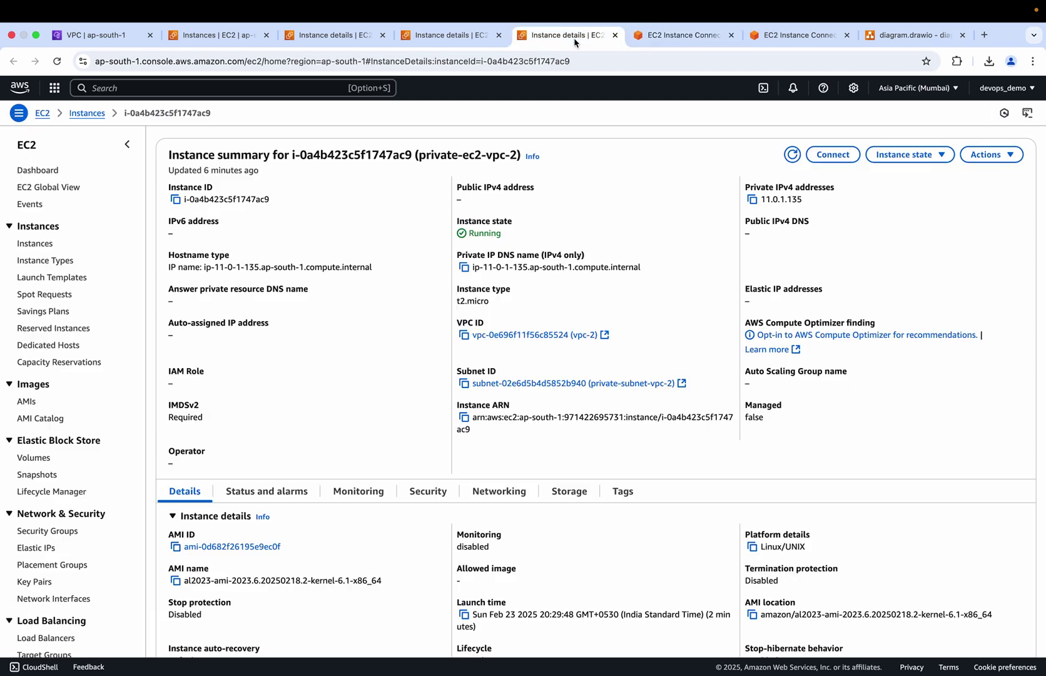
pyautogui.click(443, 36)
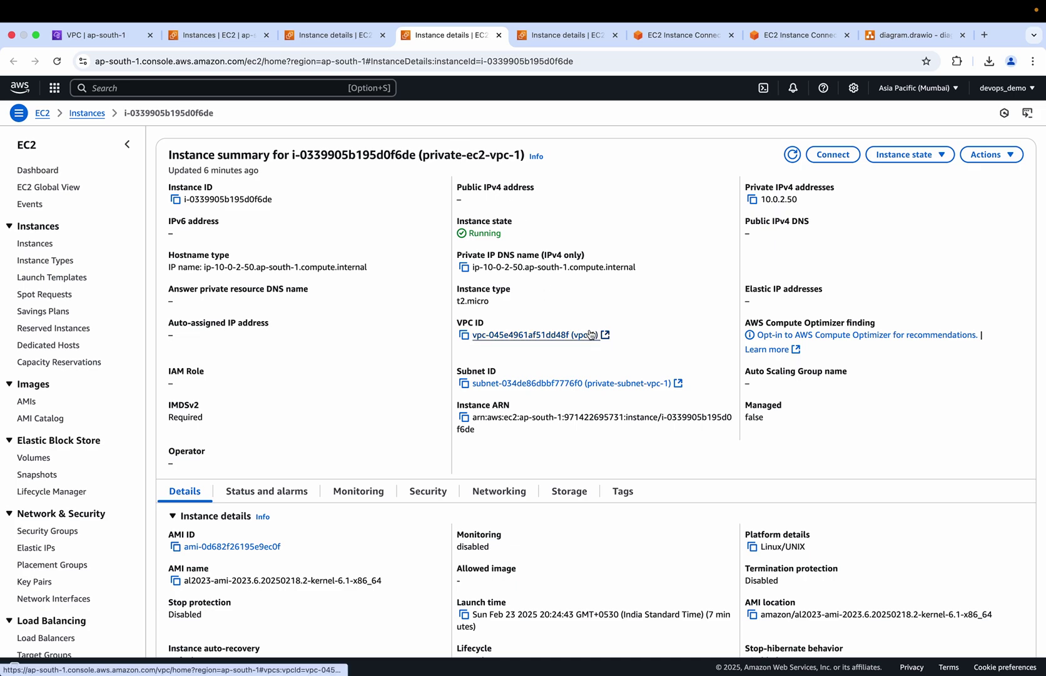
pyautogui.click(575, 37)
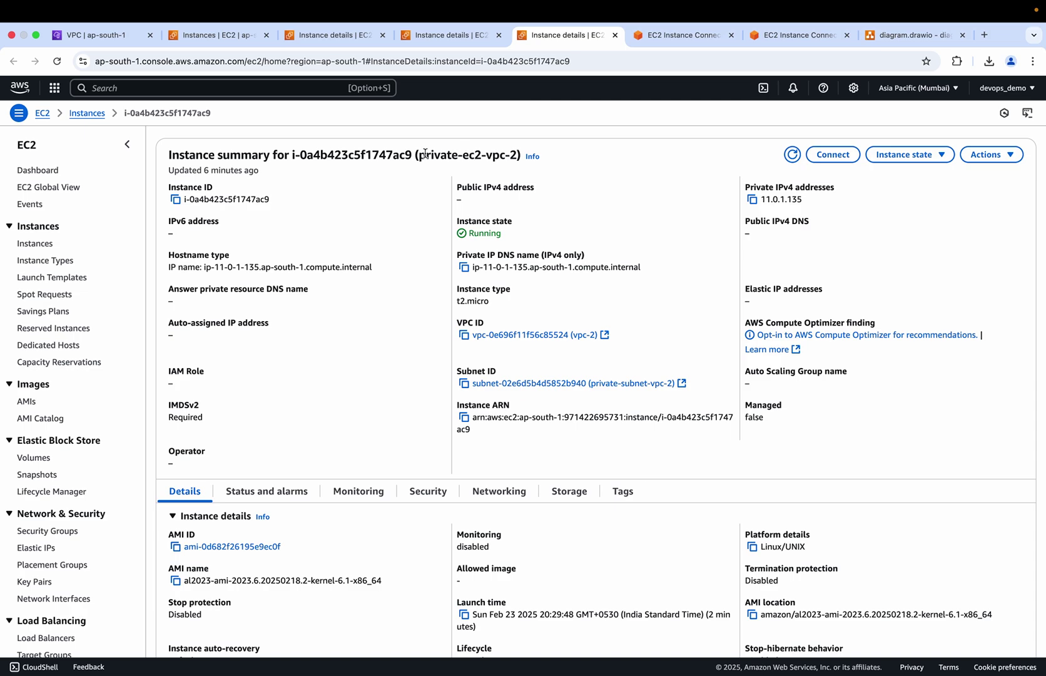
pyautogui.click(752, 199)
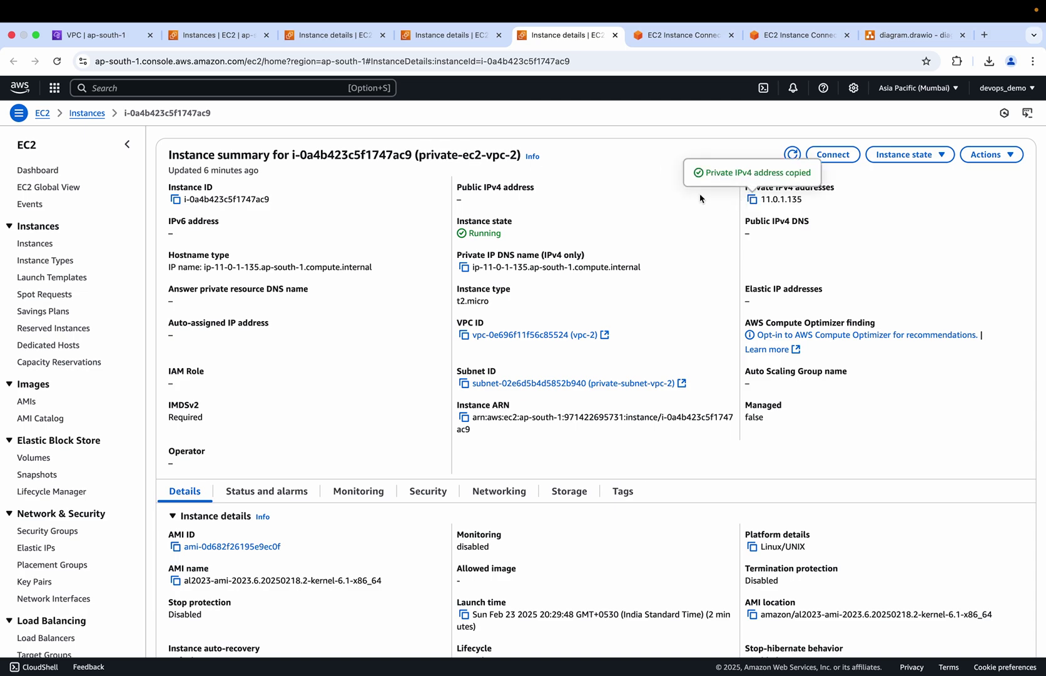
# - Run curl 11.0.1.135 from the private-ec2-vpc-1 session, interrupt the request, and return to the network diagram
pyautogui.click(679, 35)
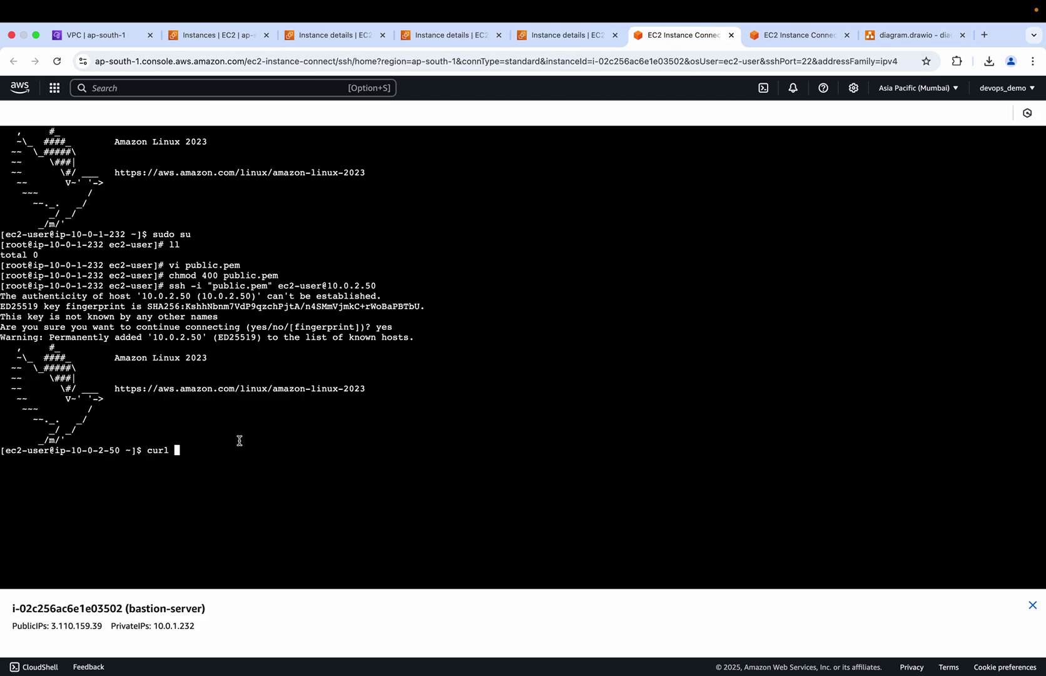
pyautogui.press('super+v')
pyautogui.press('Return')
pyautogui.hotkey('ctrl', 'c')
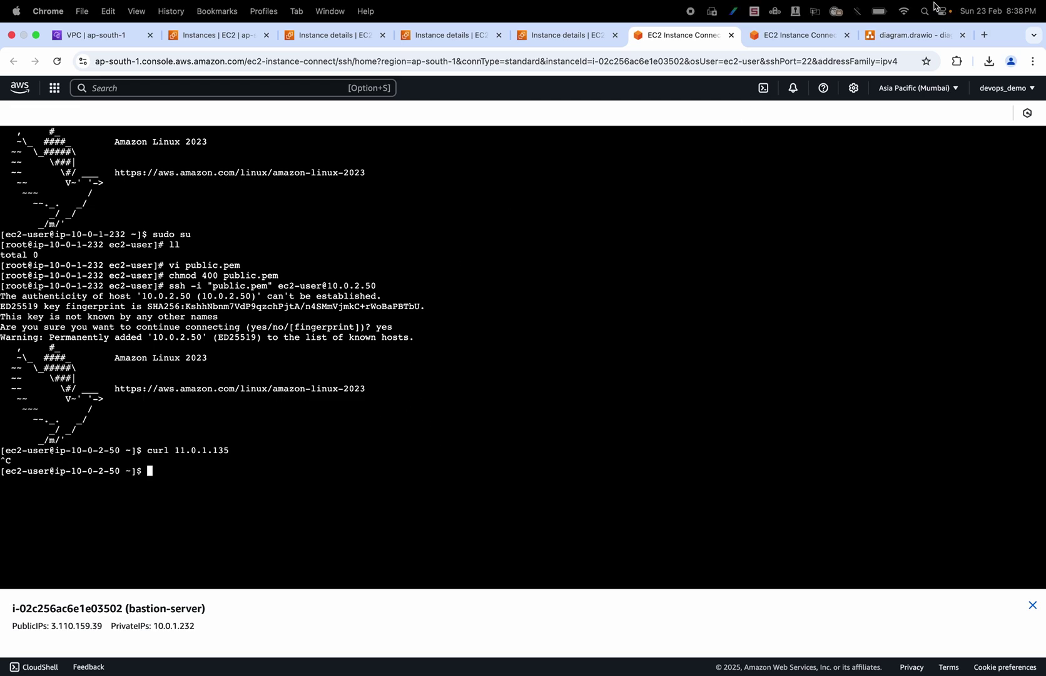
pyautogui.click(899, 38)
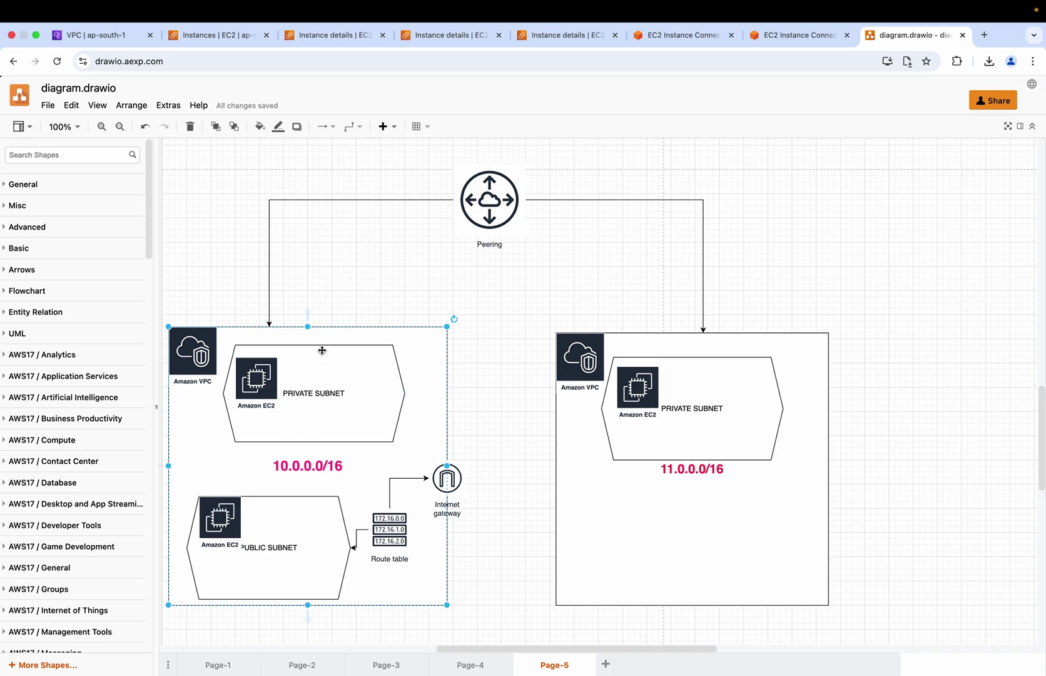